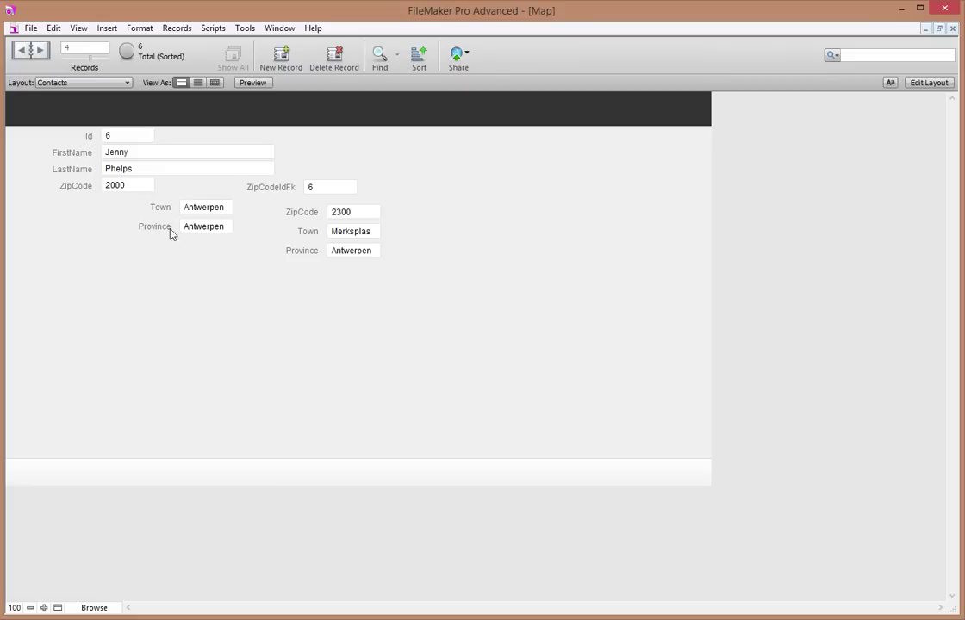
View the contact records as a table, then switch to the ZipCodes layout
{"action": "left_click", "coordinate": [71, 83]}
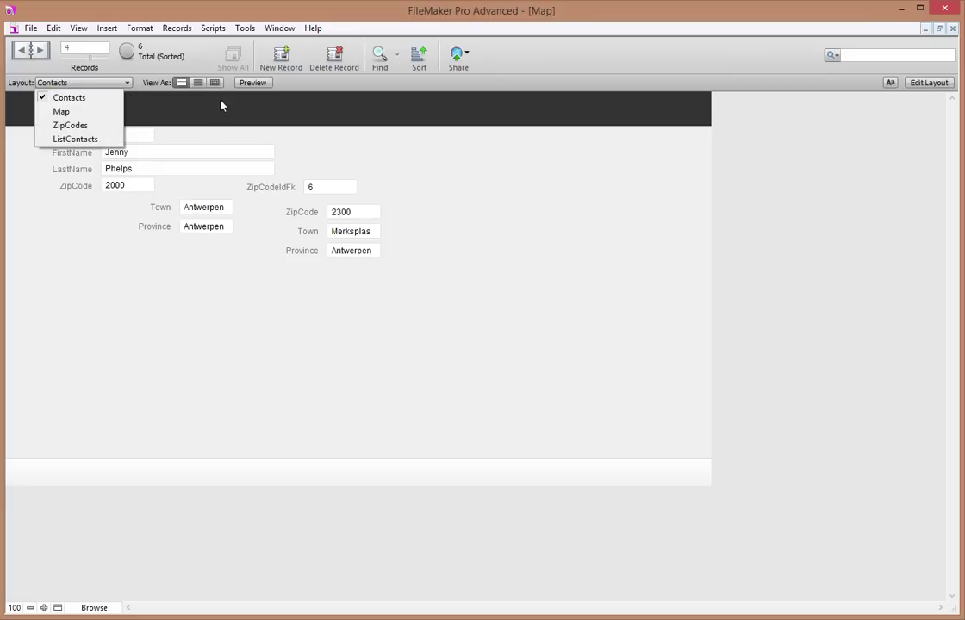
{"action": "left_click", "coordinate": [214, 83]}
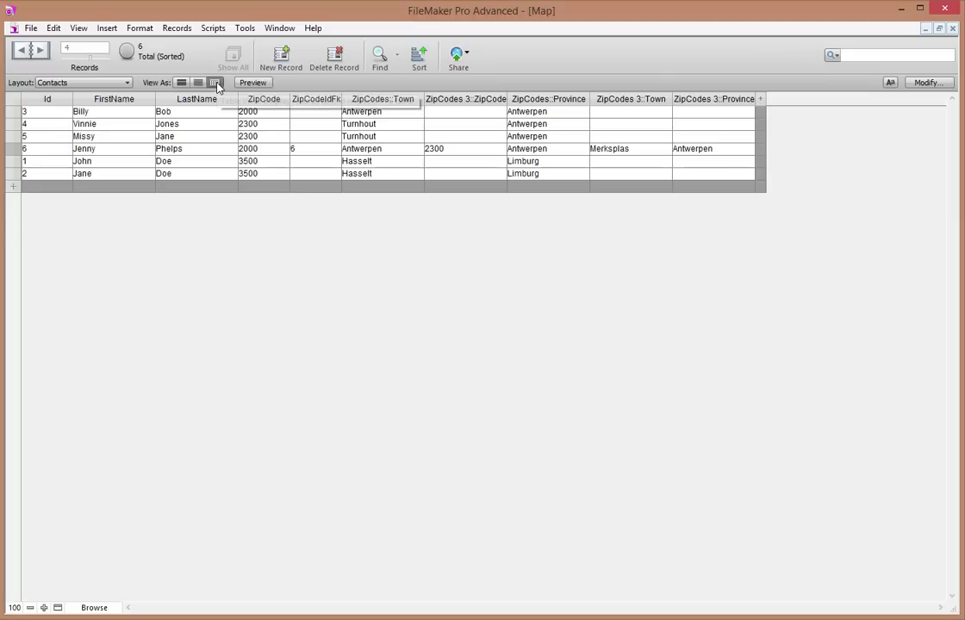
{"action": "left_click", "coordinate": [87, 83]}
{"action": "left_click", "coordinate": [67, 124]}
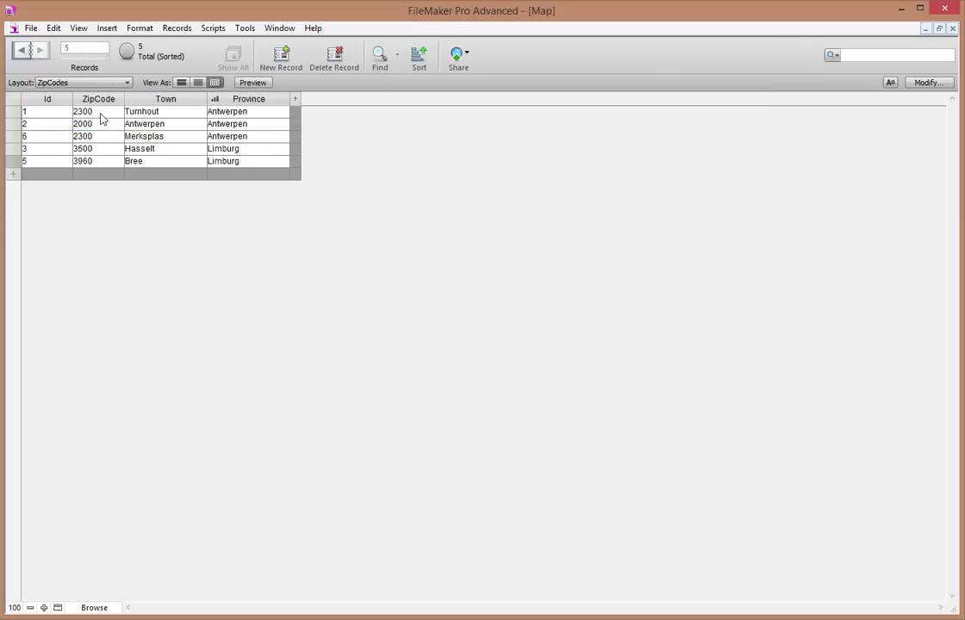
Check record 1's zip code, town Turnhout and province, then switch to ListContacts
{"action": "left_click", "coordinate": [90, 111]}
{"action": "left_click", "coordinate": [156, 110]}
{"action": "left_click", "coordinate": [255, 113]}
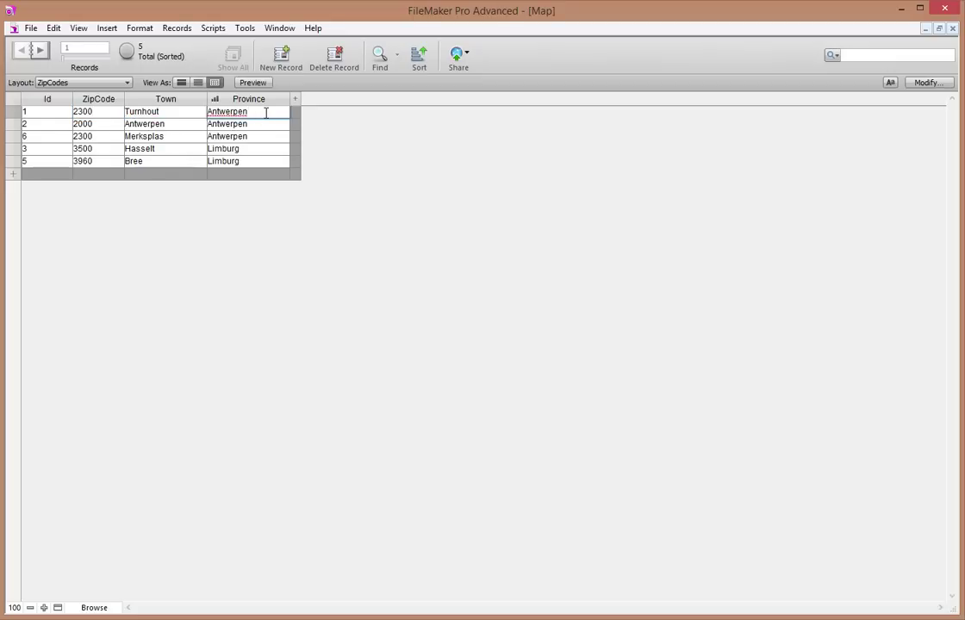
{"action": "left_click", "coordinate": [69, 83]}
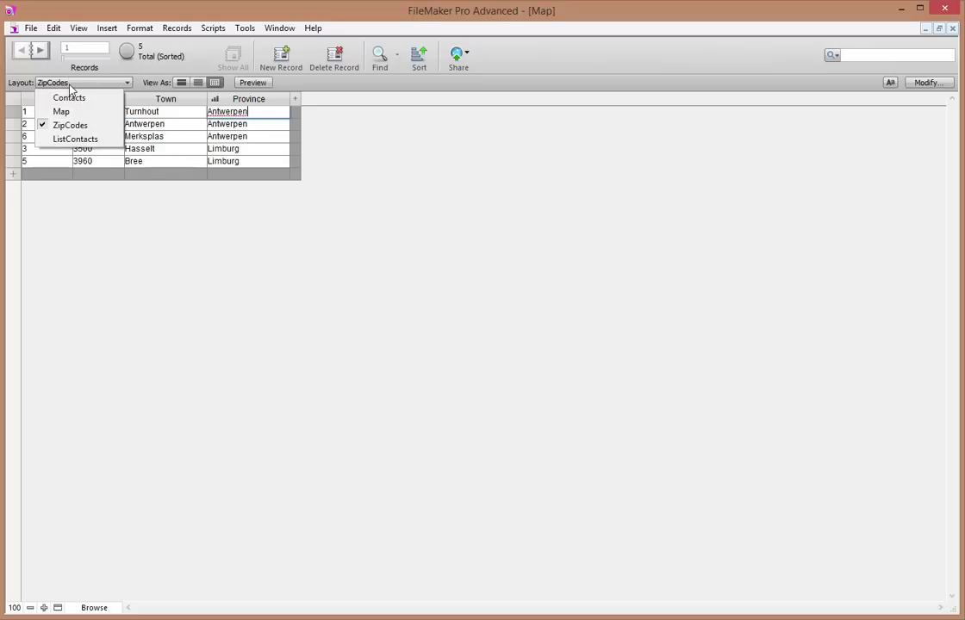
{"action": "left_click", "coordinate": [75, 140]}
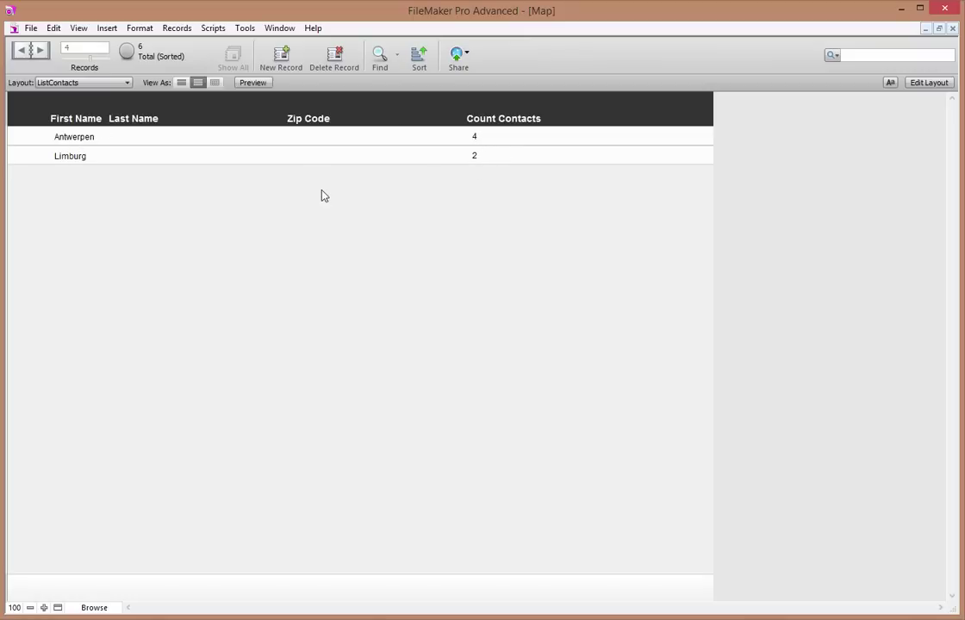
Switch to the Map layout showing 4 contacts in Antwerpen and 2 in Limburg
{"action": "left_click", "coordinate": [87, 82]}
{"action": "left_click", "coordinate": [82, 112]}
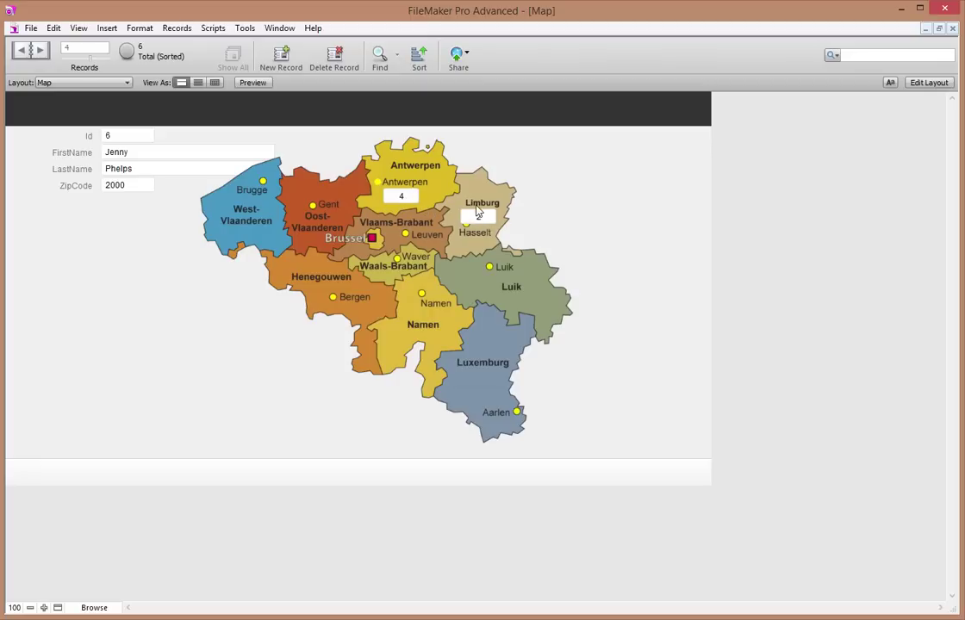
{"action": "left_click", "coordinate": [52, 83]}
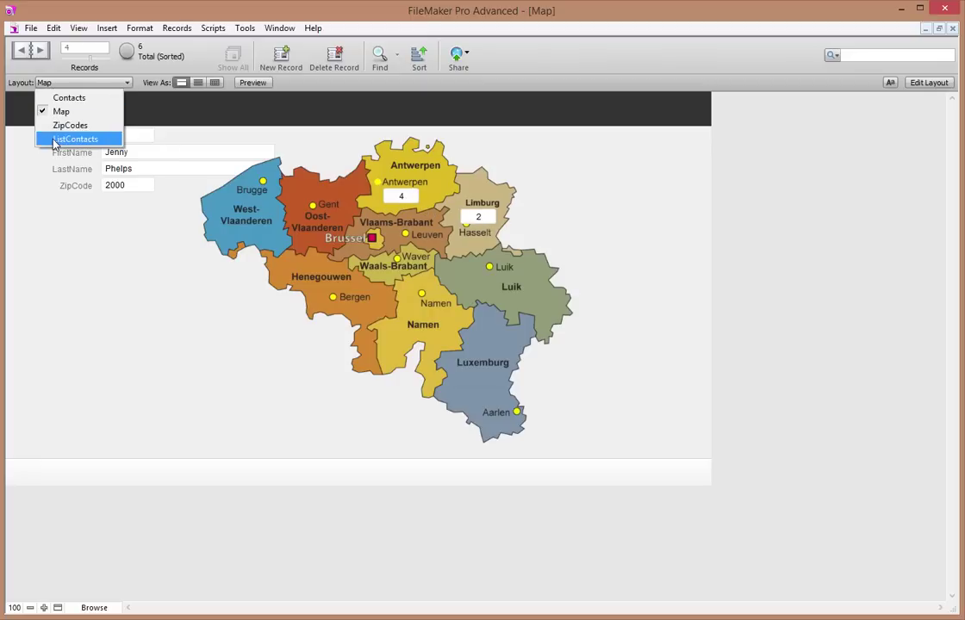
{"action": "left_click", "coordinate": [60, 138]}
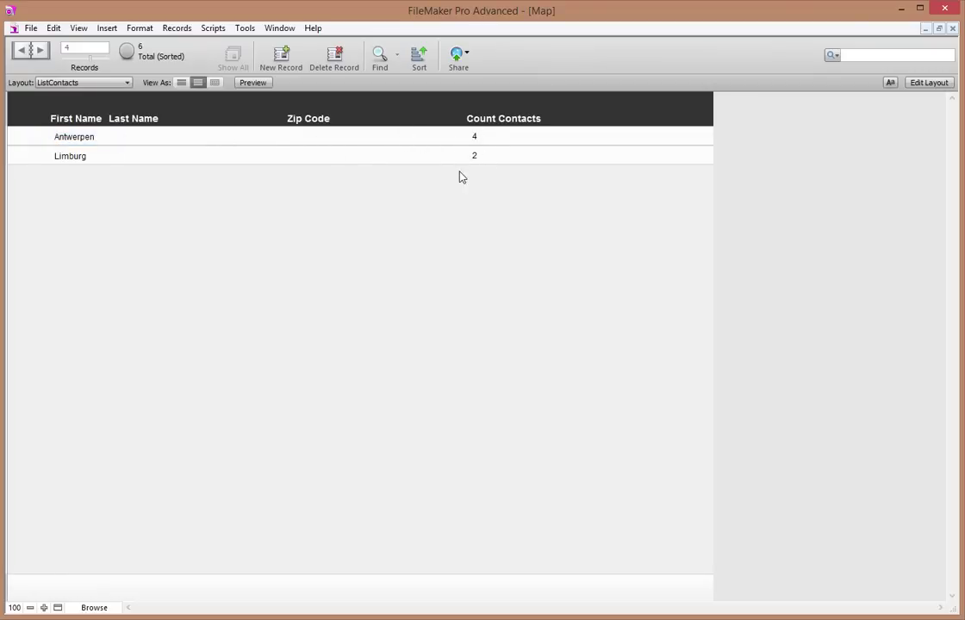
{"action": "left_click", "coordinate": [78, 83]}
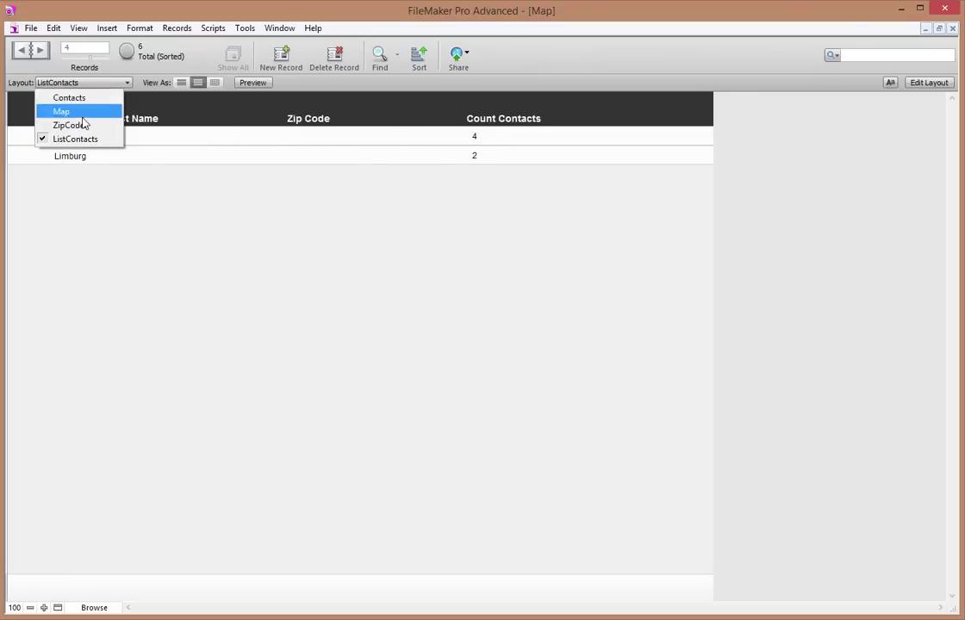
{"action": "left_click", "coordinate": [65, 111]}
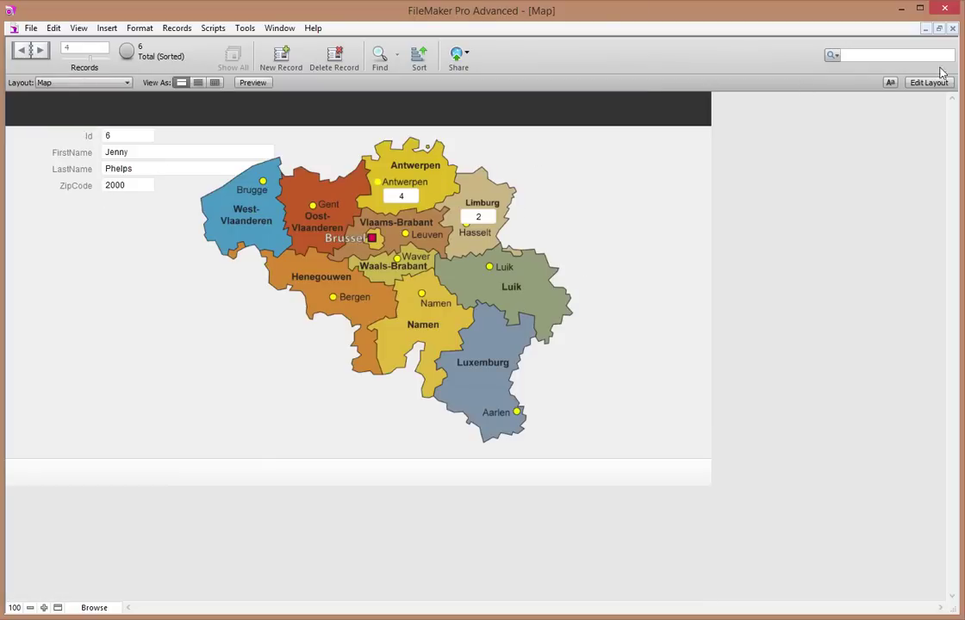
{"action": "left_click", "coordinate": [30, 28]}
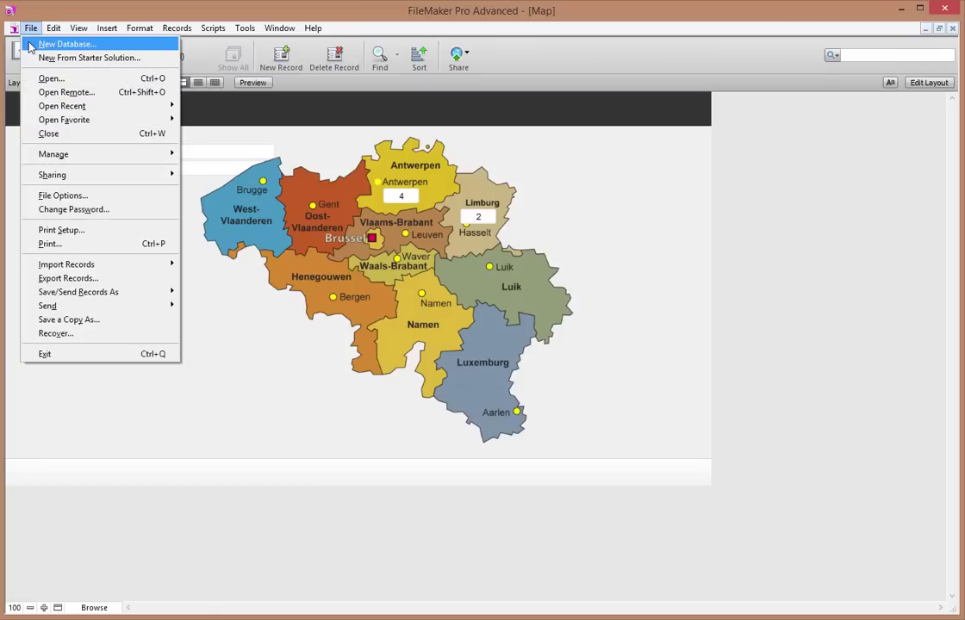
Create a new empty database file and name it Map2
{"action": "left_click", "coordinate": [33, 44]}
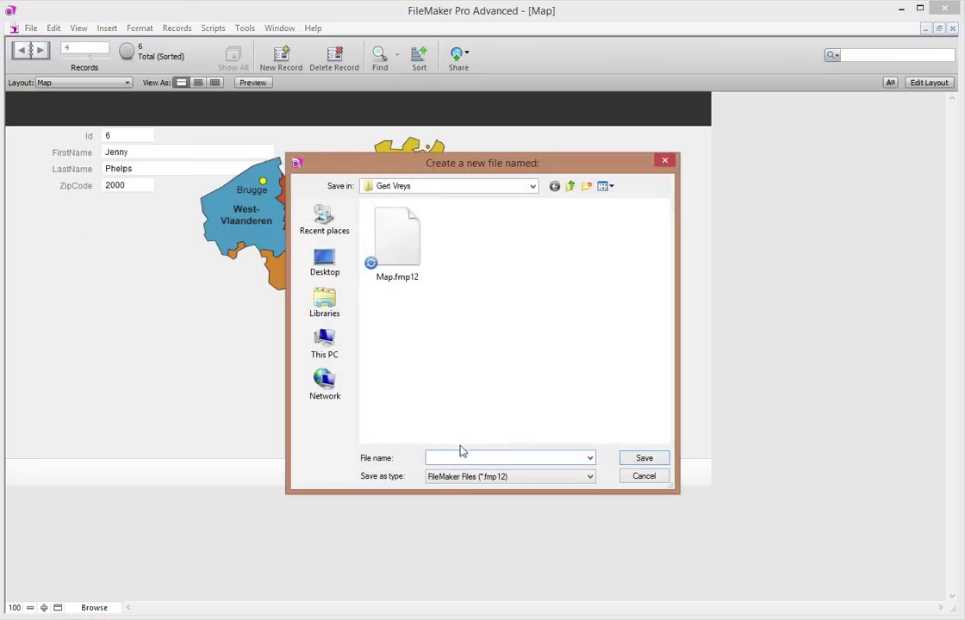
{"action": "type", "text": "Map2"}
{"action": "key", "text": "Return"}
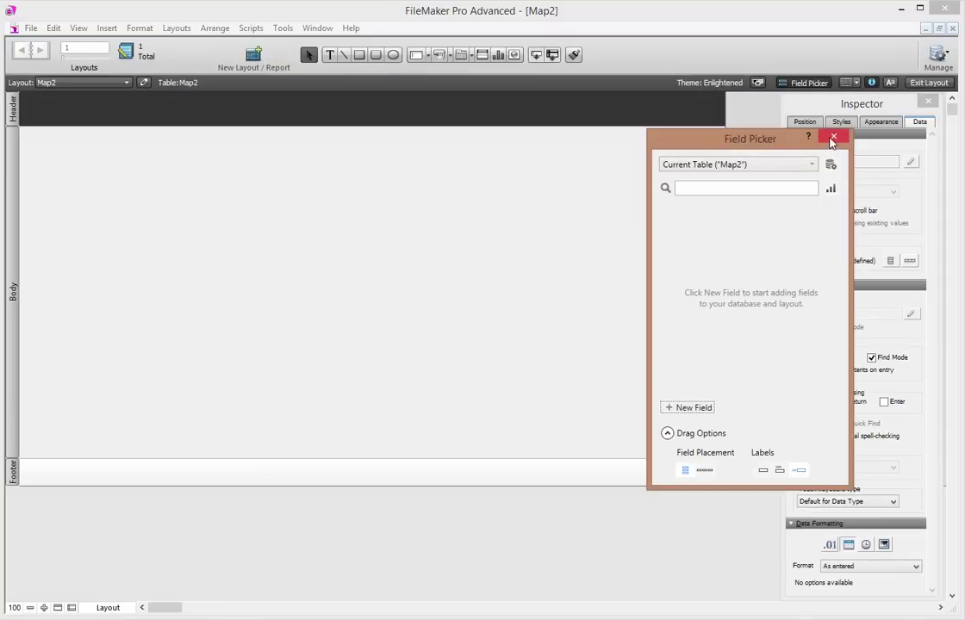
Add two new tables, Contacts and ZipCodes, in Manage Database
{"action": "left_click", "coordinate": [833, 136]}
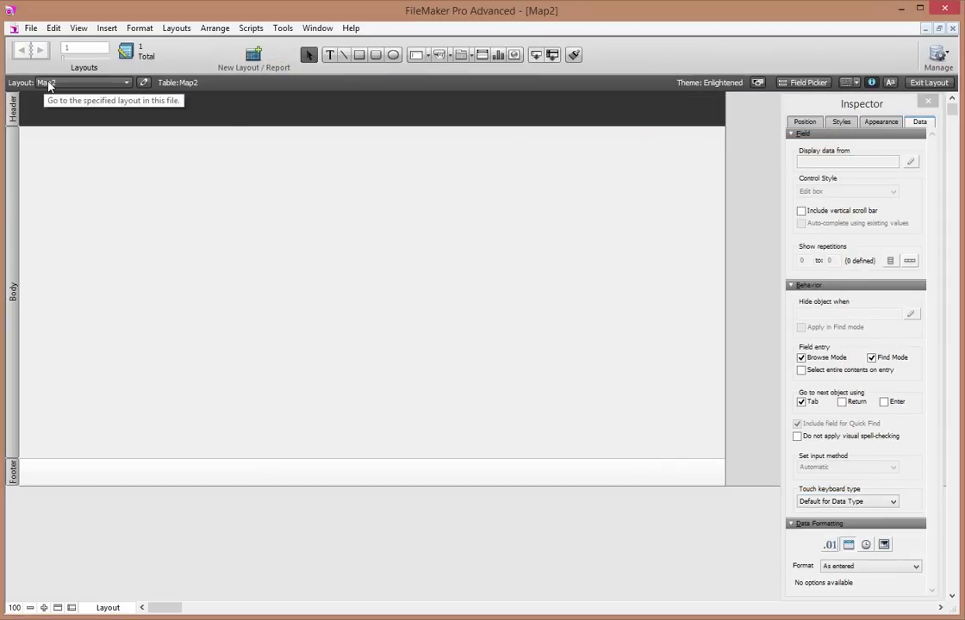
{"action": "key", "text": "ctrl+shift+d"}
{"action": "left_click", "coordinate": [36, 42]}
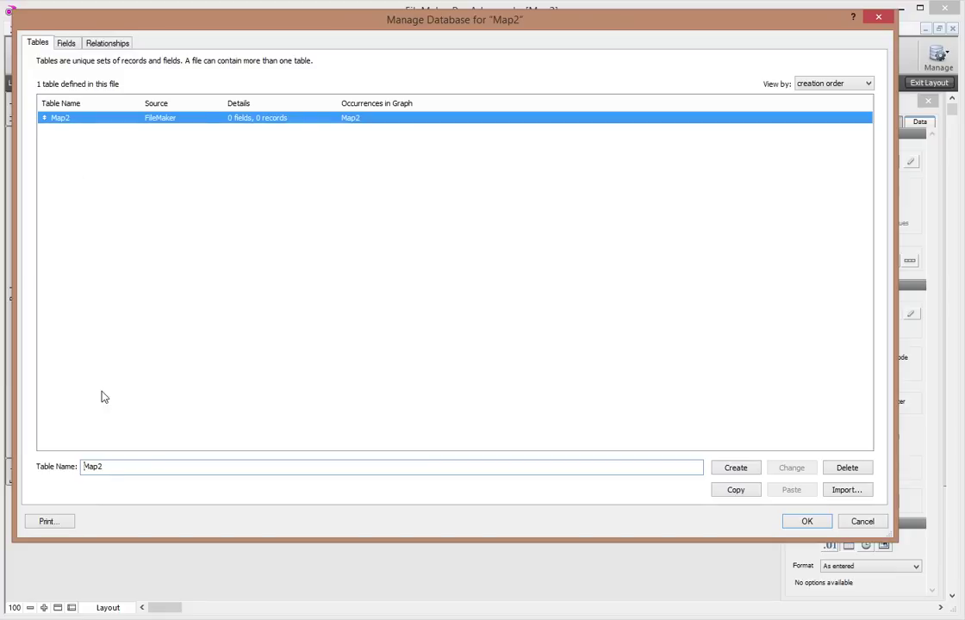
{"action": "left_click_drag", "start_coordinate": [116, 470], "coordinate": [5, 466]}
{"action": "type", "text": "Contacts"}
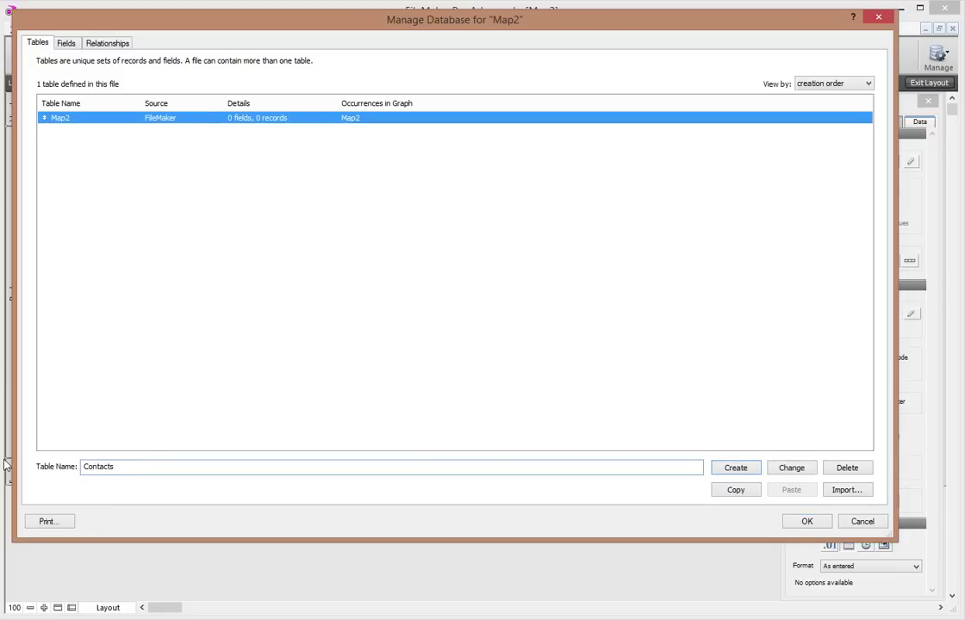
{"action": "key", "text": "Return"}
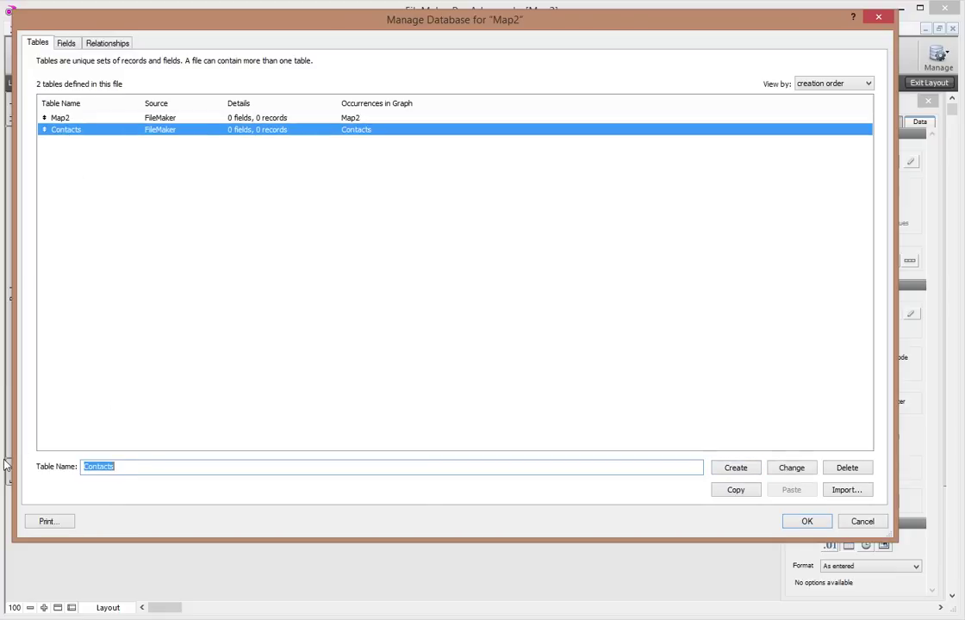
{"action": "type", "text": "ZipCodes"}
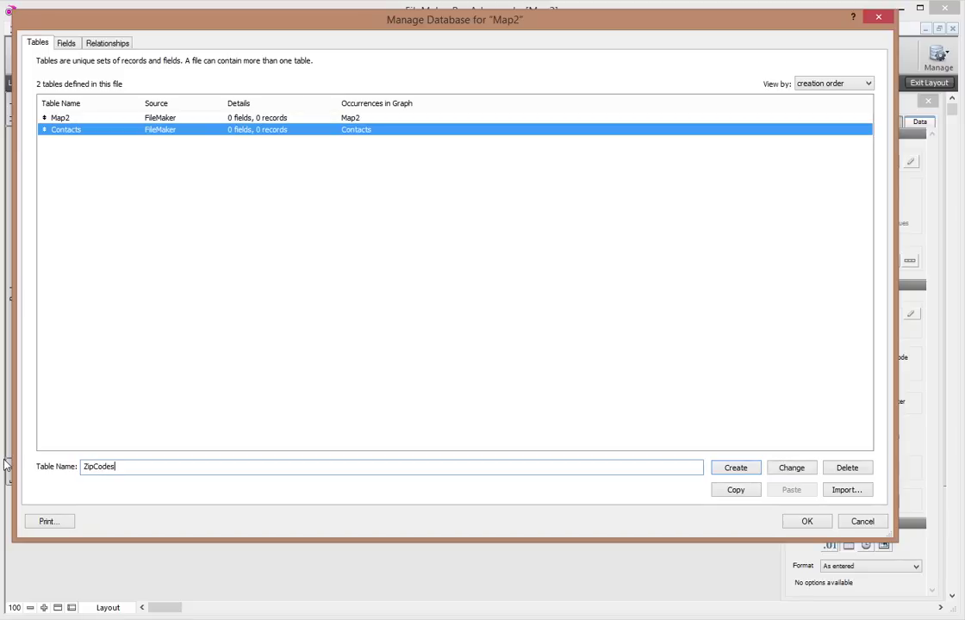
{"action": "key", "text": "Return"}
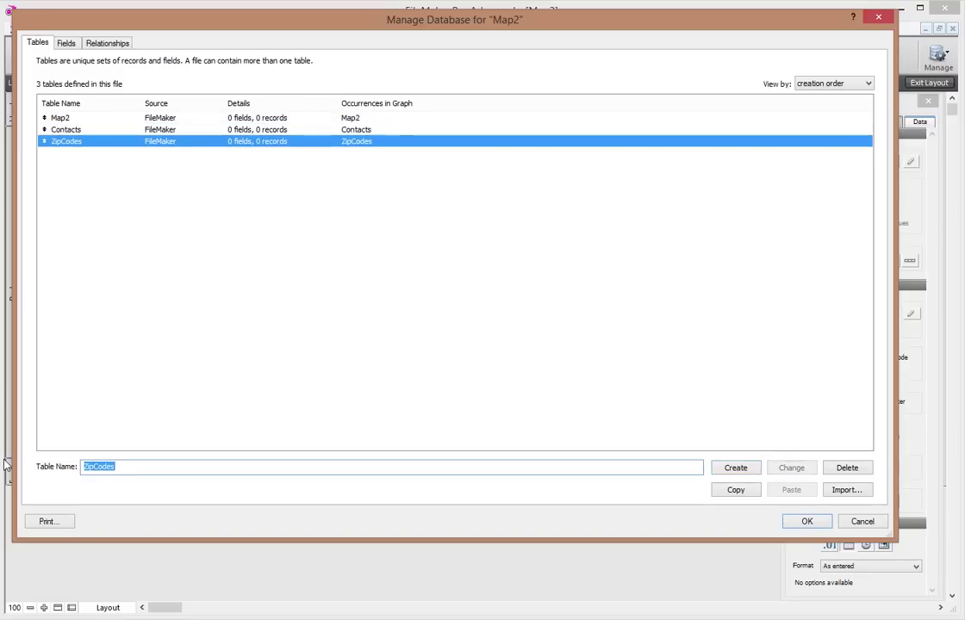
Delete the default Map2 table along with its occurrences in the graph
{"action": "left_click", "coordinate": [69, 117]}
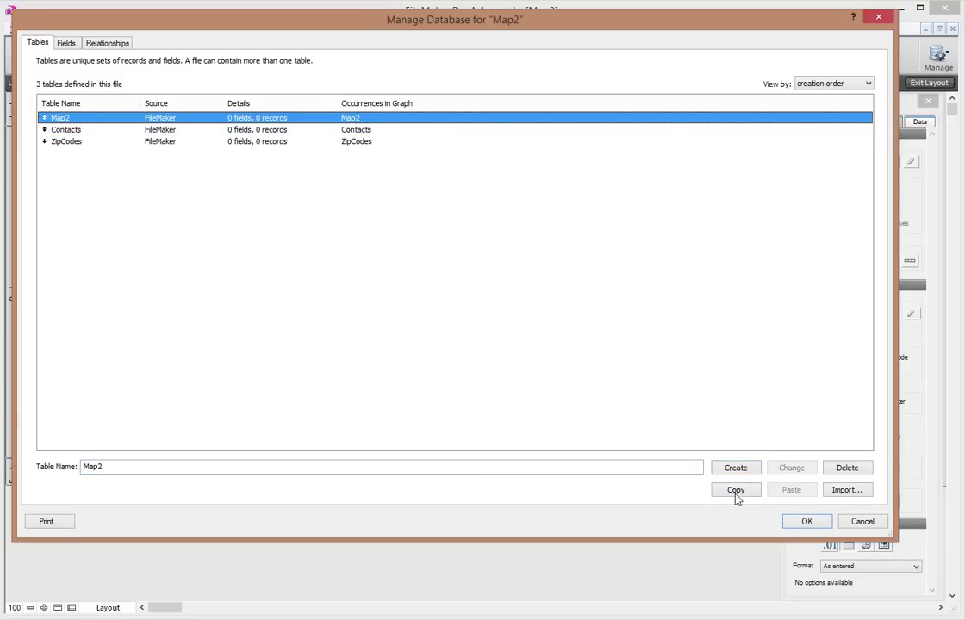
{"action": "left_click", "coordinate": [847, 468]}
{"action": "left_click", "coordinate": [371, 282]}
{"action": "left_click", "coordinate": [495, 308]}
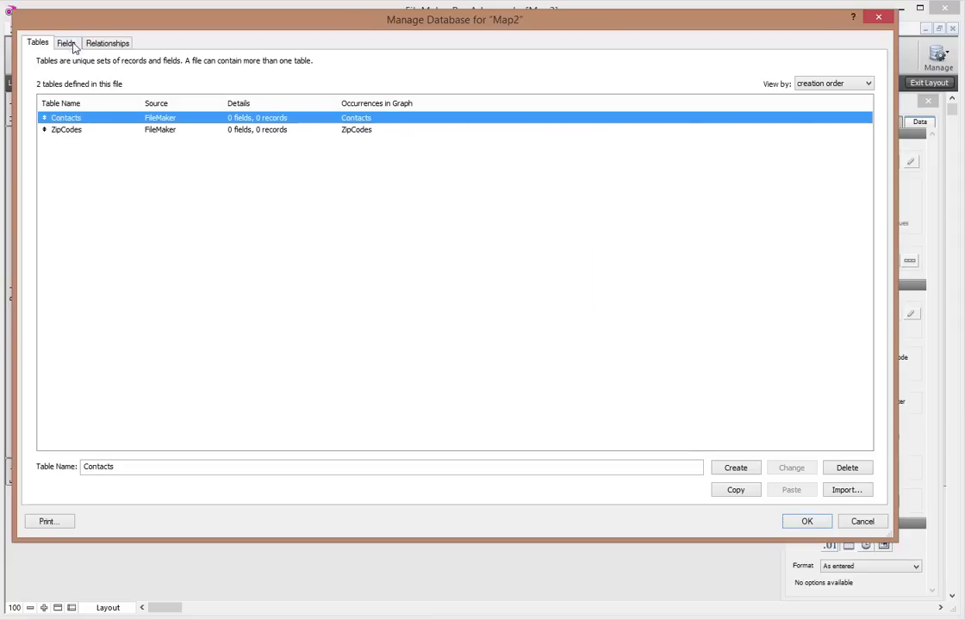
{"action": "left_click", "coordinate": [102, 43]}
Create a Number field Id in Contacts with auto-entered serial numbers
{"action": "left_click", "coordinate": [68, 44]}
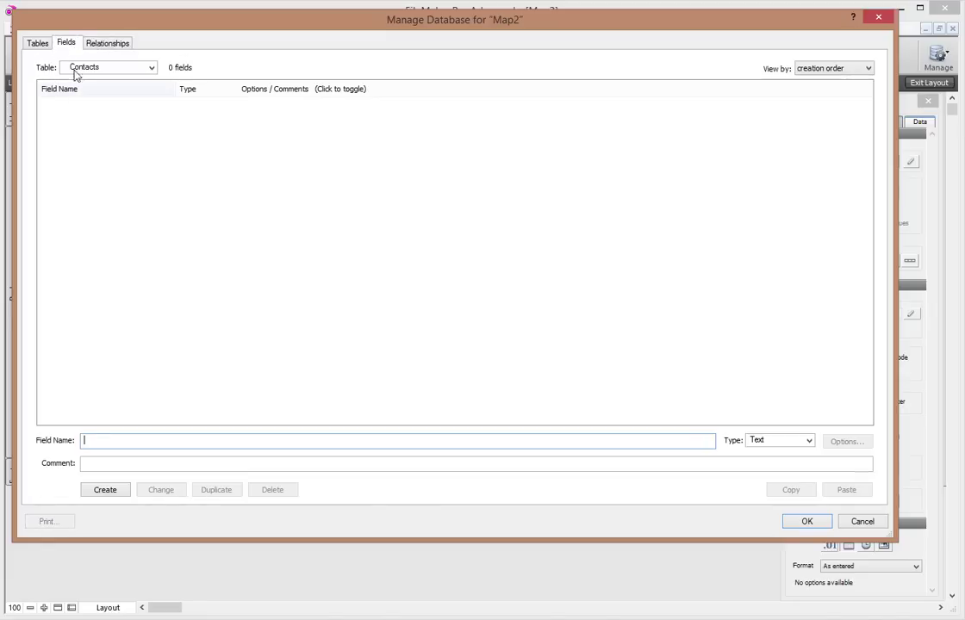
{"action": "type", "text": "Id"}
{"action": "key", "text": "Tab"}
{"action": "key", "text": "n"}
{"action": "key", "text": "Return"}
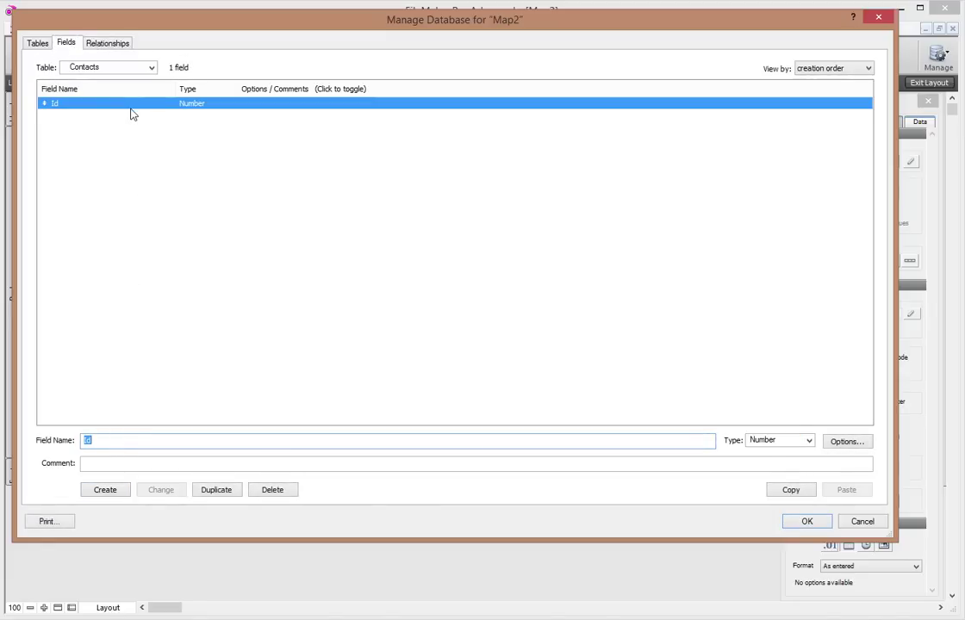
{"action": "double_click", "coordinate": [131, 104]}
{"action": "left_click", "coordinate": [352, 214]}
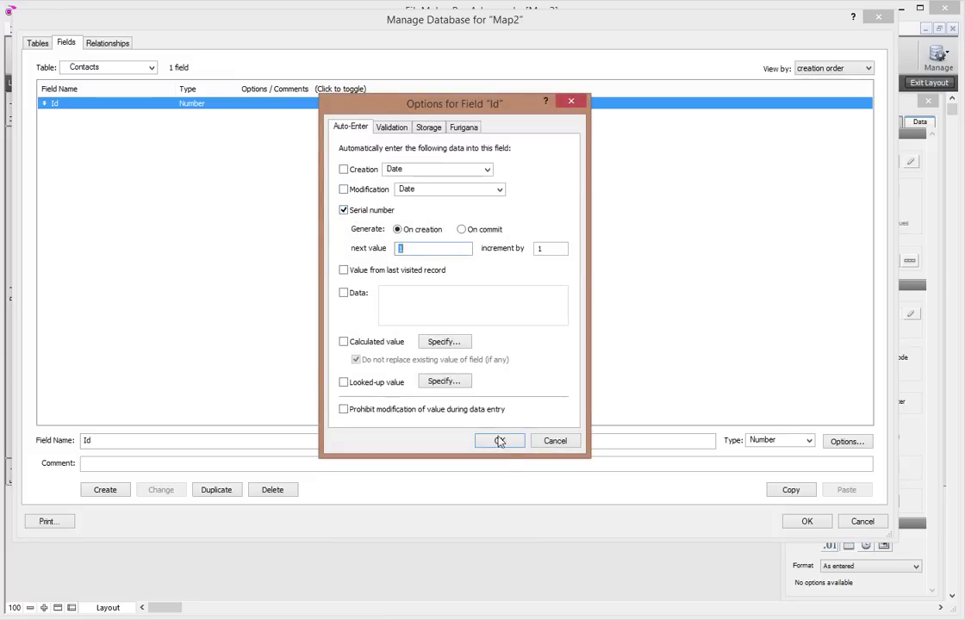
{"action": "left_click", "coordinate": [500, 441]}
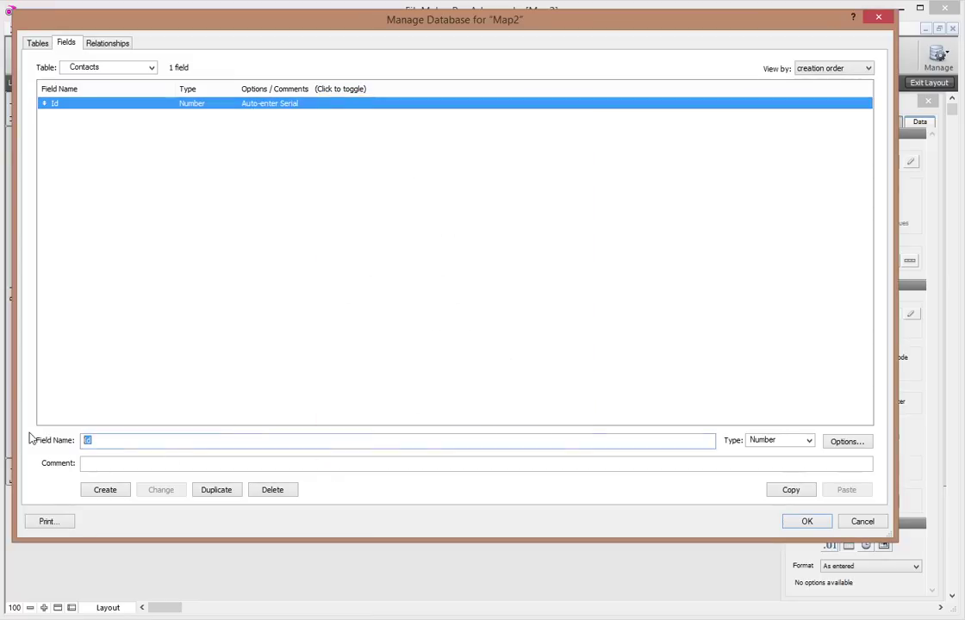
Add FirstName and LastName as Text fields and ZipCodeIdFk as a Number field
{"action": "type", "text": "Fir"}
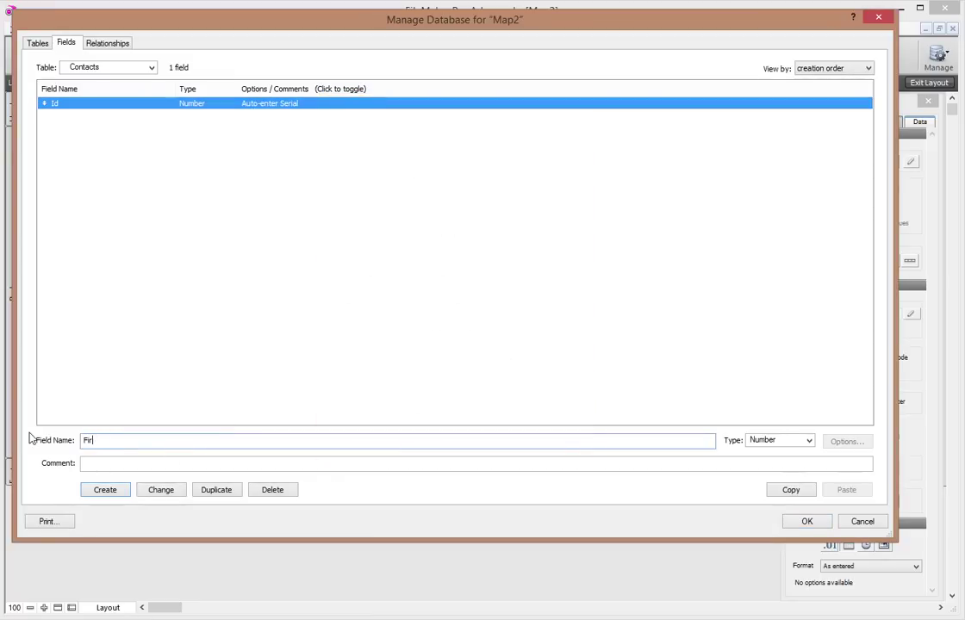
{"action": "type", "text": "stName"}
{"action": "key", "text": "Tab"}
{"action": "key", "text": "t"}
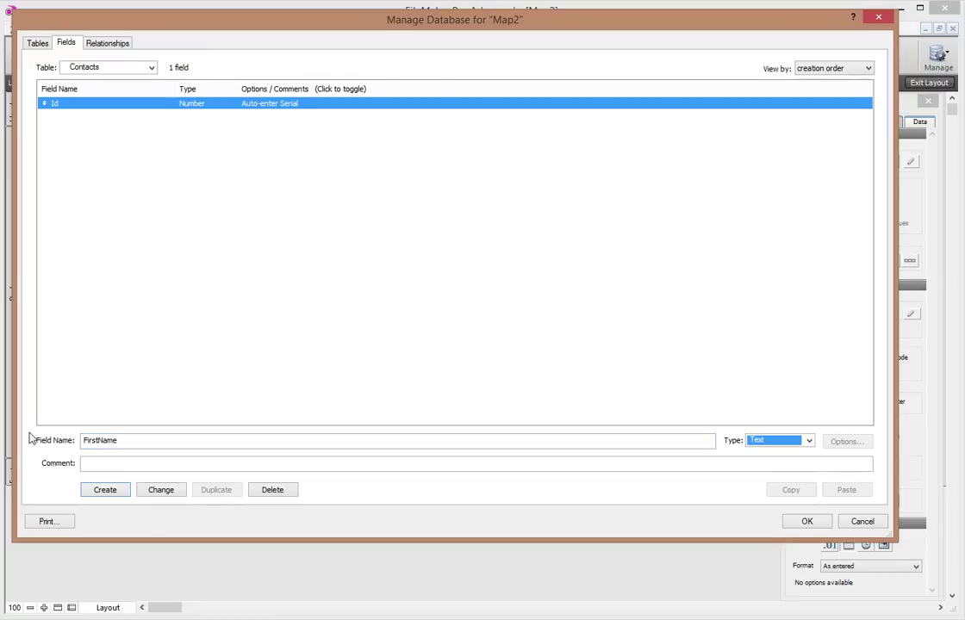
{"action": "key", "text": "Return"}
{"action": "type", "text": "La"}
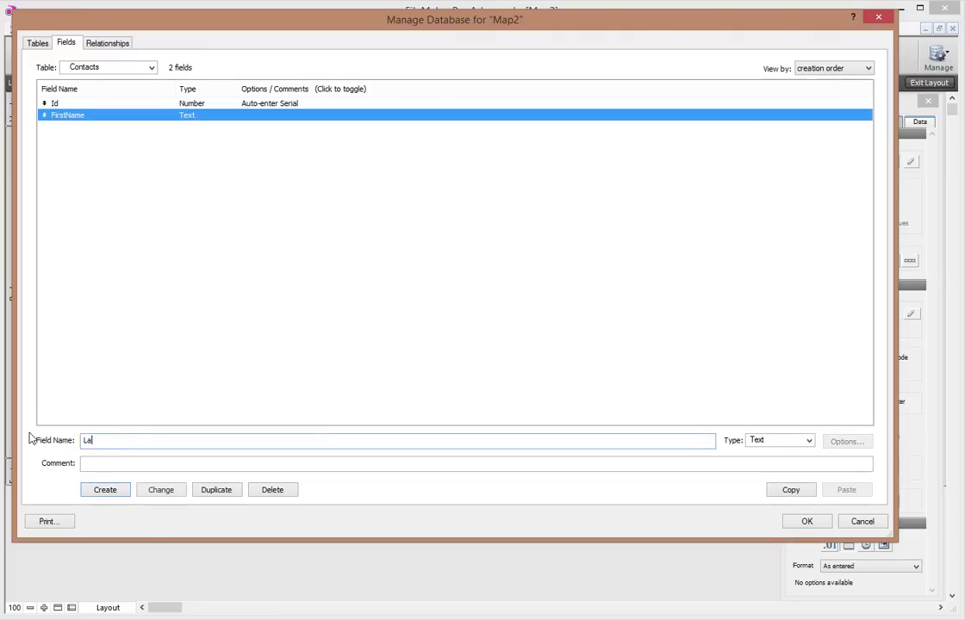
{"action": "type", "text": "stName"}
{"action": "key", "text": "Tab"}
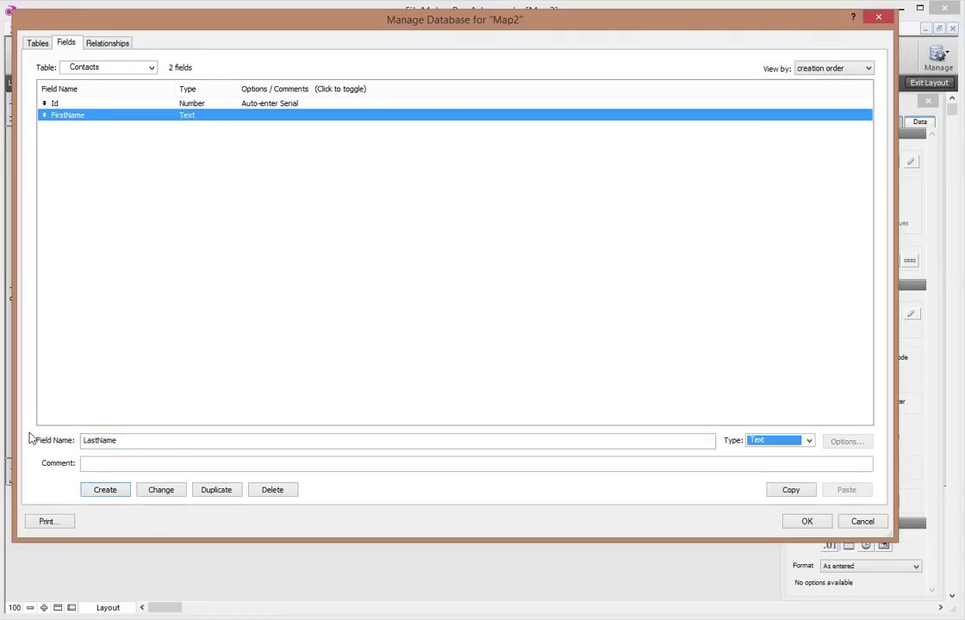
{"action": "key", "text": "Return"}
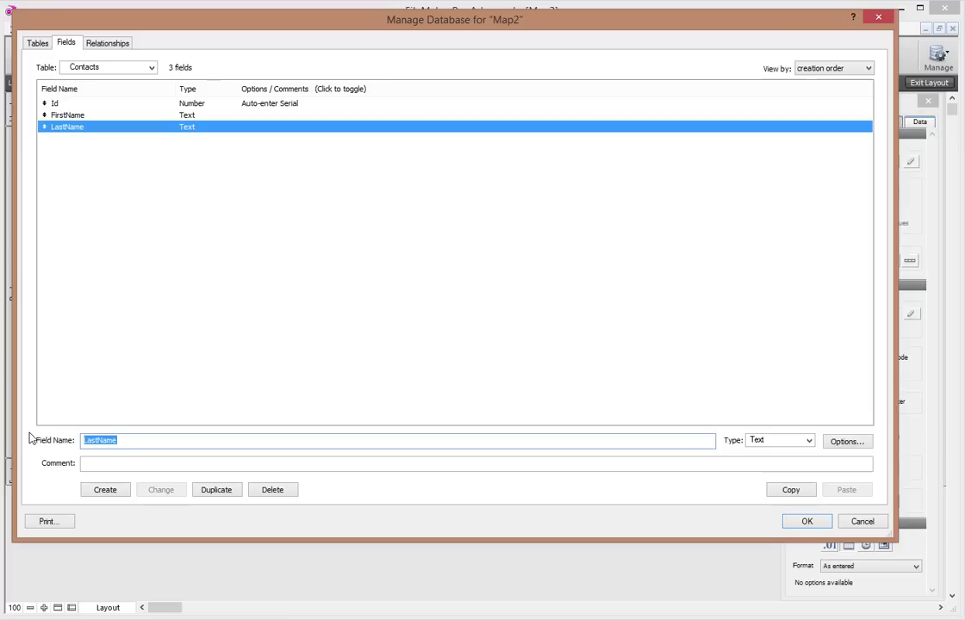
{"action": "type", "text": "ZipCodeIdFk"}
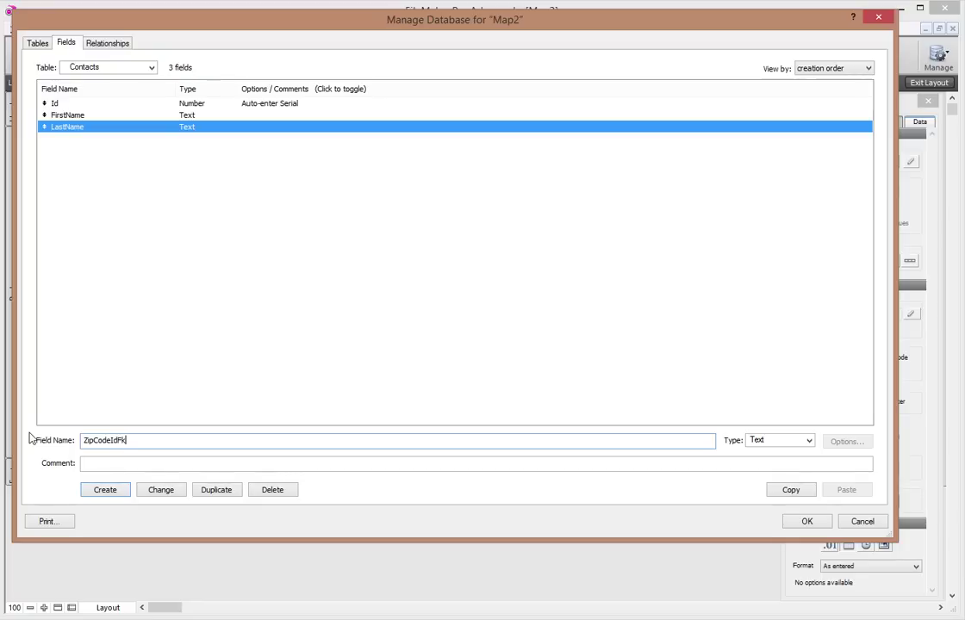
{"action": "key", "text": "Tab"}
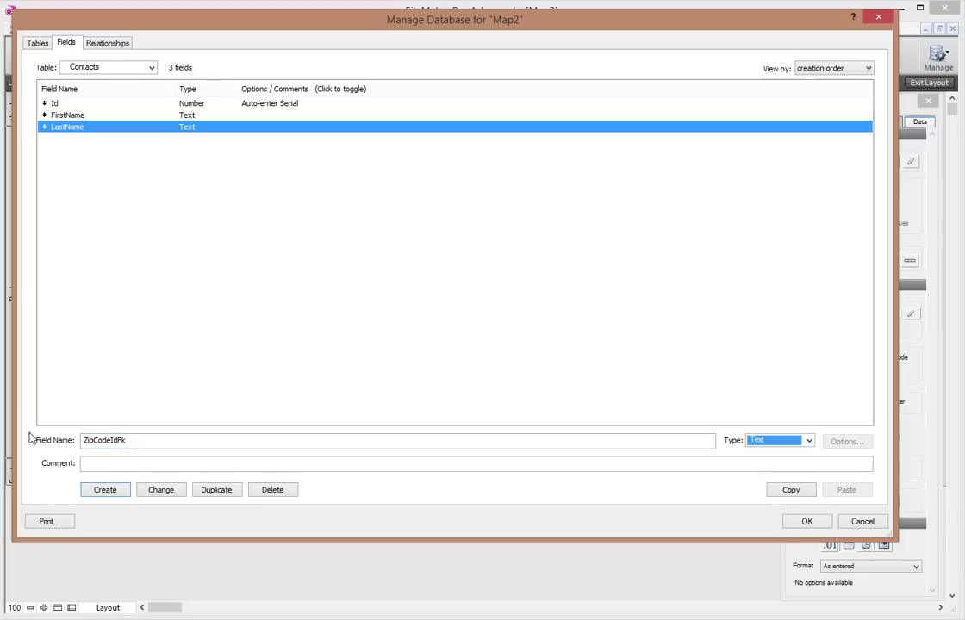
{"action": "key", "text": "Down"}
{"action": "key", "text": "Return"}
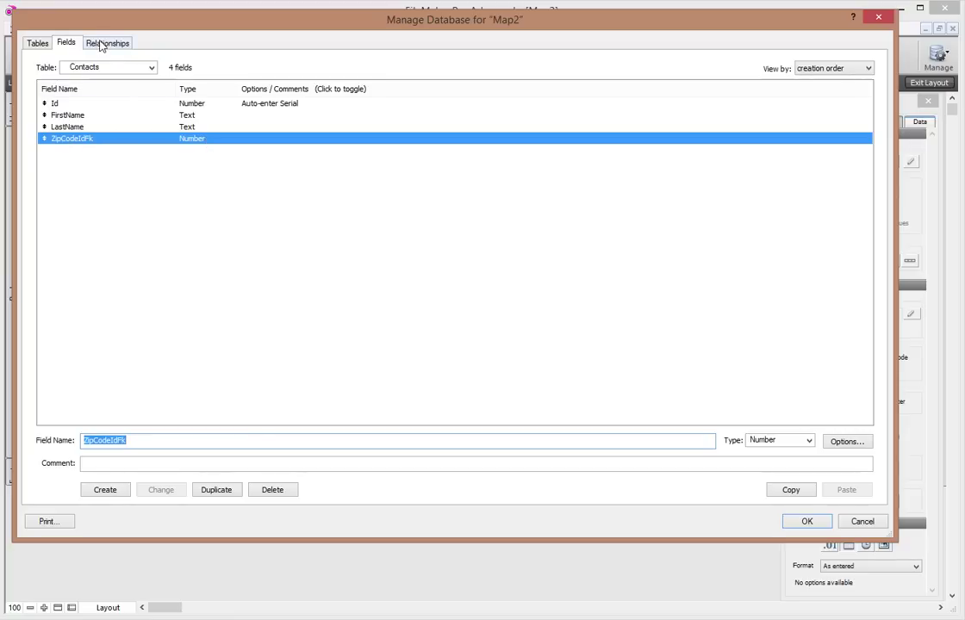
{"action": "left_click", "coordinate": [108, 68]}
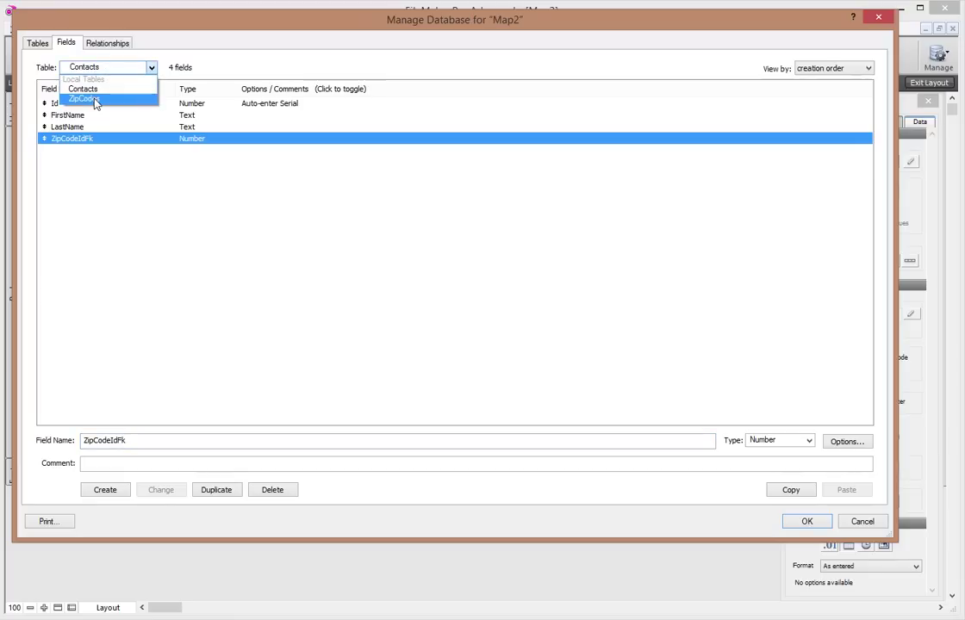
Create a Number field Id in ZipCodes with auto-entered serial numbers
{"action": "left_click", "coordinate": [84, 99]}
{"action": "left_click", "coordinate": [102, 444]}
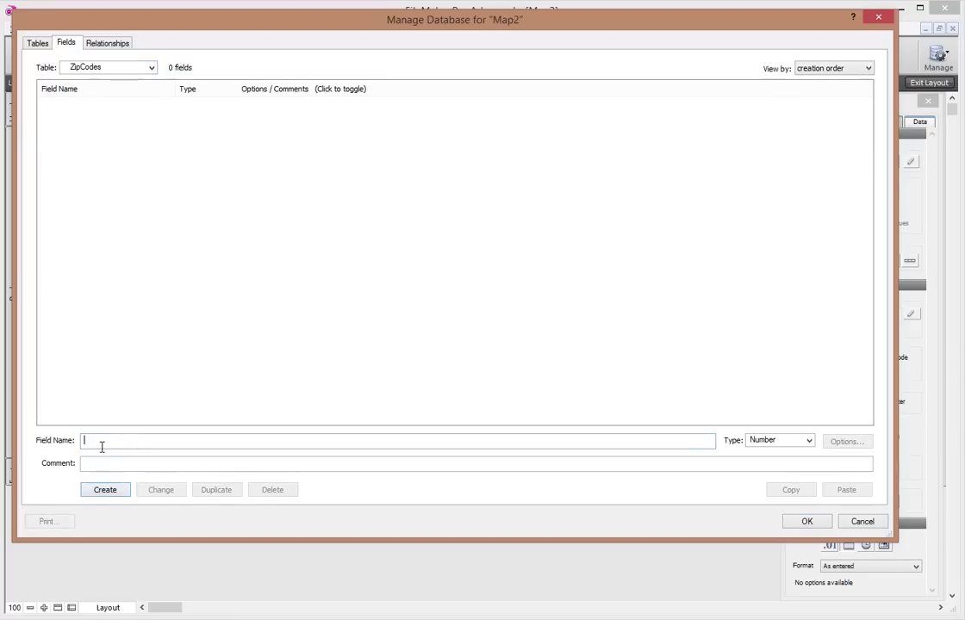
{"action": "key", "text": "Return"}
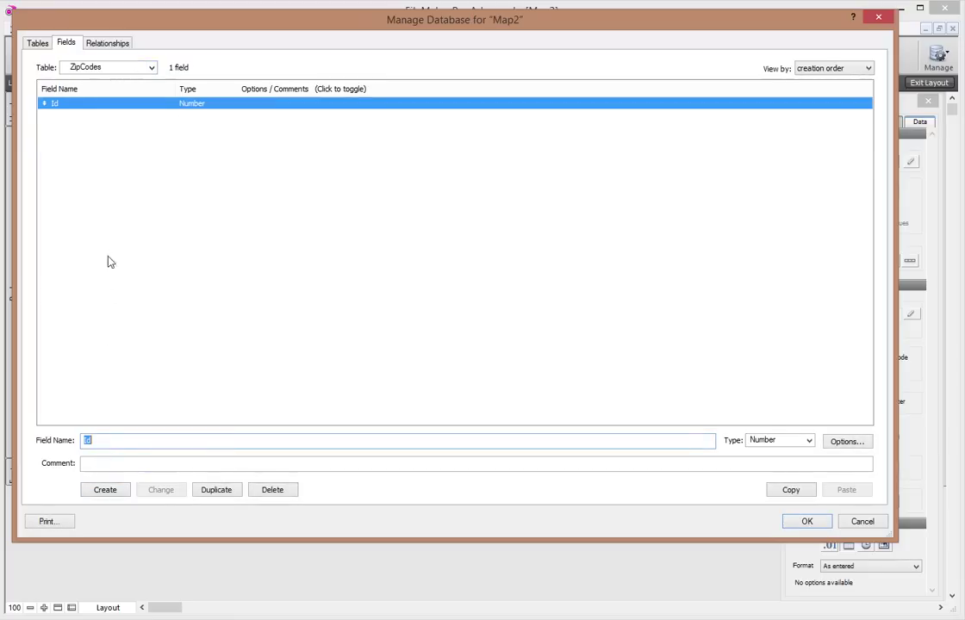
{"action": "double_click", "coordinate": [148, 107]}
{"action": "left_click", "coordinate": [346, 212]}
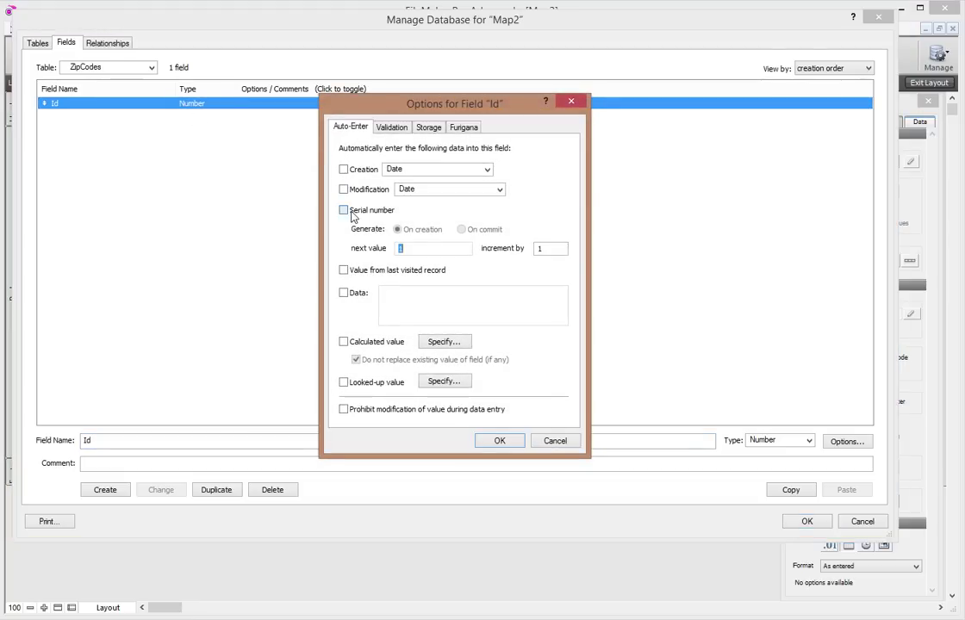
{"action": "key", "text": "Return"}
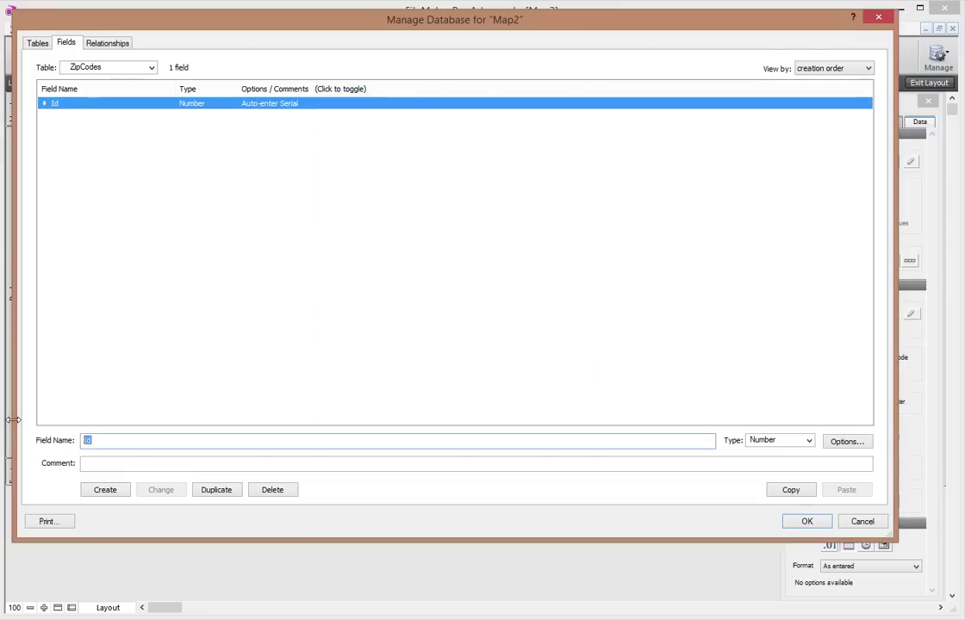
Add ZipCode, Town and Province as Text fields in ZipCodes
{"action": "type", "text": "ZipCode"}
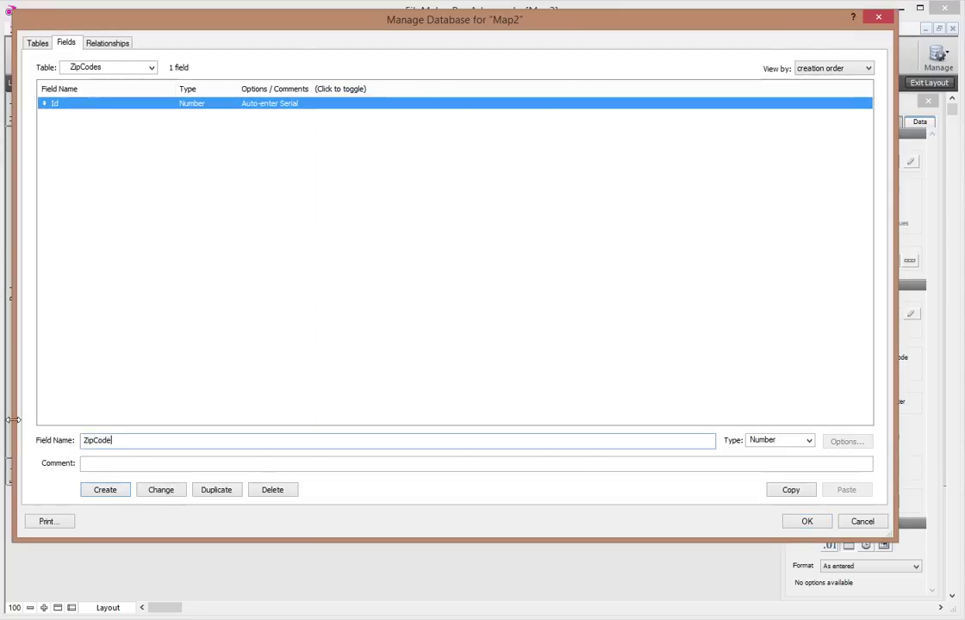
{"action": "key", "text": "Tab"}
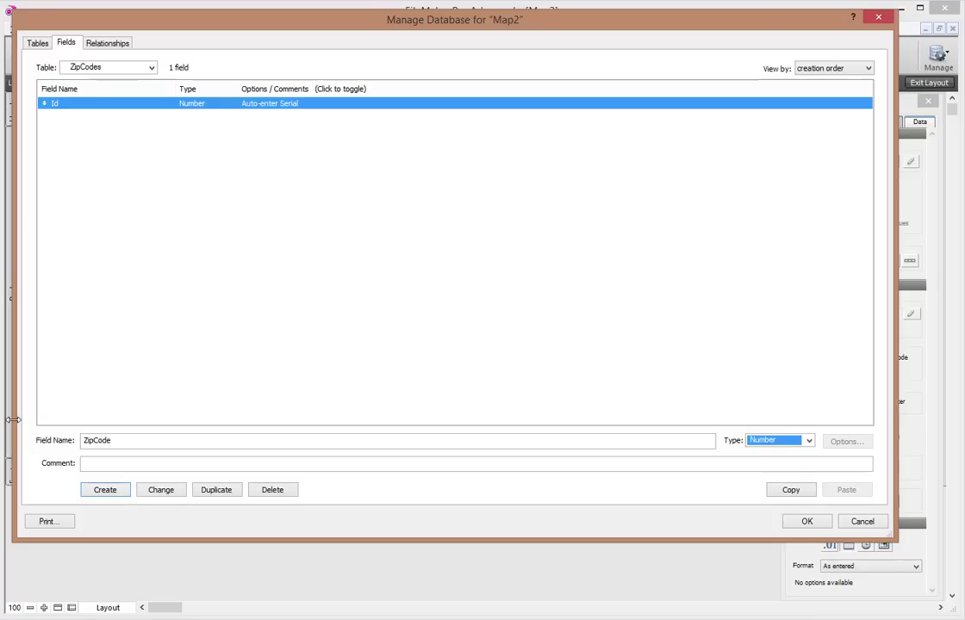
{"action": "key", "text": "Down"}
{"action": "key", "text": "Down"}
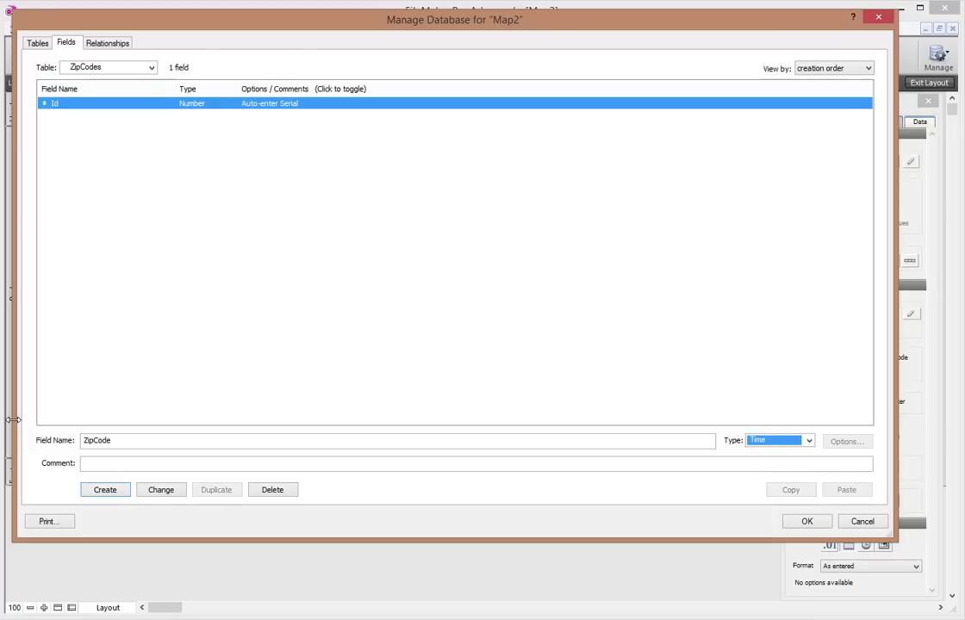
{"action": "key", "text": "Up"}
{"action": "key", "text": "Up"}
{"action": "key", "text": "Up"}
{"action": "key", "text": "Return"}
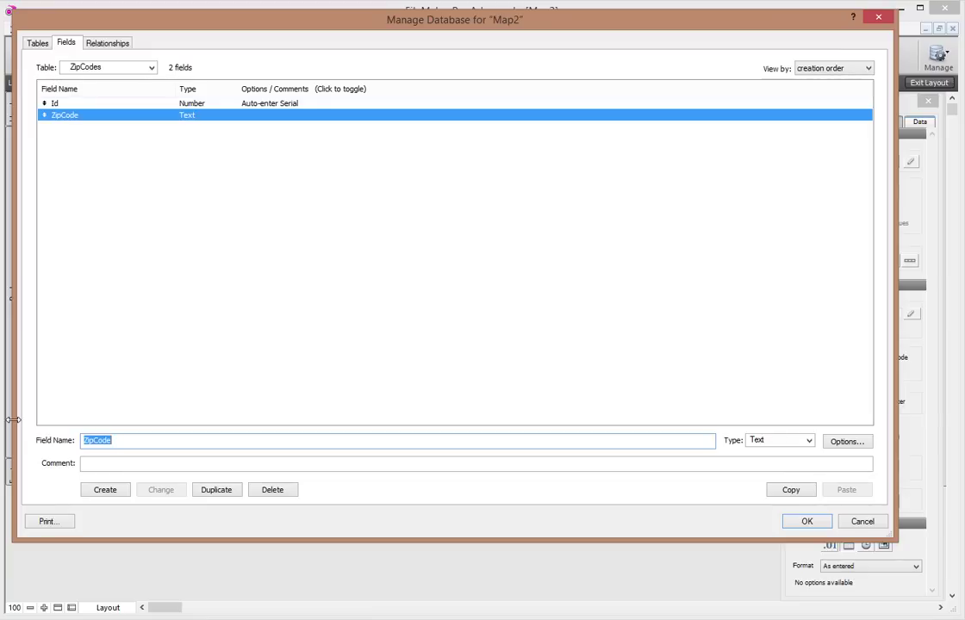
{"action": "type", "text": "Tow"}
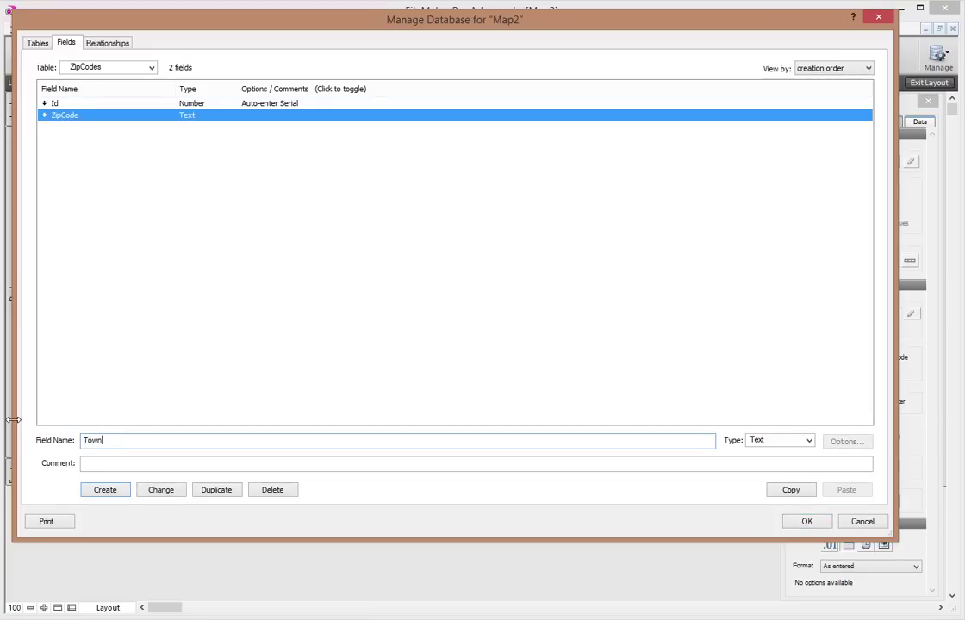
{"action": "type", "text": "n"}
{"action": "key", "text": "Tab"}
{"action": "key", "text": "Return"}
{"action": "type", "text": "Province"}
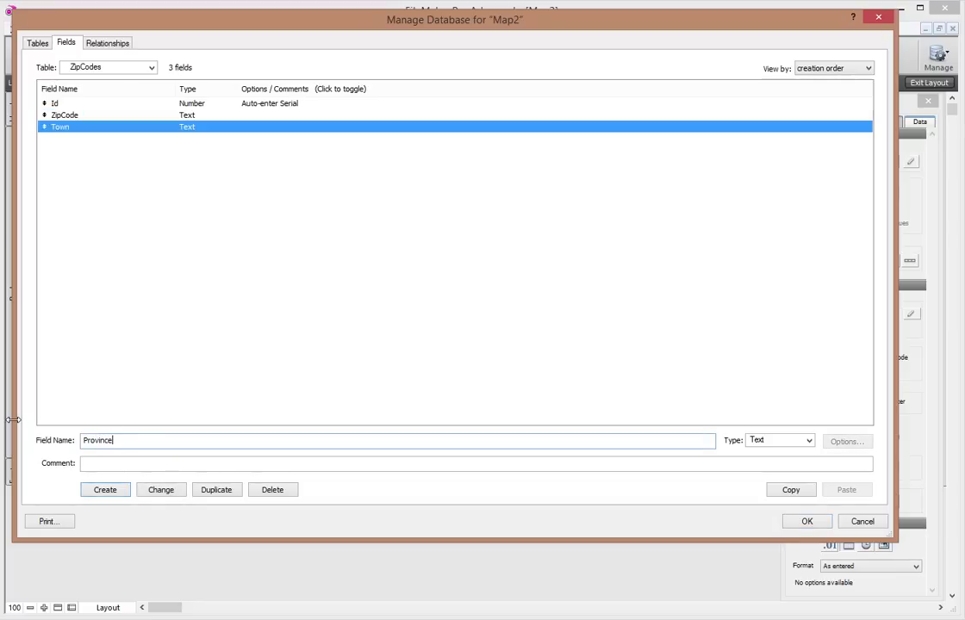
{"action": "key", "text": "Return"}
Relate Contacts::ZipCodeIdFk to ZipCodes::Id in the graph and open the relationship's settings
{"action": "left_click", "coordinate": [107, 45]}
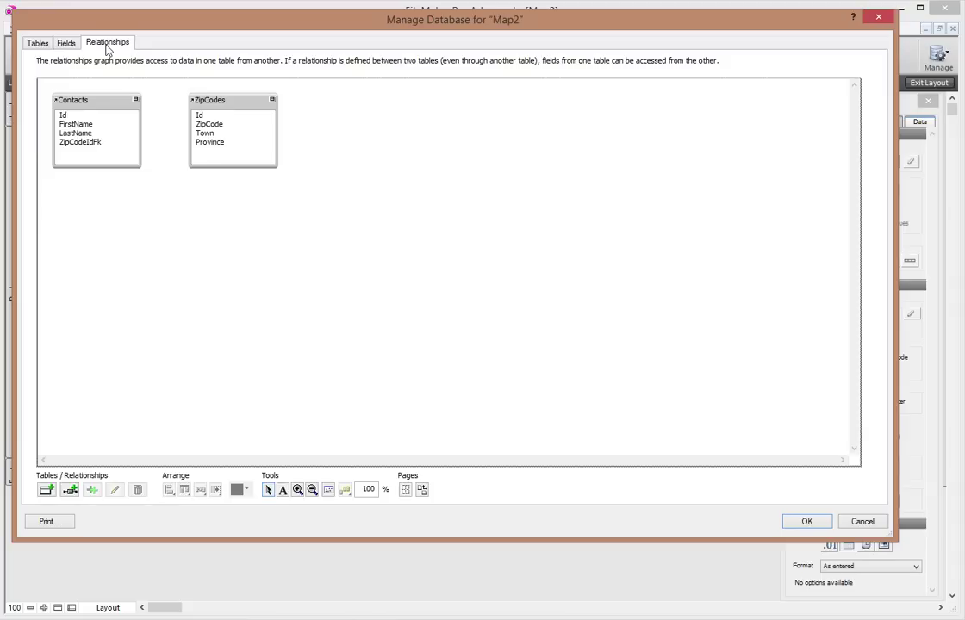
{"action": "left_click", "coordinate": [76, 143]}
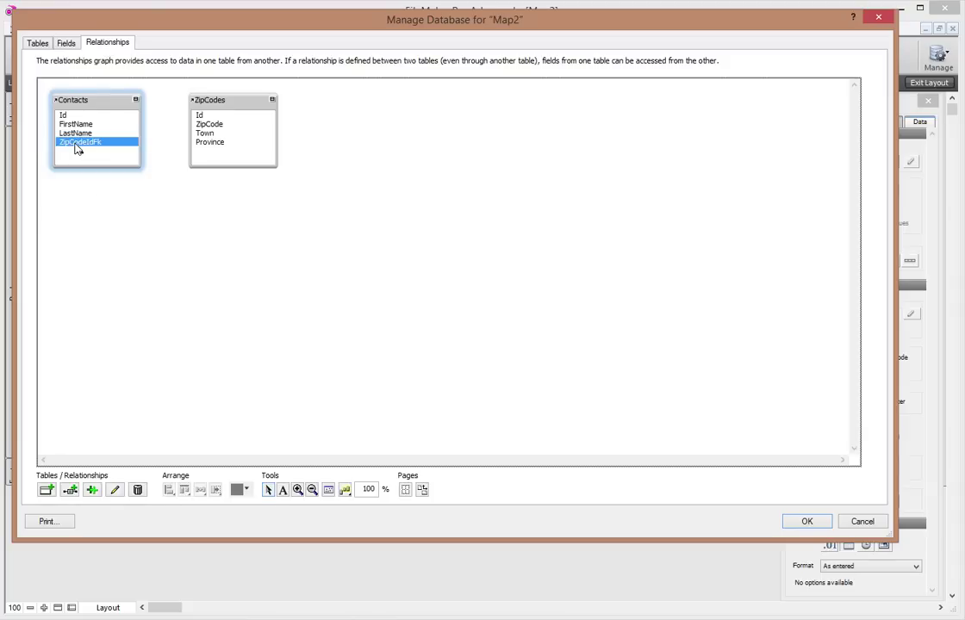
{"action": "left_click_drag", "start_coordinate": [76, 148], "coordinate": [199, 118]}
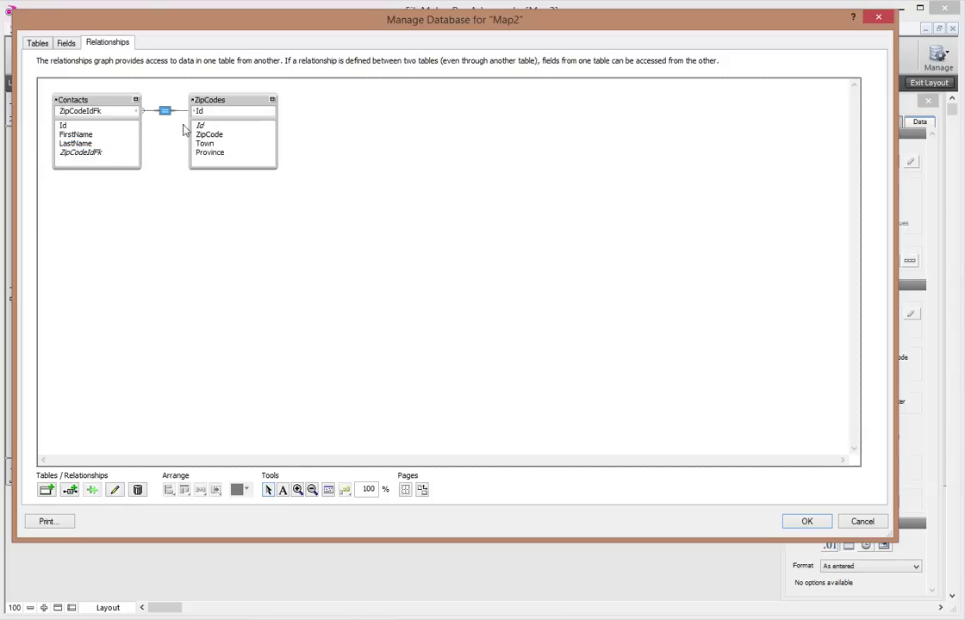
{"action": "double_click", "coordinate": [164, 113]}
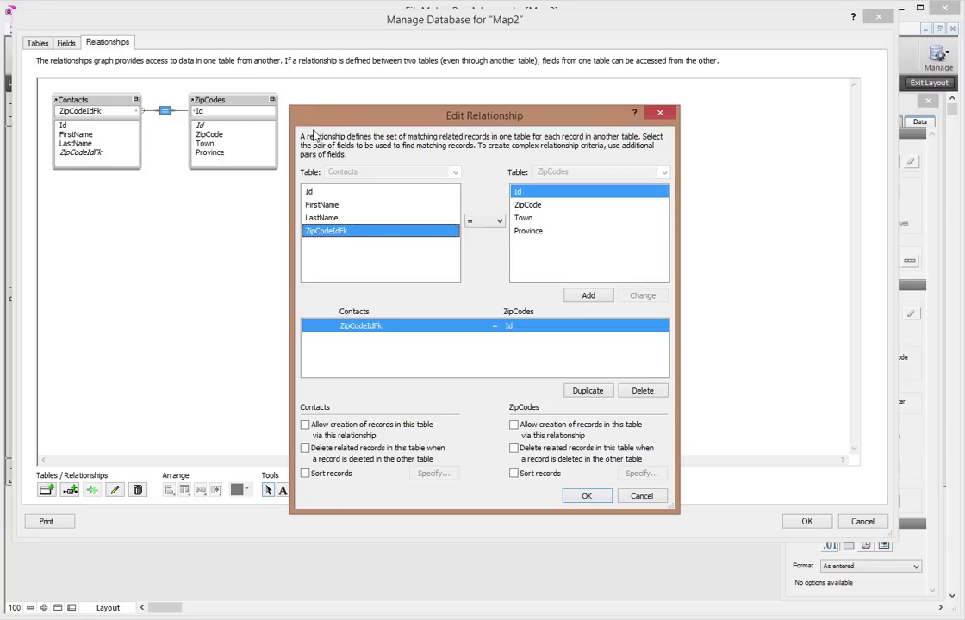
Enable 'Allow creation of records in this table via this relationship' for ZipCodes and confirm
{"action": "left_click", "coordinate": [514, 425]}
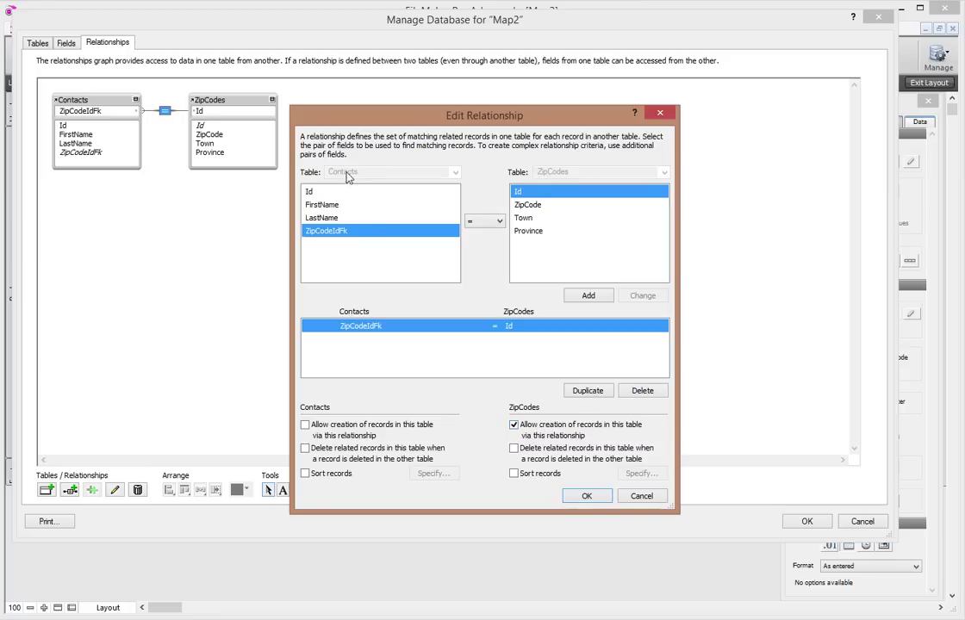
{"action": "left_click", "coordinate": [587, 496]}
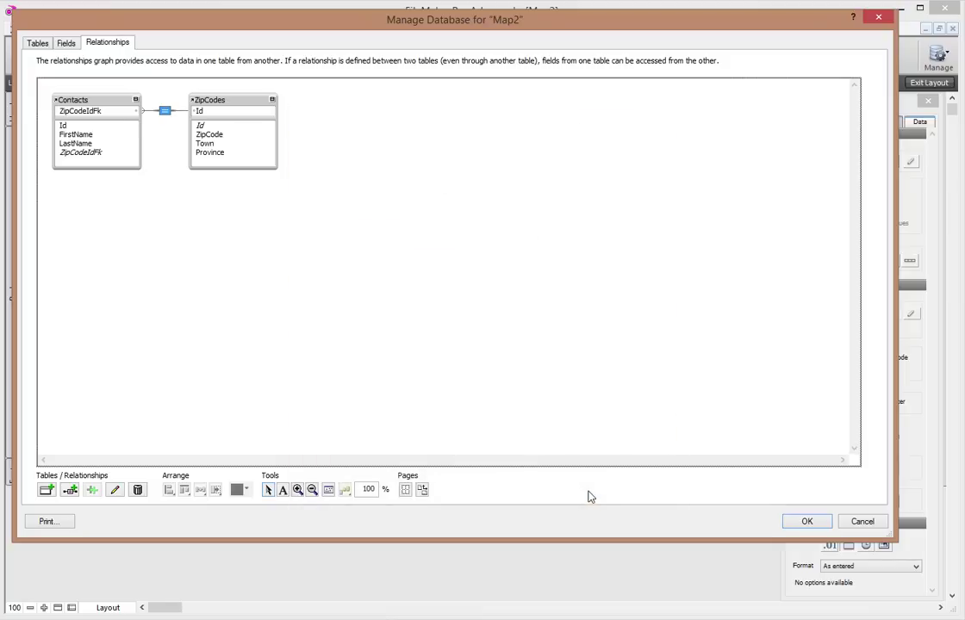
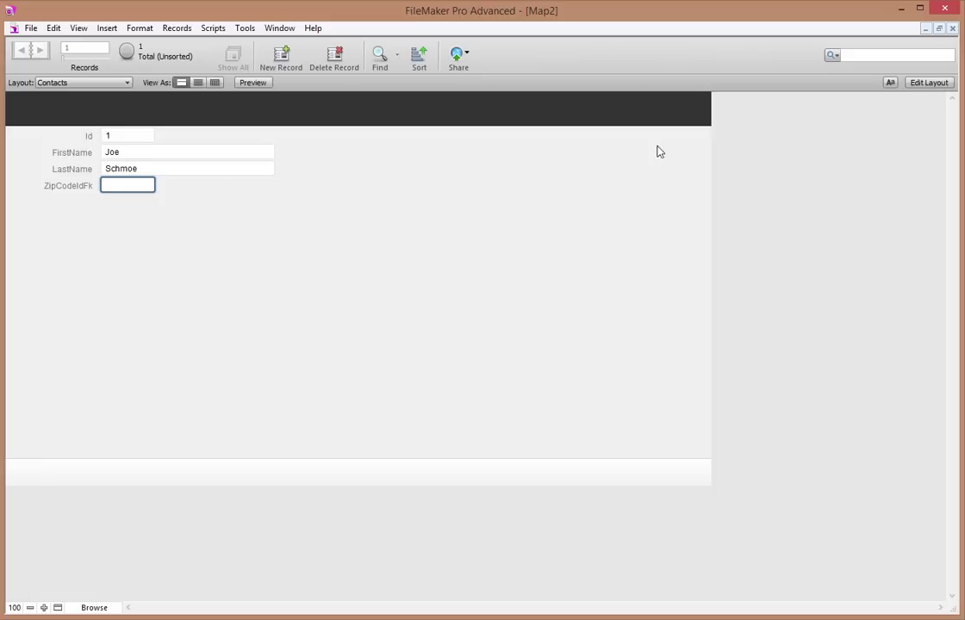
In Layout mode, set ZipCodeIdFk's control style to Drop-down list
{"action": "left_click", "coordinate": [934, 86]}
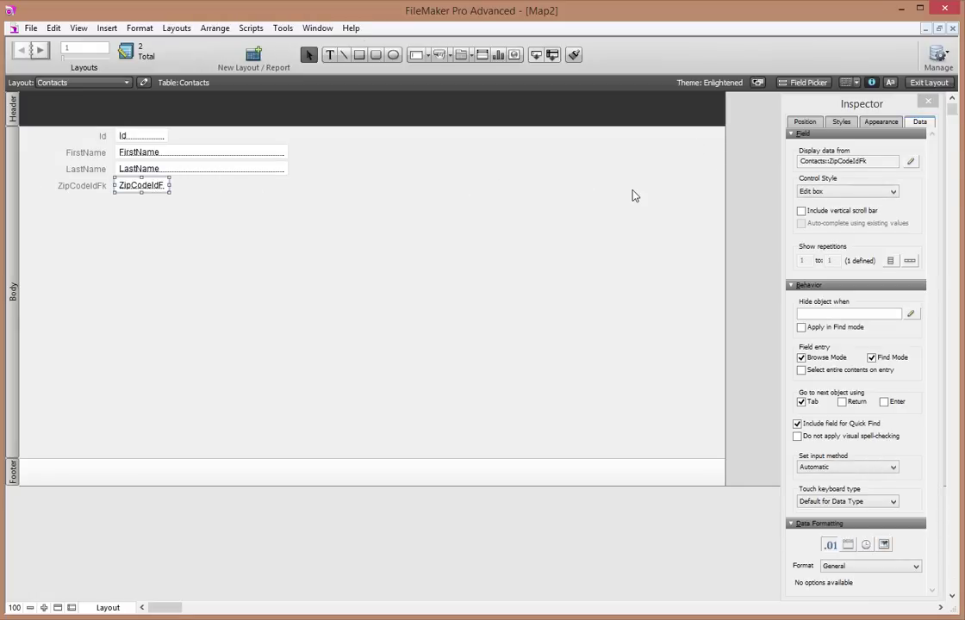
{"action": "left_click", "coordinate": [862, 192]}
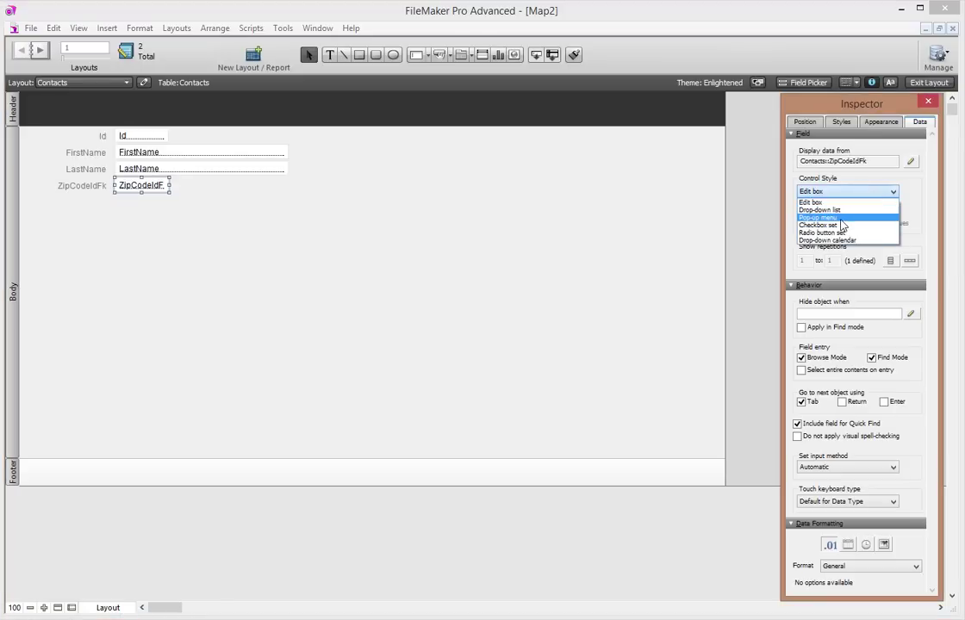
{"action": "left_click", "coordinate": [840, 212]}
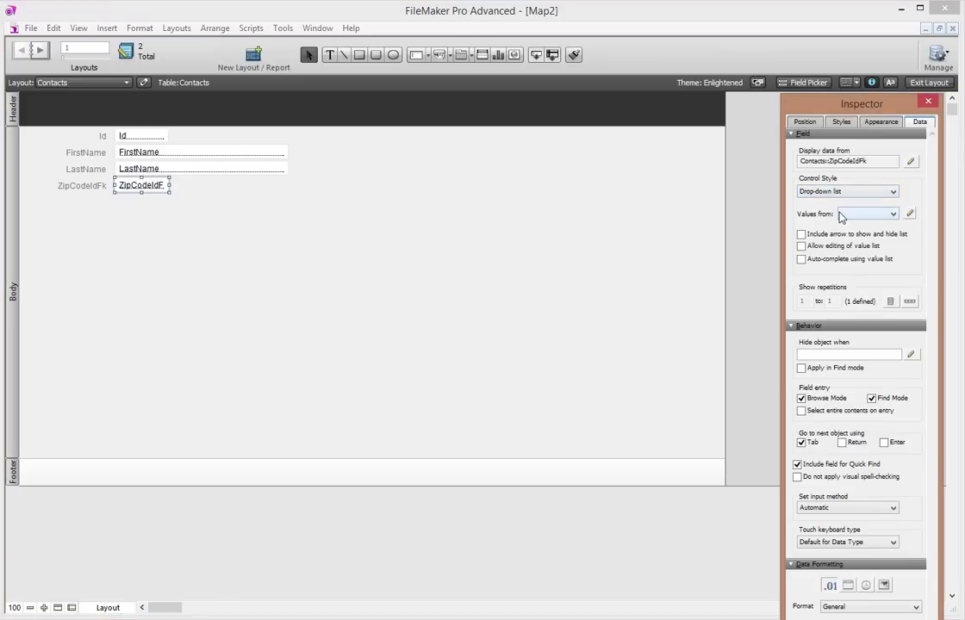
Create a value list storing ZipCodes::Id but displaying only ZipCodes::ZipCode
{"action": "left_click", "coordinate": [910, 213]}
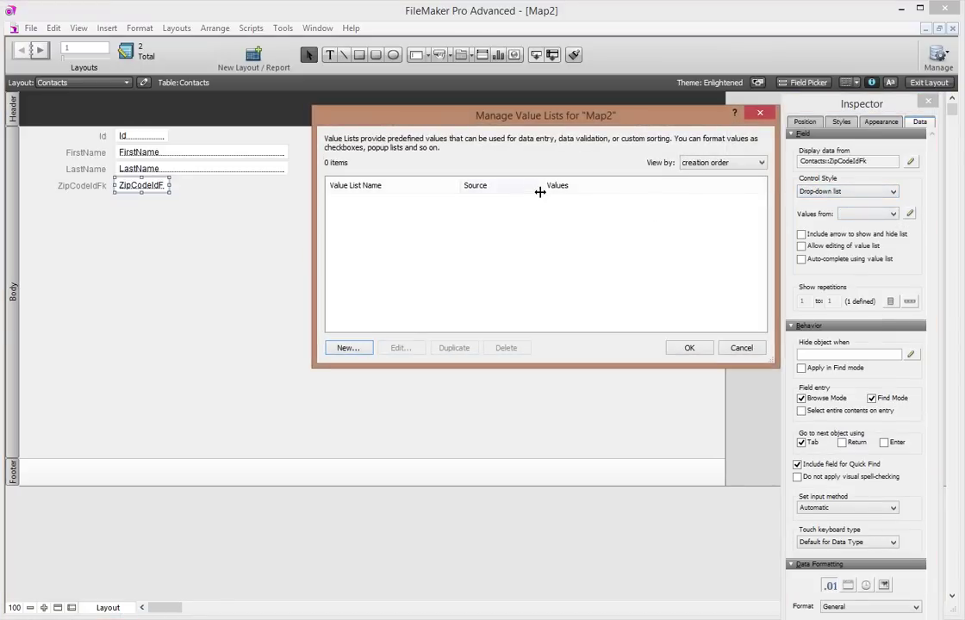
{"action": "left_click", "coordinate": [345, 347]}
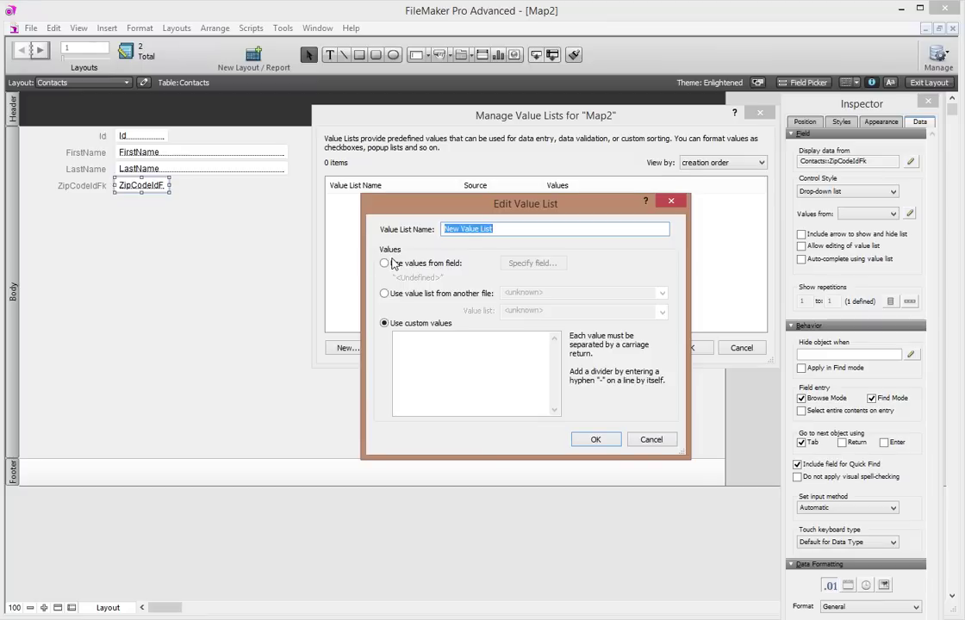
{"action": "left_click", "coordinate": [410, 266]}
{"action": "left_click", "coordinate": [315, 265]}
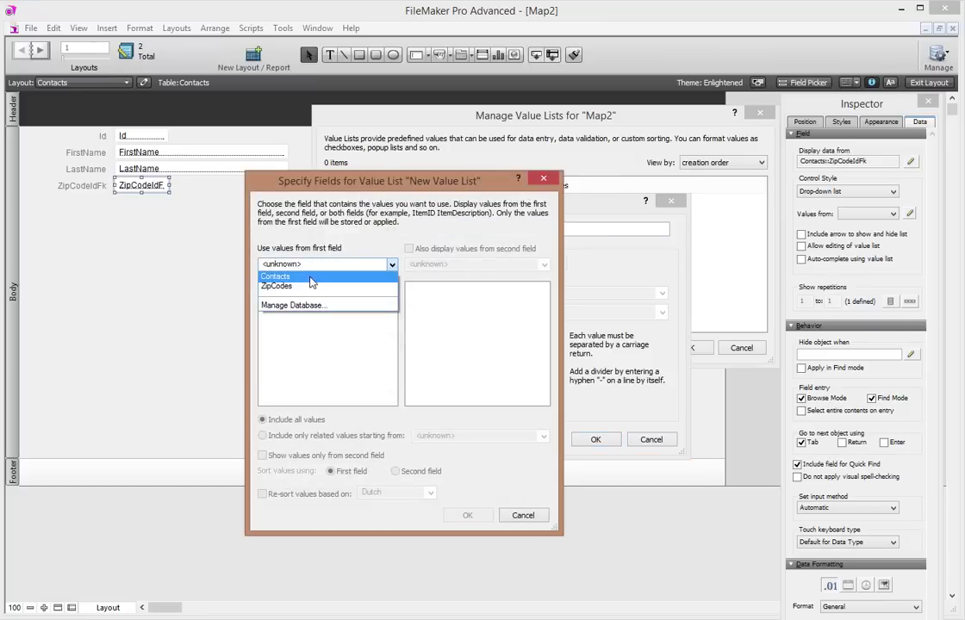
{"action": "left_click", "coordinate": [310, 285]}
{"action": "left_click", "coordinate": [275, 292]}
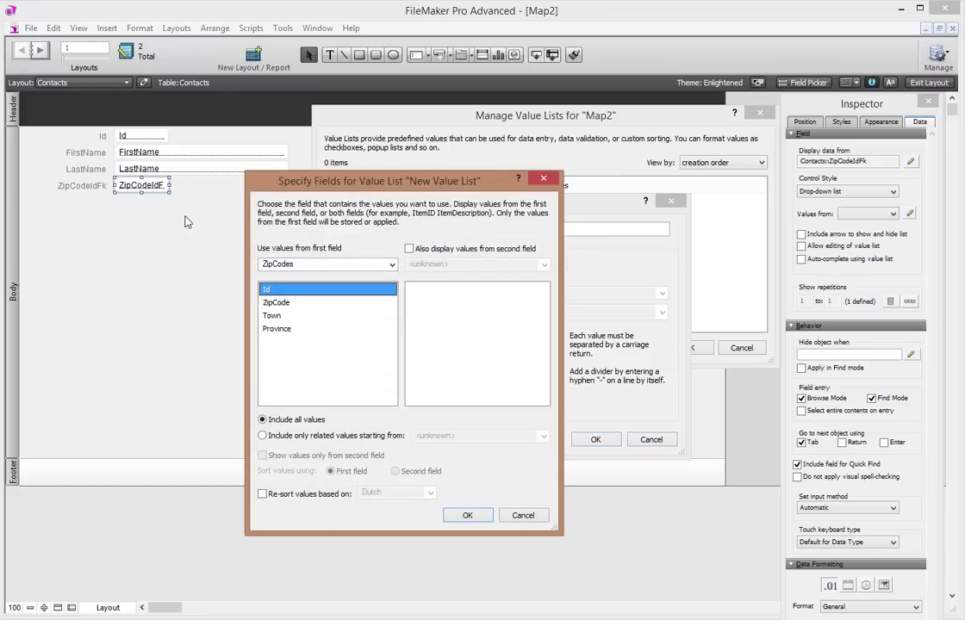
{"action": "left_click", "coordinate": [409, 249]}
{"action": "left_click", "coordinate": [423, 302]}
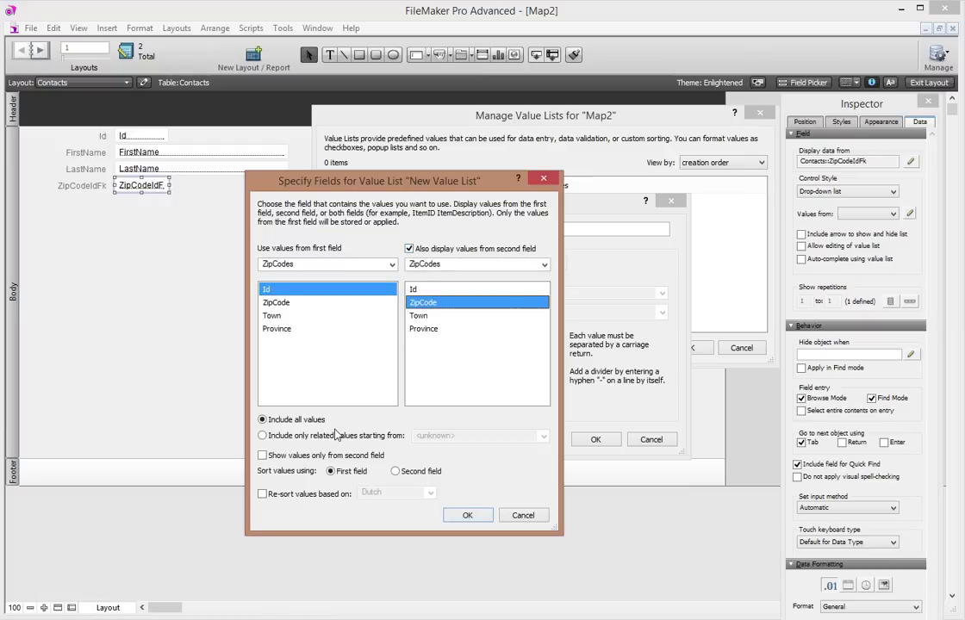
{"action": "left_click", "coordinate": [263, 455]}
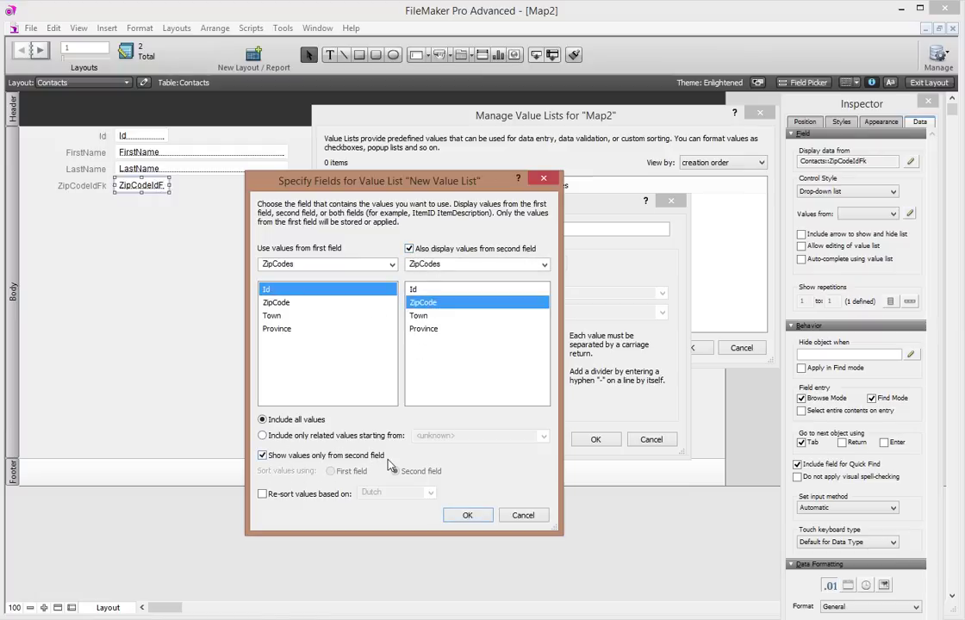
{"action": "left_click", "coordinate": [467, 515]}
{"action": "left_click", "coordinate": [596, 439]}
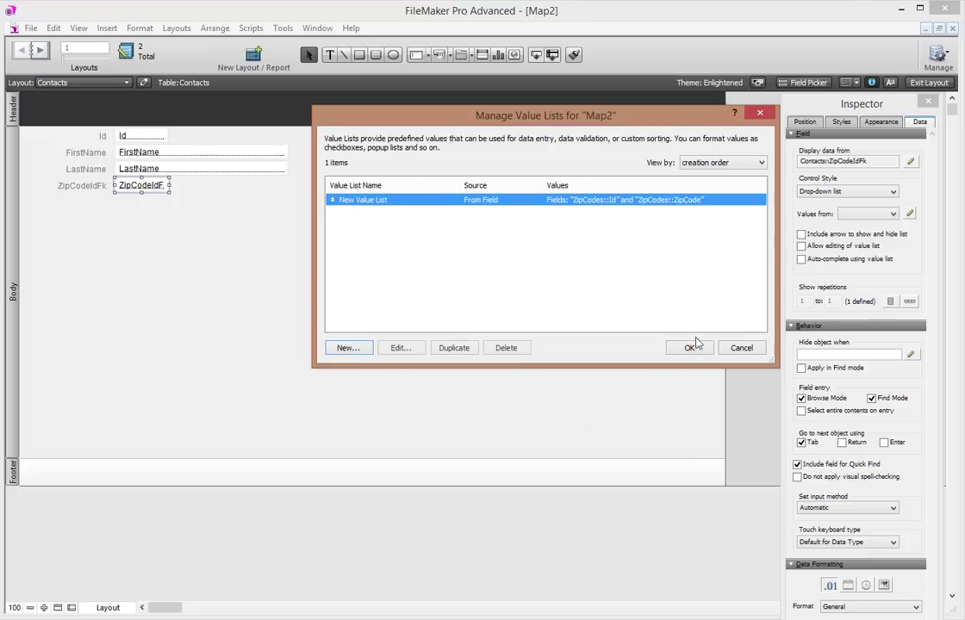
{"action": "left_click", "coordinate": [695, 347]}
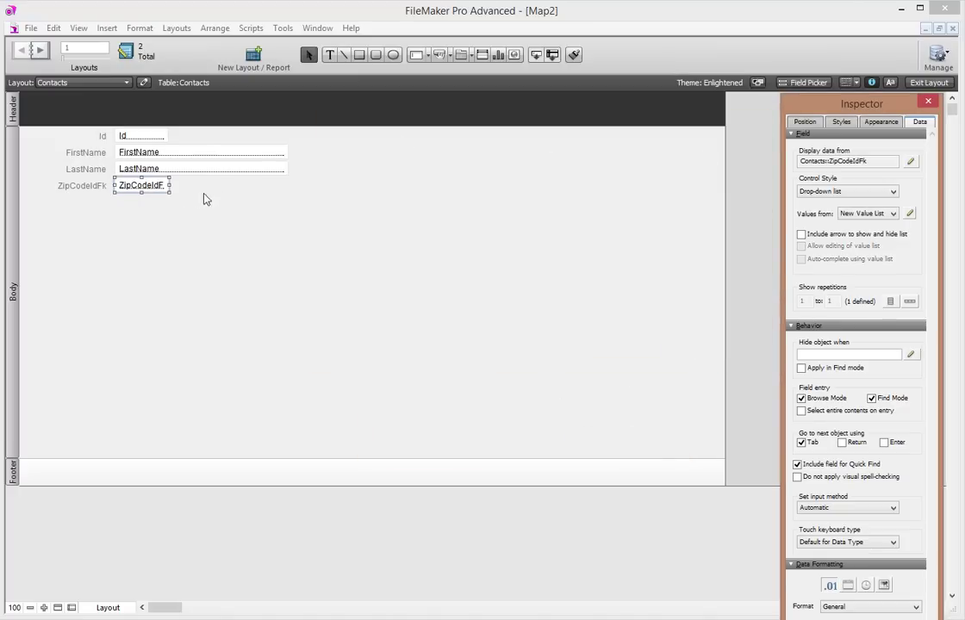
Add a ZipCodes::ZipCode field below ZipCodeIdFk on the Contacts layout
{"action": "left_click_drag", "start_coordinate": [535, 55], "coordinate": [118, 205]}
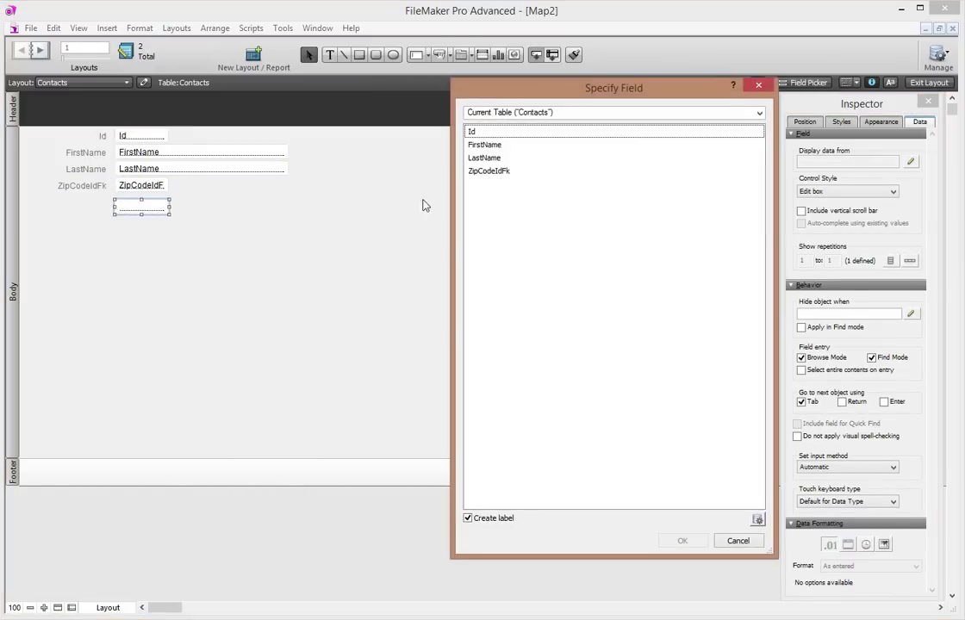
{"action": "left_click", "coordinate": [508, 112]}
{"action": "left_click", "coordinate": [506, 154]}
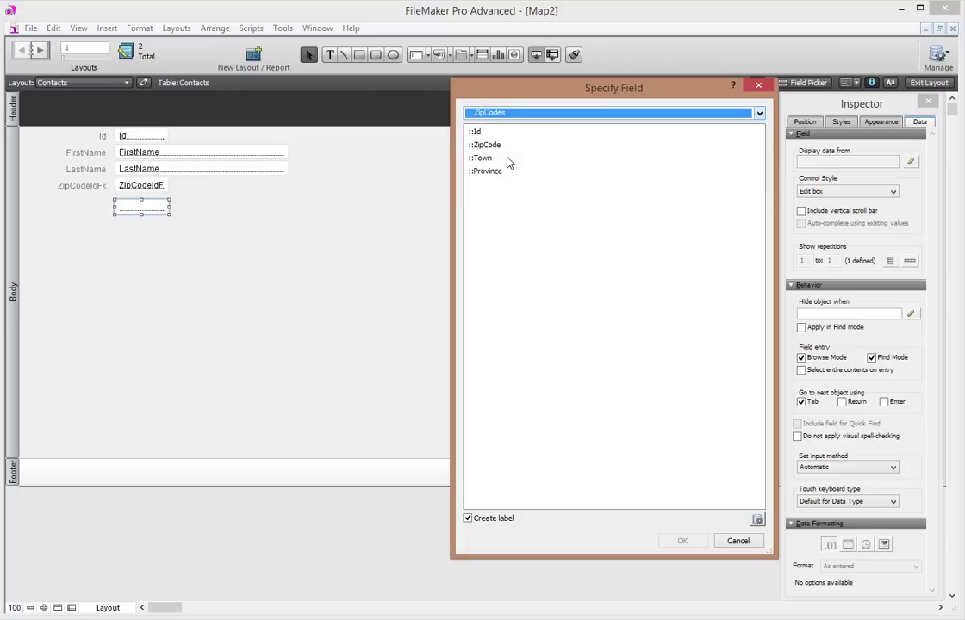
{"action": "left_click", "coordinate": [487, 145]}
{"action": "left_click", "coordinate": [680, 543]}
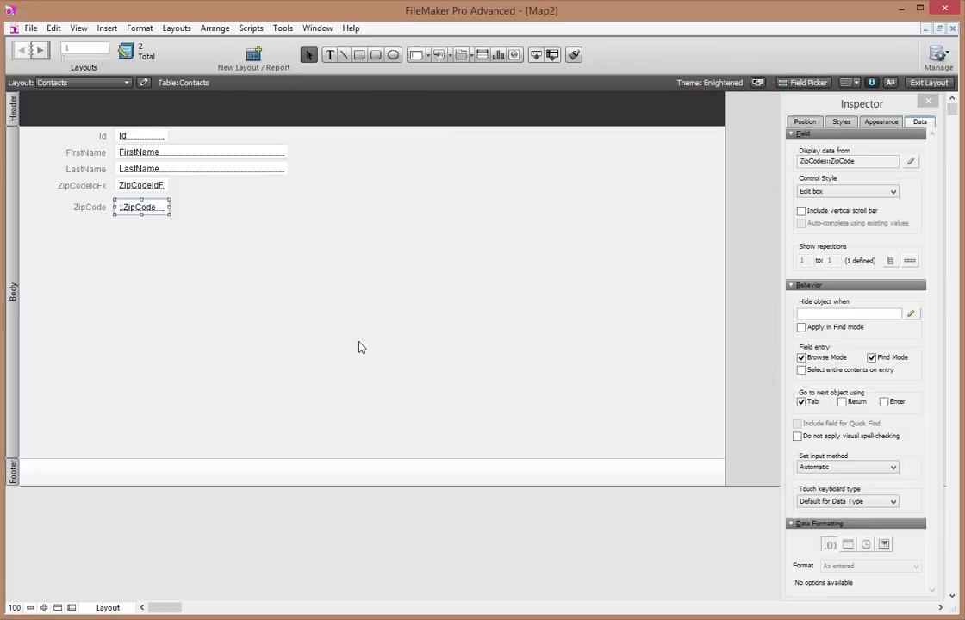
Duplicate the ZipCode field into Town and Province fields, then test in Browse mode
{"action": "left_click_drag", "start_coordinate": [149, 214], "coordinate": [161, 259]}
{"action": "double_click", "coordinate": [485, 158]}
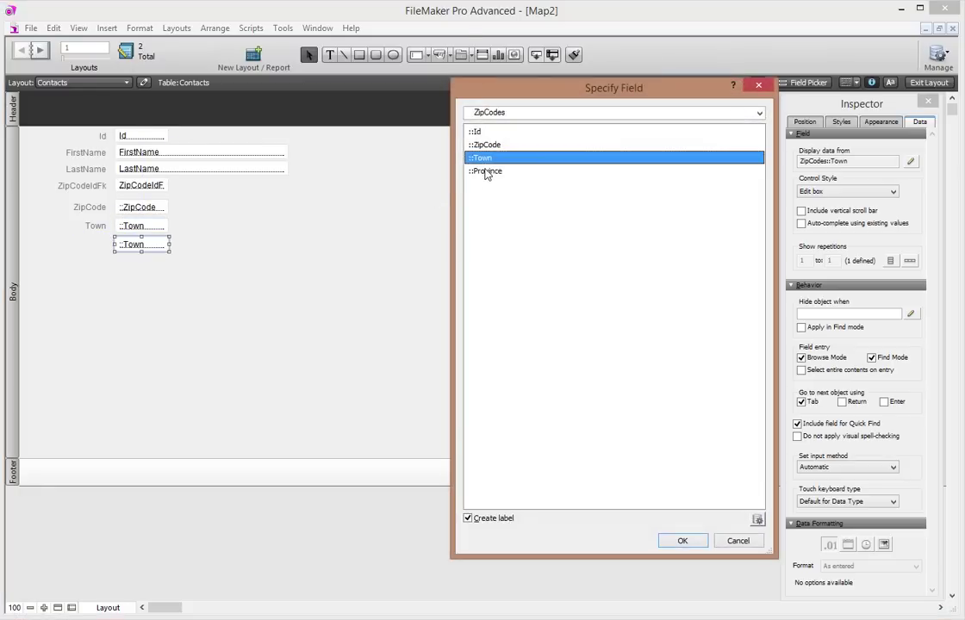
{"action": "double_click", "coordinate": [485, 171]}
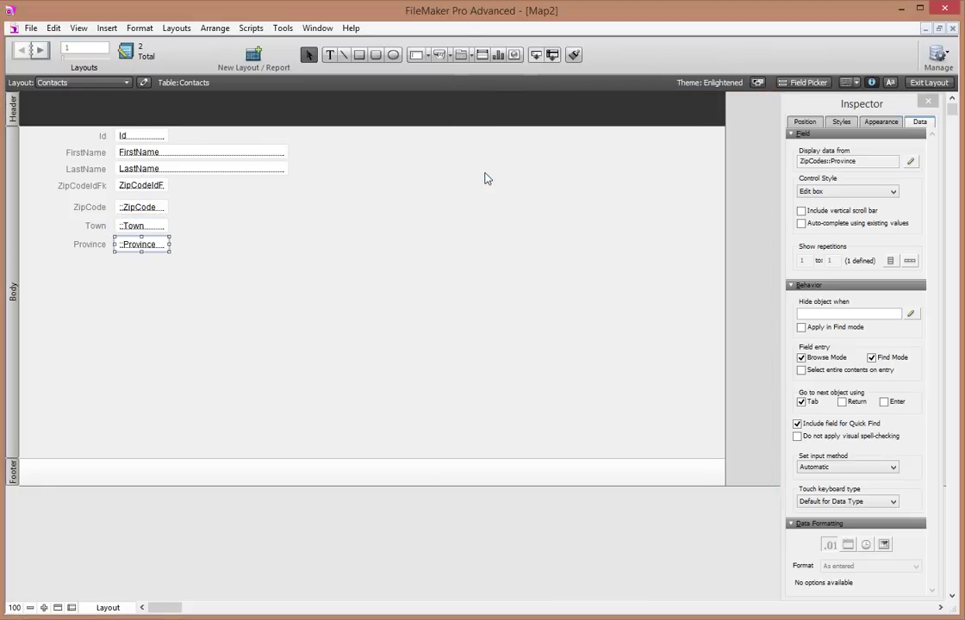
{"action": "left_click", "coordinate": [928, 83]}
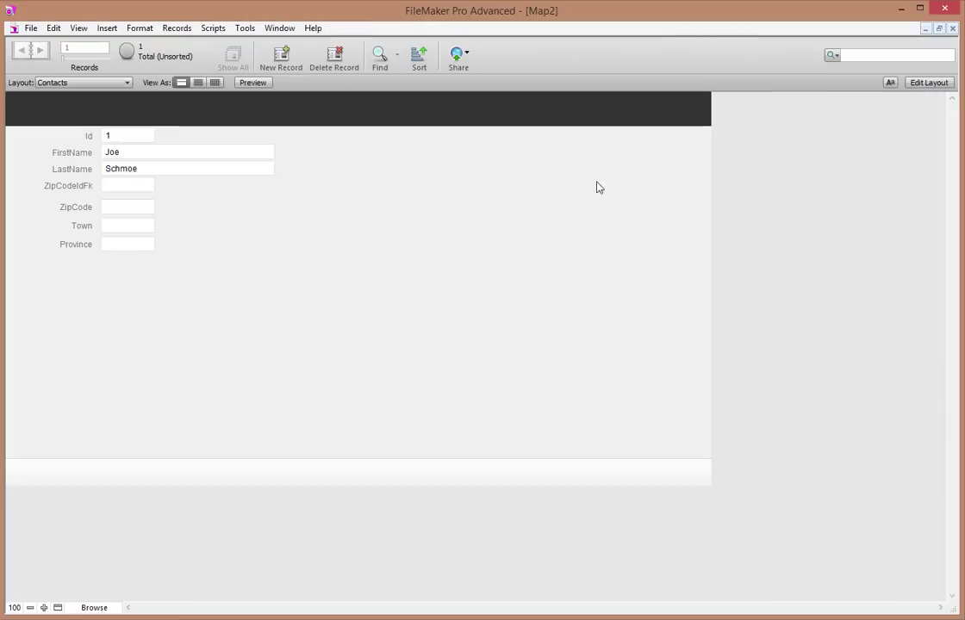
{"action": "left_click", "coordinate": [114, 185]}
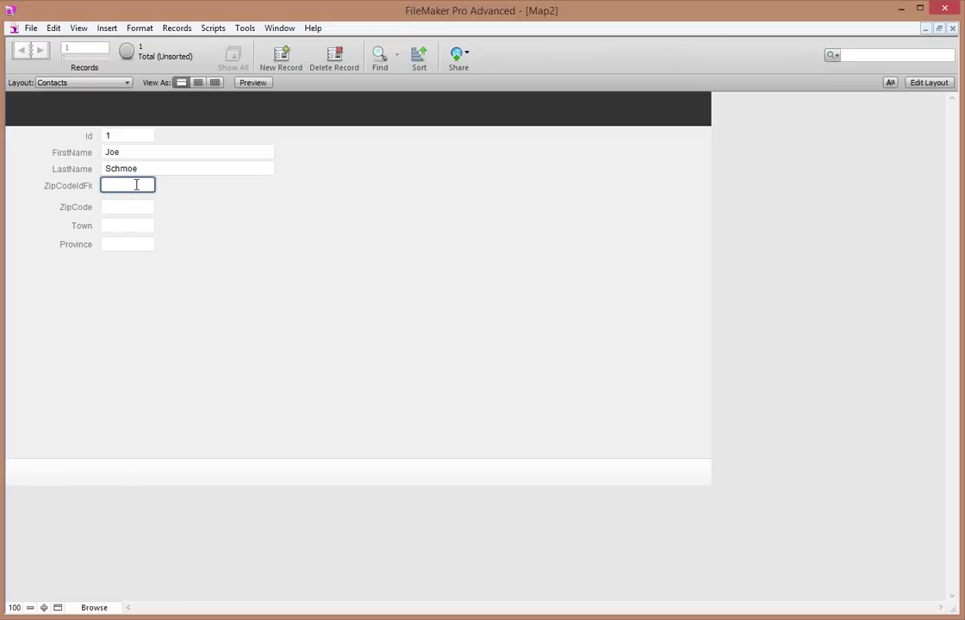
Move the ZipCode, Town and Province fields right of ZipCodeIdFk and return to Browse mode
{"action": "left_click", "coordinate": [929, 82]}
{"action": "left_click_drag", "start_coordinate": [232, 268], "coordinate": [41, 199]}
{"action": "left_click_drag", "start_coordinate": [168, 206], "coordinate": [249, 190]}
{"action": "left_click", "coordinate": [286, 194]}
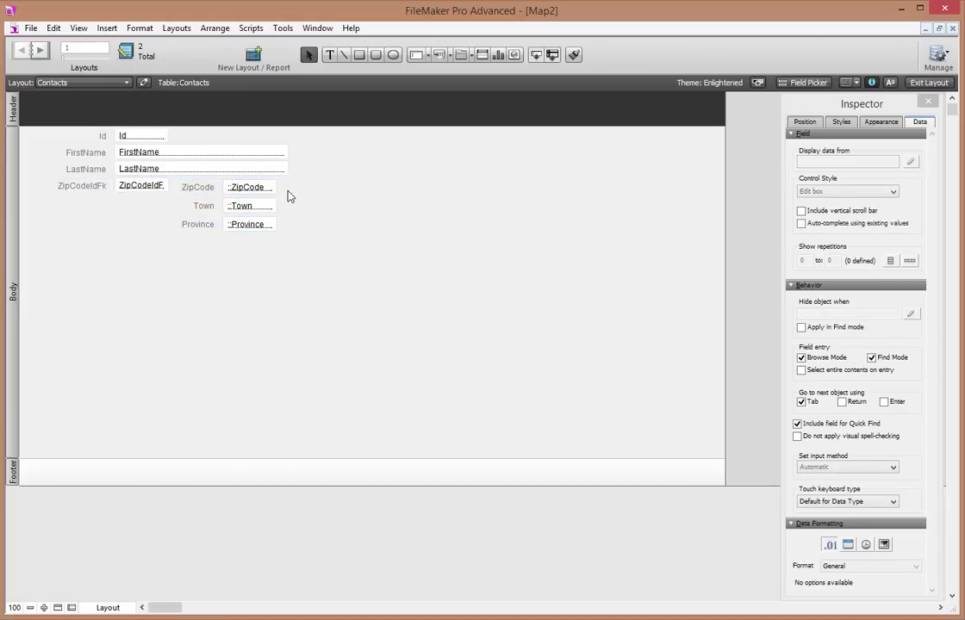
{"action": "key", "text": "ctrl+b"}
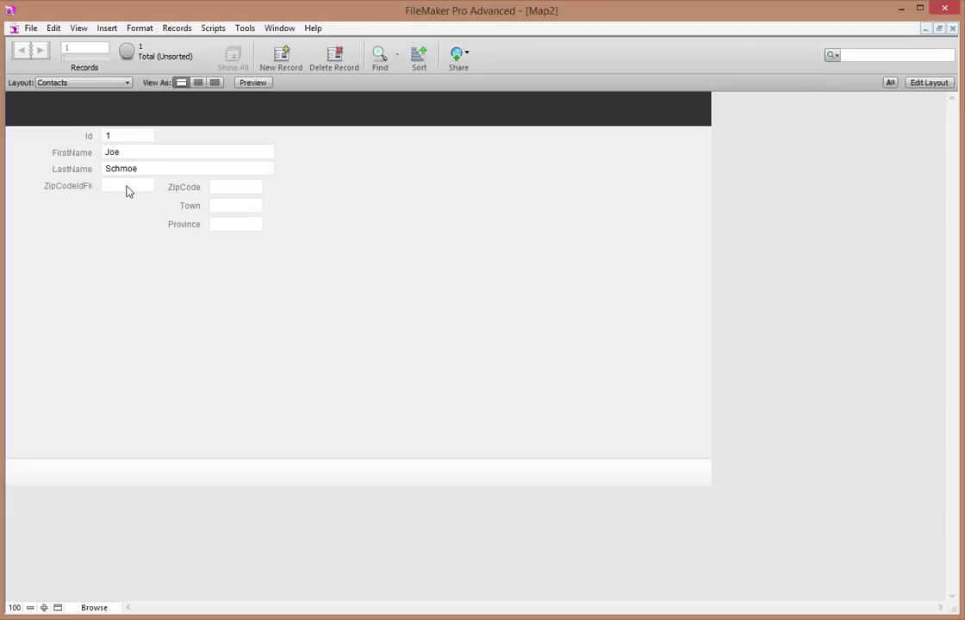
{"action": "left_click", "coordinate": [126, 187]}
Enable creating ZipCodes records via the Contacts–ZipCodes (ZipCodeIdFk = Id) relationship
{"action": "left_click", "coordinate": [237, 187]}
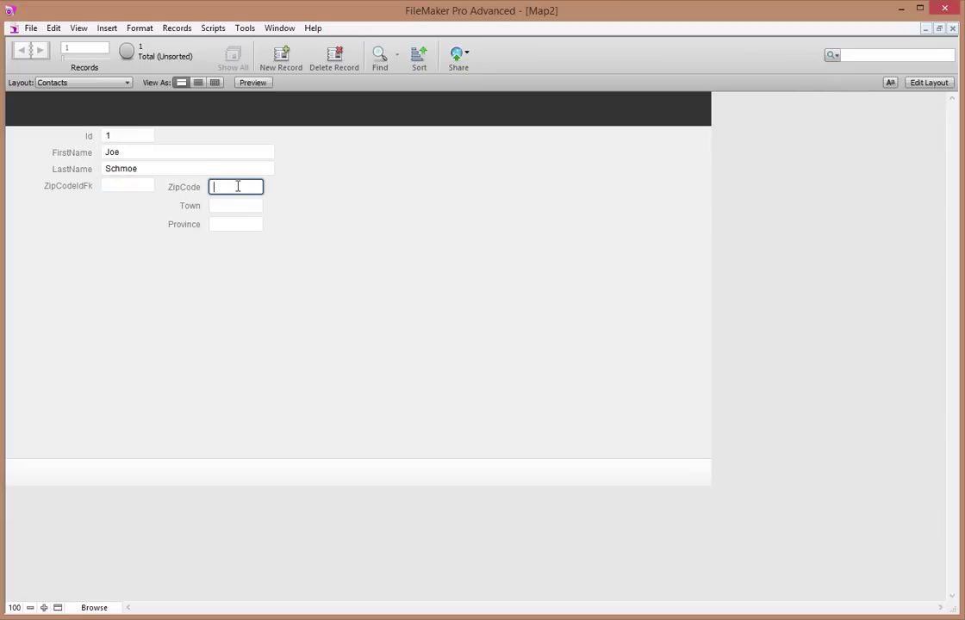
{"action": "key", "text": "ctrl+shift+d"}
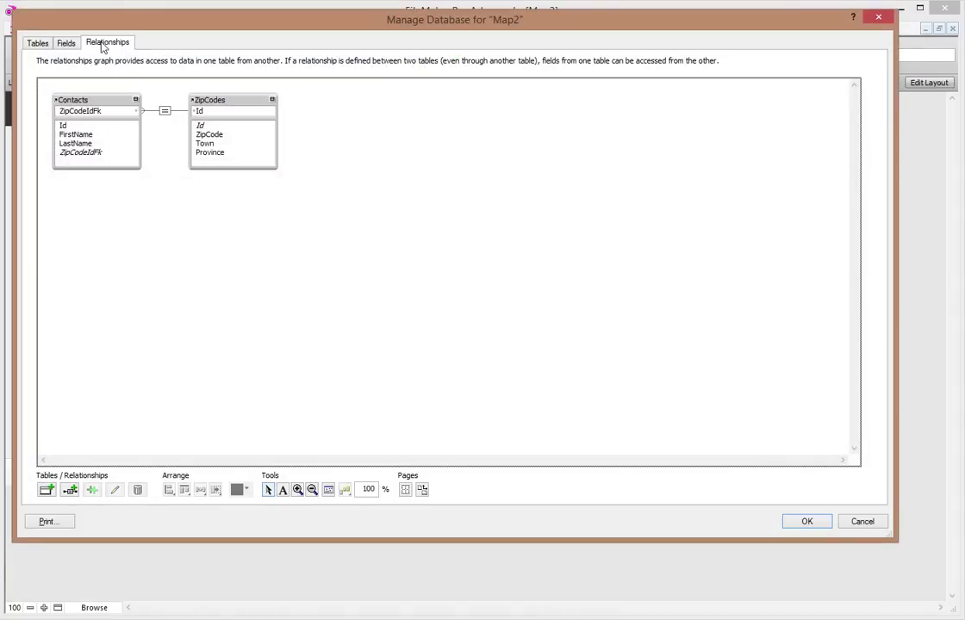
{"action": "double_click", "coordinate": [164, 110]}
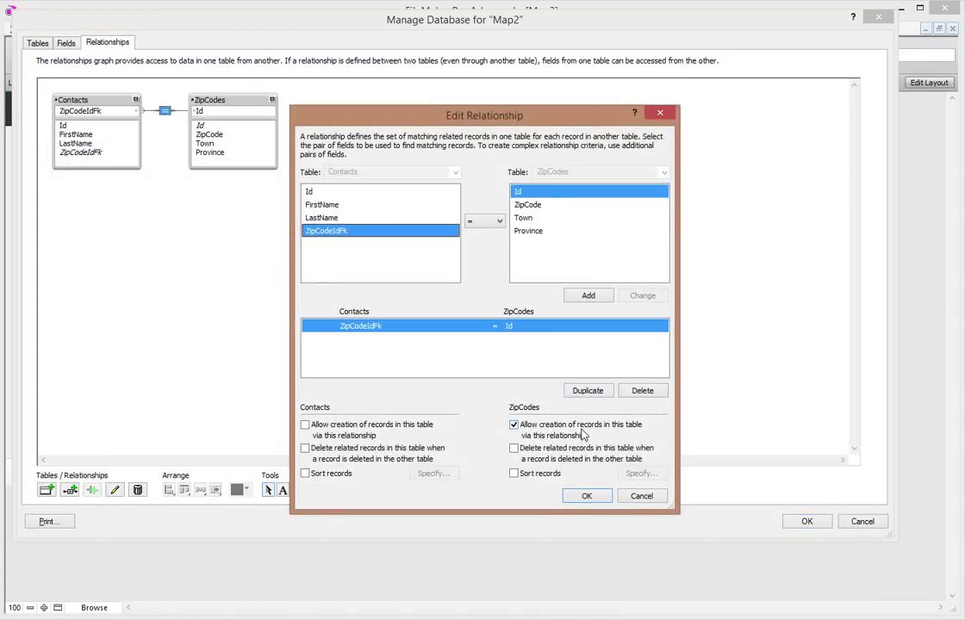
{"action": "key", "text": "Return"}
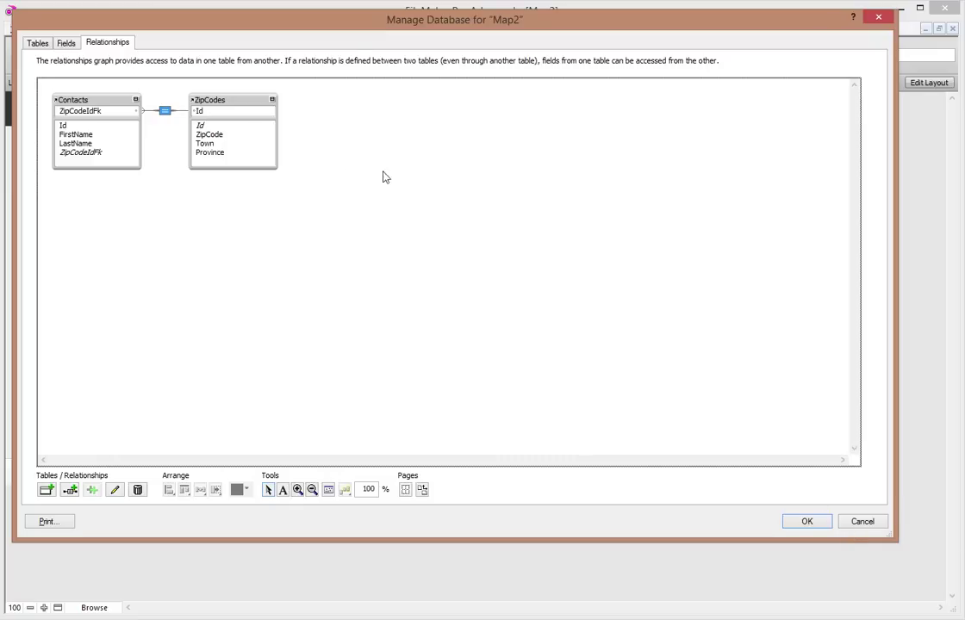
{"action": "double_click", "coordinate": [164, 111]}
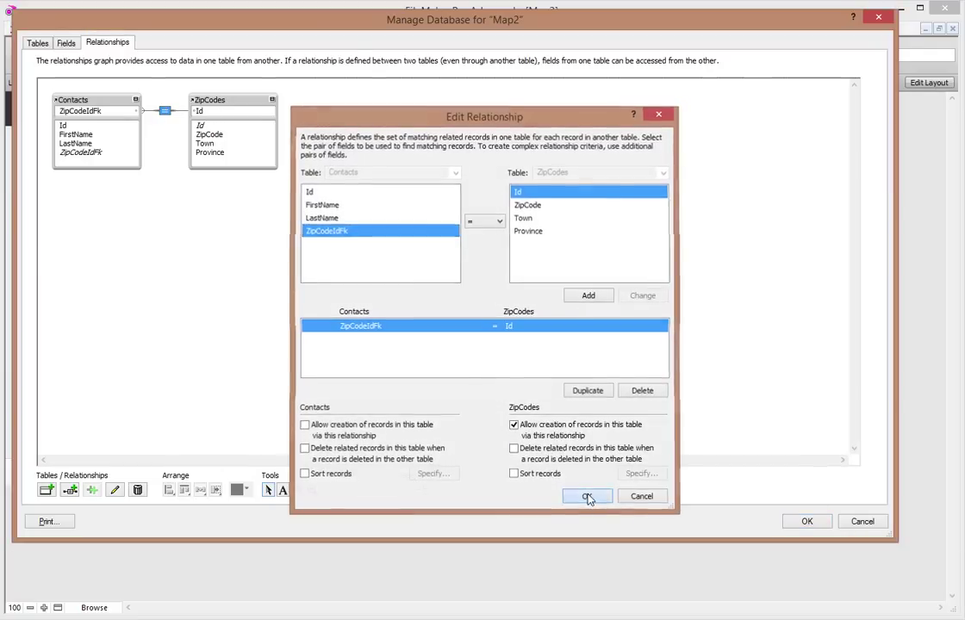
{"action": "left_click", "coordinate": [585, 497]}
{"action": "left_click", "coordinate": [808, 522]}
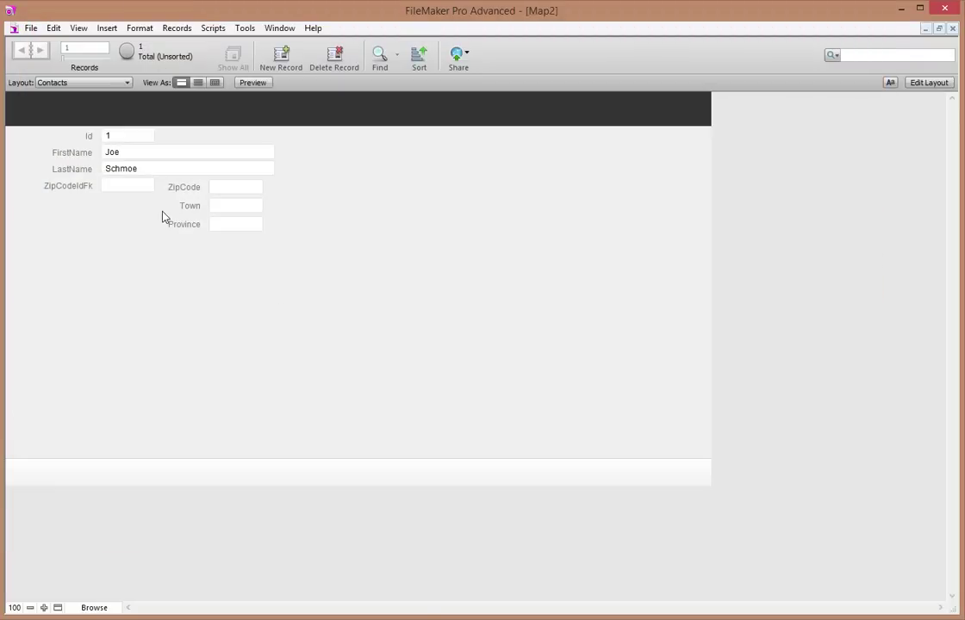
{"action": "left_click", "coordinate": [234, 188]}
{"action": "type", "text": "2000"}
{"action": "key", "text": "Tab"}
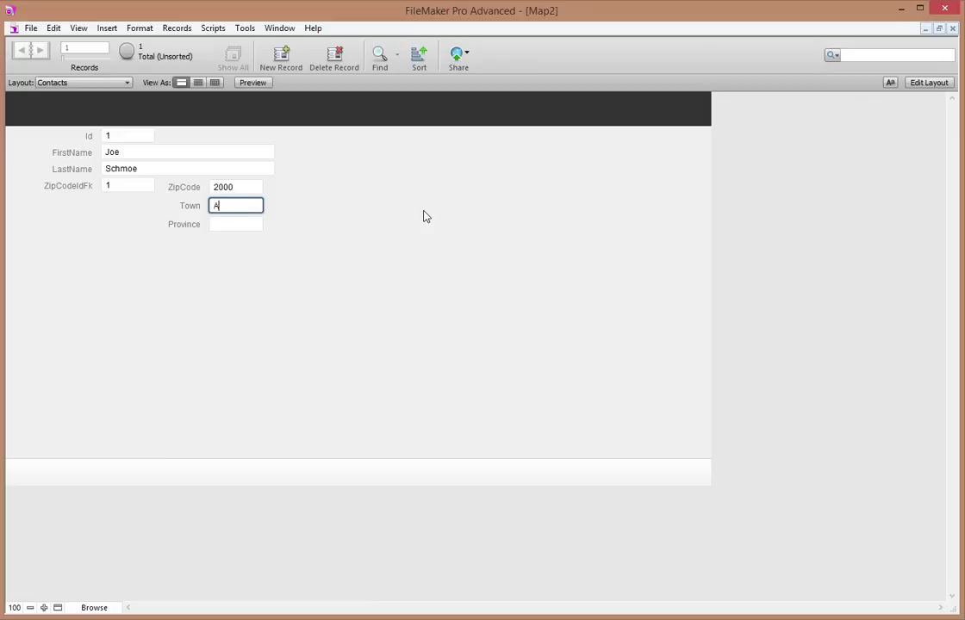
{"action": "type", "text": "Antwerpen"}
{"action": "key", "text": "Tab"}
{"action": "type", "text": "A"}
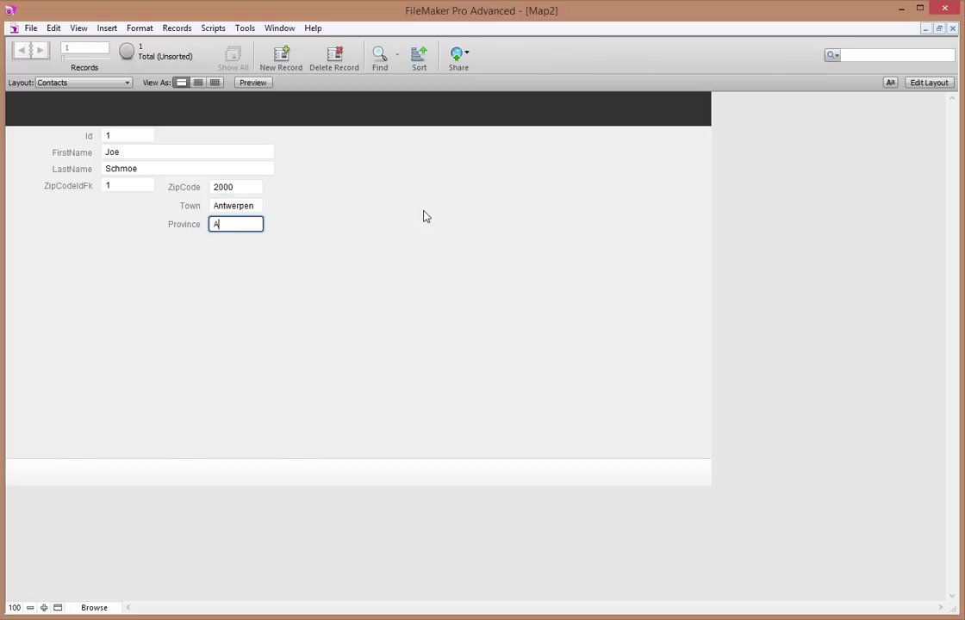
{"action": "type", "text": "ntwerpen"}
{"action": "key", "text": "Return"}
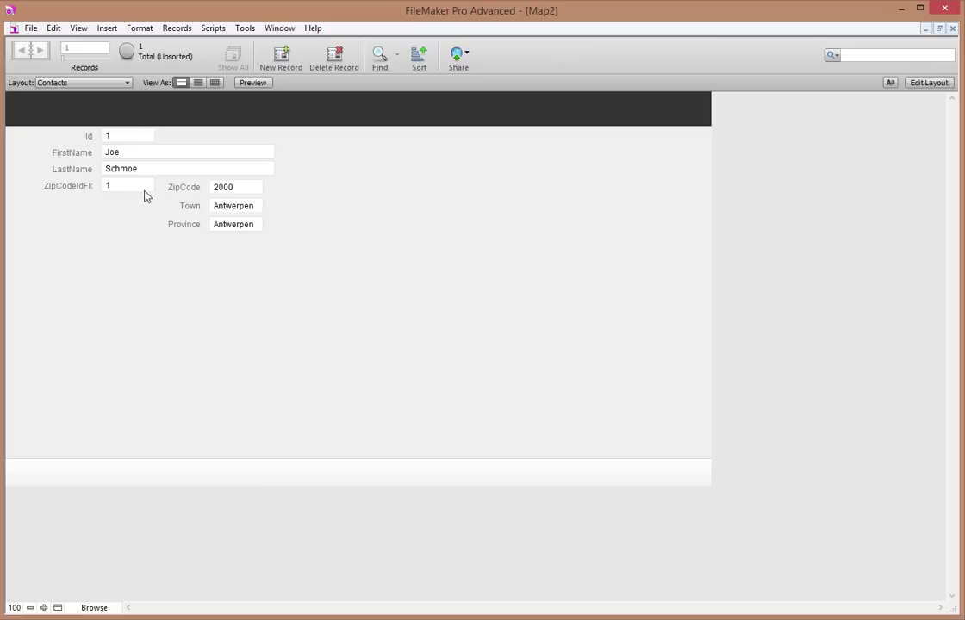
{"action": "left_click", "coordinate": [79, 82]}
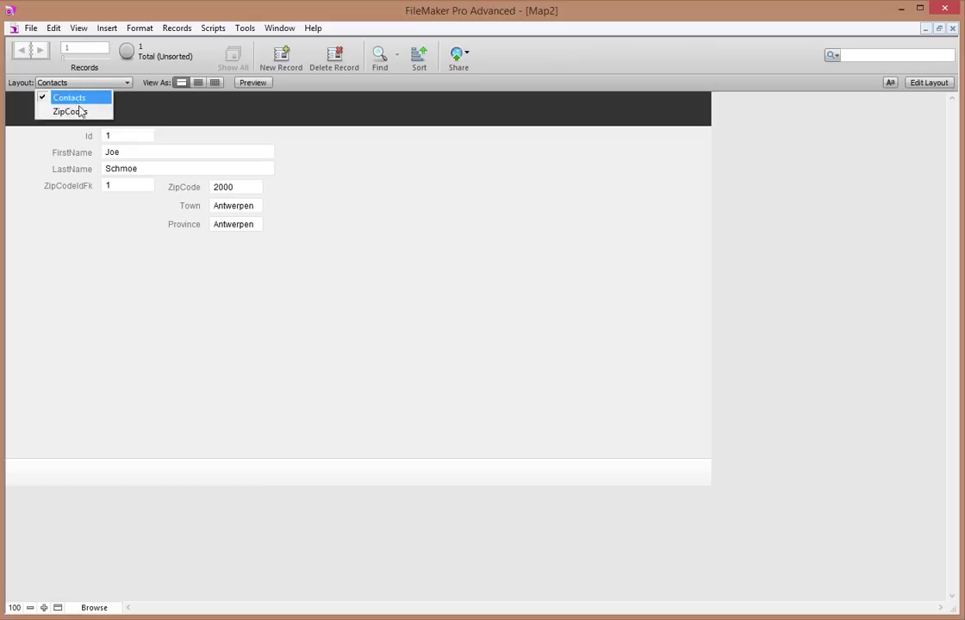
{"action": "left_click", "coordinate": [79, 110]}
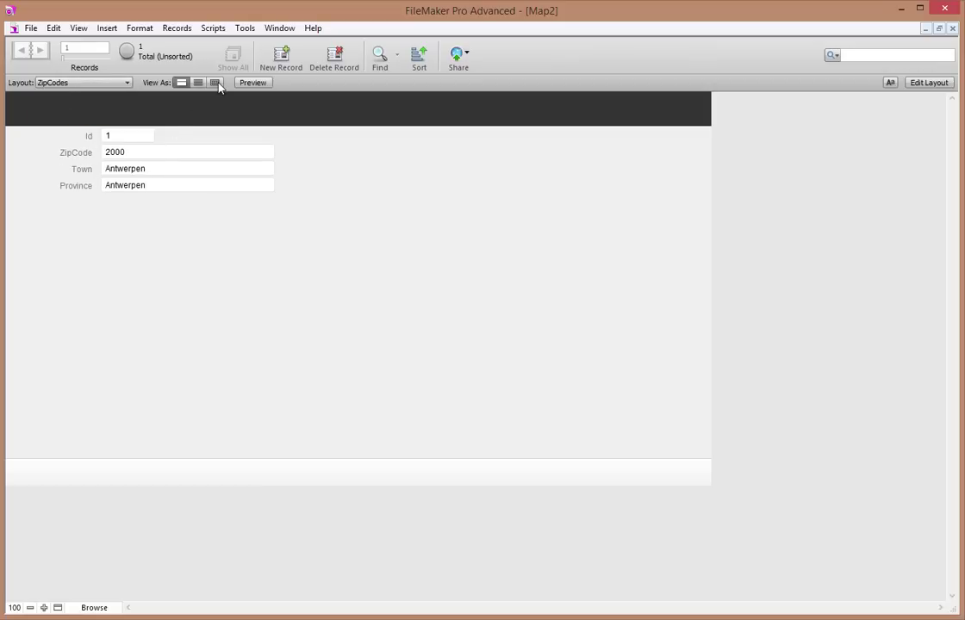
{"action": "left_click", "coordinate": [215, 83]}
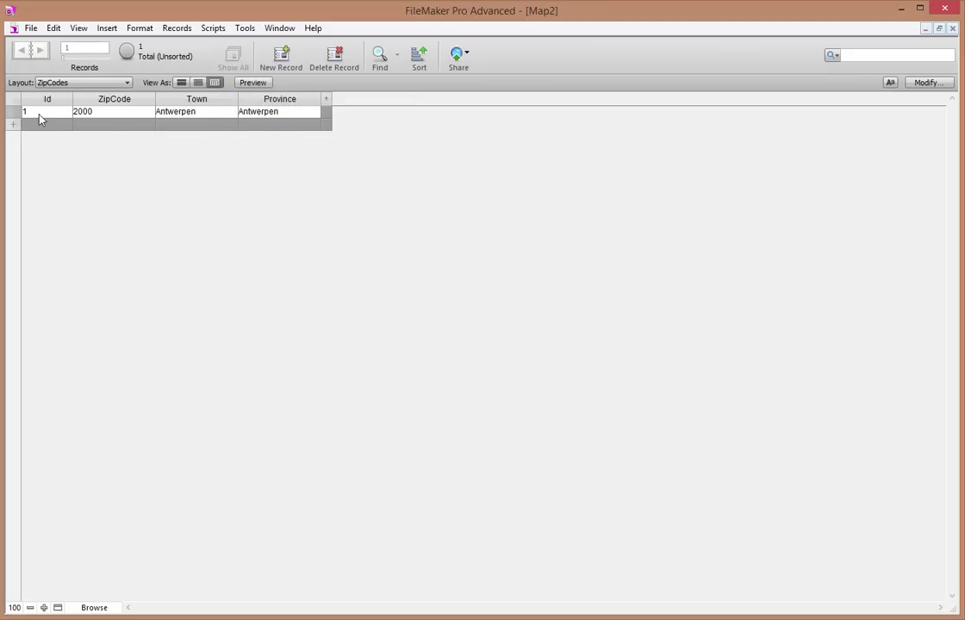
{"action": "left_click", "coordinate": [51, 83]}
{"action": "left_click", "coordinate": [61, 97]}
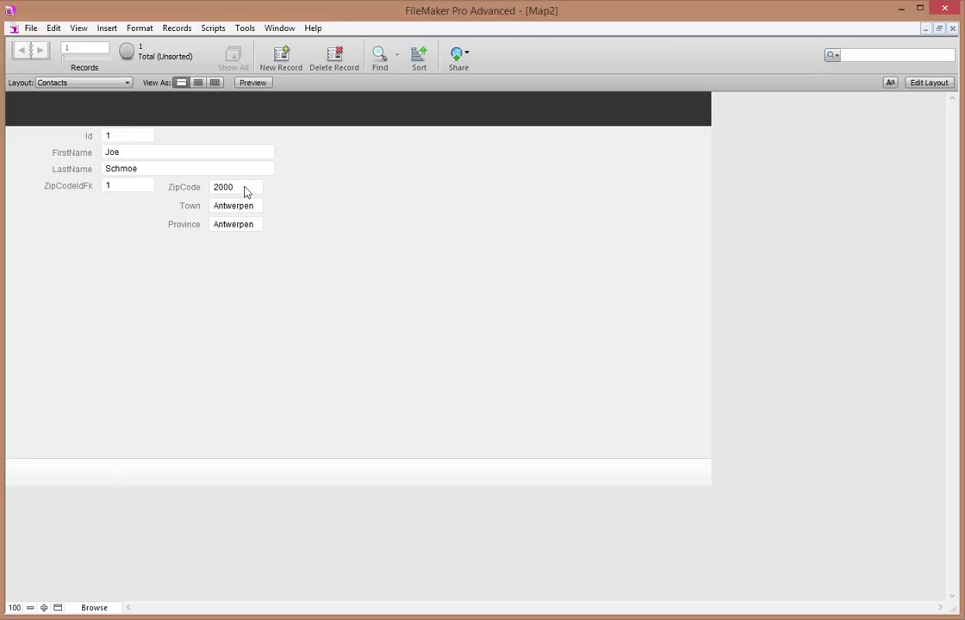
{"action": "left_click", "coordinate": [929, 82]}
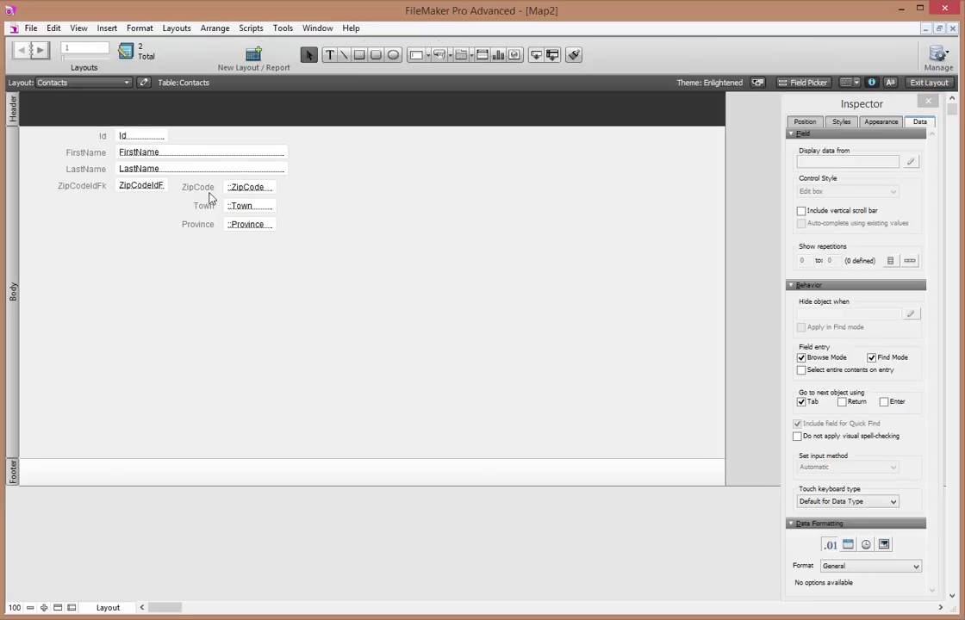
{"action": "left_click", "coordinate": [139, 186]}
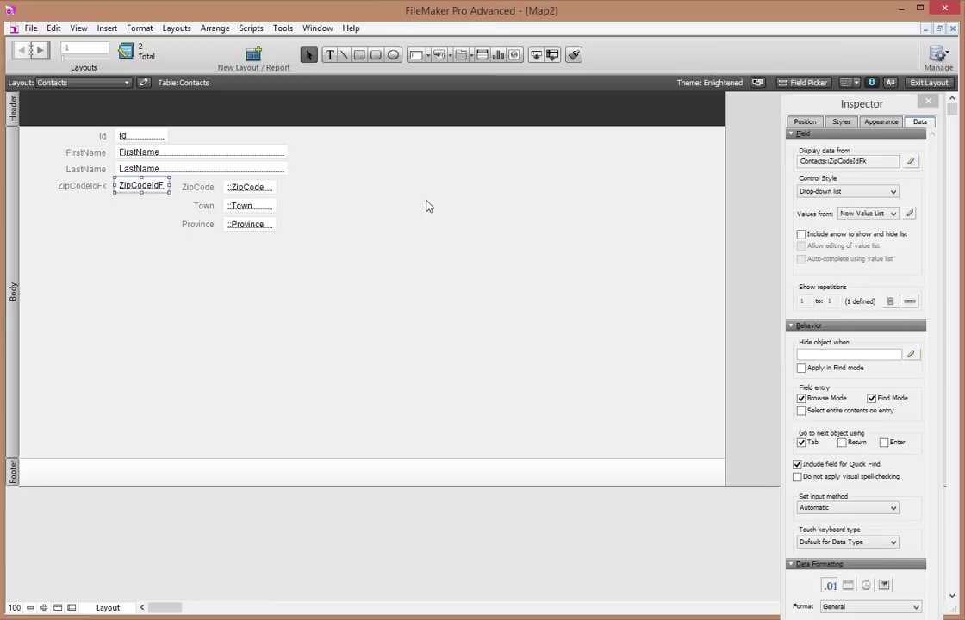
{"action": "key", "text": "ctrl+b"}
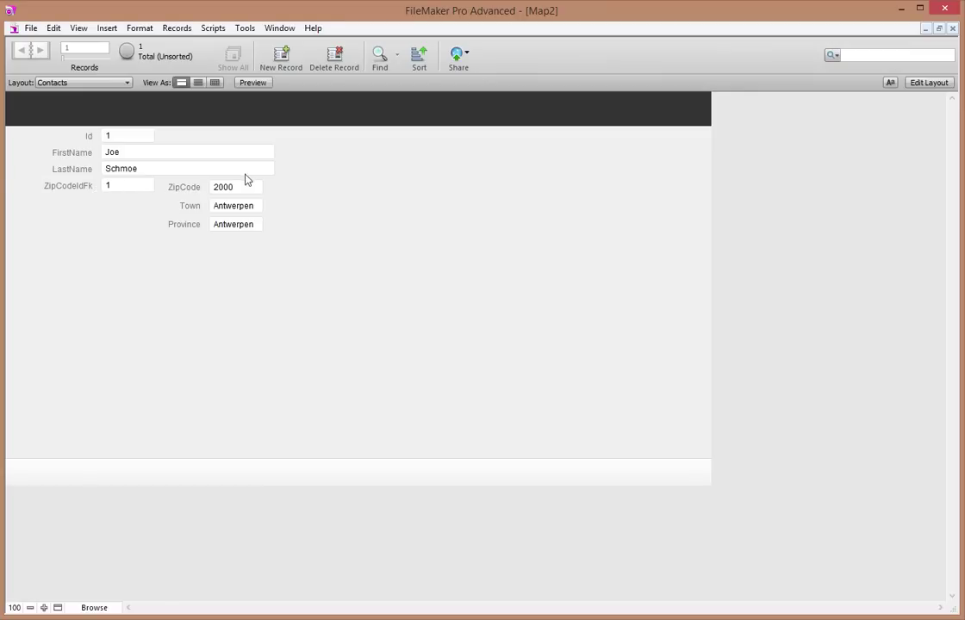
{"action": "left_click", "coordinate": [107, 186]}
{"action": "left_click", "coordinate": [66, 183]}
Add a new contact with zip code 3500, town Hasselt, province Limburg
{"action": "left_click", "coordinate": [281, 61]}
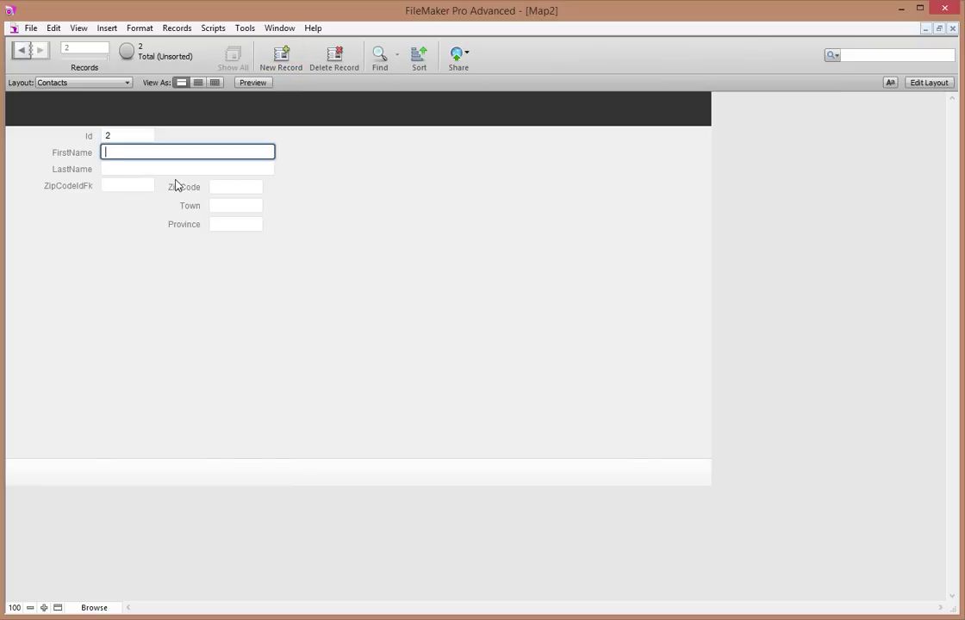
{"action": "key", "text": "Tab"}
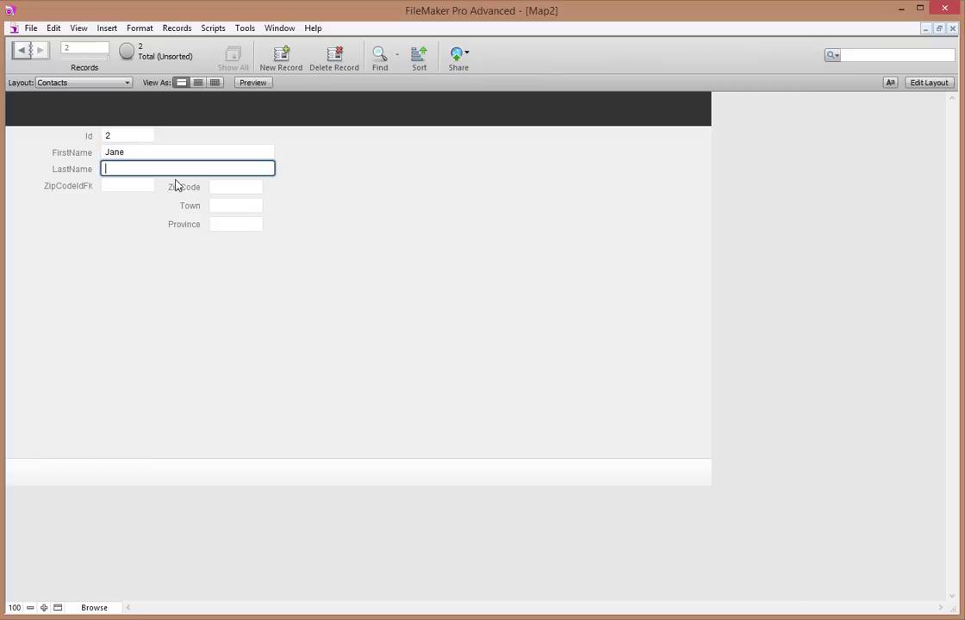
{"action": "key", "text": "Tab"}
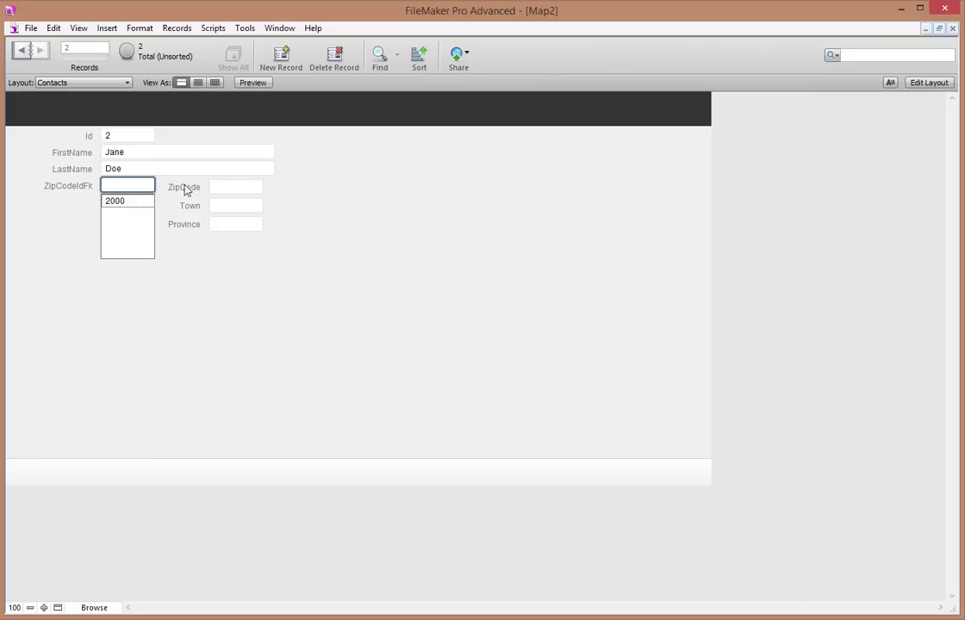
{"action": "left_click", "coordinate": [231, 186]}
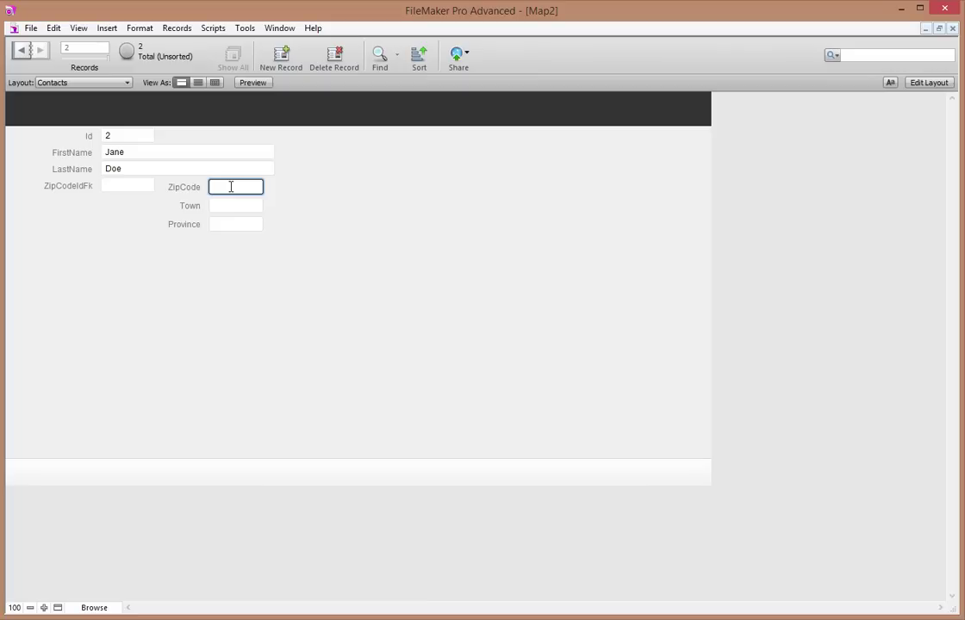
{"action": "type", "text": "3500"}
{"action": "key", "text": "Tab"}
{"action": "type", "text": "Hass"}
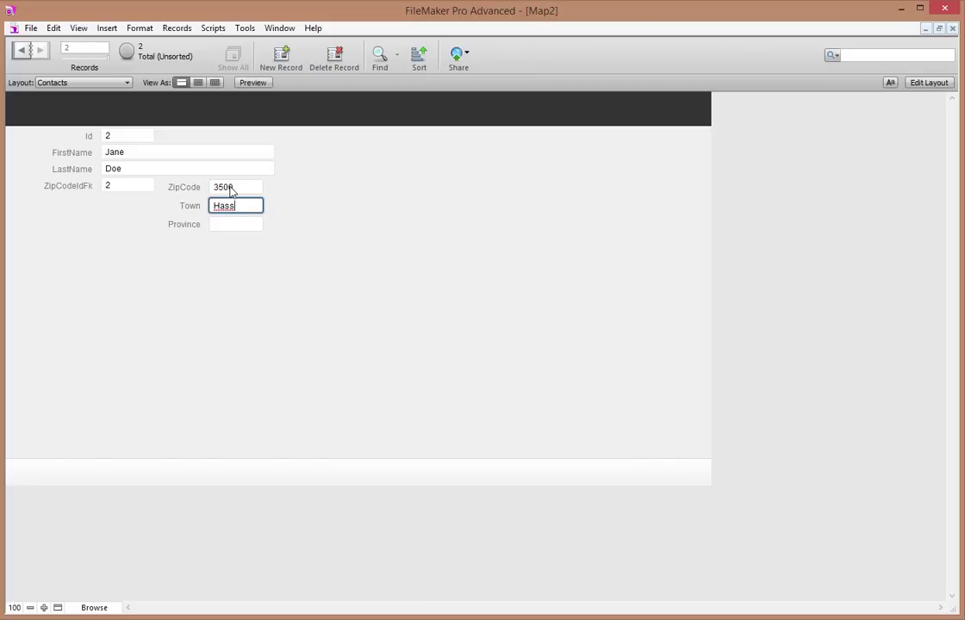
{"action": "type", "text": "elt"}
{"action": "key", "text": "Tab"}
{"action": "type", "text": "Limbur"}
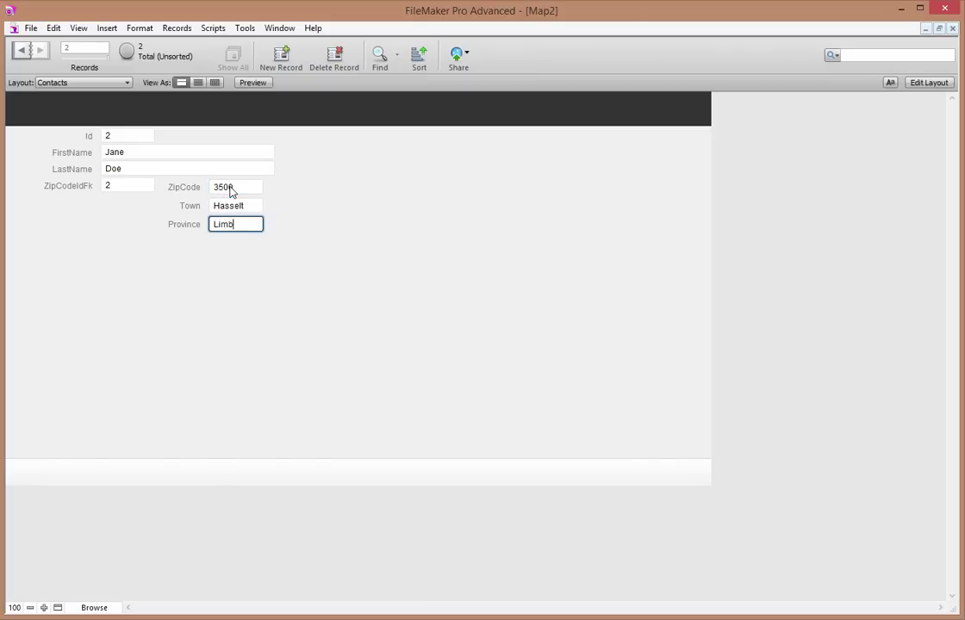
{"action": "key", "text": "Return"}
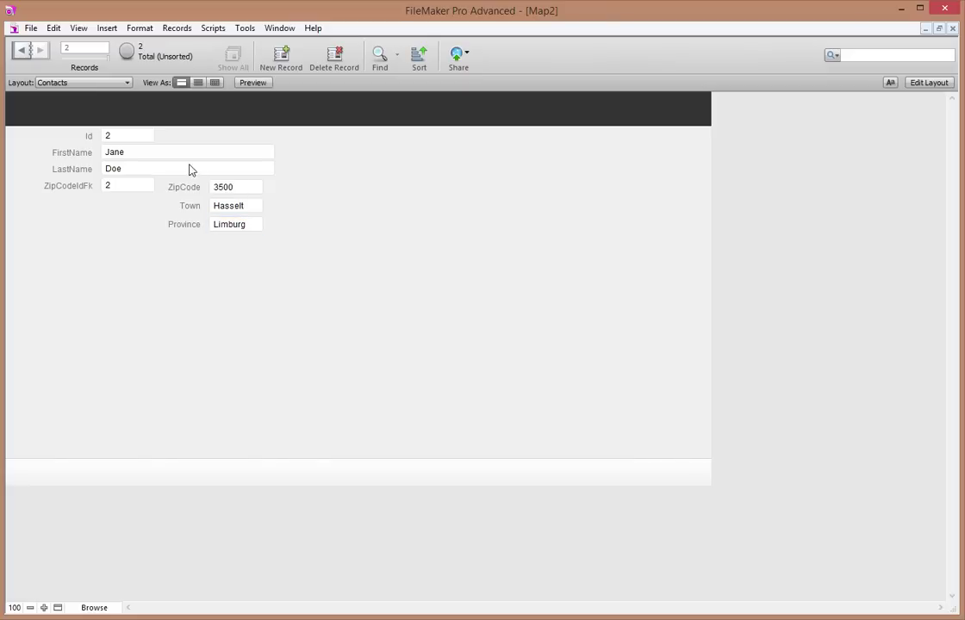
Add another contact with first and last name, linked to zip code entry 2
{"action": "left_click", "coordinate": [281, 60]}
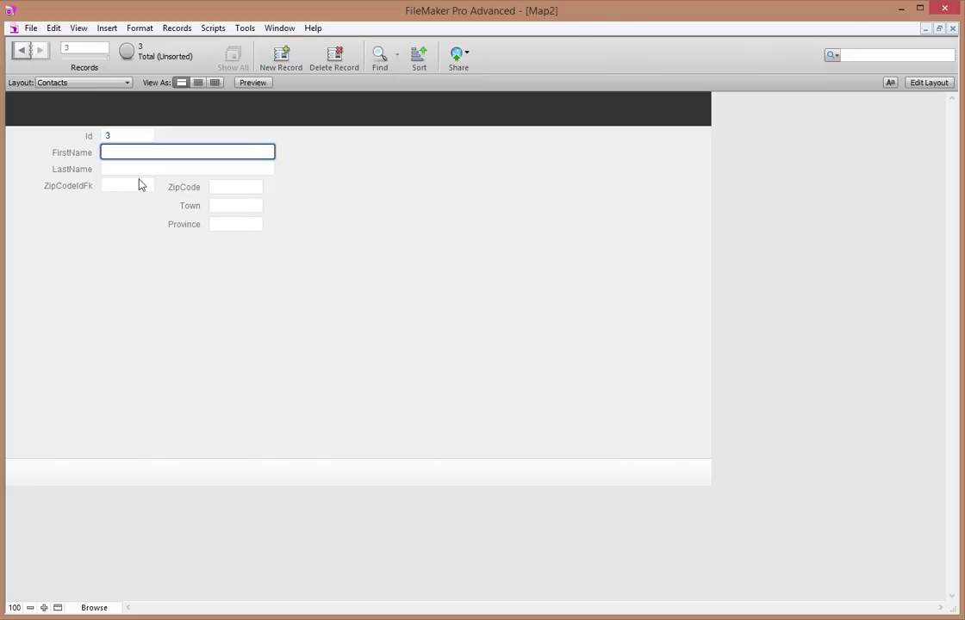
{"action": "key", "text": "Tab"}
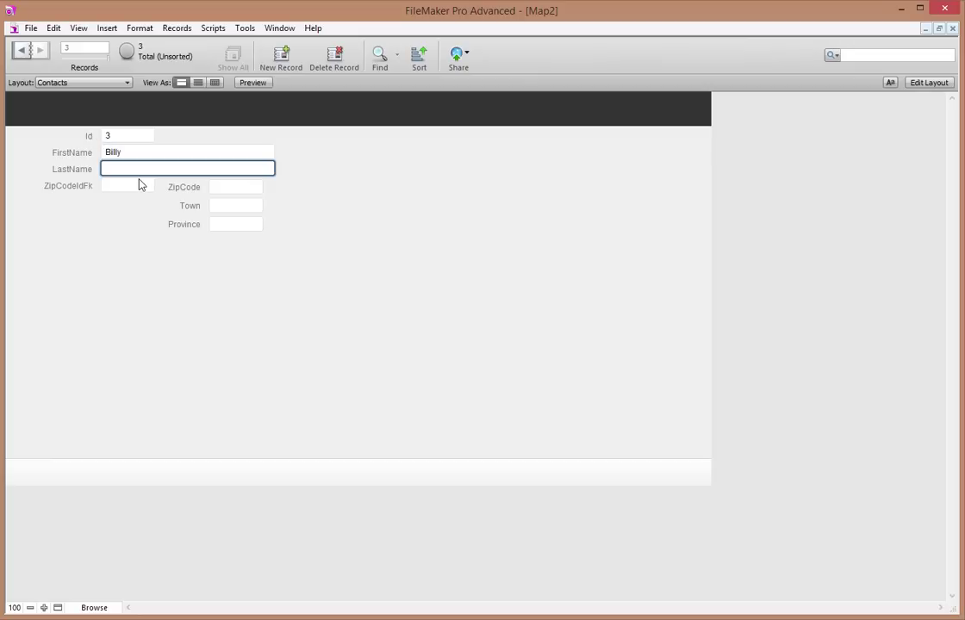
{"action": "key", "text": "Tab"}
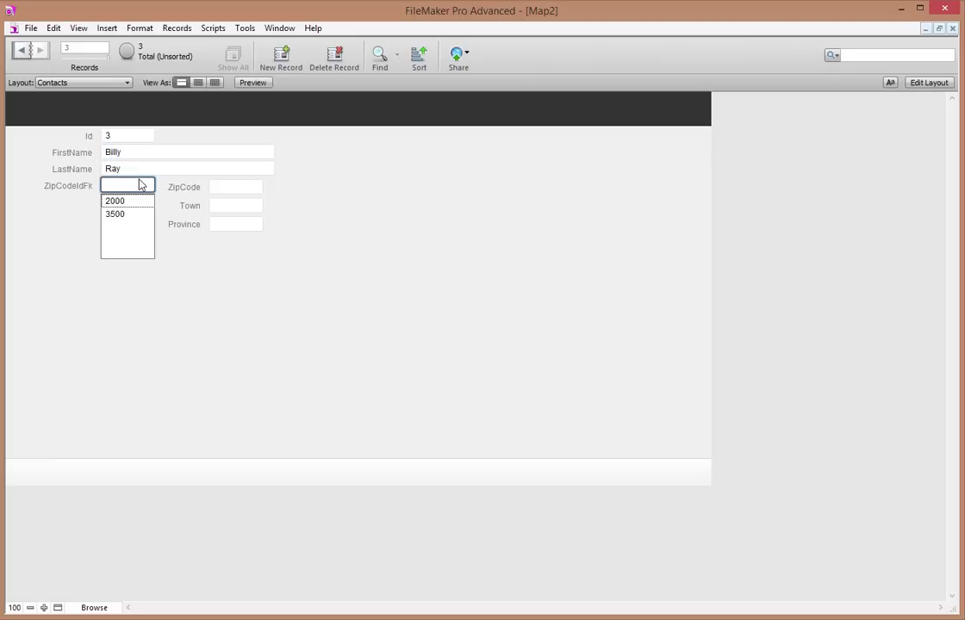
{"action": "key", "text": "Down"}
{"action": "key", "text": "Down"}
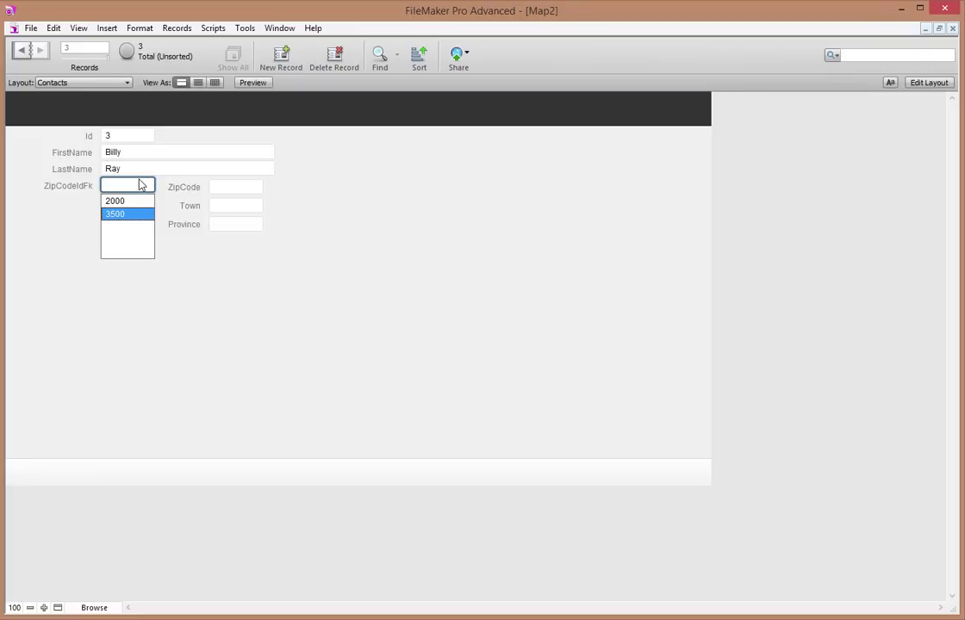
{"action": "type", "text": "2"}
{"action": "key", "text": "Return"}
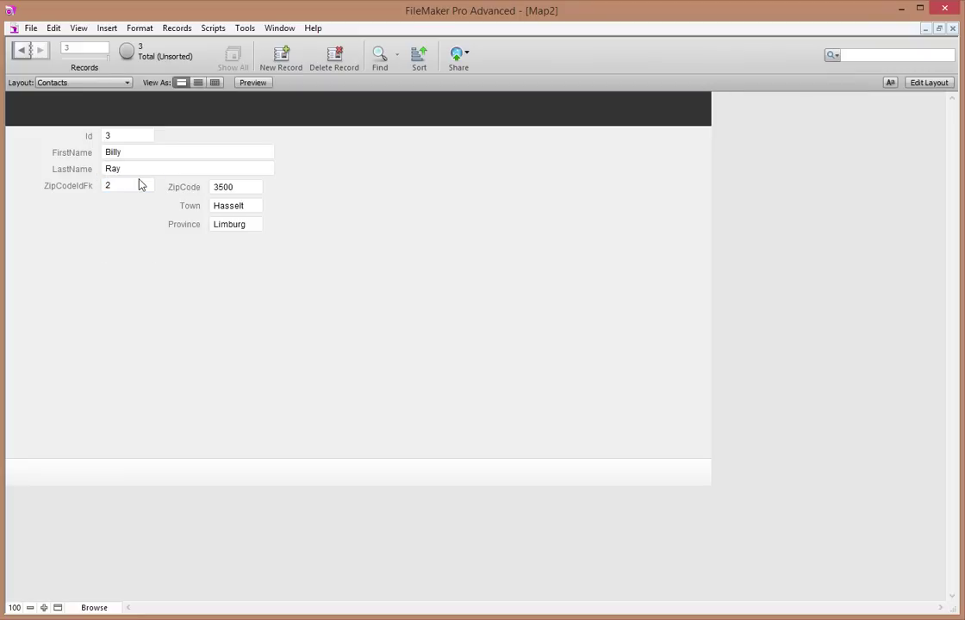
Clear that link and enter a new zip code 3960, town Bree, province Limburg
{"action": "left_click", "coordinate": [131, 186]}
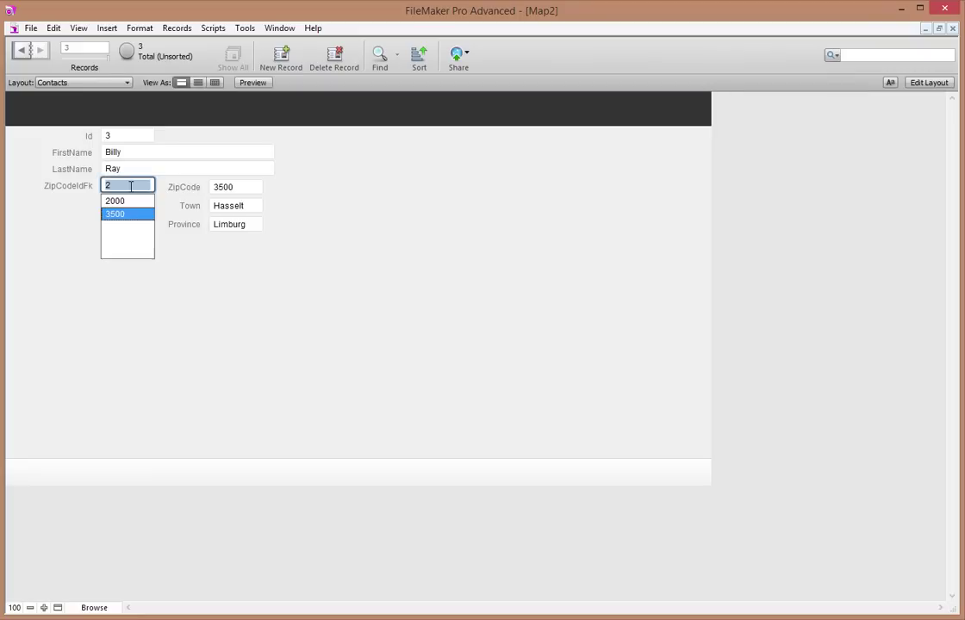
{"action": "key", "text": "BackSpace"}
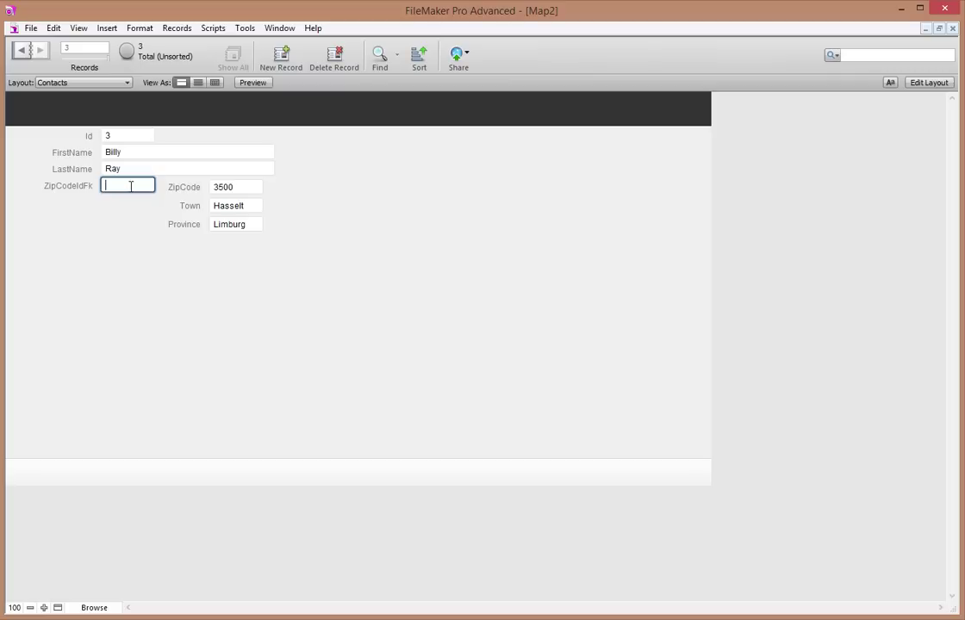
{"action": "left_click", "coordinate": [122, 224]}
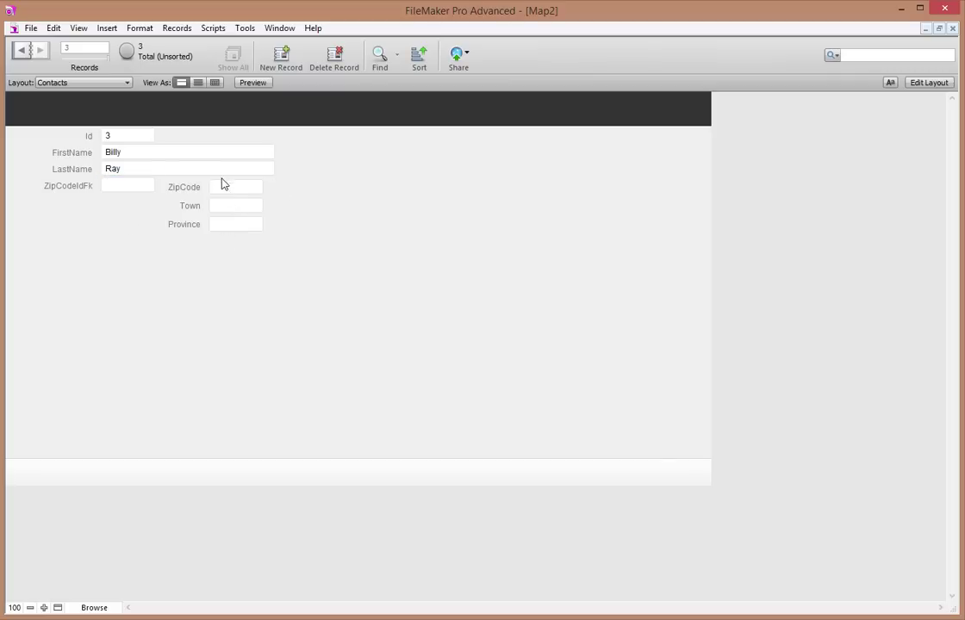
{"action": "left_click", "coordinate": [226, 187]}
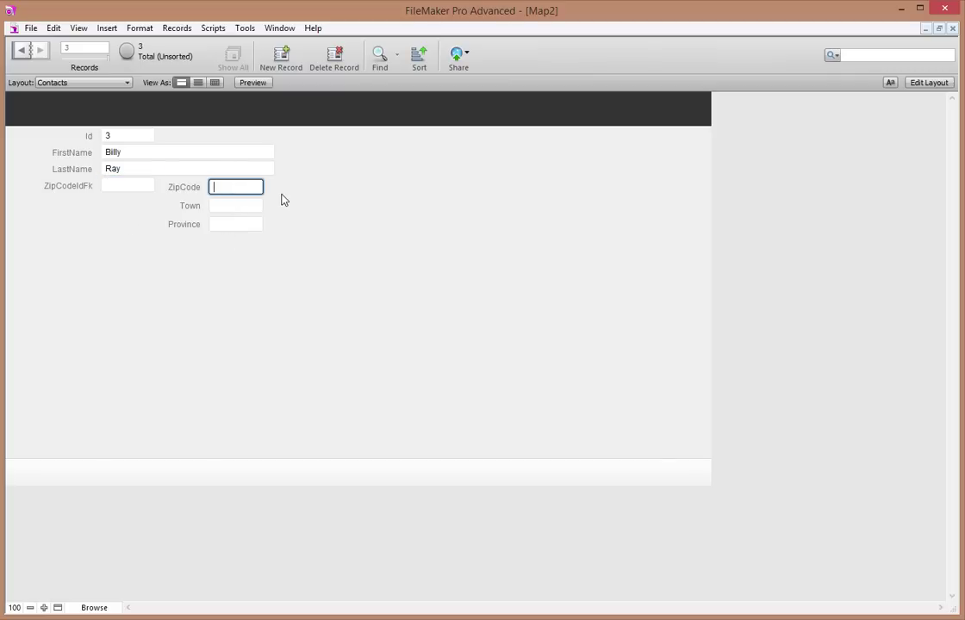
{"action": "type", "text": "3960"}
{"action": "key", "text": "Tab"}
{"action": "type", "text": "Bre"}
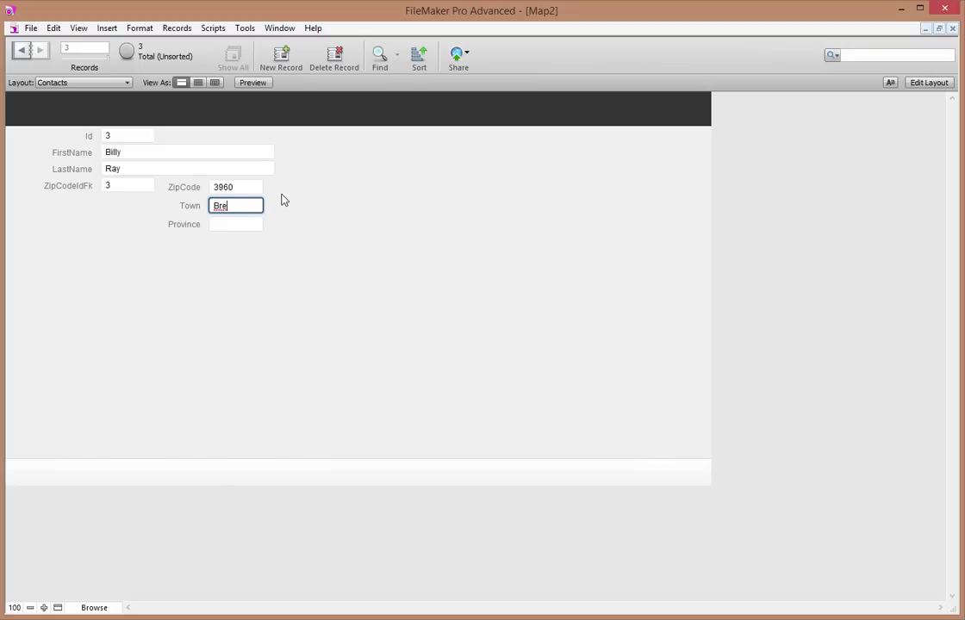
{"action": "type", "text": "e"}
{"action": "key", "text": "Tab"}
{"action": "type", "text": "Limb"}
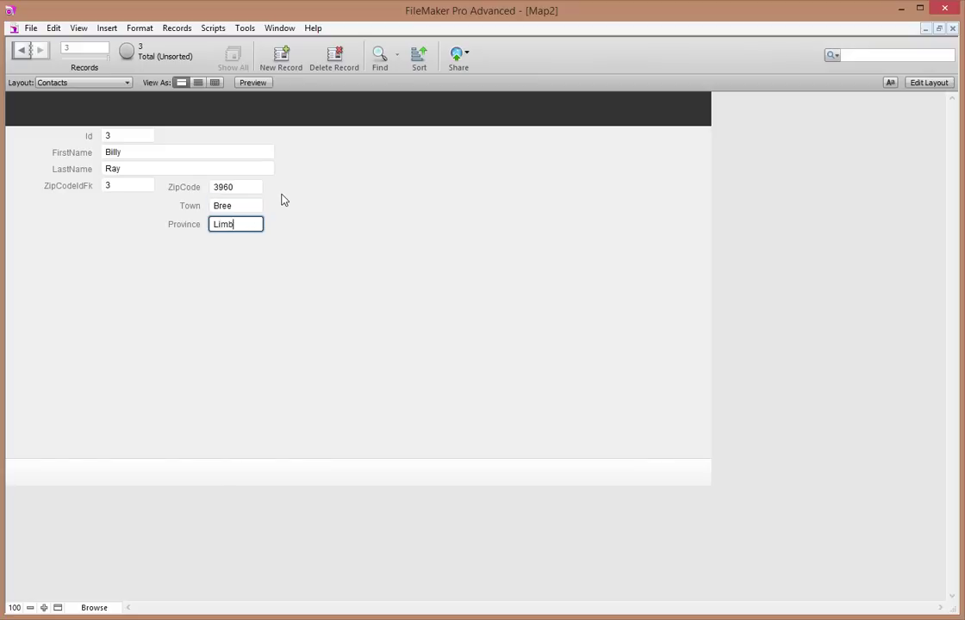
{"action": "type", "text": "urg"}
{"action": "left_click", "coordinate": [284, 200]}
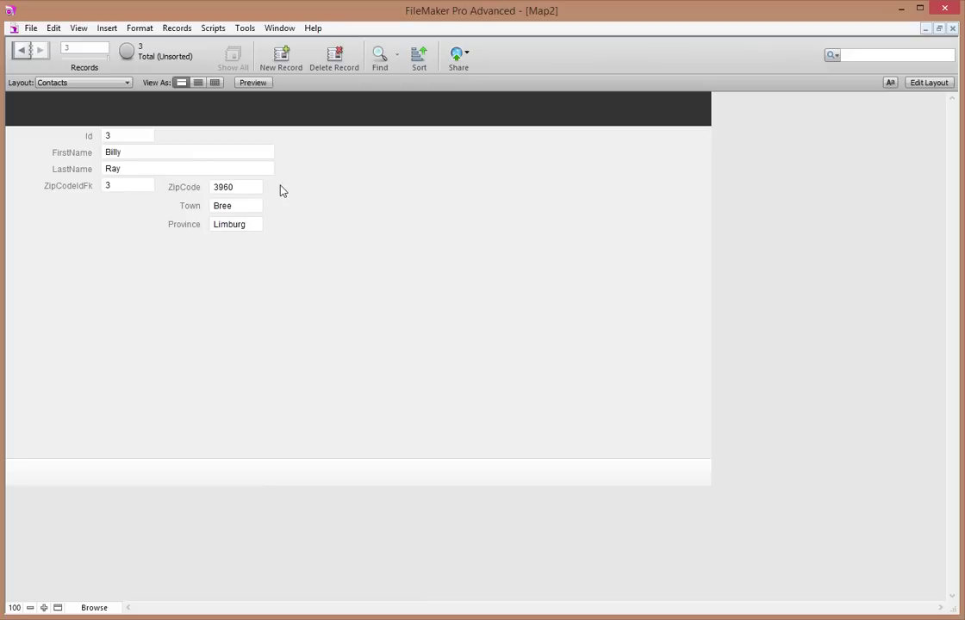
Add a fourth contact with a last name, linked to zip code 2000
{"action": "left_click", "coordinate": [281, 57]}
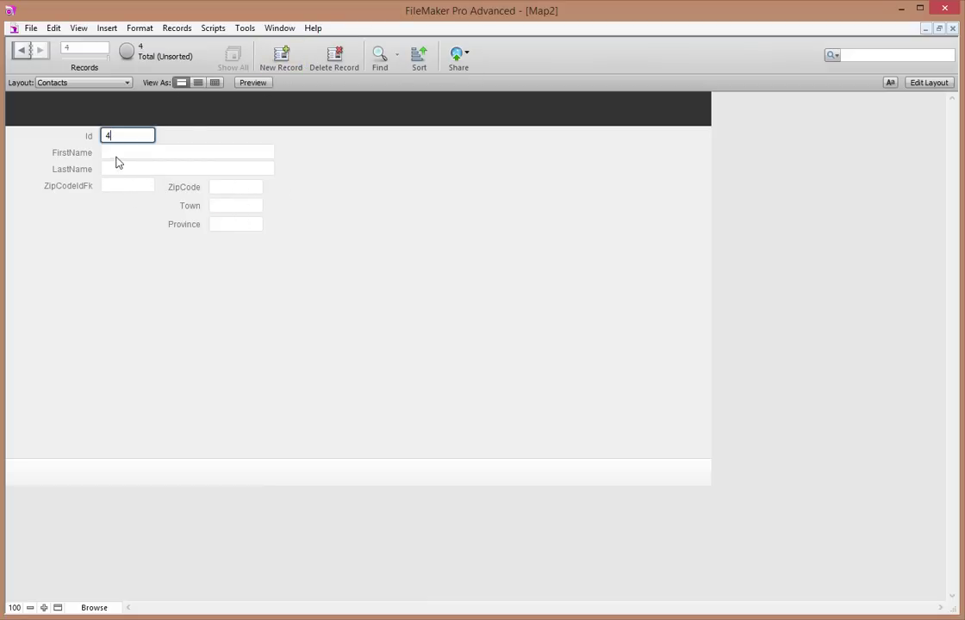
{"action": "left_click", "coordinate": [117, 156]}
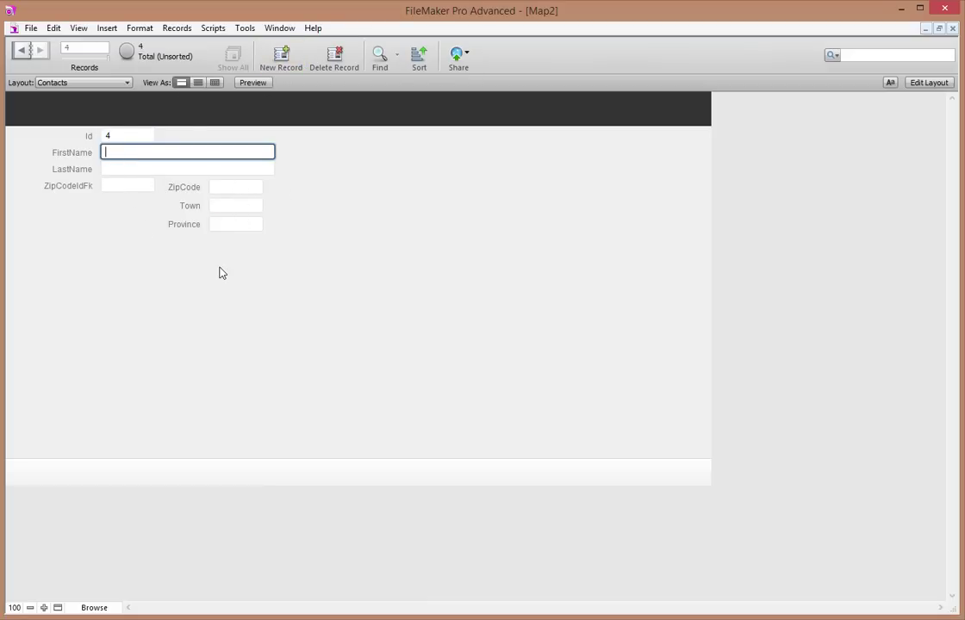
{"action": "key", "text": "Tab"}
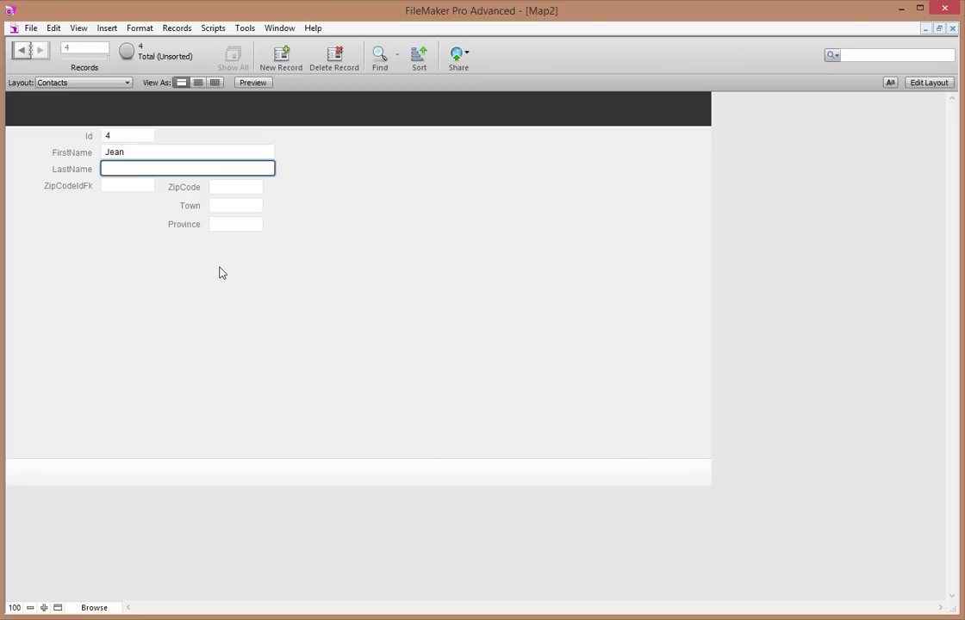
{"action": "type", "text": "Foster"}
{"action": "key", "text": "Tab"}
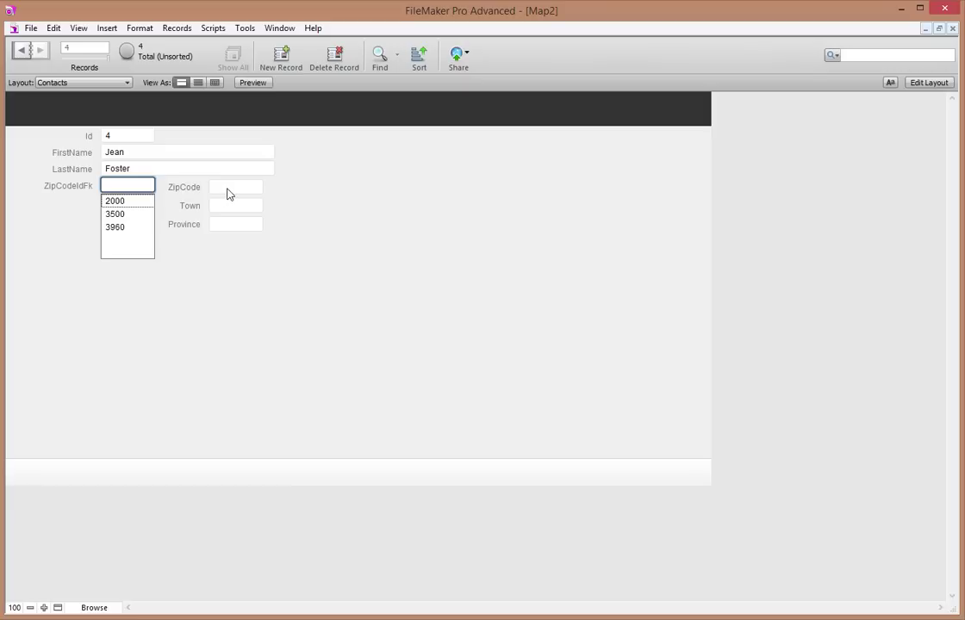
{"action": "left_click", "coordinate": [110, 201]}
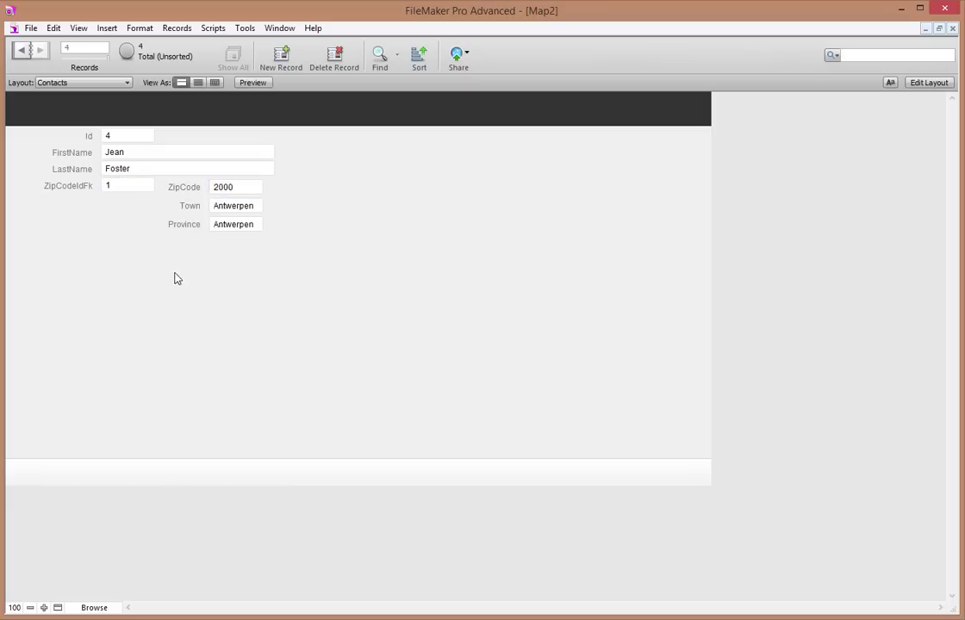
Add a fifth contact with zip code 2300, town Turnhout, province Antwerpen
{"action": "left_click", "coordinate": [280, 56]}
{"action": "left_click", "coordinate": [144, 151]}
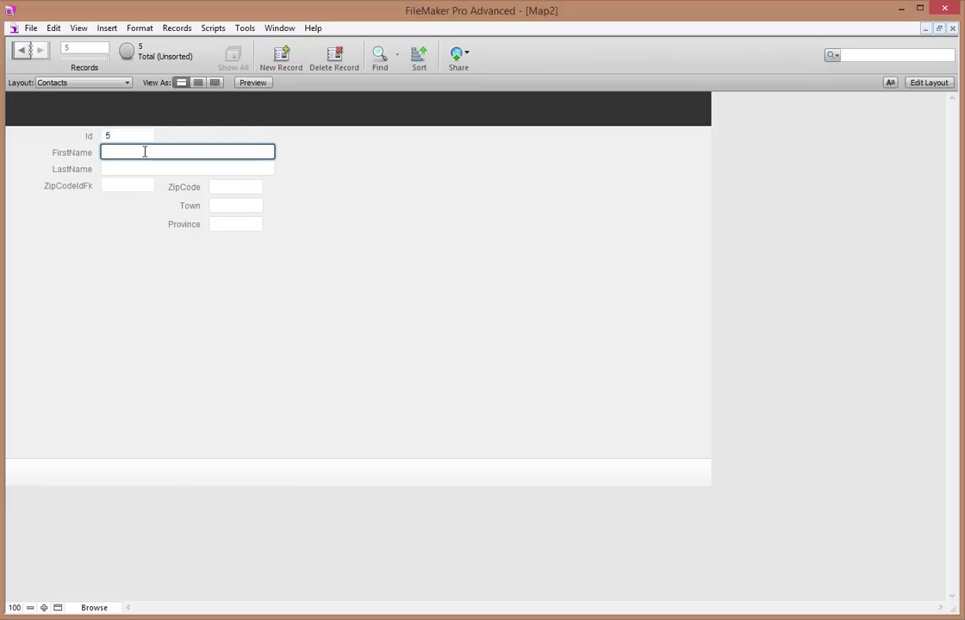
{"action": "key", "text": "Tab"}
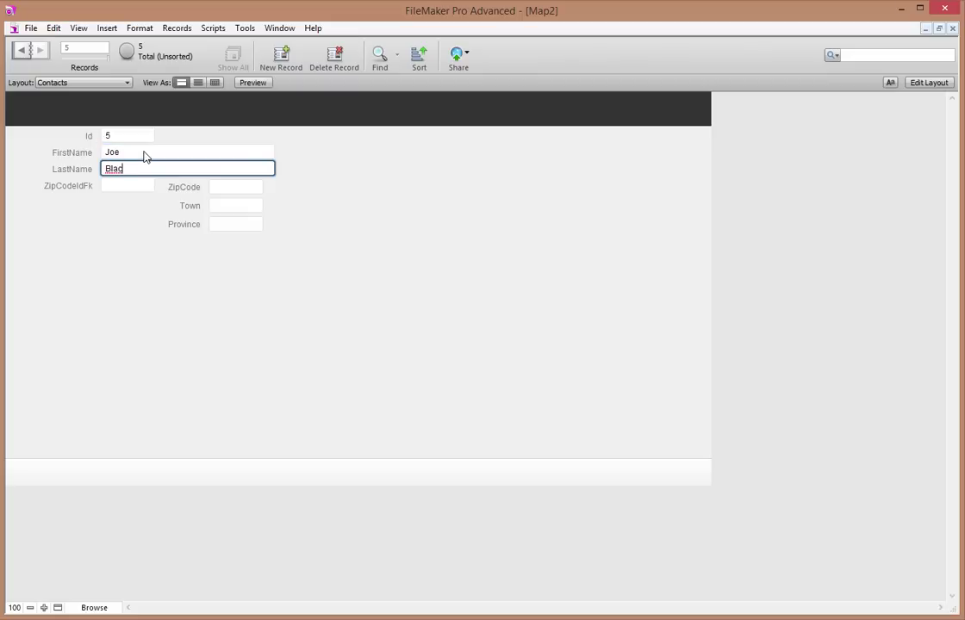
{"action": "key", "text": "Tab"}
{"action": "left_click", "coordinate": [257, 190]}
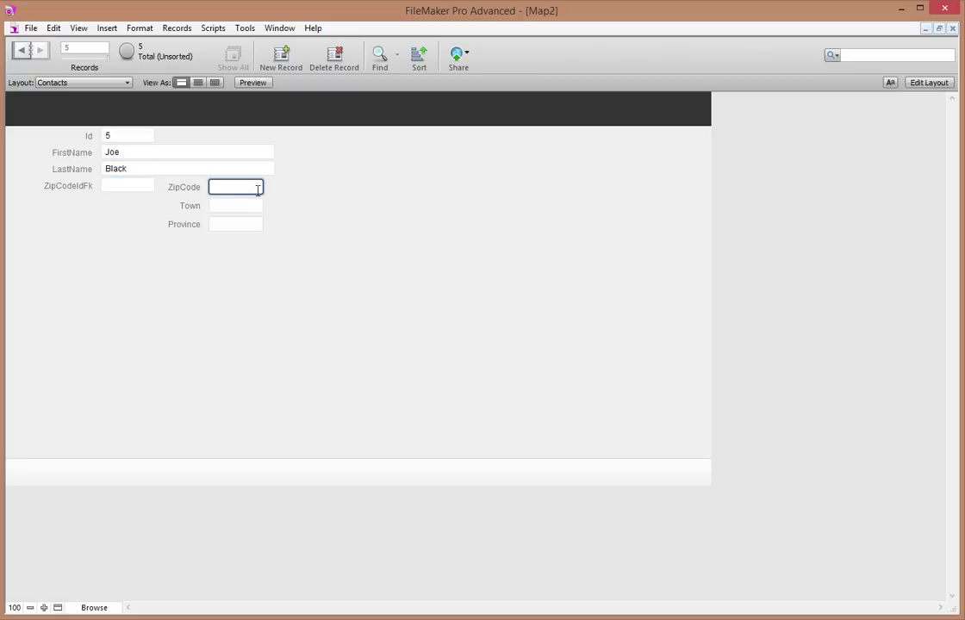
{"action": "key", "text": "Tab"}
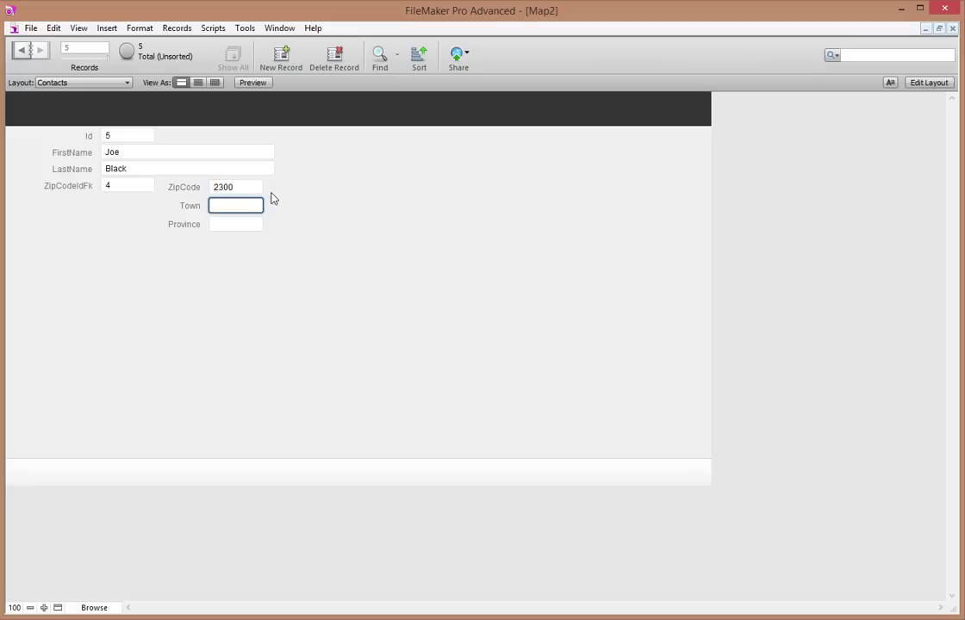
{"action": "type", "text": "Turnhout"}
{"action": "key", "text": "Tab"}
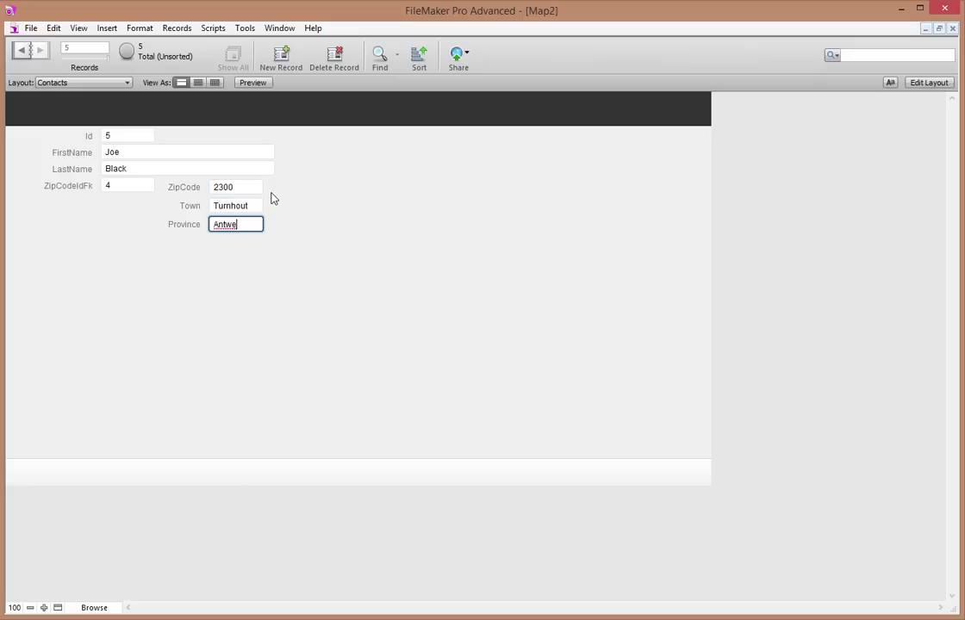
{"action": "left_click", "coordinate": [272, 197]}
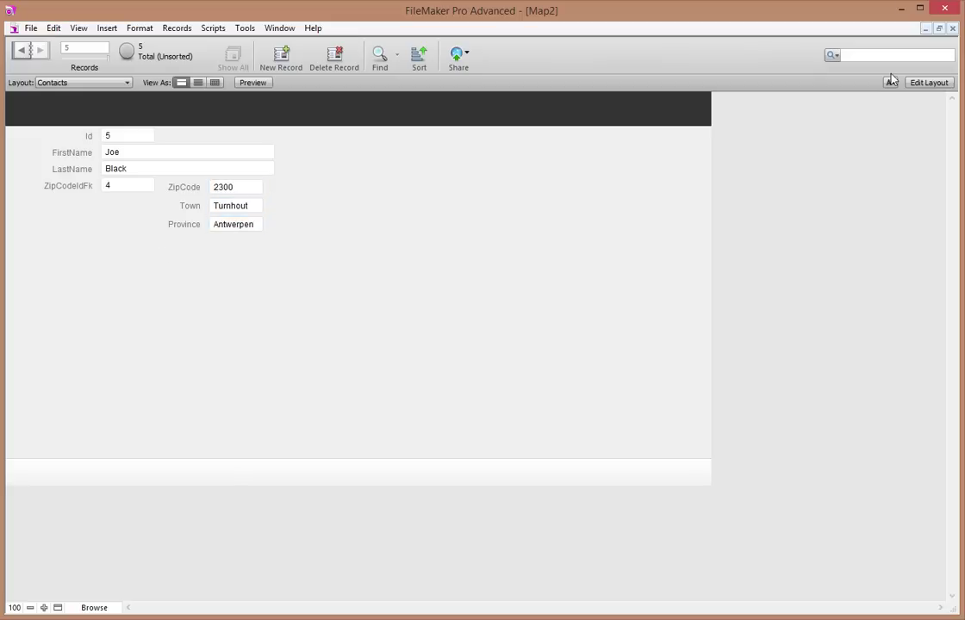
{"action": "left_click", "coordinate": [922, 86]}
Set the Province field's control style to Drop-down list
{"action": "left_click", "coordinate": [240, 225]}
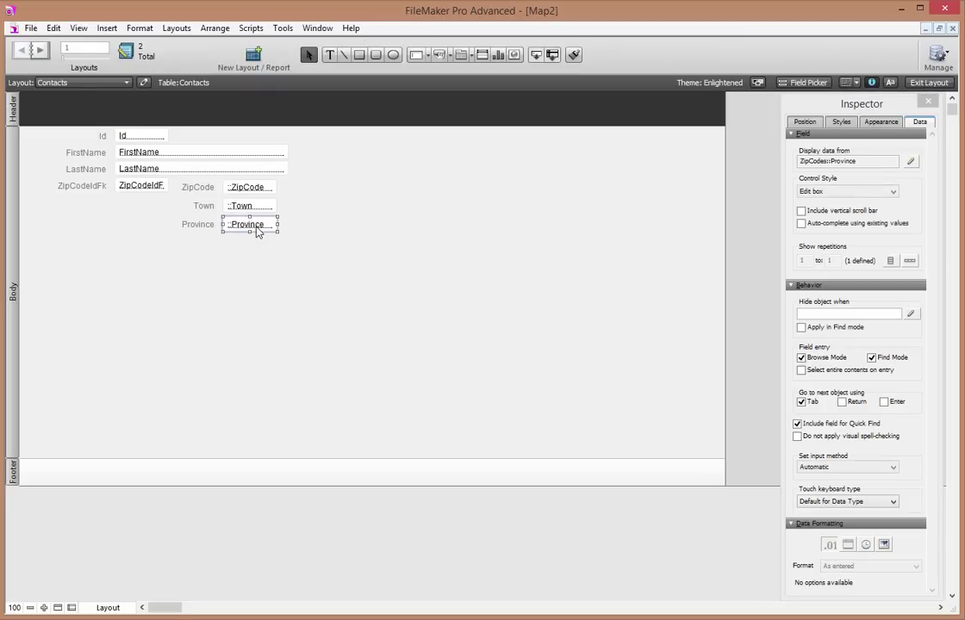
{"action": "left_click", "coordinate": [844, 191]}
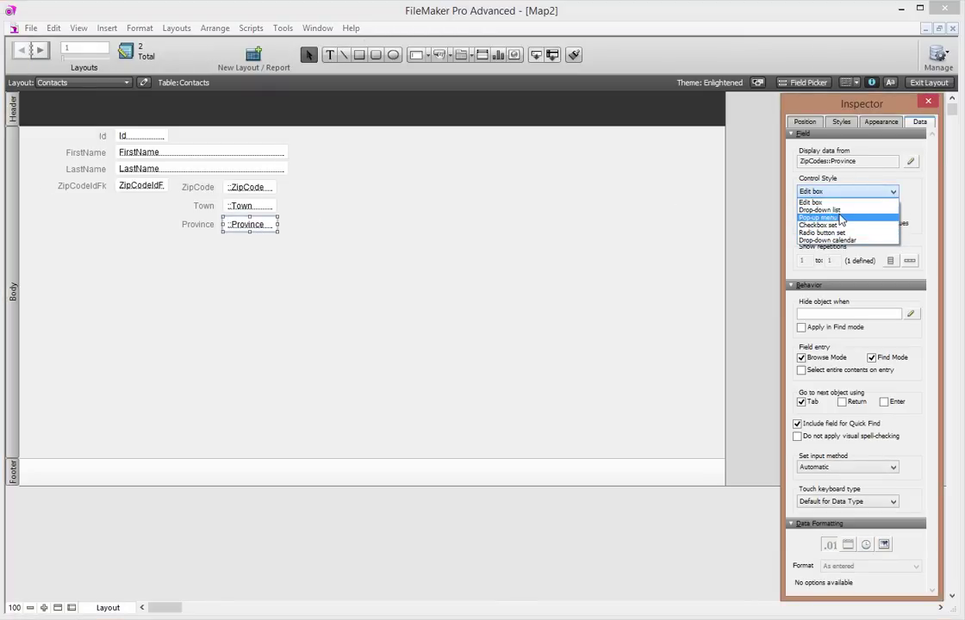
{"action": "left_click", "coordinate": [836, 210]}
Create a 'Provinces' value list drawing from ZipCodes::Province
{"action": "left_click", "coordinate": [910, 213]}
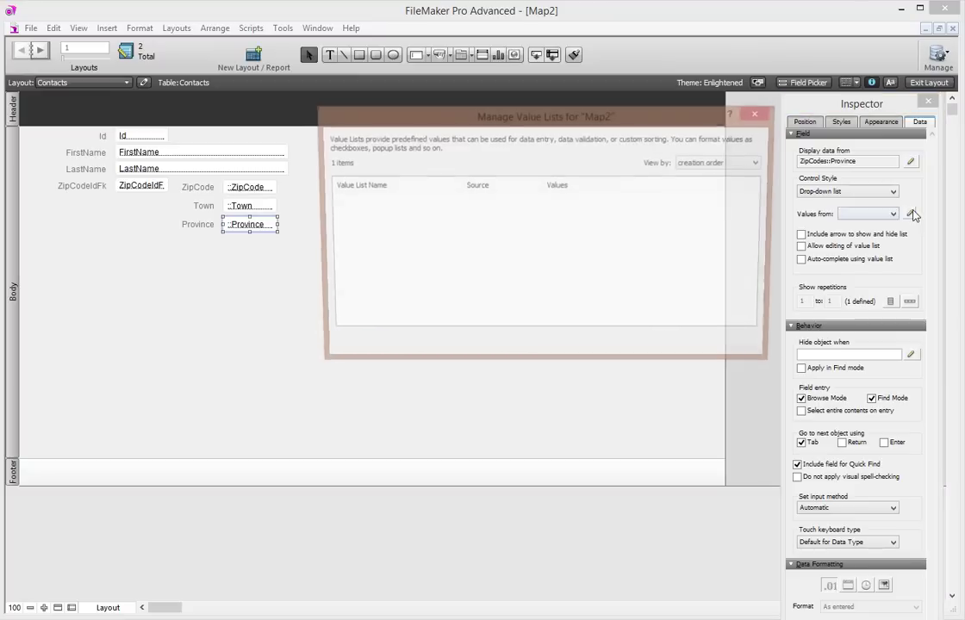
{"action": "left_click", "coordinate": [346, 347]}
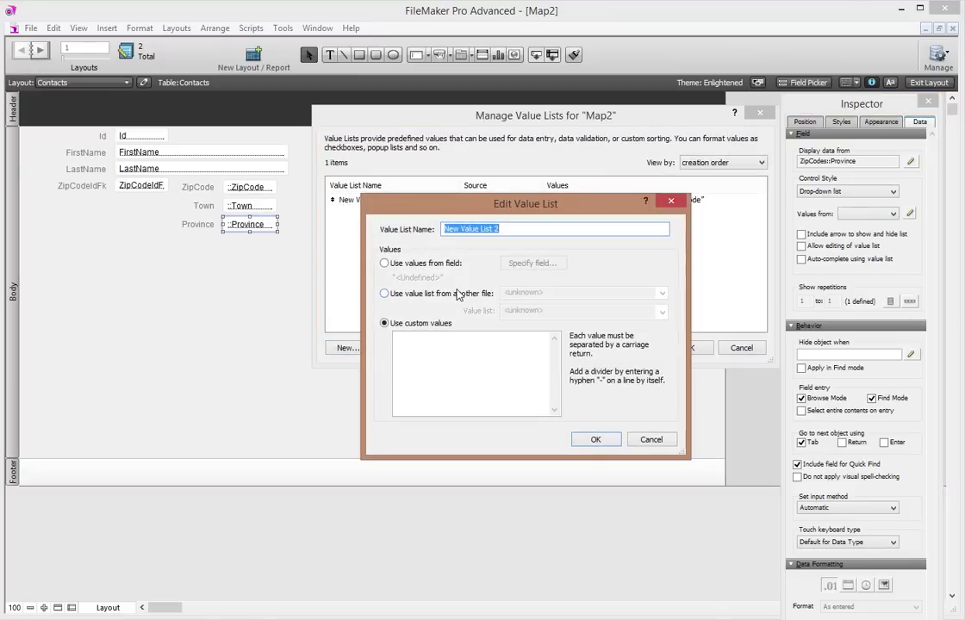
{"action": "type", "text": "Provinces"}
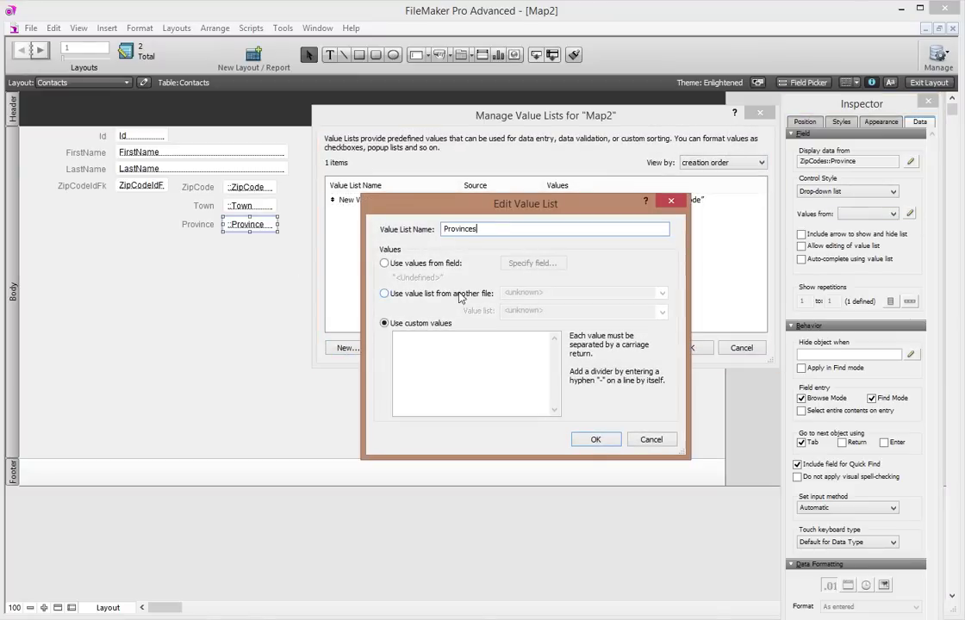
{"action": "left_click", "coordinate": [384, 263]}
{"action": "left_click", "coordinate": [293, 264]}
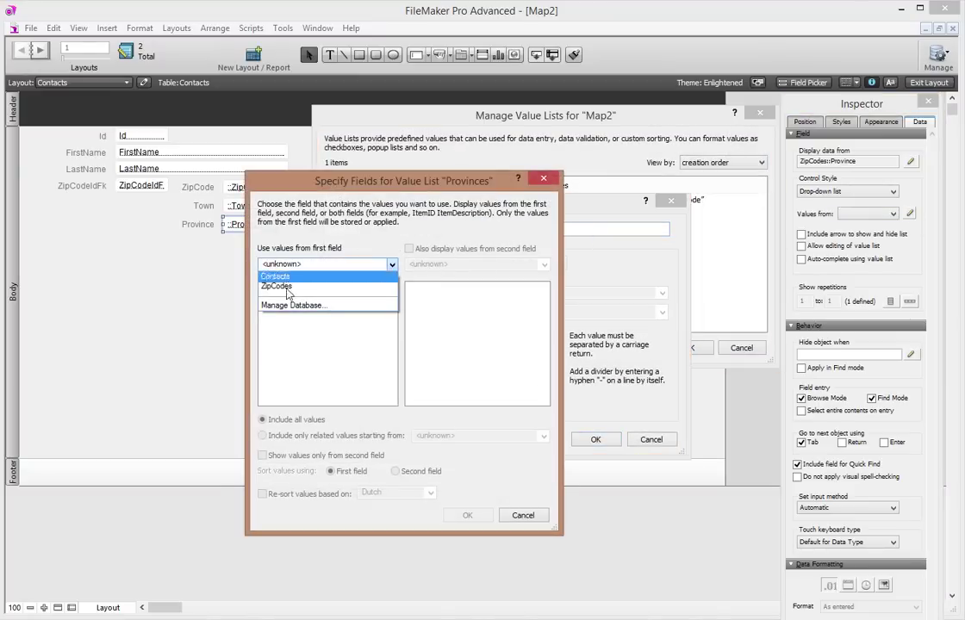
{"action": "left_click", "coordinate": [286, 287]}
{"action": "left_click", "coordinate": [312, 328]}
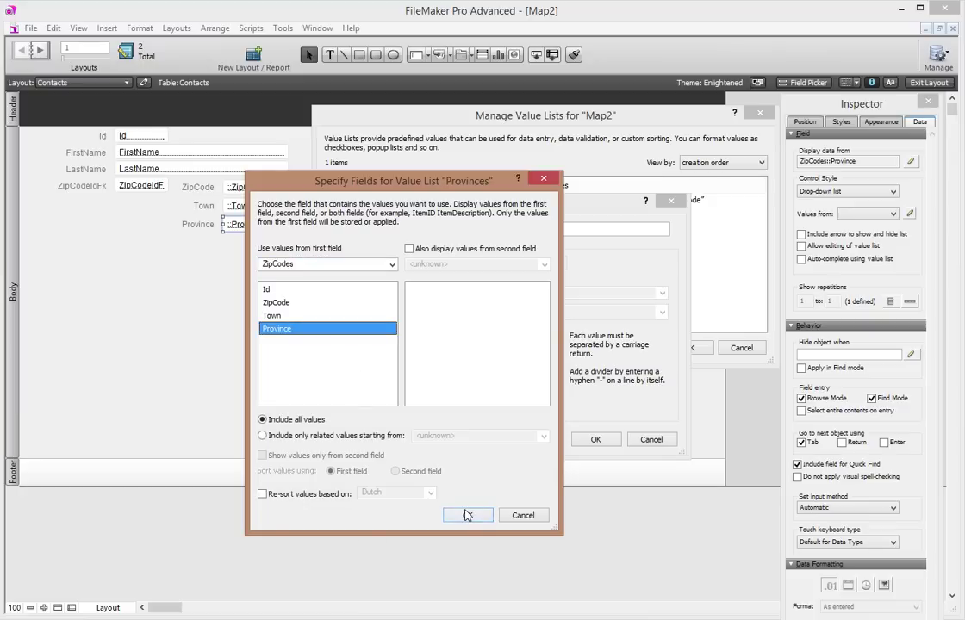
{"action": "left_click", "coordinate": [466, 515]}
{"action": "left_click", "coordinate": [598, 440]}
{"action": "left_click", "coordinate": [693, 349]}
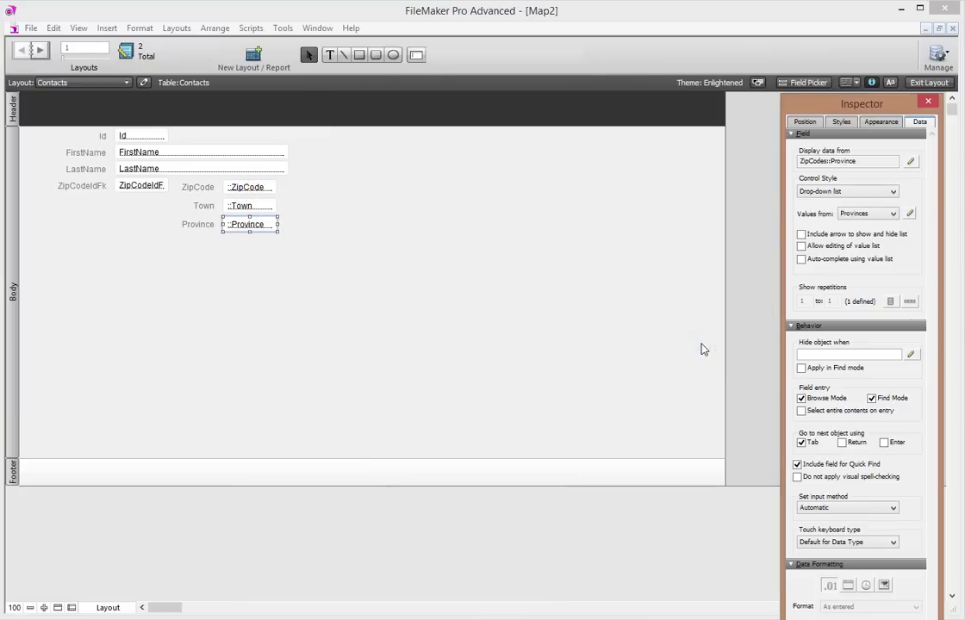
Test the Province drop-down in Browse mode, then enable auto-complete for it
{"action": "left_click", "coordinate": [930, 82]}
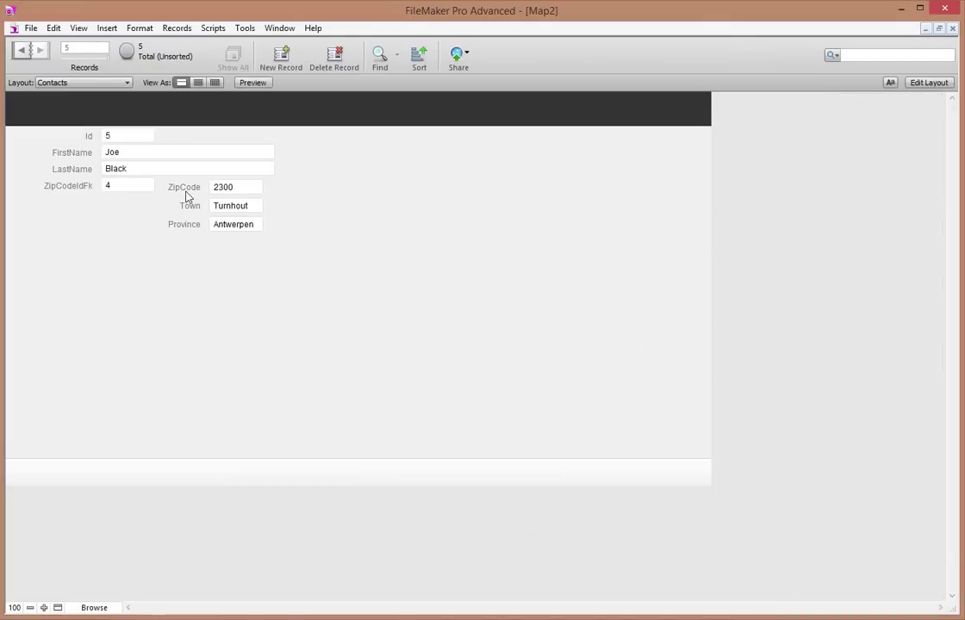
{"action": "left_click", "coordinate": [233, 226]}
{"action": "left_click", "coordinate": [295, 223]}
{"action": "left_click", "coordinate": [927, 84]}
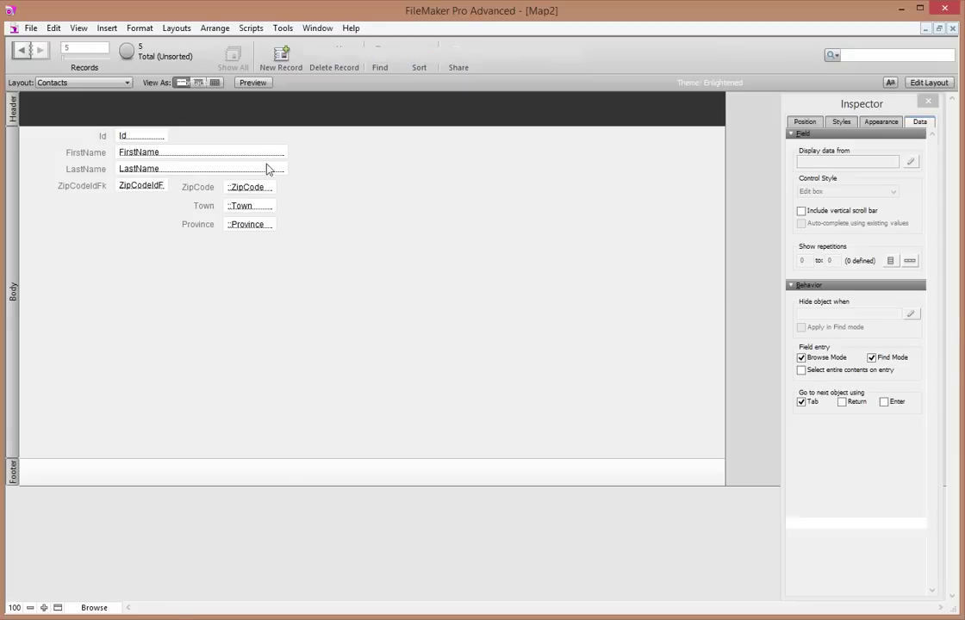
{"action": "left_click", "coordinate": [252, 224]}
{"action": "left_click", "coordinate": [828, 259]}
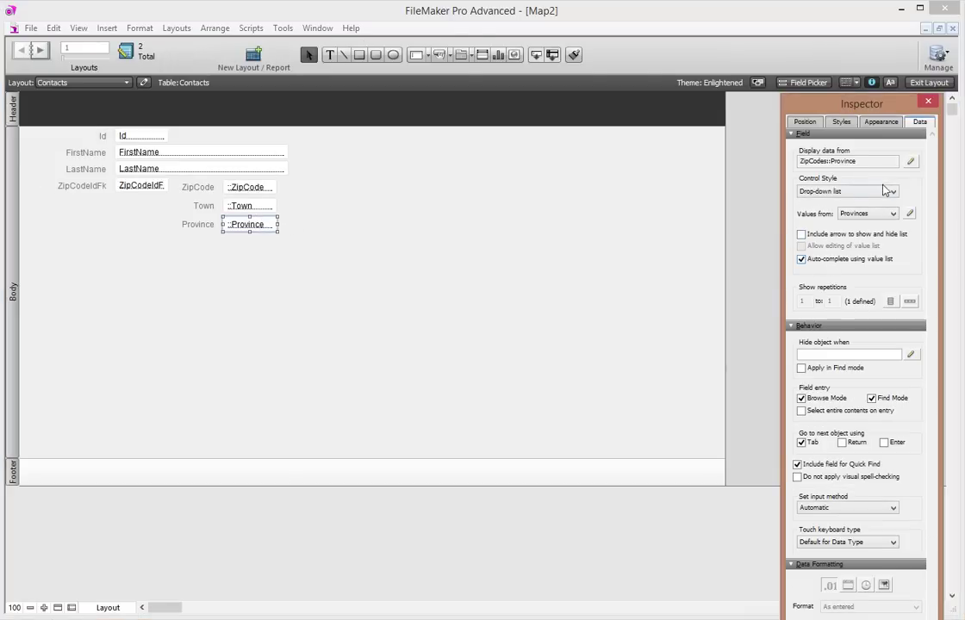
{"action": "left_click", "coordinate": [939, 85]}
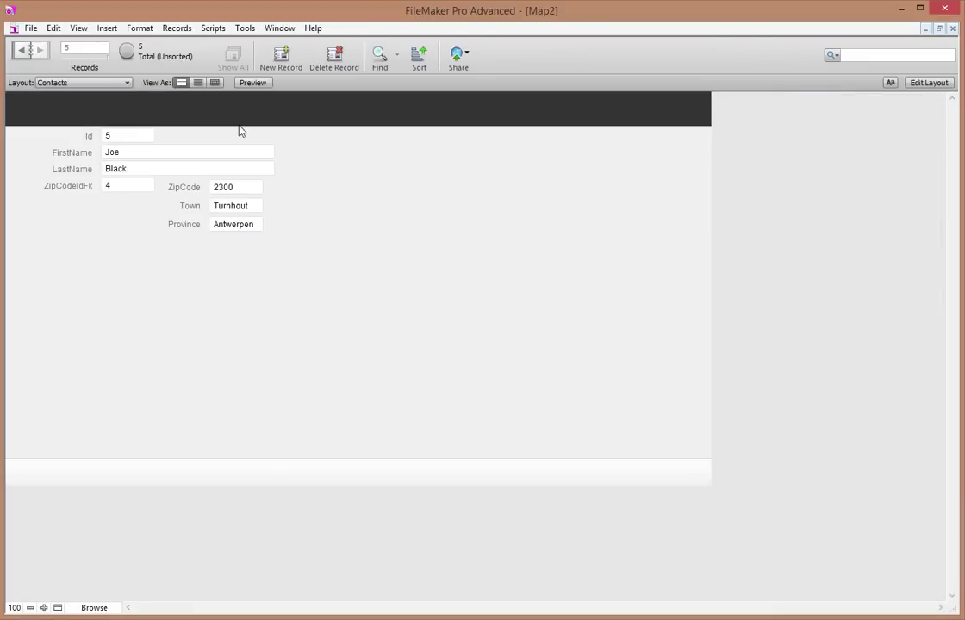
Create a sixth contact record and enter its first and last name
{"action": "left_click", "coordinate": [288, 66]}
{"action": "left_click", "coordinate": [111, 155]}
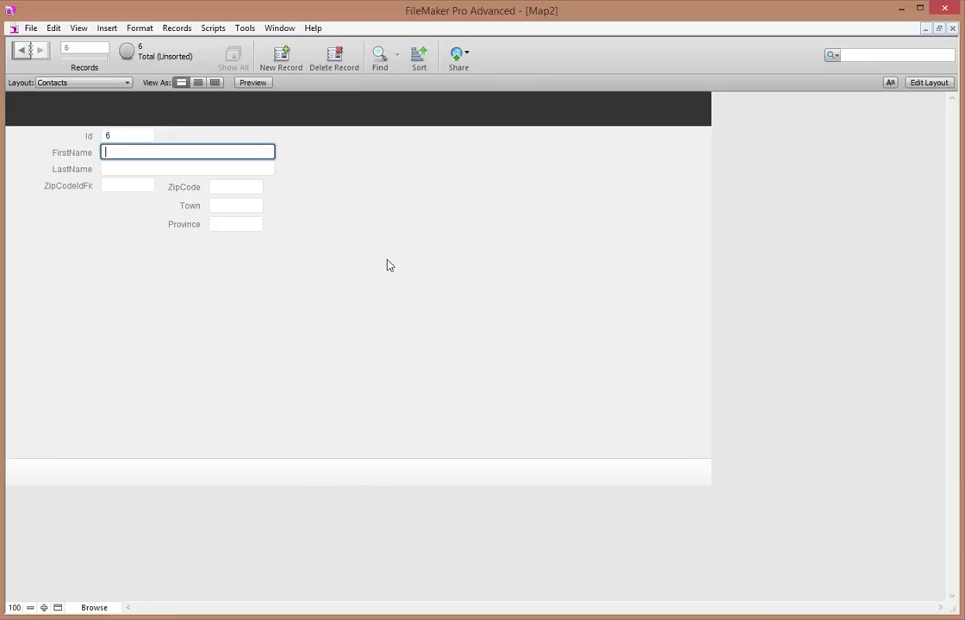
{"action": "type", "text": "Vinnie"}
{"action": "key", "text": "Tab"}
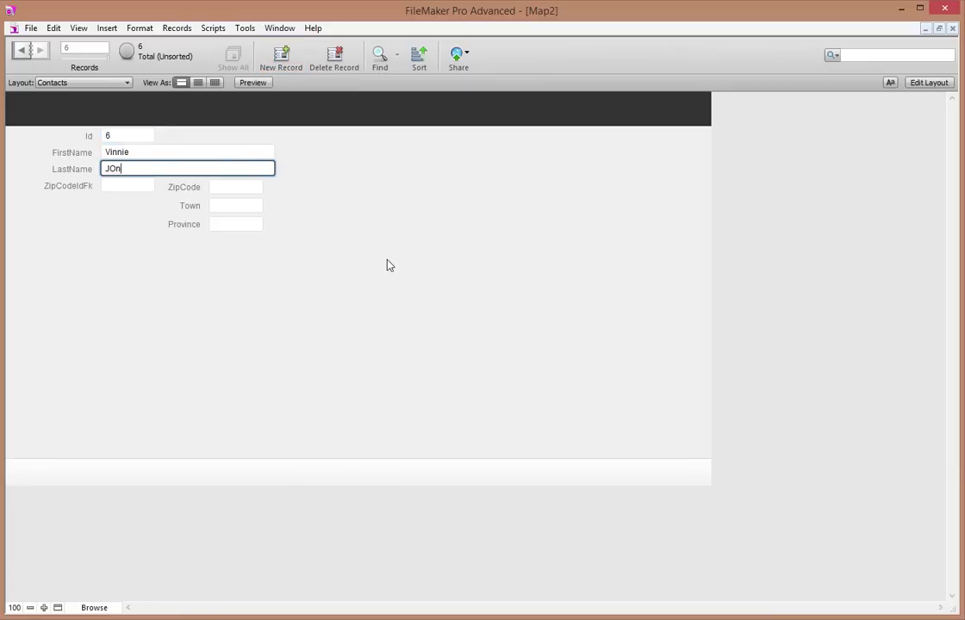
{"action": "type", "text": "Jones"}
{"action": "key", "text": "Tab"}
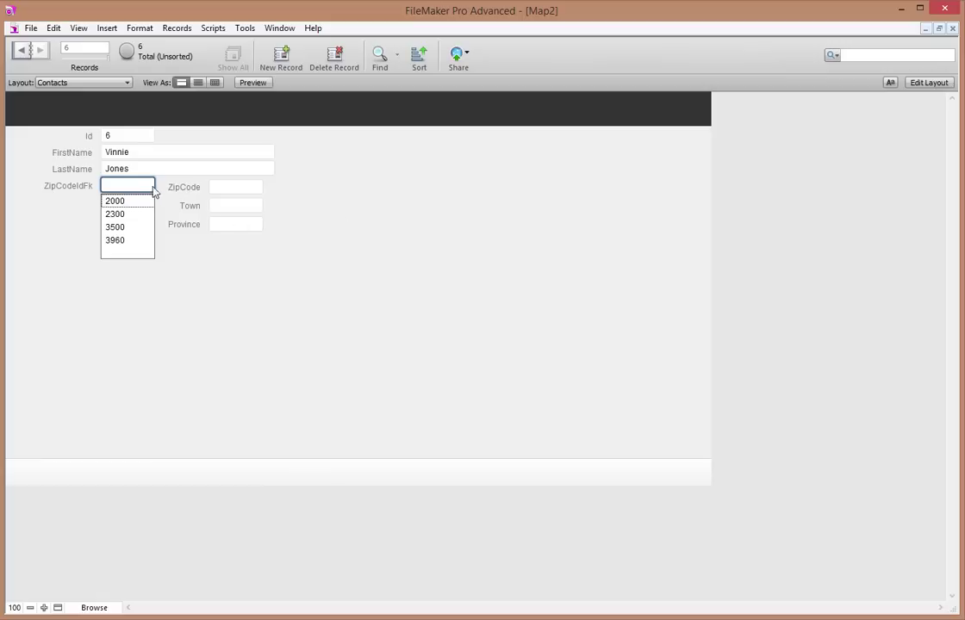
Enter zip code 2330, town Merksplas and pick province Antwerpen from the drop-down
{"action": "left_click", "coordinate": [259, 195]}
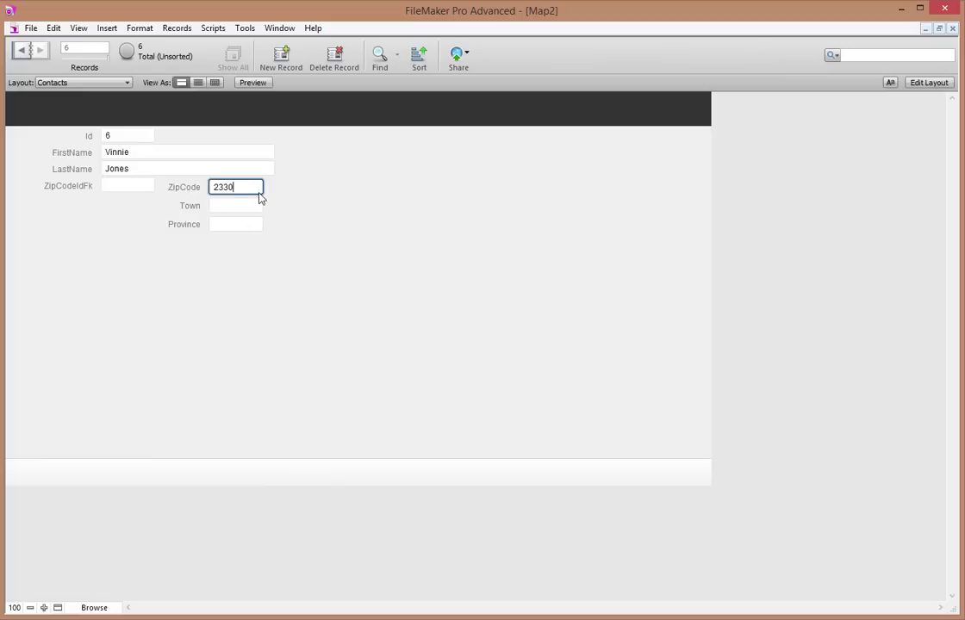
{"action": "key", "text": "Tab"}
{"action": "type", "text": "Merkspla"}
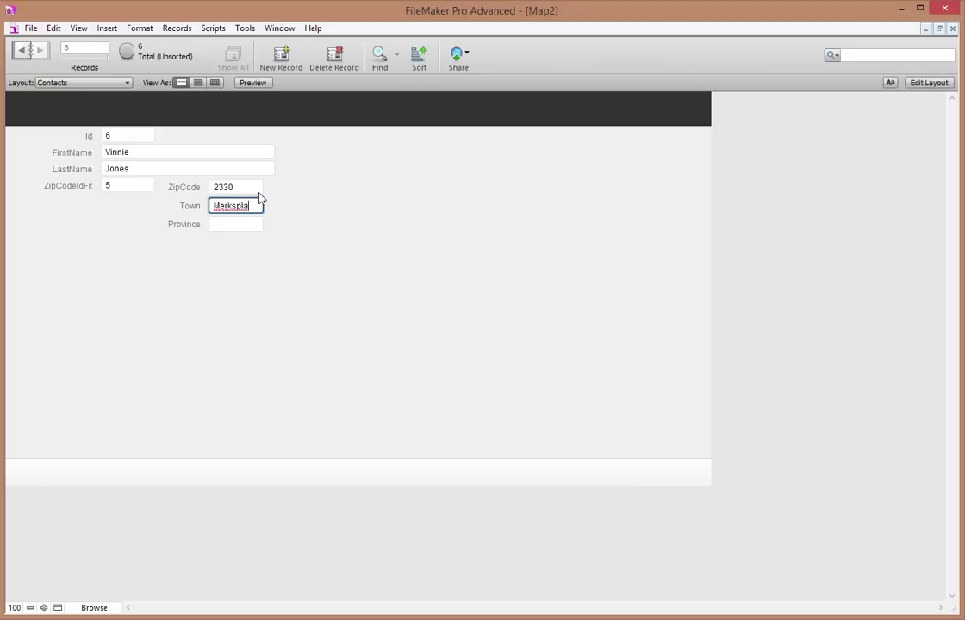
{"action": "type", "text": "s"}
{"action": "key", "text": "Tab"}
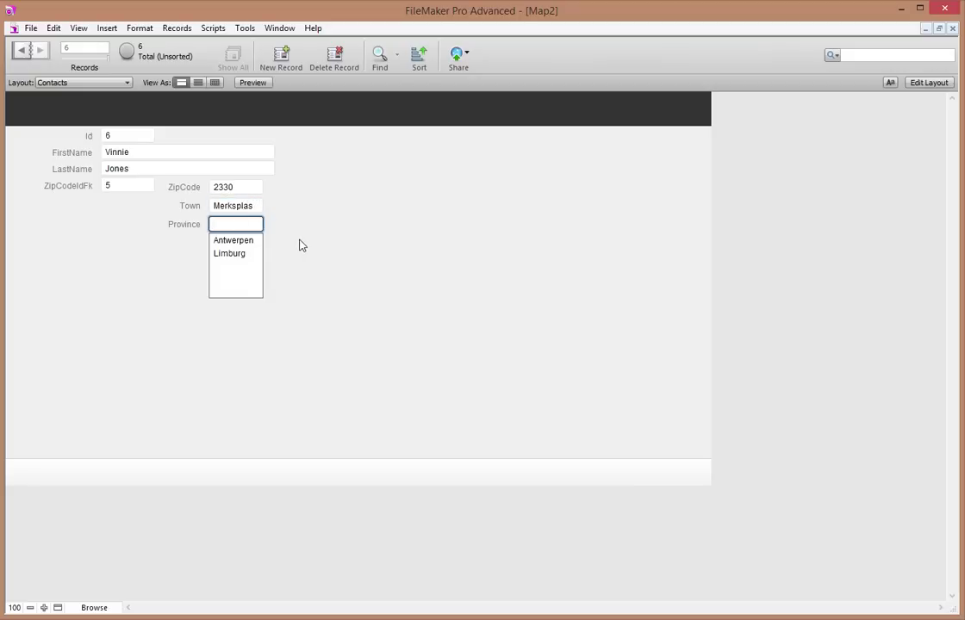
{"action": "key", "text": "Down"}
{"action": "key", "text": "Return"}
{"action": "key", "text": "Return"}
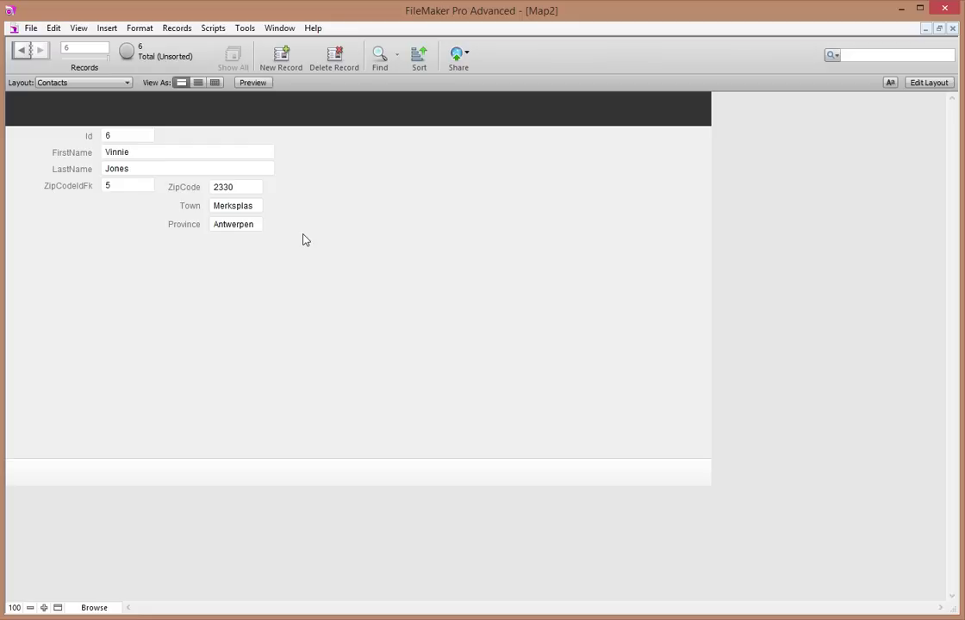
{"action": "left_click", "coordinate": [62, 82]}
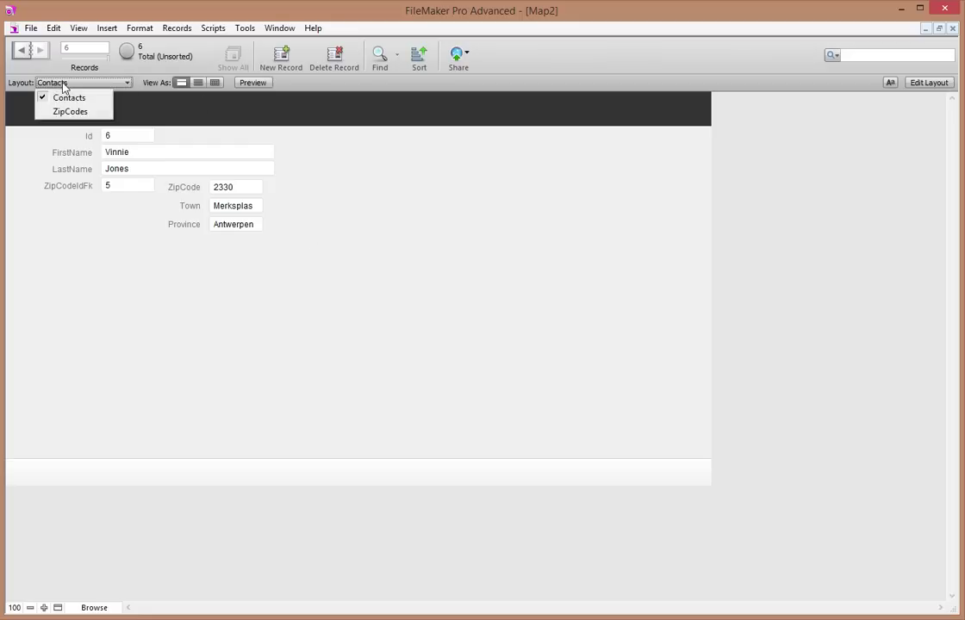
Check the five records on the ZipCodes layout, then open Contacts in Layout mode
{"action": "left_click", "coordinate": [69, 111]}
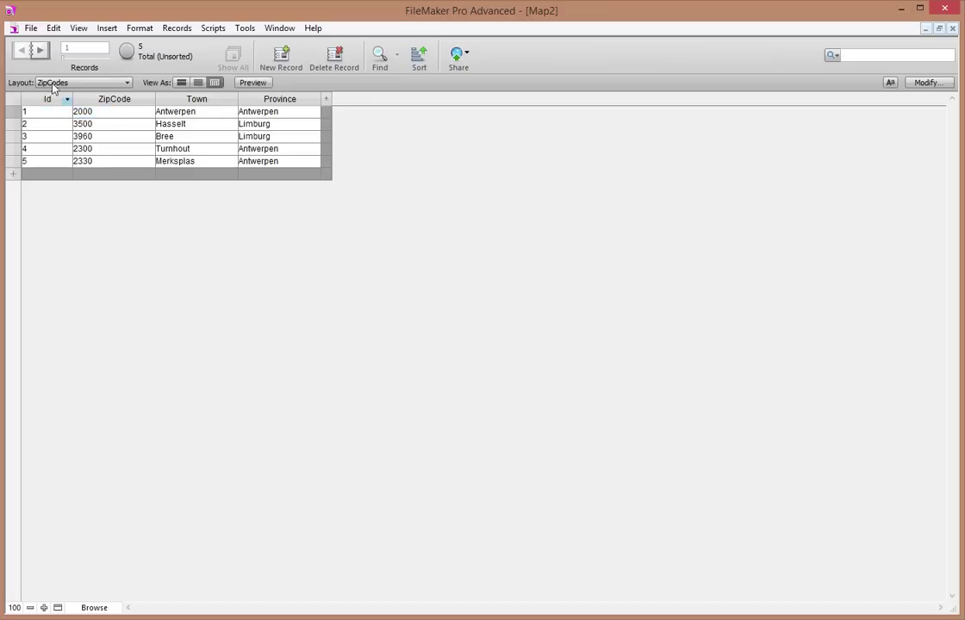
{"action": "left_click", "coordinate": [54, 83]}
{"action": "left_click", "coordinate": [70, 95]}
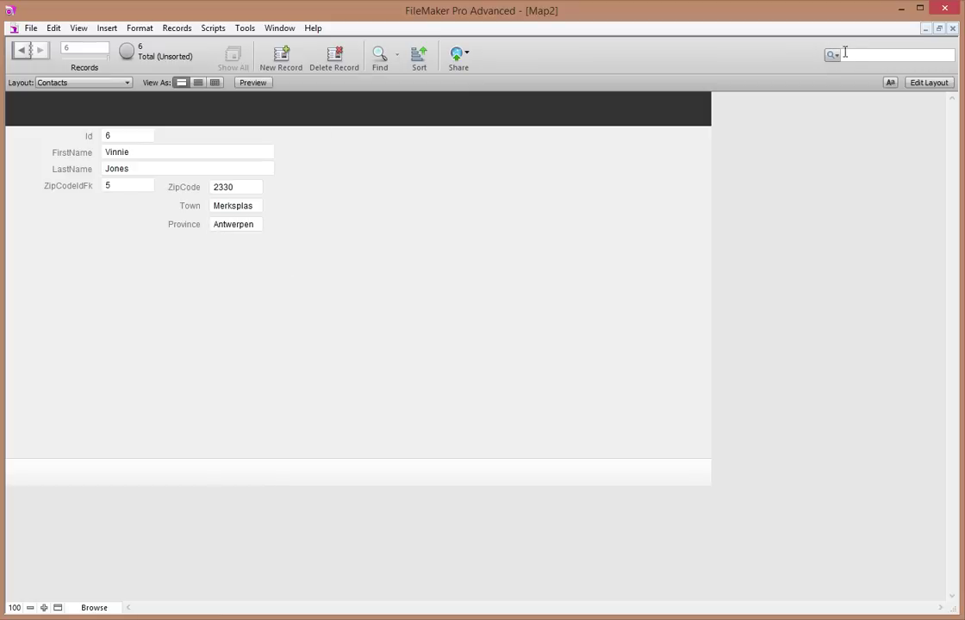
{"action": "key", "text": "ctrl+l"}
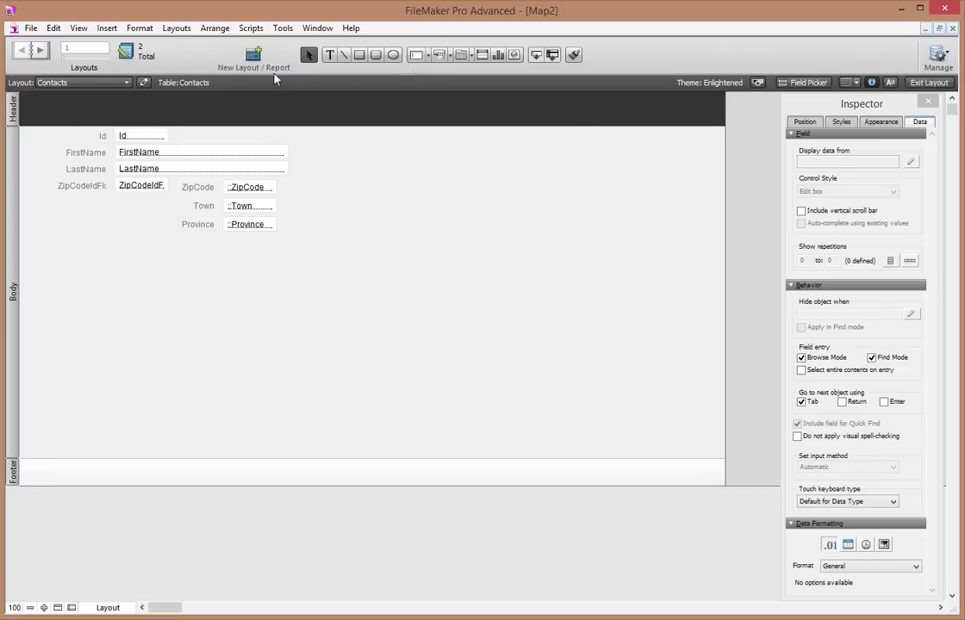
Create a blank Computer list layout named ListProvinces based on Contacts
{"action": "left_click", "coordinate": [254, 56]}
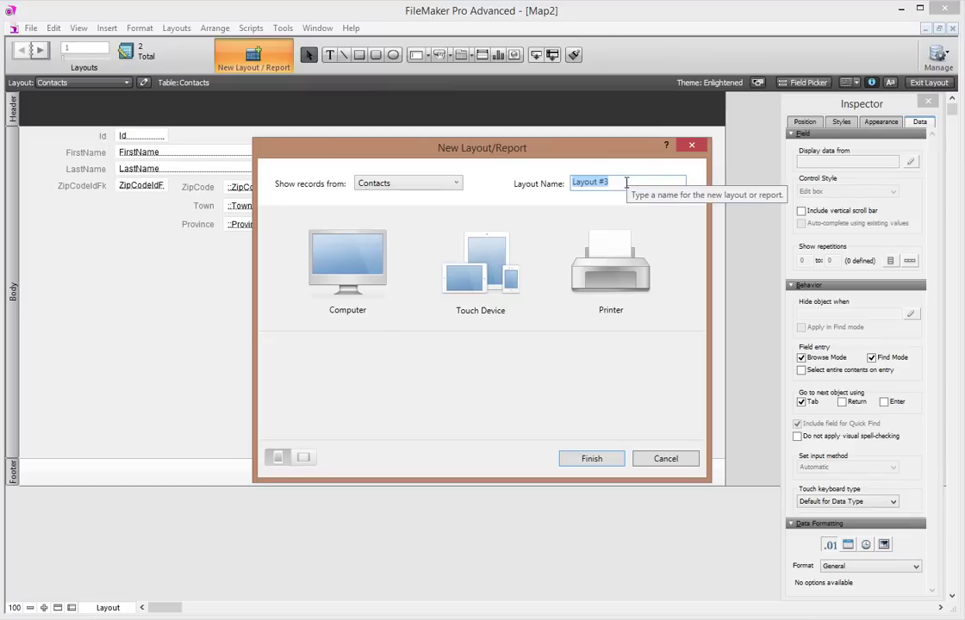
{"action": "type", "text": "ListProvinces"}
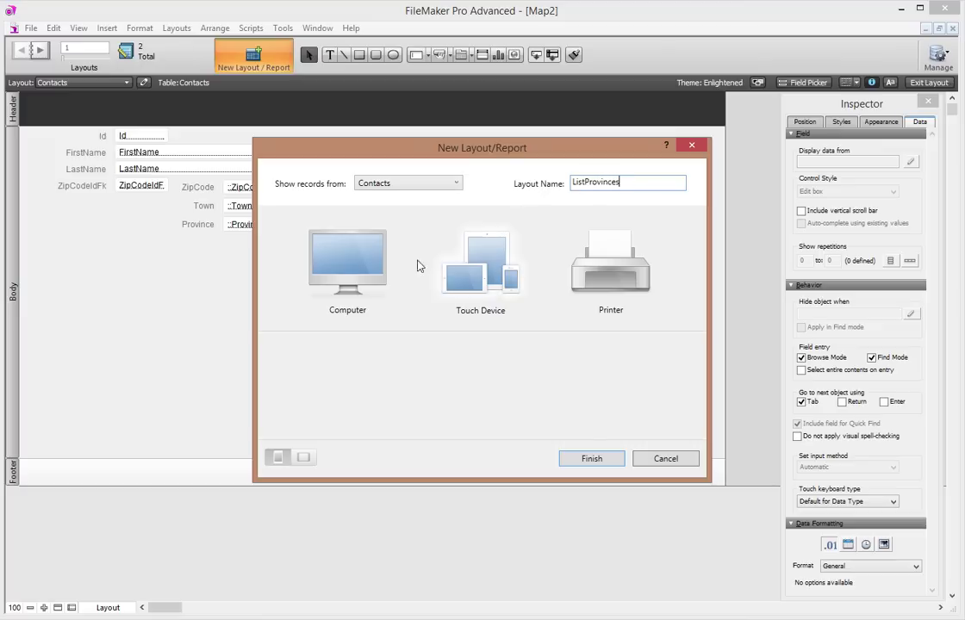
{"action": "left_click", "coordinate": [316, 250]}
{"action": "left_click", "coordinate": [439, 382]}
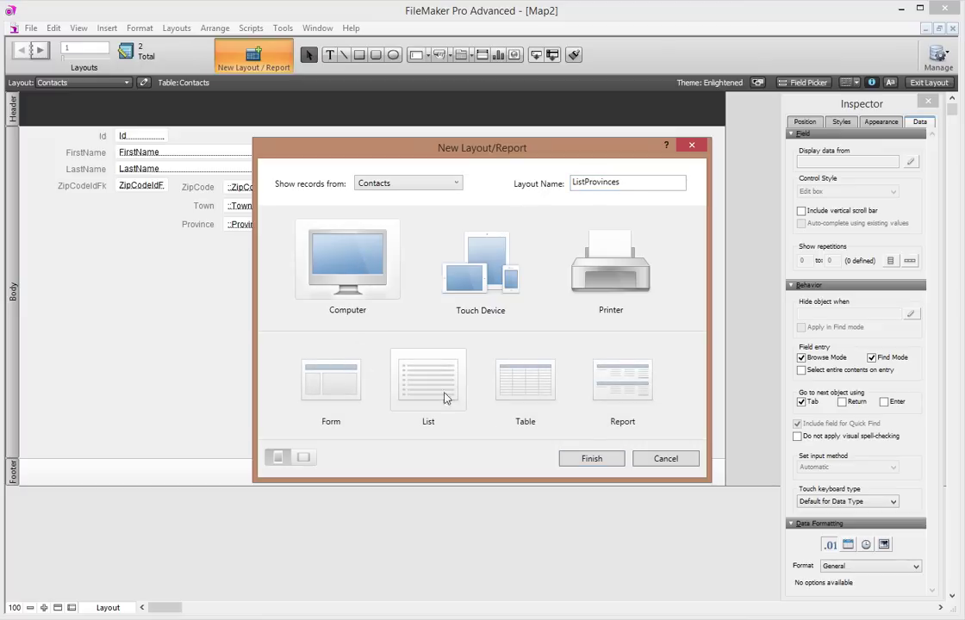
{"action": "left_click", "coordinate": [608, 461]}
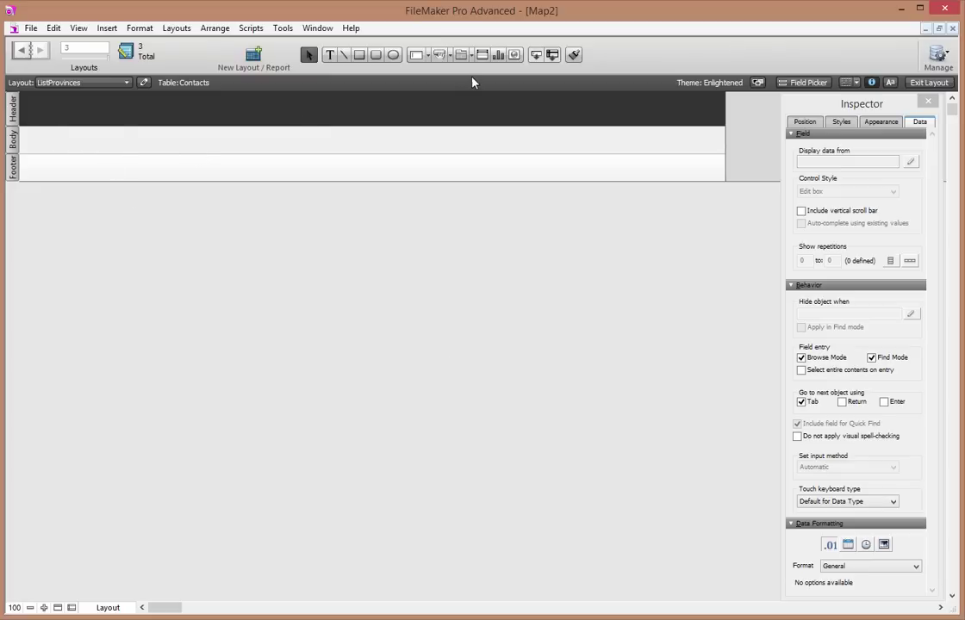
{"action": "left_click", "coordinate": [251, 27]}
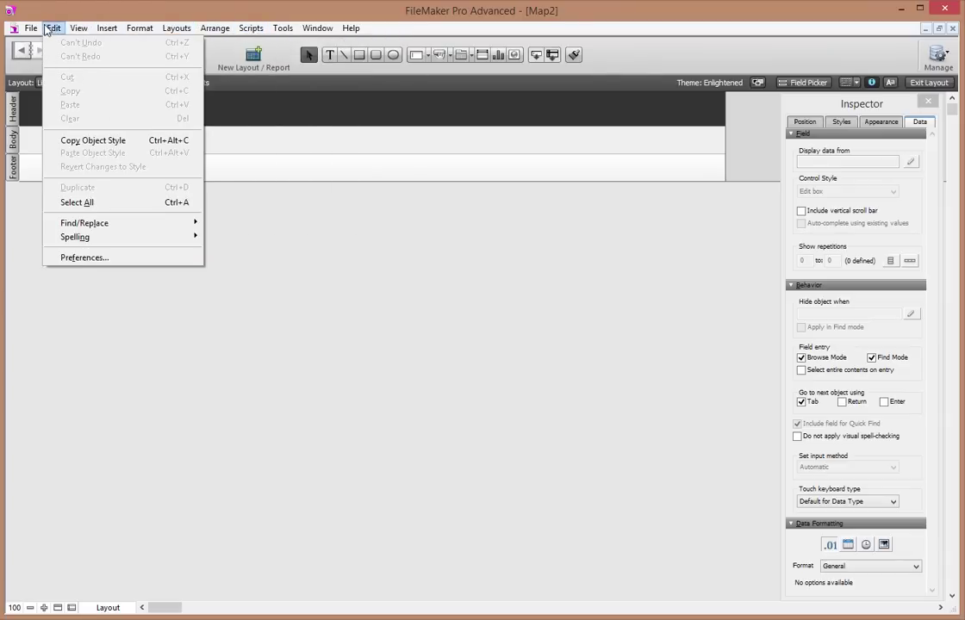
Place FirstName and LastName on the ListProvinces layout and nudge their header labels up
{"action": "mouse_move", "coordinate": [78, 28]}
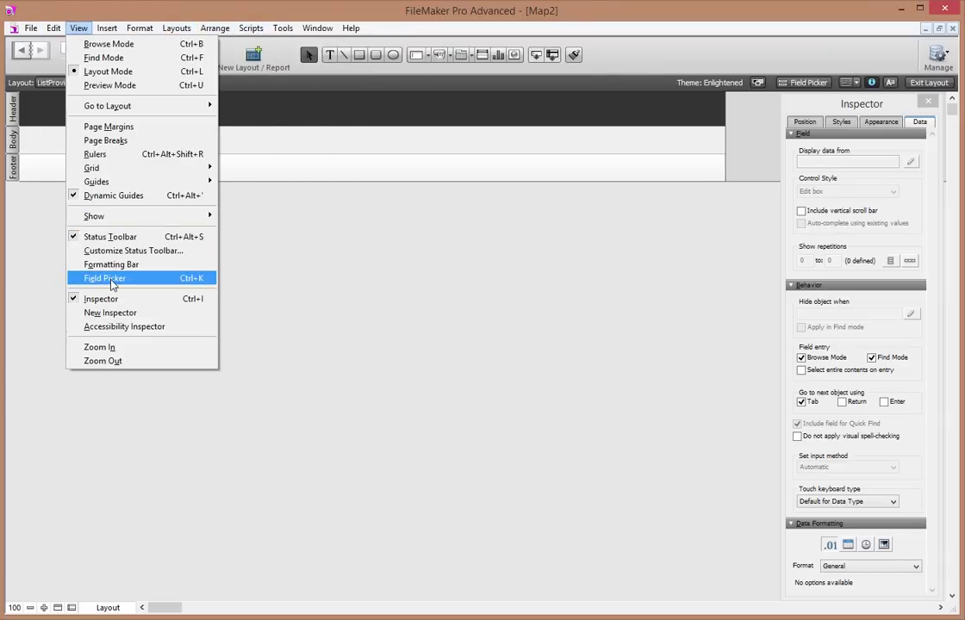
{"action": "left_click", "coordinate": [112, 280]}
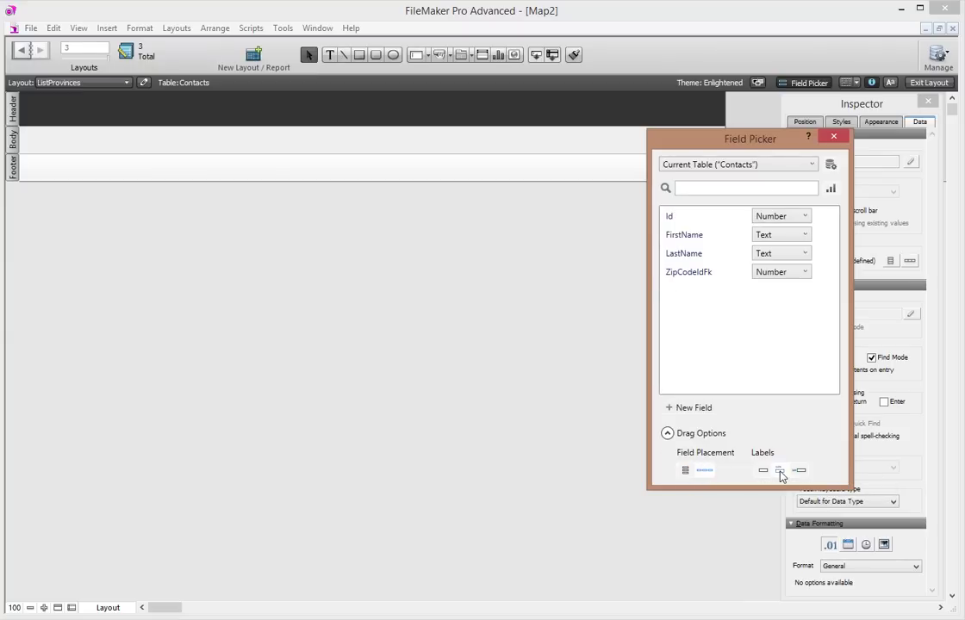
{"action": "left_click", "coordinate": [693, 241]}
{"action": "left_click", "coordinate": [700, 253]}
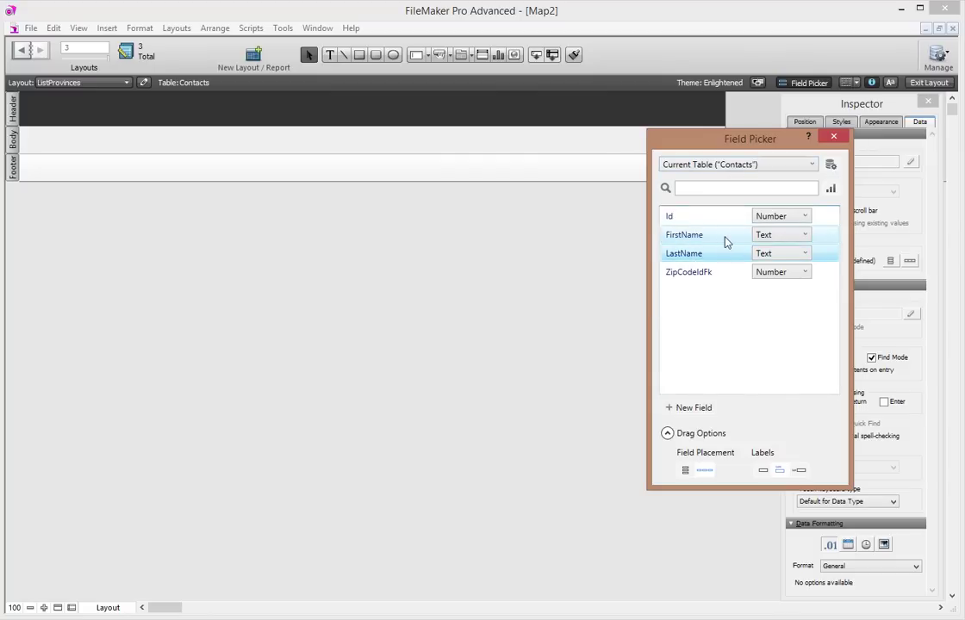
{"action": "left_click_drag", "start_coordinate": [324, 204], "coordinate": [73, 125]}
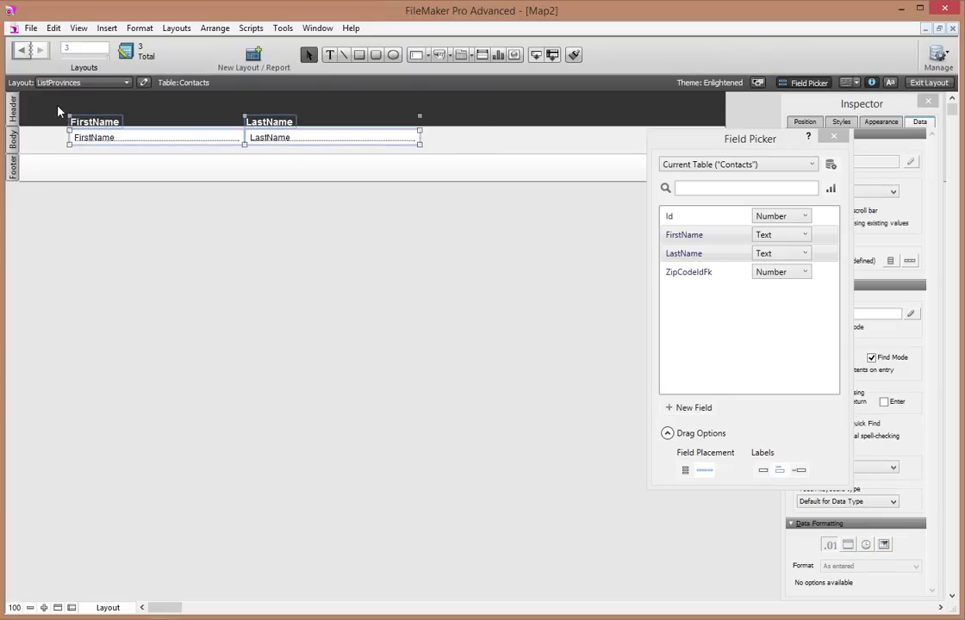
{"action": "left_click_drag", "start_coordinate": [62, 91], "coordinate": [296, 126]}
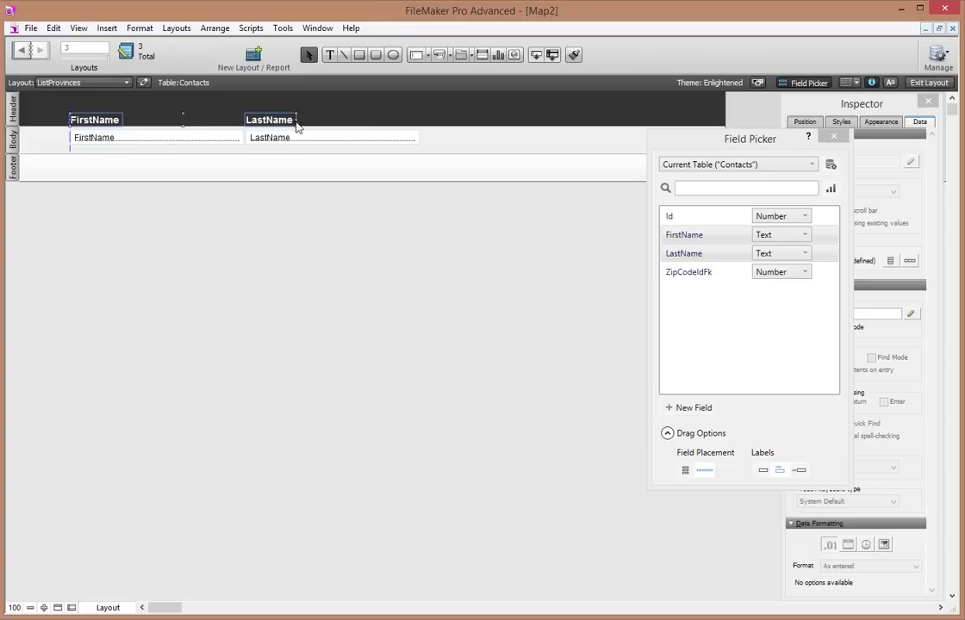
{"action": "key", "text": "Up"}
{"action": "key", "text": "Up"}
{"action": "key", "text": "Up"}
{"action": "key", "text": "Up"}
{"action": "key", "text": "Up"}
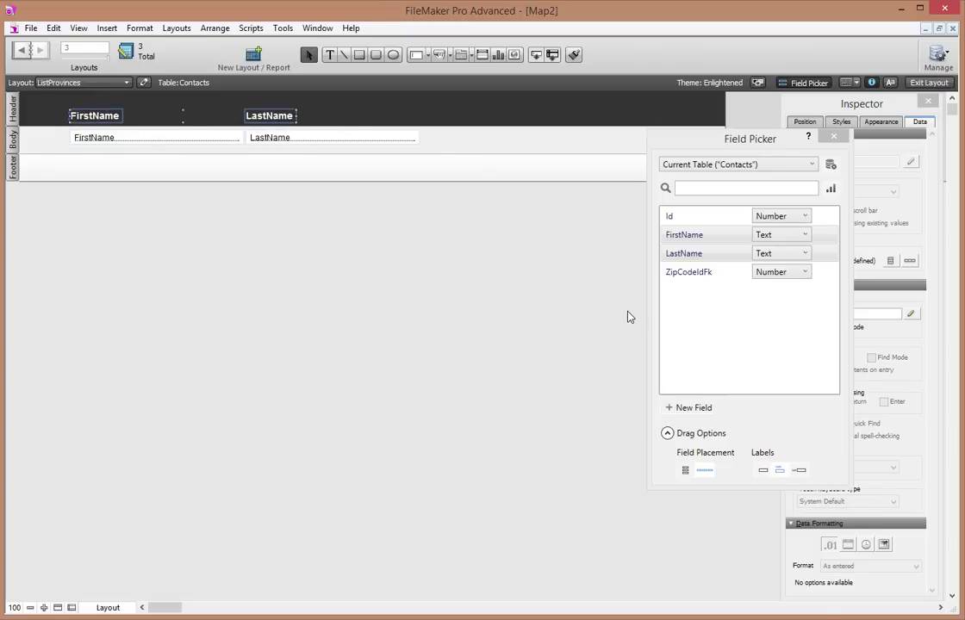
Place ZipCodes ZipCode, Town and Province fields beside LastName
{"action": "left_click", "coordinate": [730, 188]}
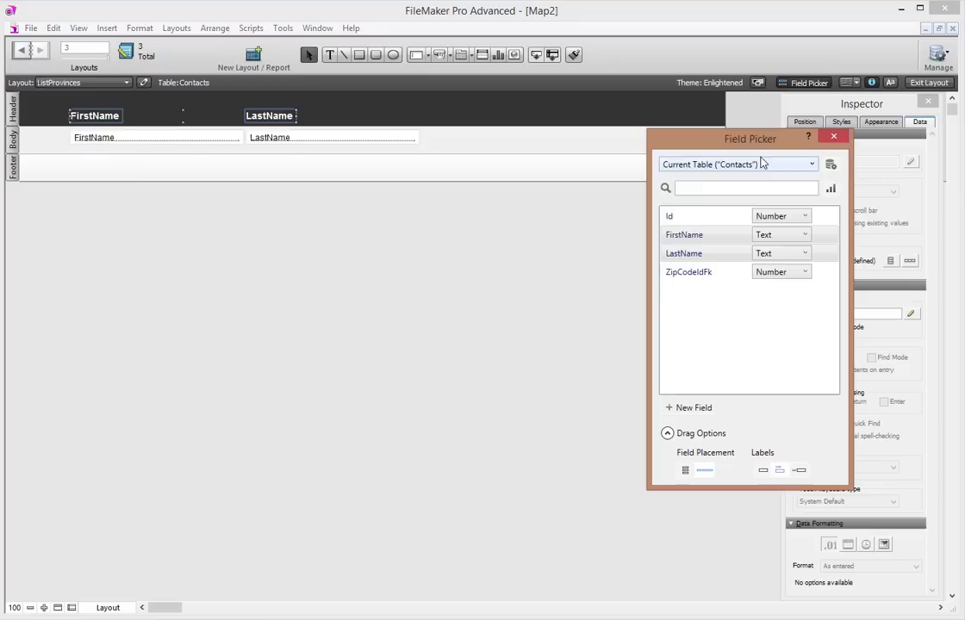
{"action": "left_click", "coordinate": [761, 165]}
{"action": "left_click", "coordinate": [711, 211]}
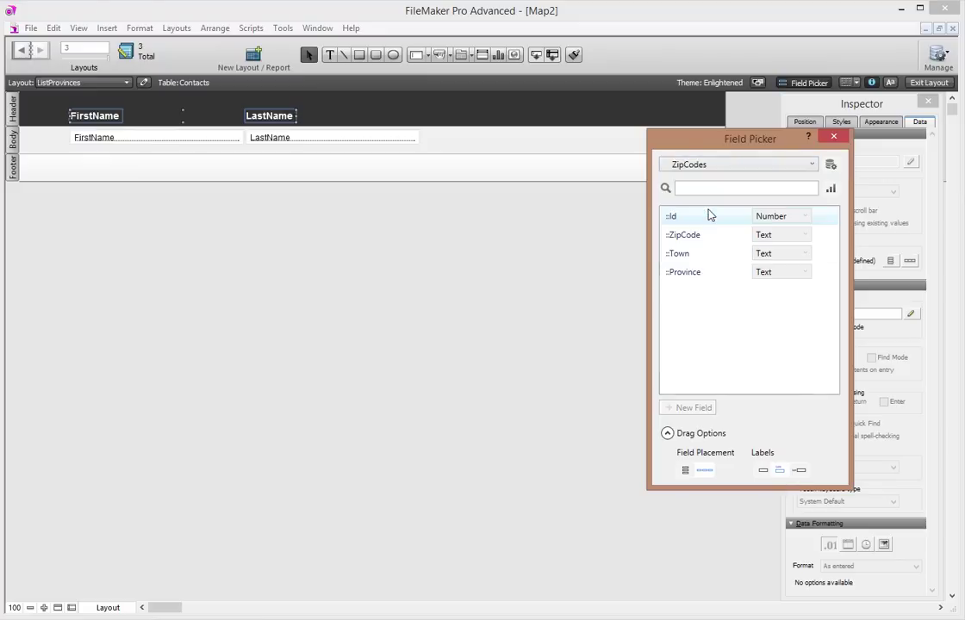
{"action": "left_click", "coordinate": [689, 254]}
{"action": "left_click", "coordinate": [691, 272], "text": "shift"}
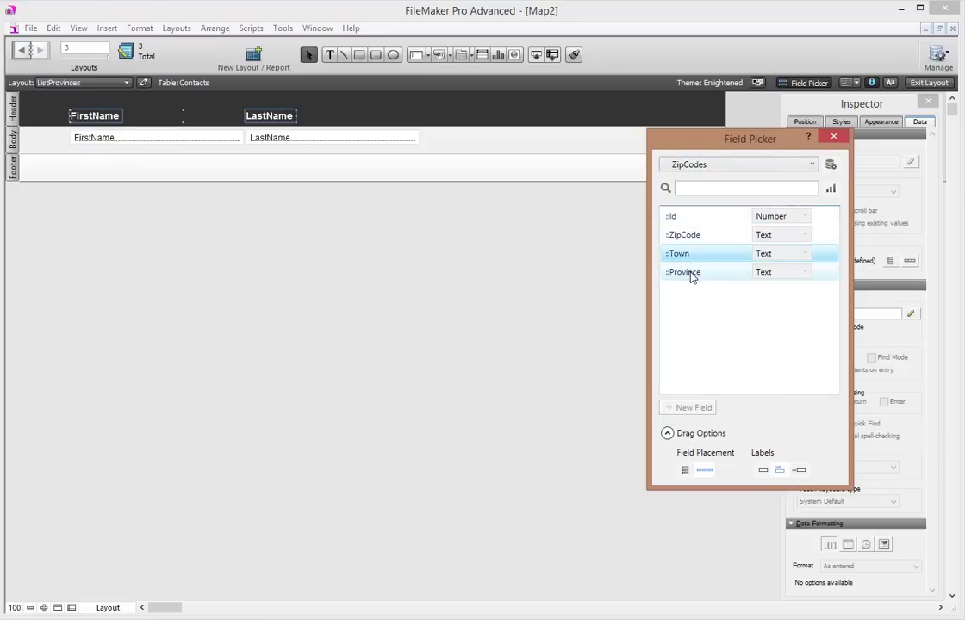
{"action": "left_click", "coordinate": [728, 236], "text": "ctrl"}
{"action": "left_click_drag", "start_coordinate": [728, 237], "coordinate": [423, 116]}
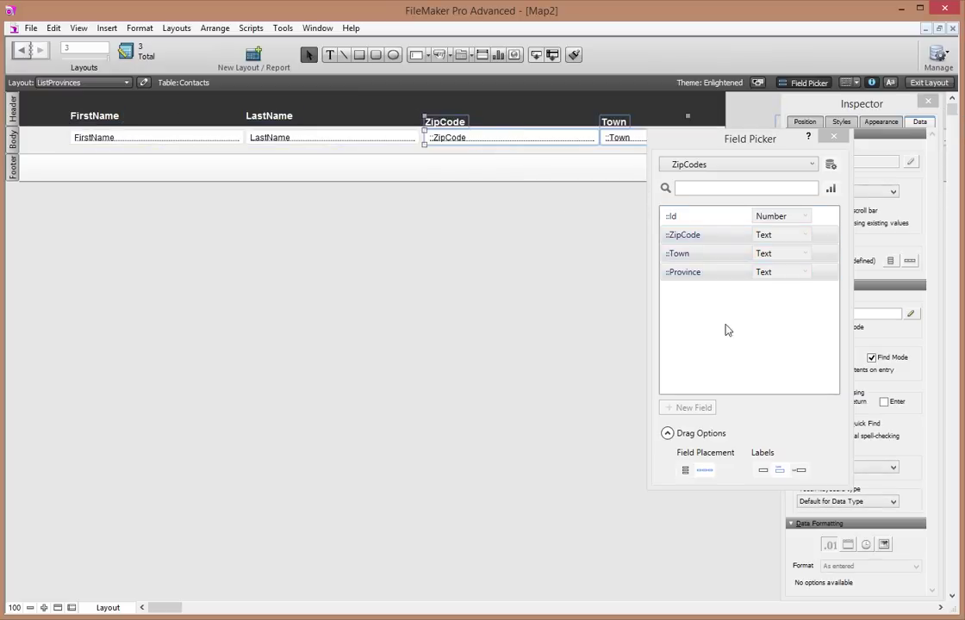
{"action": "left_click", "coordinate": [833, 136]}
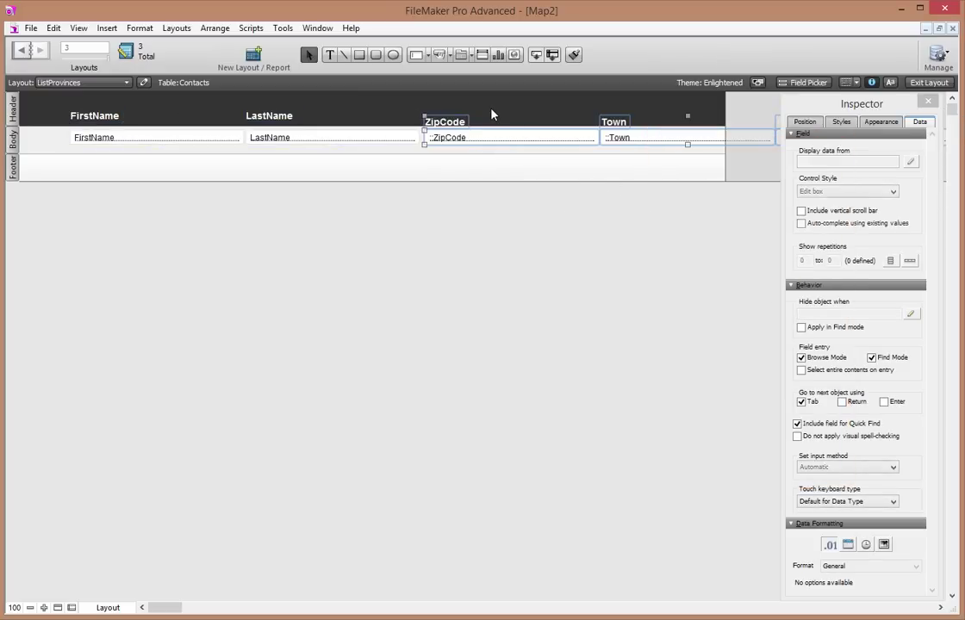
Narrow the ZipCode field and move the Town and Province columns in beside it
{"action": "left_click", "coordinate": [501, 138]}
{"action": "left_click_drag", "start_coordinate": [586, 138], "coordinate": [485, 138]}
{"action": "left_click", "coordinate": [616, 127]}
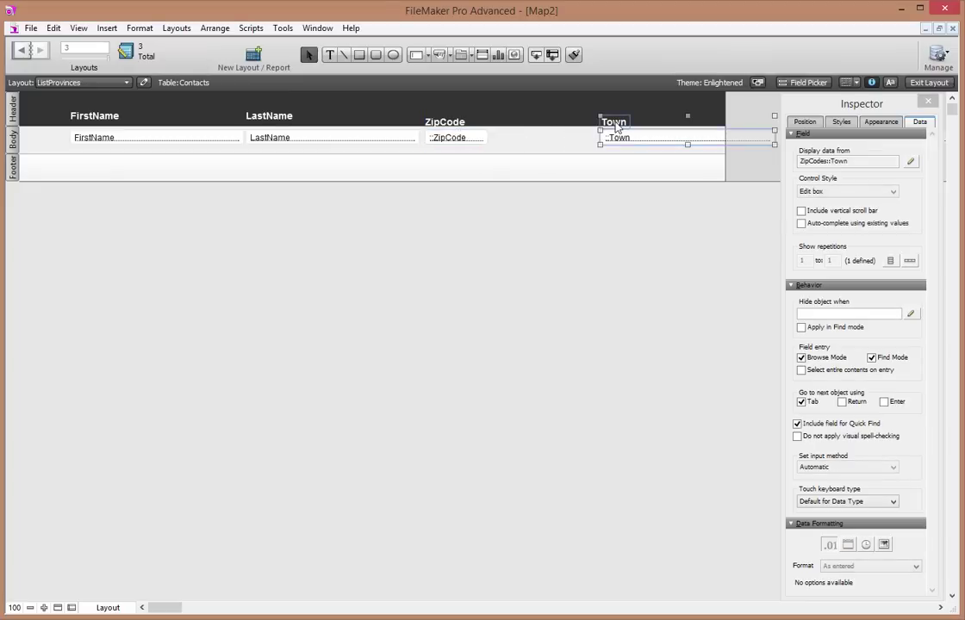
{"action": "left_click_drag", "start_coordinate": [604, 139], "coordinate": [521, 137]}
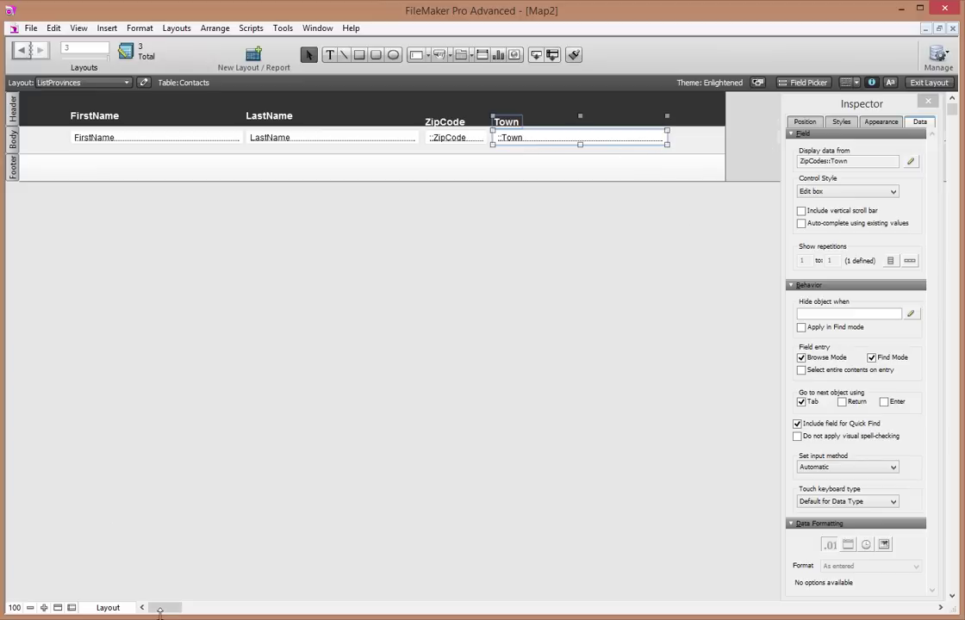
{"action": "left_click_drag", "start_coordinate": [160, 610], "coordinate": [174, 610]}
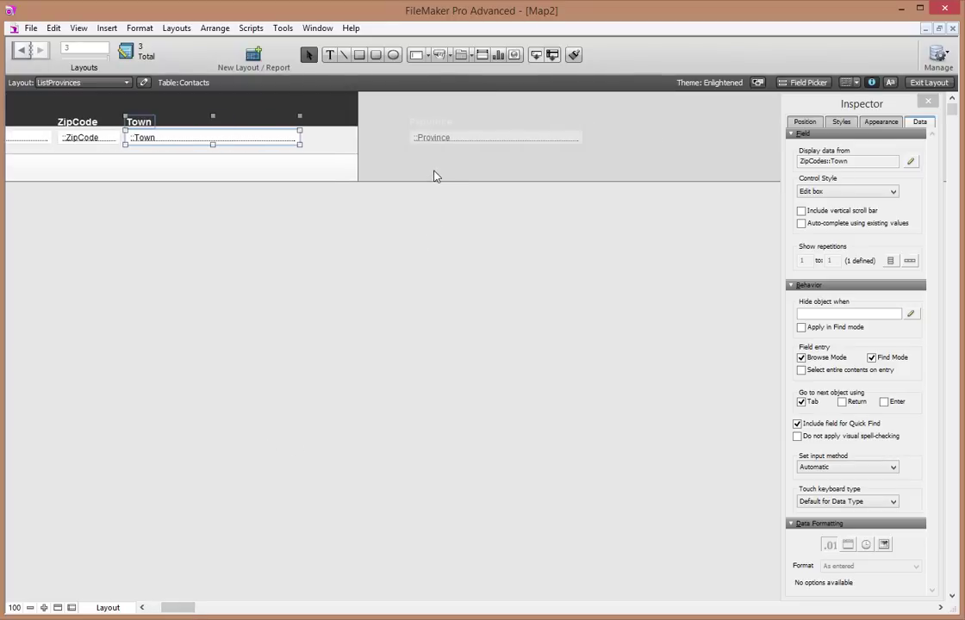
{"action": "left_click_drag", "start_coordinate": [445, 137], "coordinate": [341, 138]}
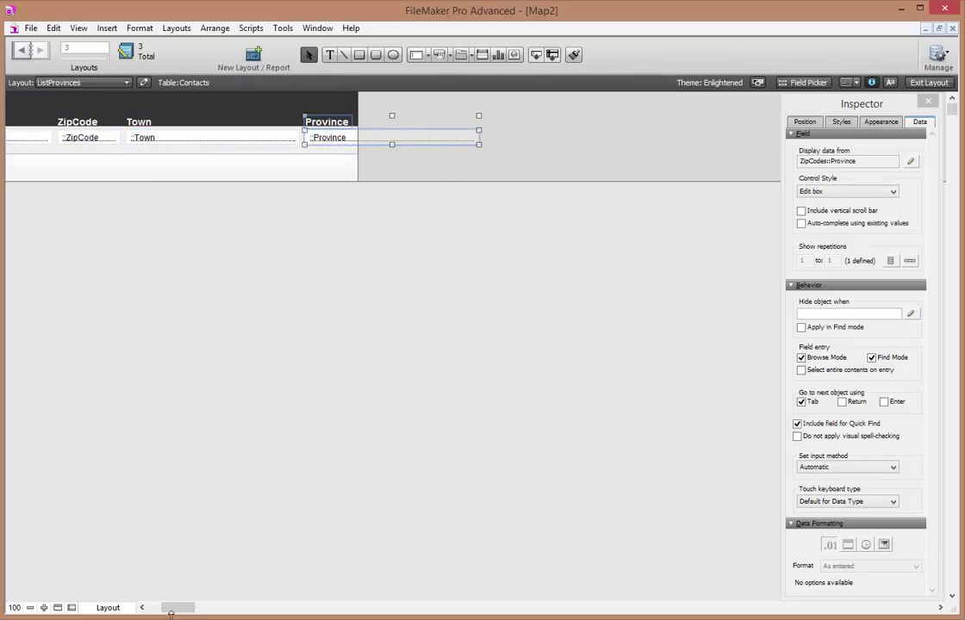
{"action": "left_click_drag", "start_coordinate": [171, 614], "coordinate": [160, 613]}
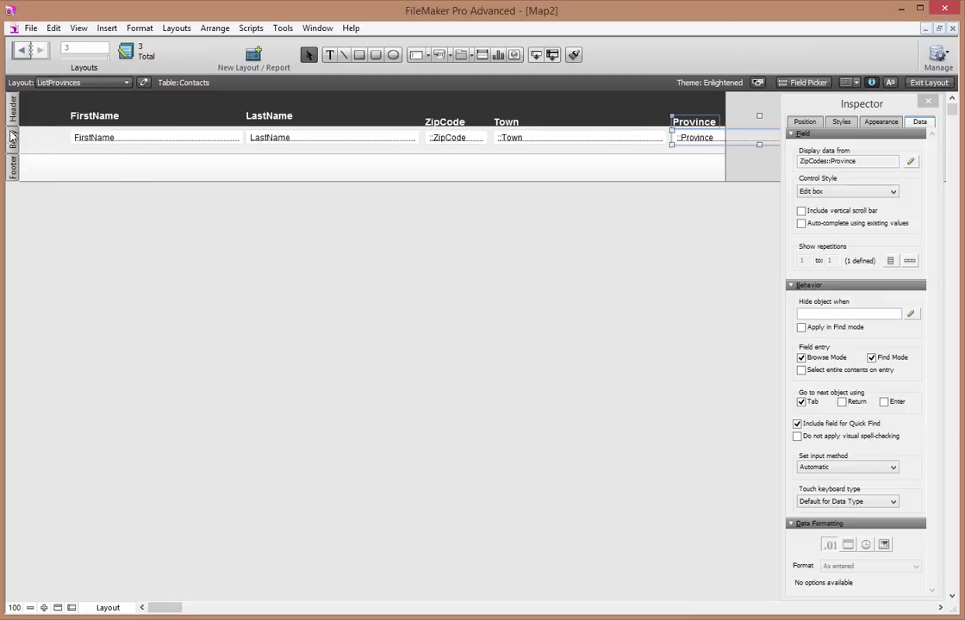
Shift the name columns left and narrow the FirstName and LastName fields into tight columns
{"action": "left_click_drag", "start_coordinate": [41, 131], "coordinate": [248, 97]}
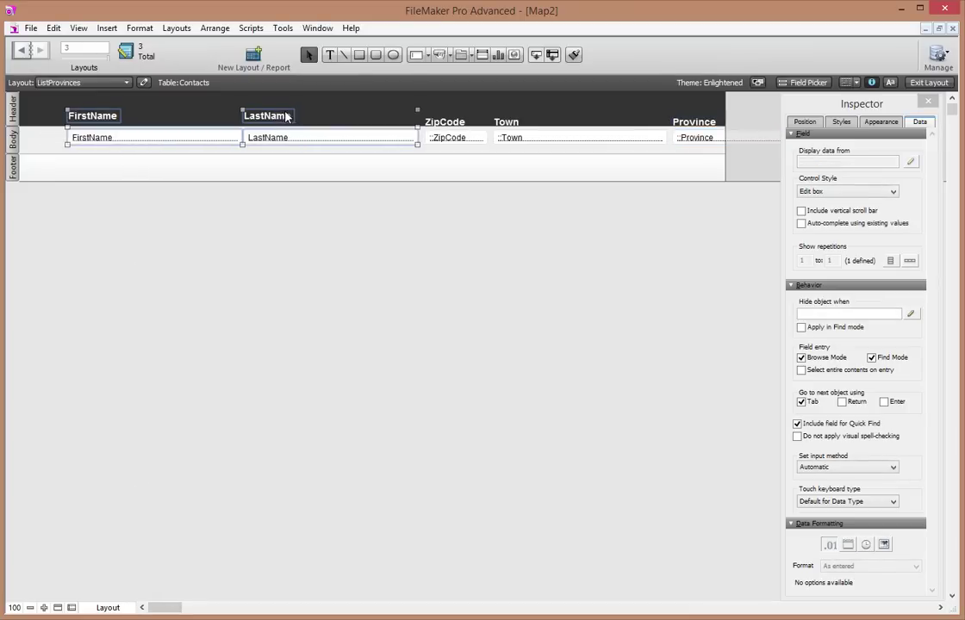
{"action": "key", "text": "Left"}
{"action": "key", "text": "Left"}
{"action": "key", "text": "Left"}
{"action": "key", "text": "Left"}
{"action": "key", "text": "Left"}
{"action": "key", "text": "Left"}
{"action": "key", "text": "Left"}
{"action": "key", "text": "Left"}
{"action": "key", "text": "Left"}
{"action": "key", "text": "Left"}
{"action": "key", "text": "Left"}
{"action": "key", "text": "Left"}
{"action": "key", "text": "Left"}
{"action": "key", "text": "Left"}
{"action": "key", "text": "Left"}
{"action": "key", "text": "Left"}
{"action": "key", "text": "Left"}
{"action": "key", "text": "Left"}
{"action": "key", "text": "Left"}
{"action": "key", "text": "Left"}
{"action": "key", "text": "Left"}
{"action": "key", "text": "Left"}
{"action": "key", "text": "Left"}
{"action": "key", "text": "Left"}
{"action": "key", "text": "Left"}
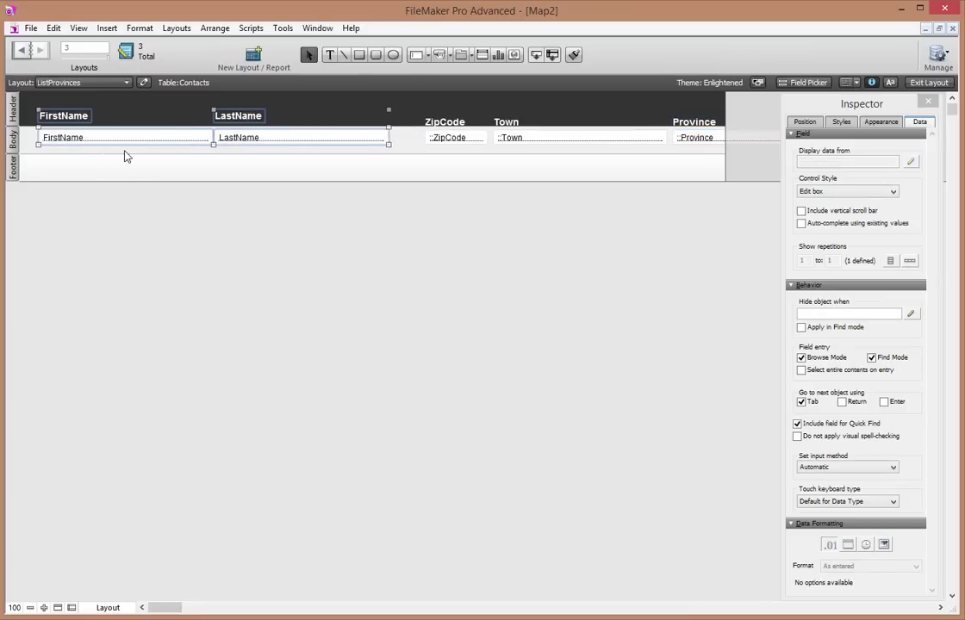
{"action": "left_click", "coordinate": [125, 155]}
{"action": "left_click", "coordinate": [204, 142]}
{"action": "left_click_drag", "start_coordinate": [213, 138], "coordinate": [100, 138]}
{"action": "left_click_drag", "start_coordinate": [173, 141], "coordinate": [144, 142]}
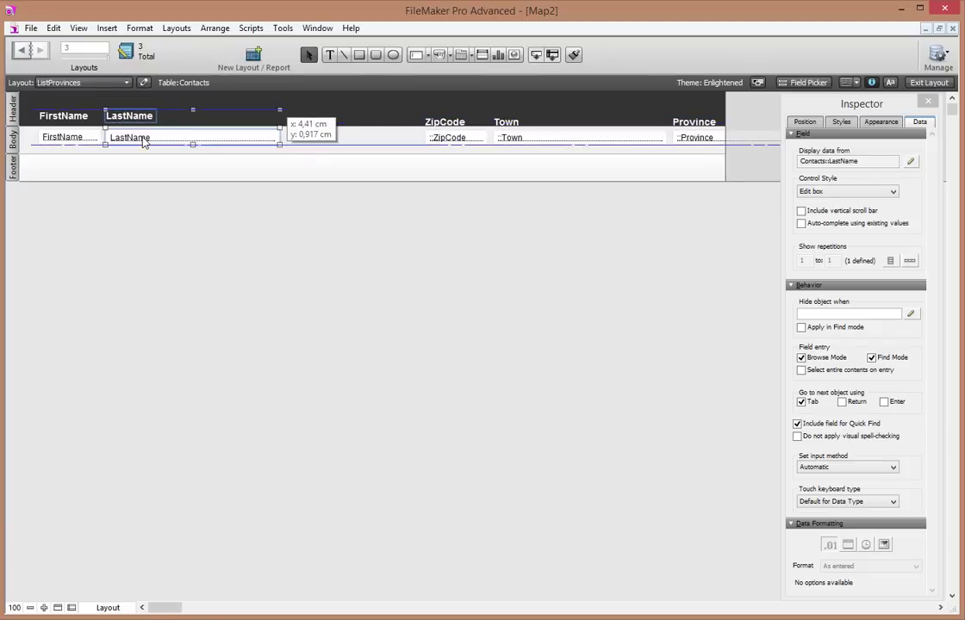
{"action": "left_click", "coordinate": [145, 150]}
{"action": "left_click", "coordinate": [254, 135]}
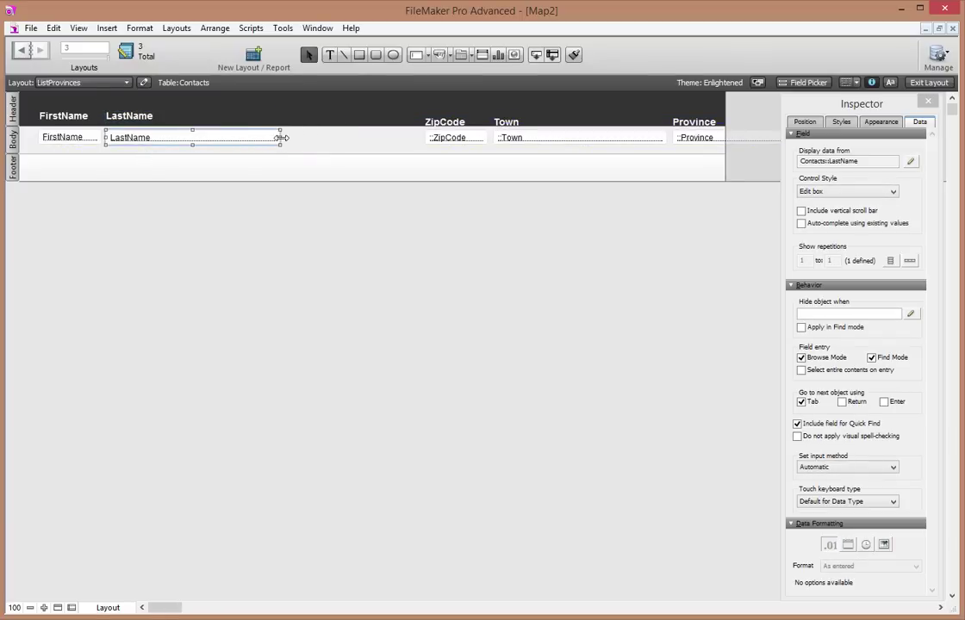
{"action": "left_click_drag", "start_coordinate": [280, 138], "coordinate": [179, 139]}
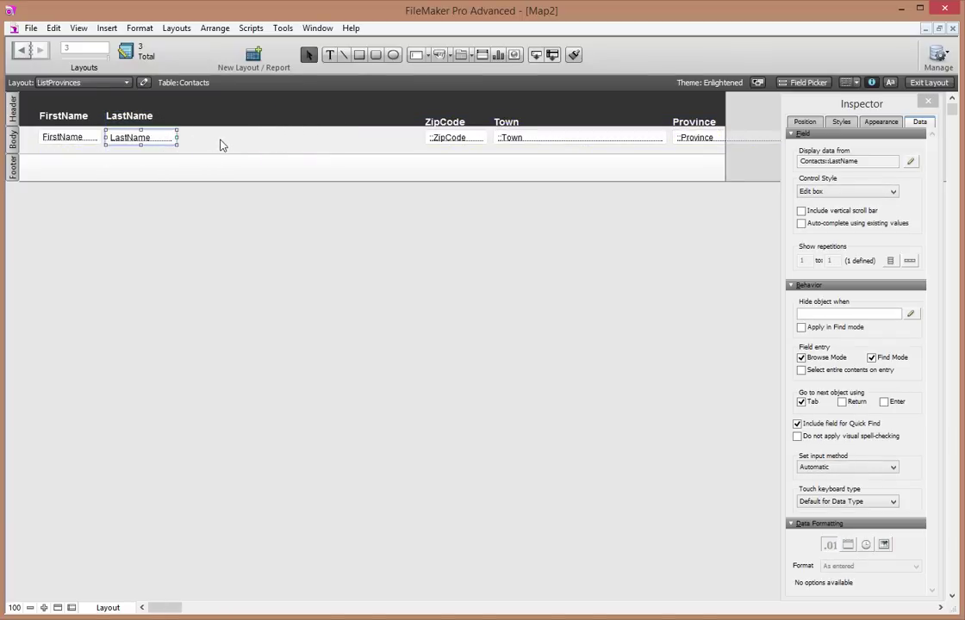
Align the ZipCode, Town and Province fields with their header labels, then view the six contacts
{"action": "left_click_drag", "start_coordinate": [385, 151], "coordinate": [461, 139]}
{"action": "left_click", "coordinate": [582, 161]}
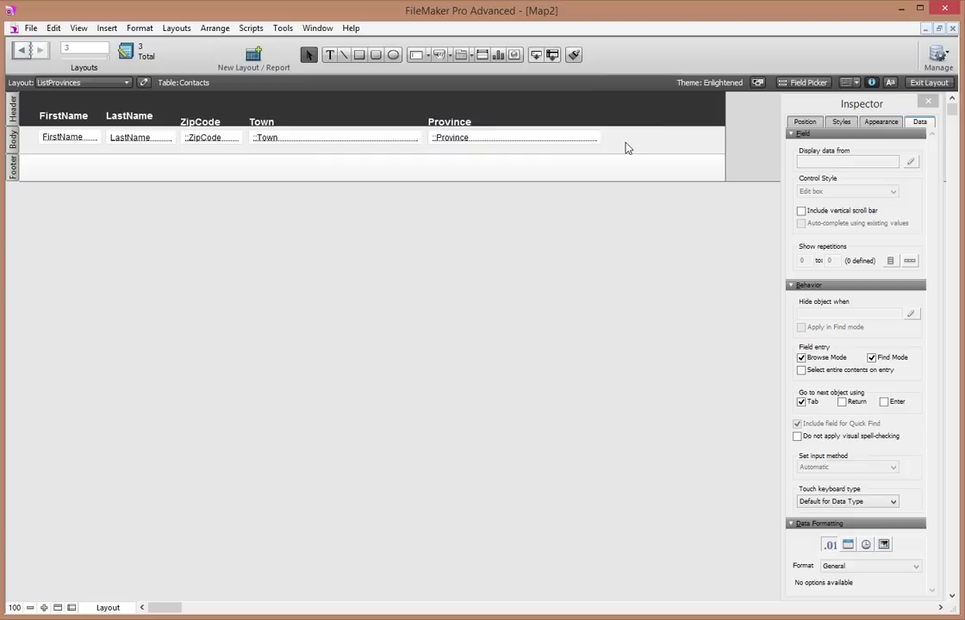
{"action": "left_click_drag", "start_coordinate": [499, 108], "coordinate": [185, 125]}
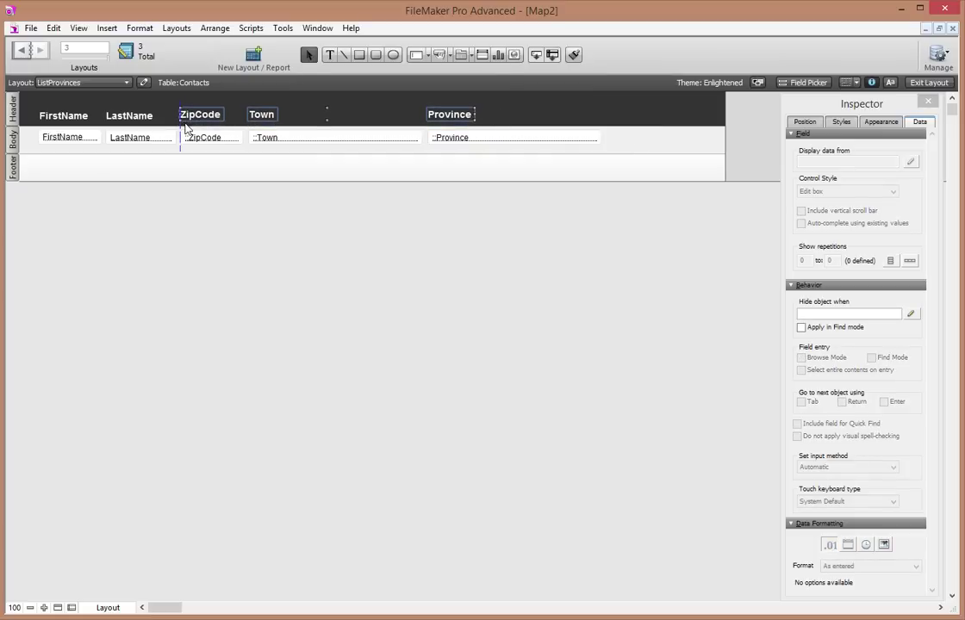
{"action": "left_click", "coordinate": [283, 141]}
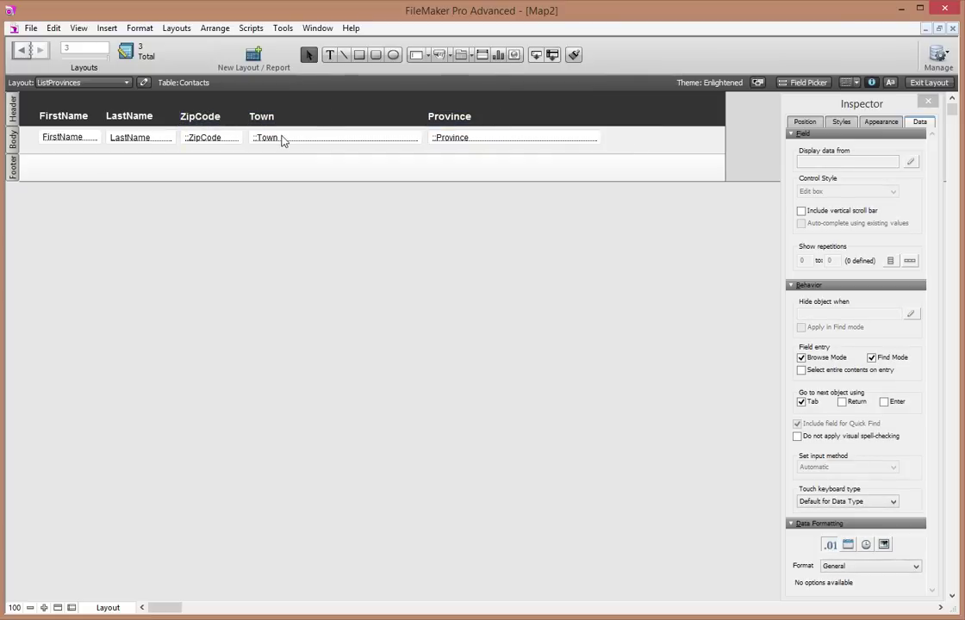
{"action": "key", "text": "ctrl+b"}
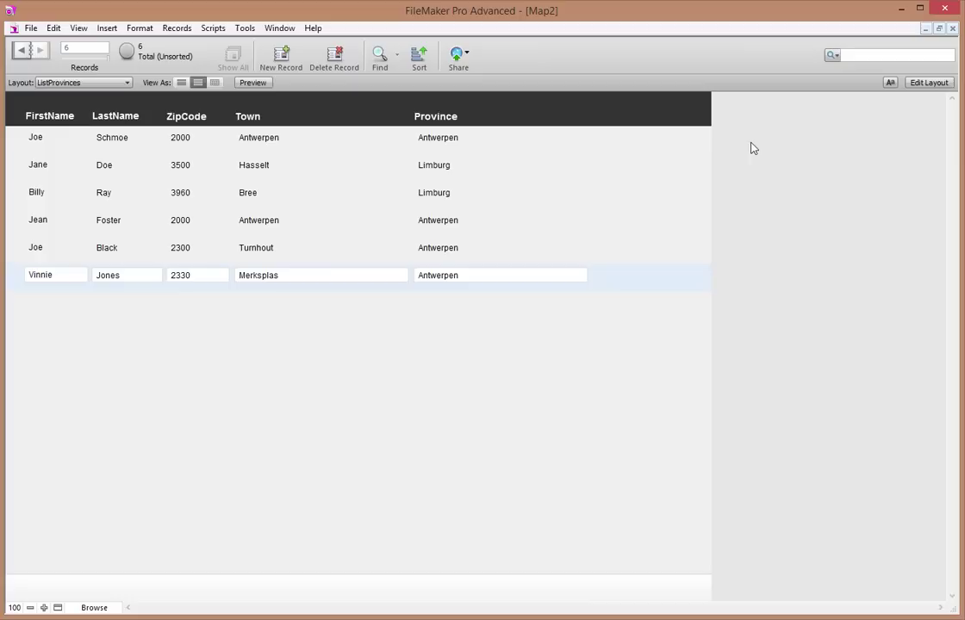
Back in Layout mode, make the Body part slightly shorter and open the Layouts menu
{"action": "left_click", "coordinate": [939, 83]}
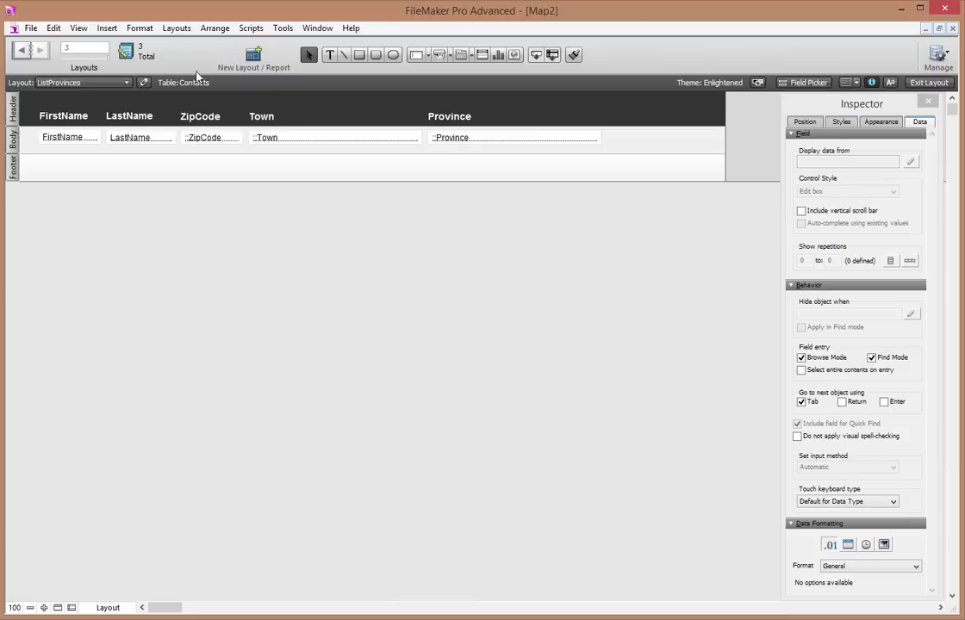
{"action": "left_click_drag", "start_coordinate": [27, 153], "coordinate": [28, 147]}
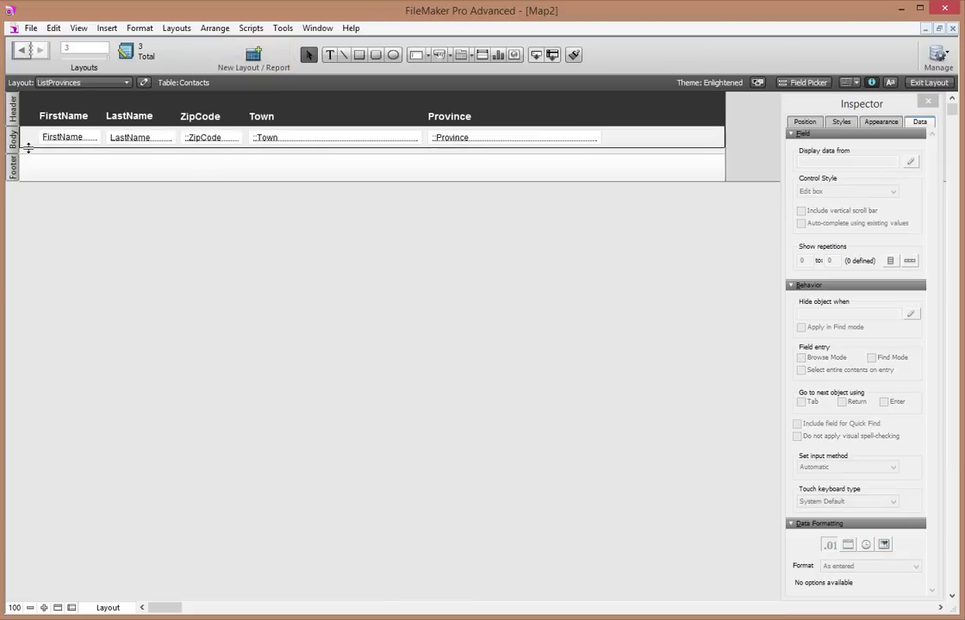
{"action": "left_click", "coordinate": [177, 29]}
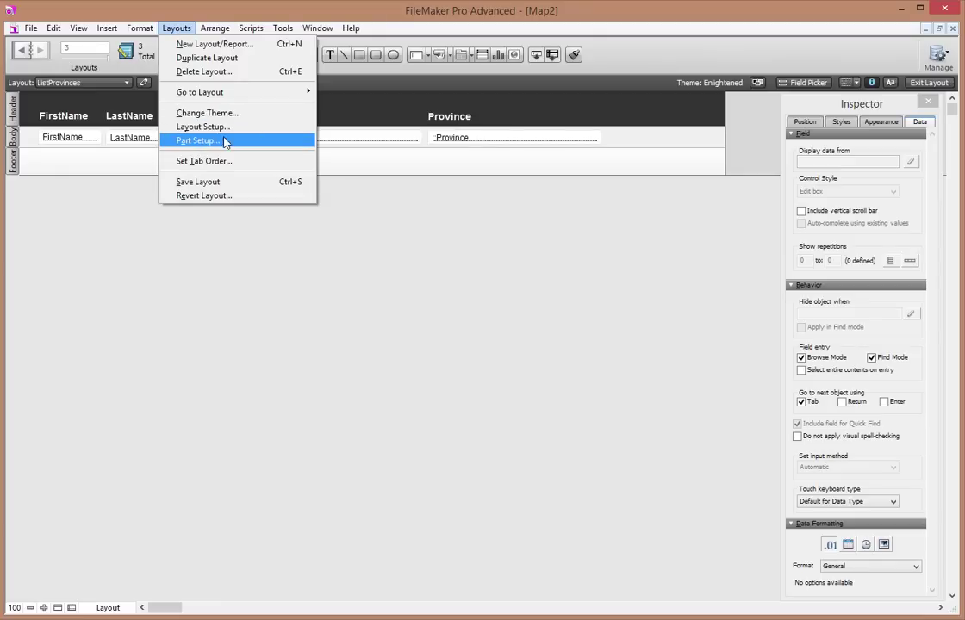
Create a Sub-summary part sorted by ZipCodes::Province that prints above the Body
{"action": "left_click", "coordinate": [218, 142]}
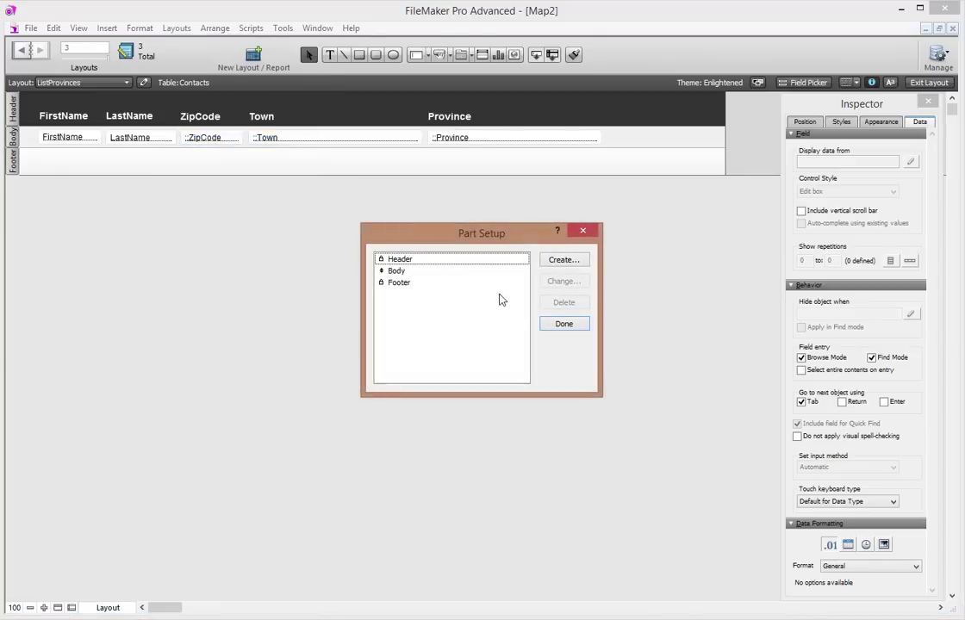
{"action": "left_click", "coordinate": [560, 259]}
{"action": "left_click", "coordinate": [396, 262]}
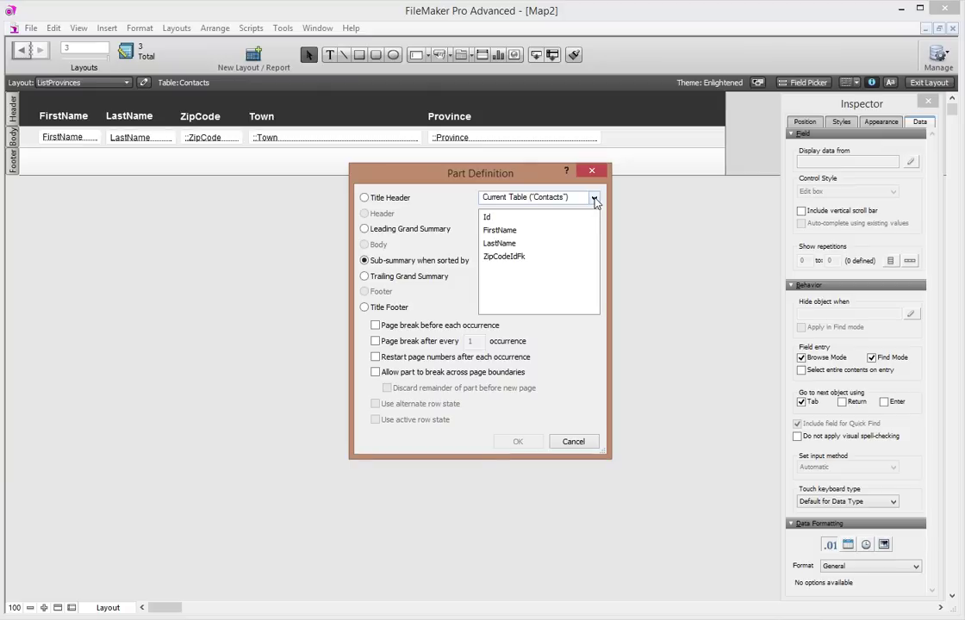
{"action": "left_click", "coordinate": [595, 199]}
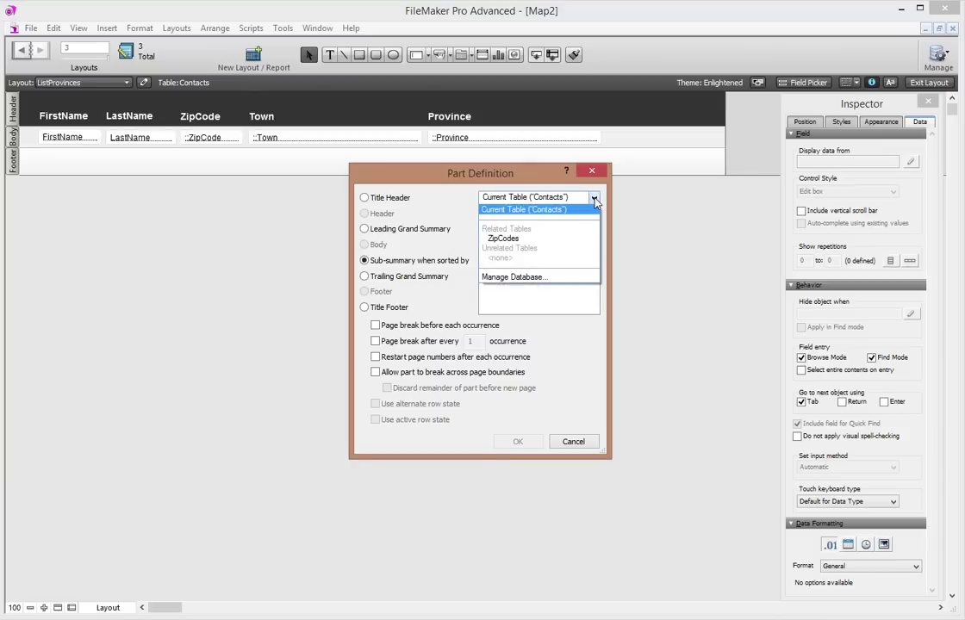
{"action": "left_click", "coordinate": [504, 240]}
{"action": "left_click", "coordinate": [503, 258]}
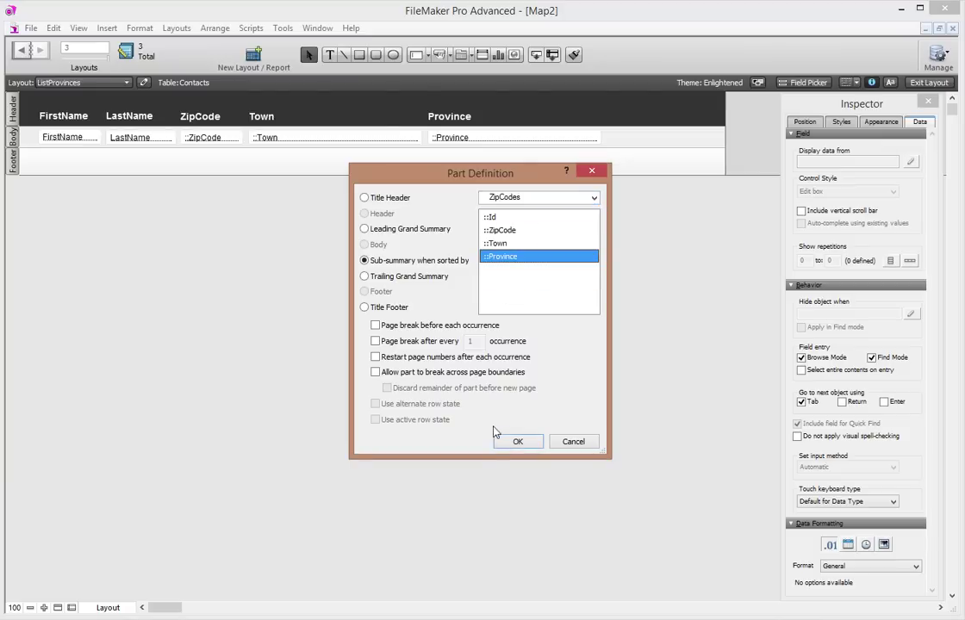
{"action": "left_click", "coordinate": [516, 442]}
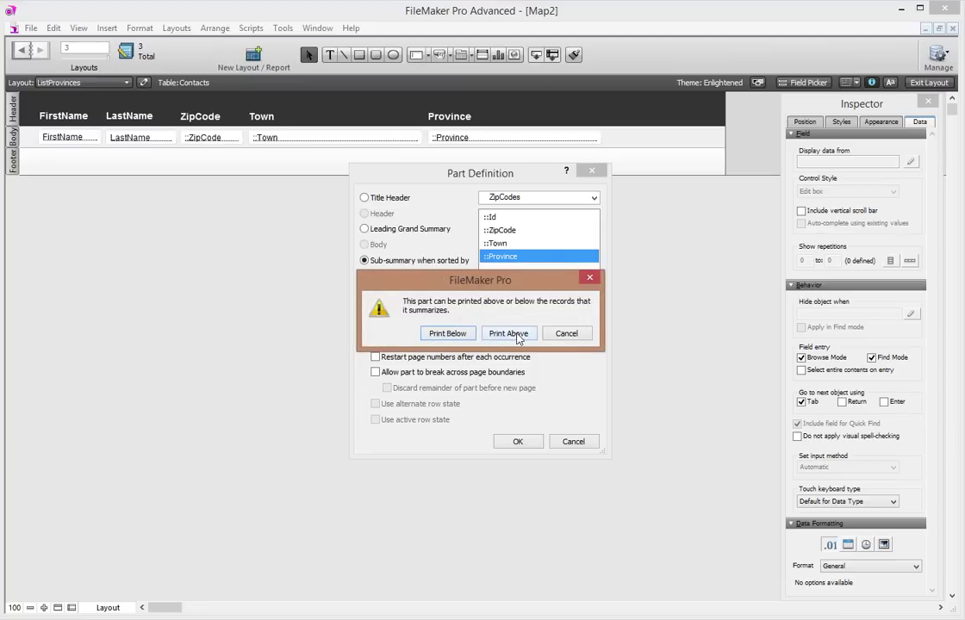
{"action": "left_click", "coordinate": [517, 334]}
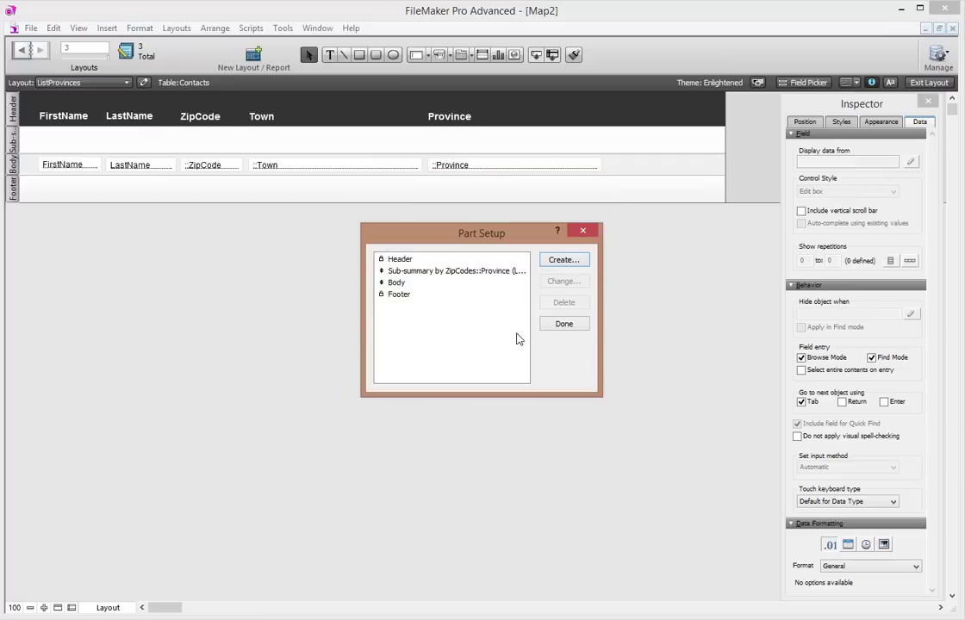
{"action": "left_click", "coordinate": [564, 324]}
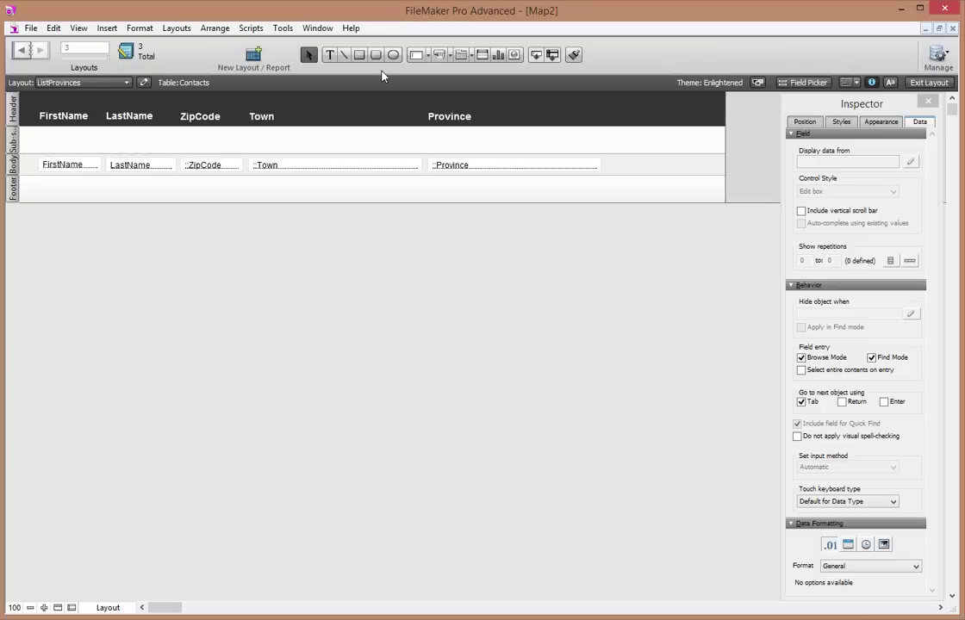
Copy the ZipCodes::Province field into the sub-summary band without a label and nudge it up
{"action": "left_click", "coordinate": [452, 166]}
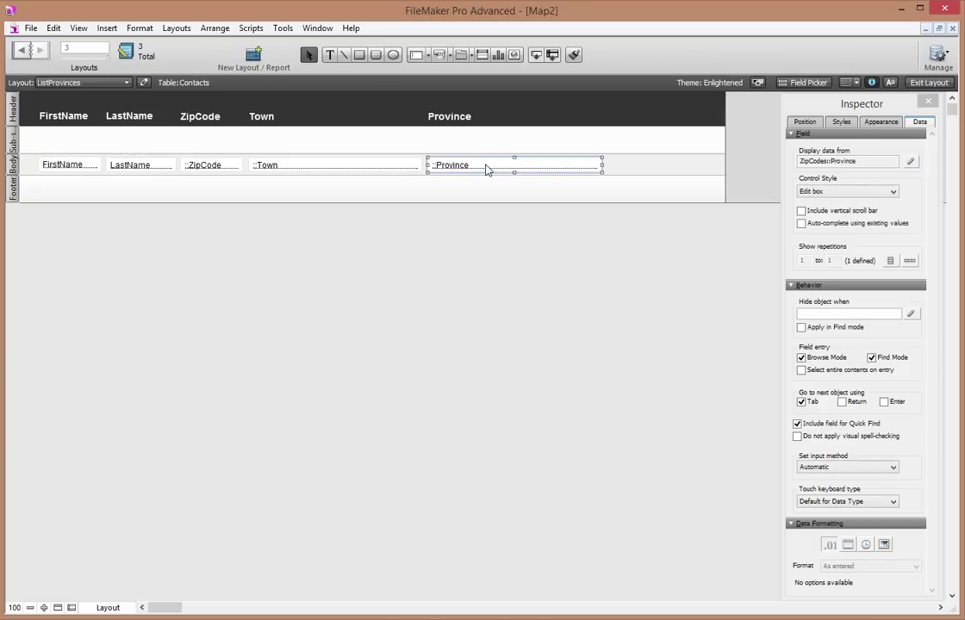
{"action": "left_click_drag", "start_coordinate": [487, 168], "coordinate": [94, 144]}
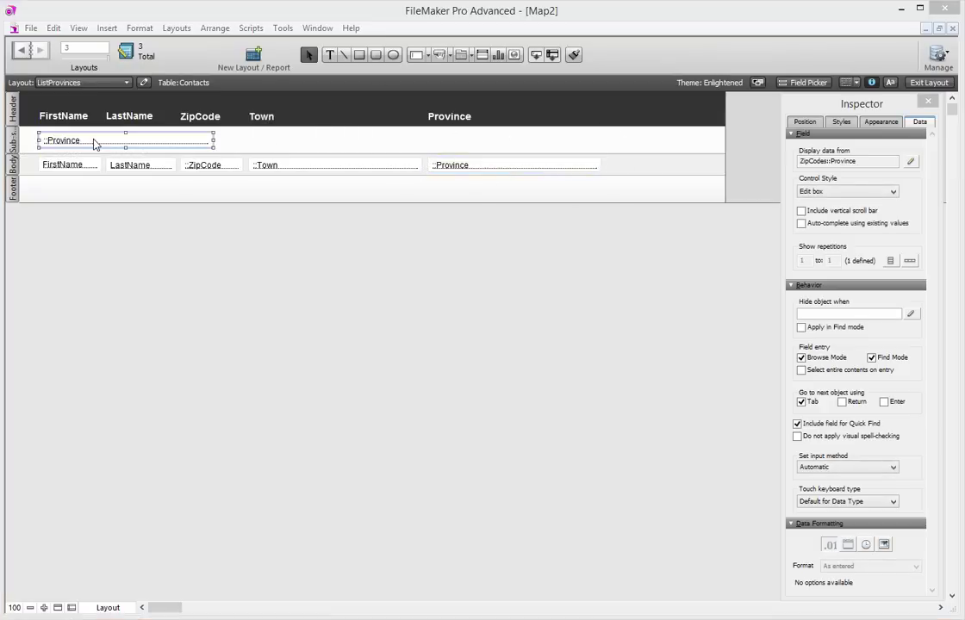
{"action": "double_click", "coordinate": [95, 142]}
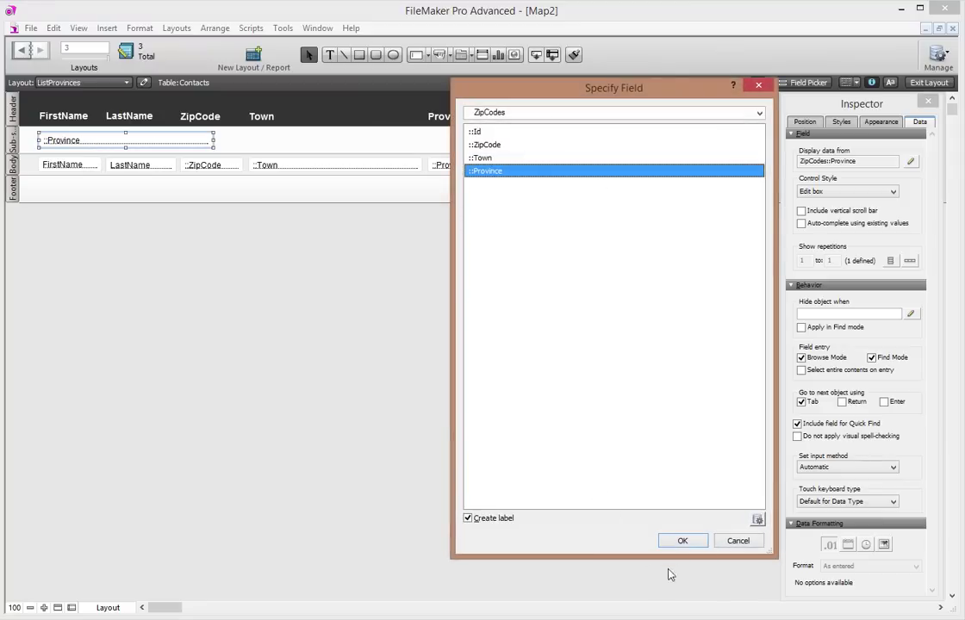
{"action": "left_click", "coordinate": [468, 518]}
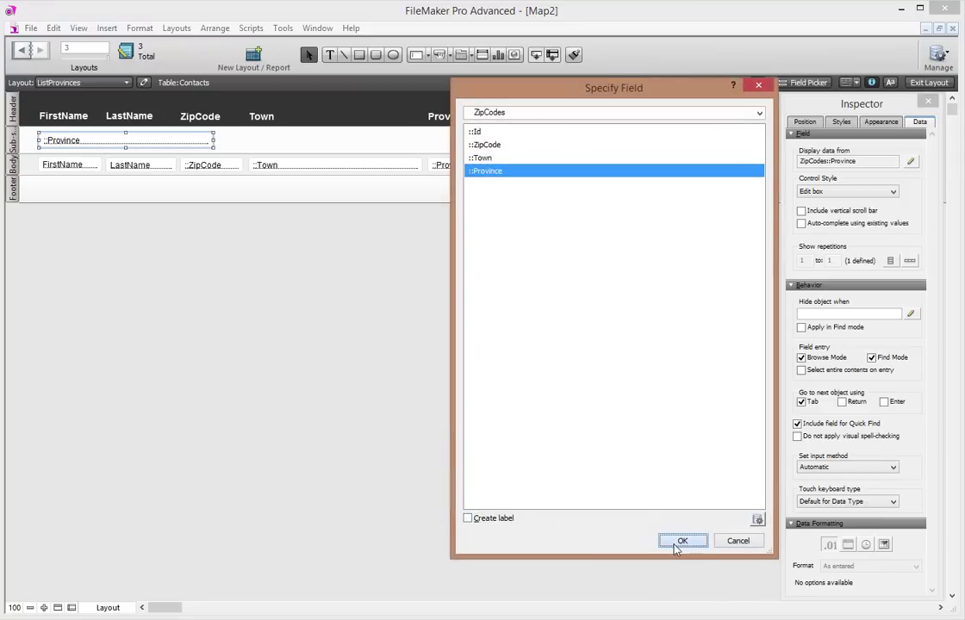
{"action": "left_click", "coordinate": [677, 541]}
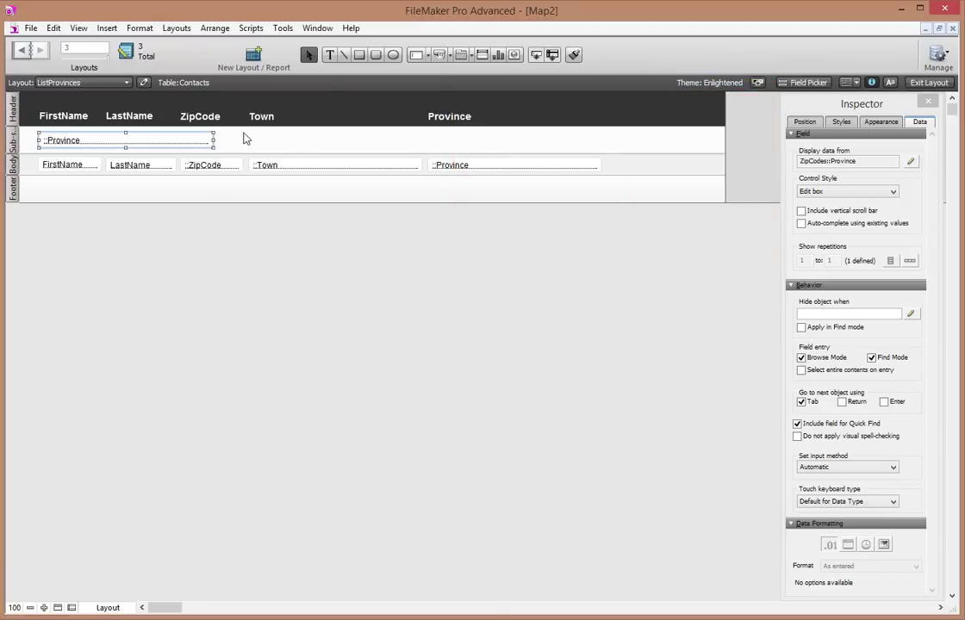
{"action": "key", "text": "Up"}
{"action": "key", "text": "Up"}
{"action": "key", "text": "Up"}
{"action": "key", "text": "Up"}
{"action": "key", "text": "Up"}
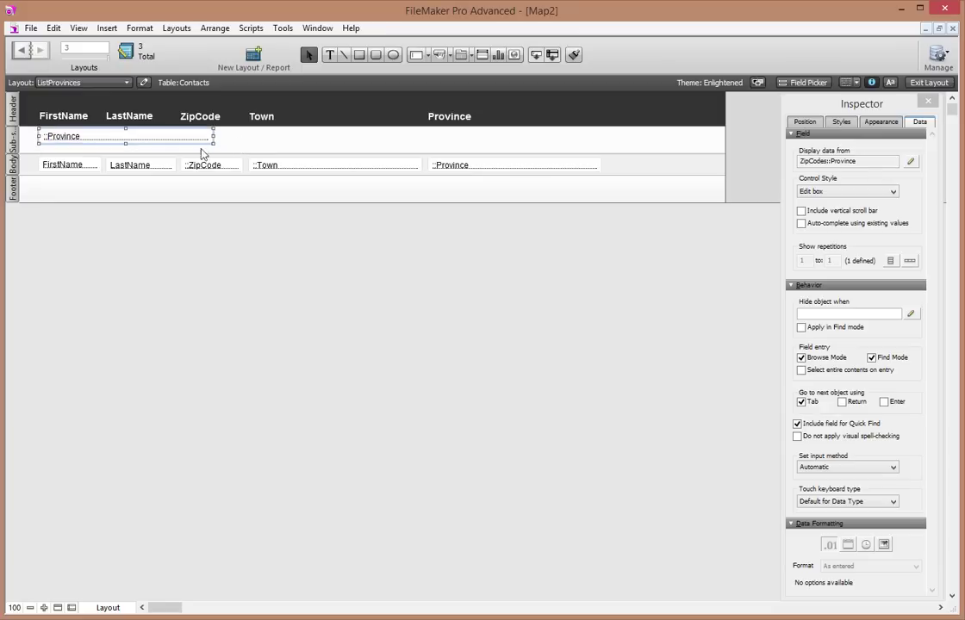
Shorten the sub-summary band, switch to Browse mode and bring up the Sort Records dialog
{"action": "left_click", "coordinate": [17, 148]}
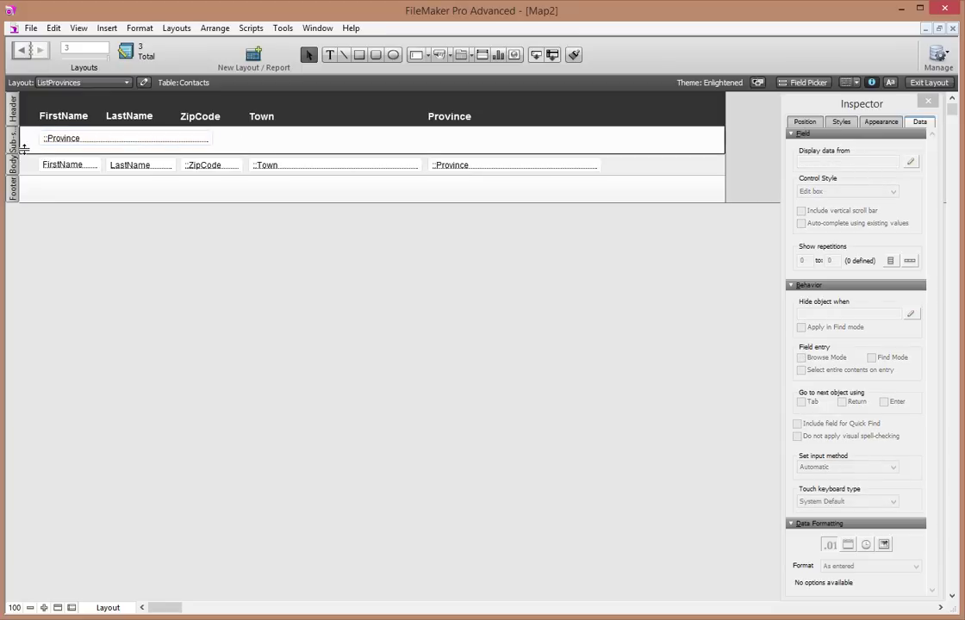
{"action": "left_click_drag", "start_coordinate": [24, 148], "coordinate": [25, 142]}
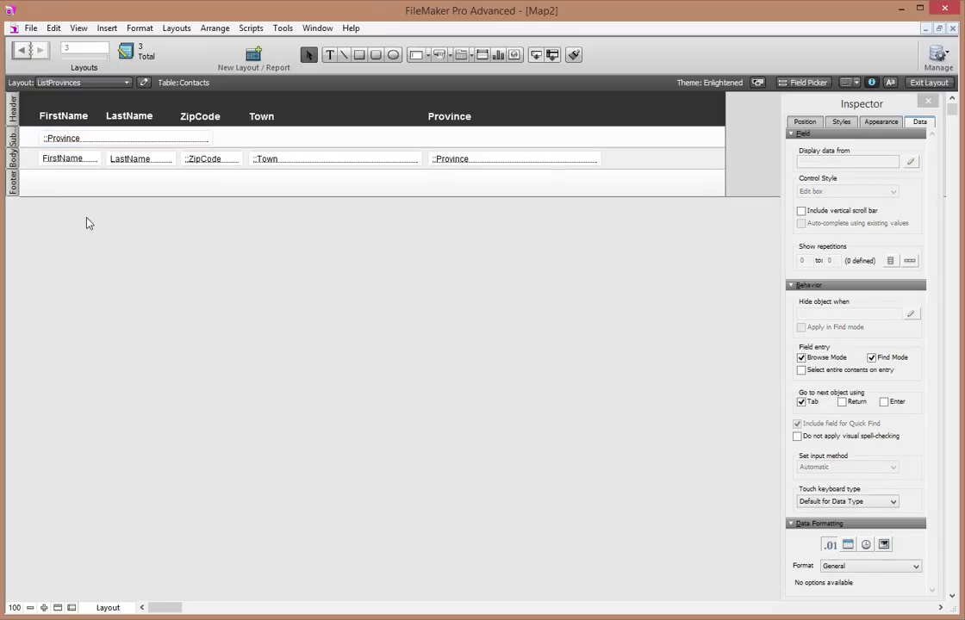
{"action": "key", "text": "ctrl+b"}
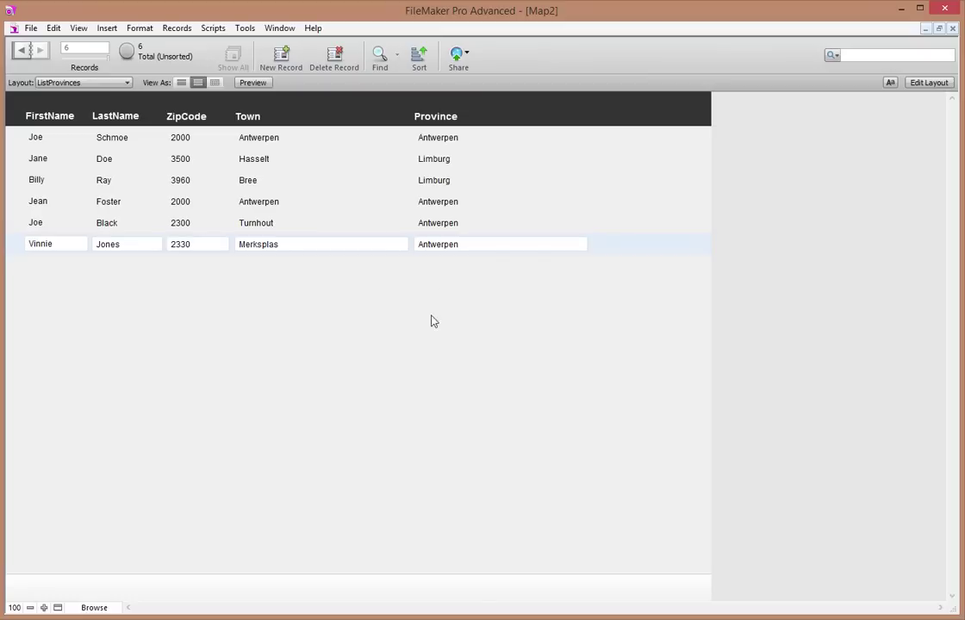
{"action": "left_click", "coordinate": [419, 58]}
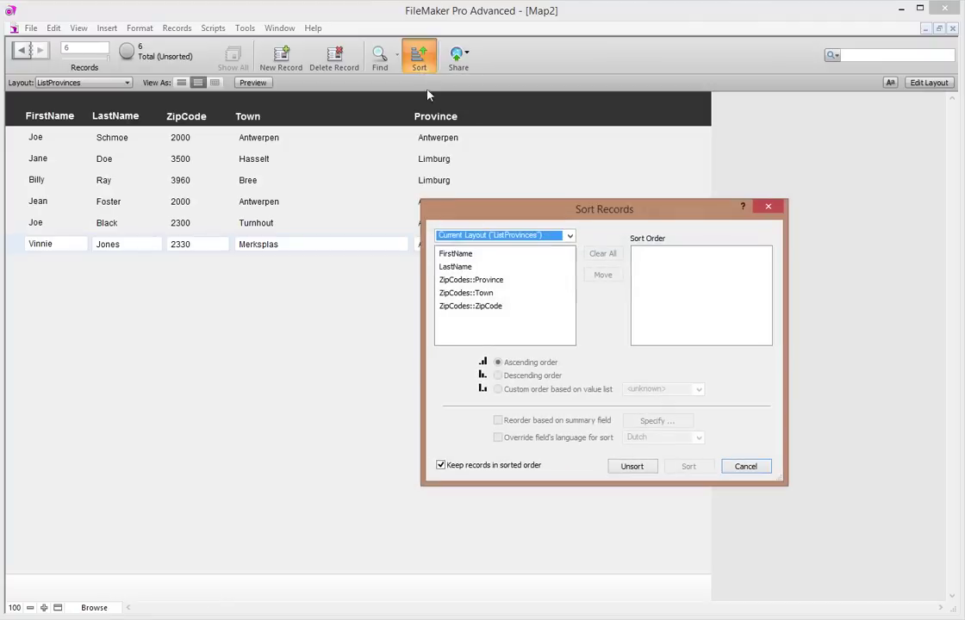
Sort the six contacts by ZipCodes::Province, then switch back to Layout mode
{"action": "double_click", "coordinate": [483, 281]}
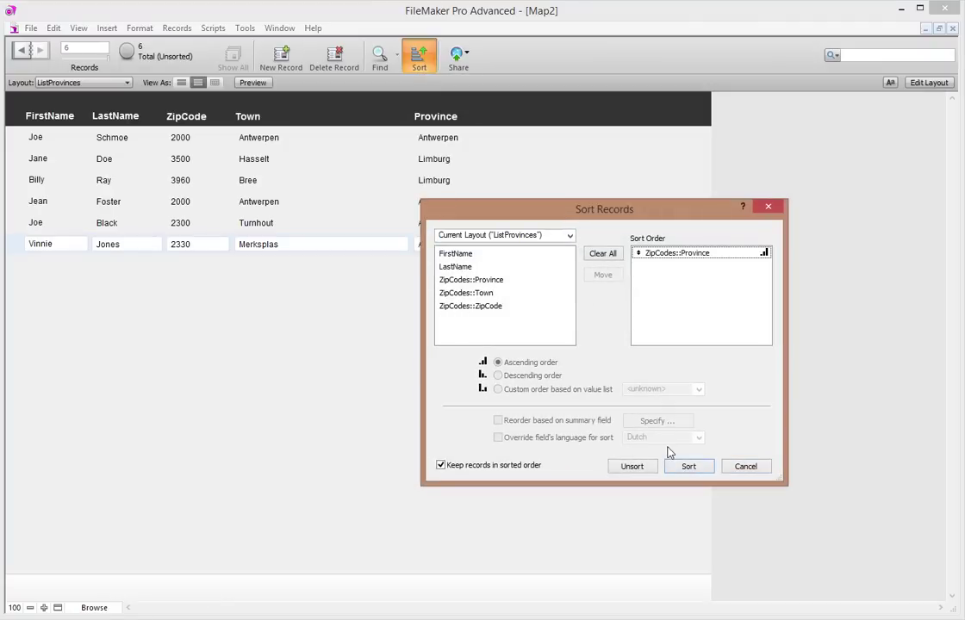
{"action": "left_click", "coordinate": [688, 467]}
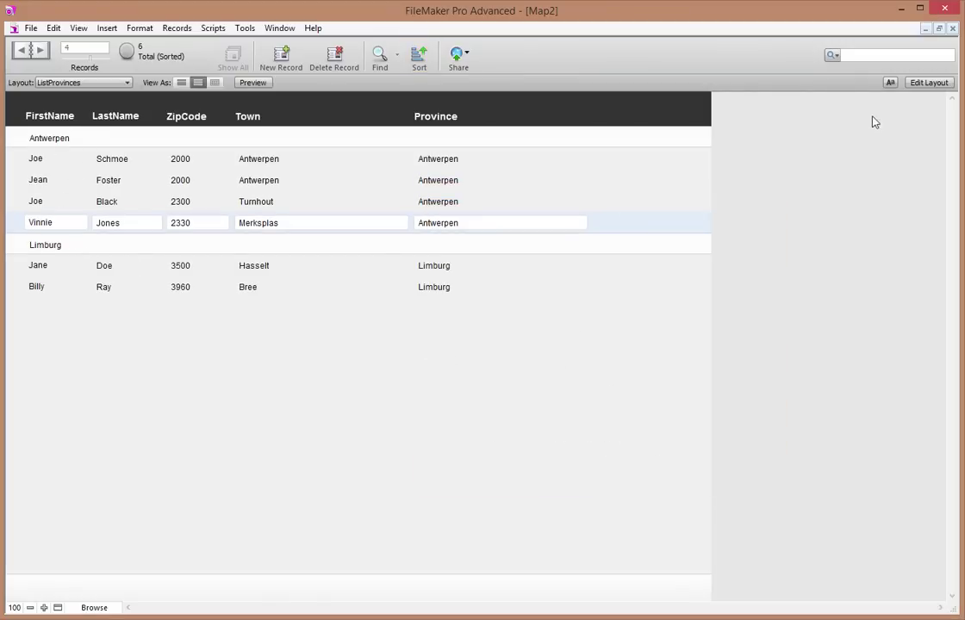
{"action": "left_click", "coordinate": [929, 83]}
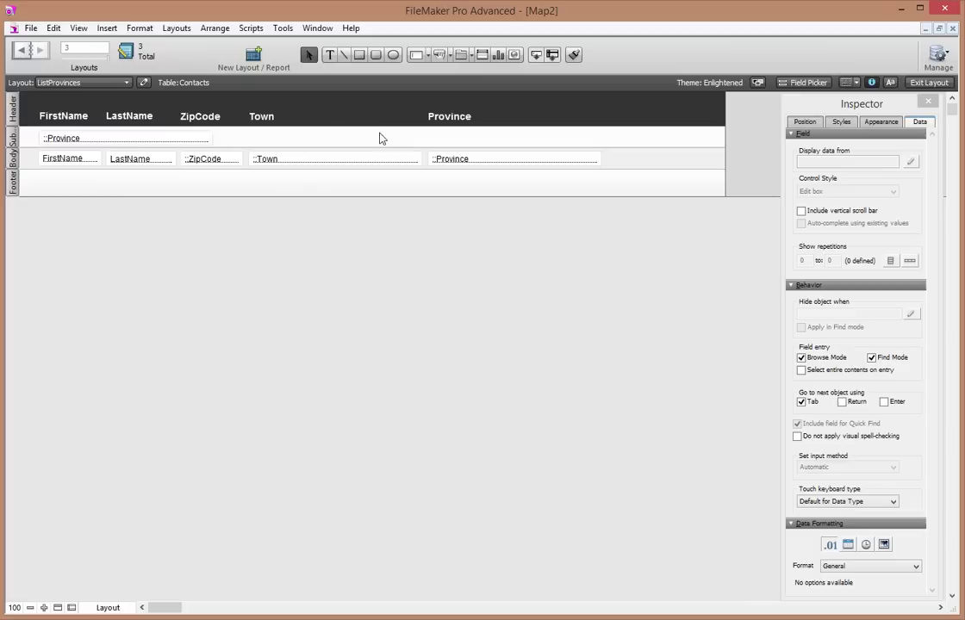
Make the sub-summary Province heading bold at 14 pt and return to Browse mode
{"action": "left_click", "coordinate": [127, 139]}
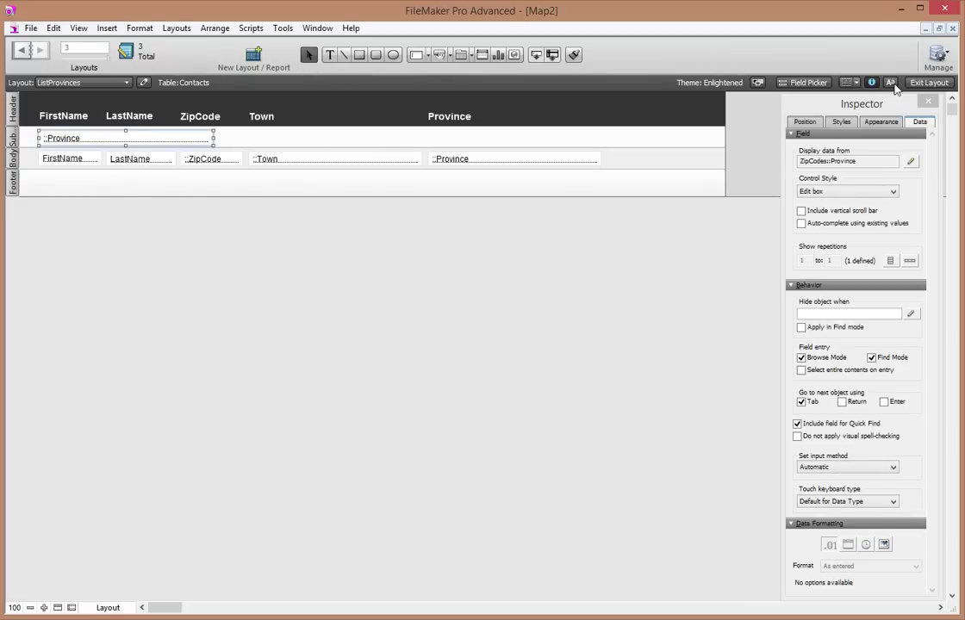
{"action": "left_click", "coordinate": [888, 82]}
{"action": "left_click", "coordinate": [204, 100]}
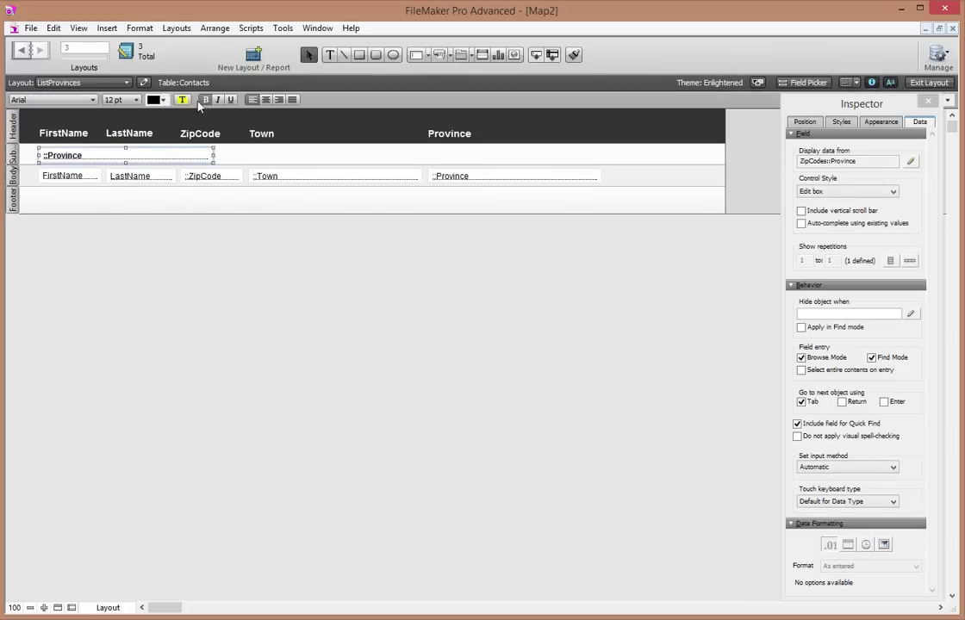
{"action": "left_click", "coordinate": [121, 100]}
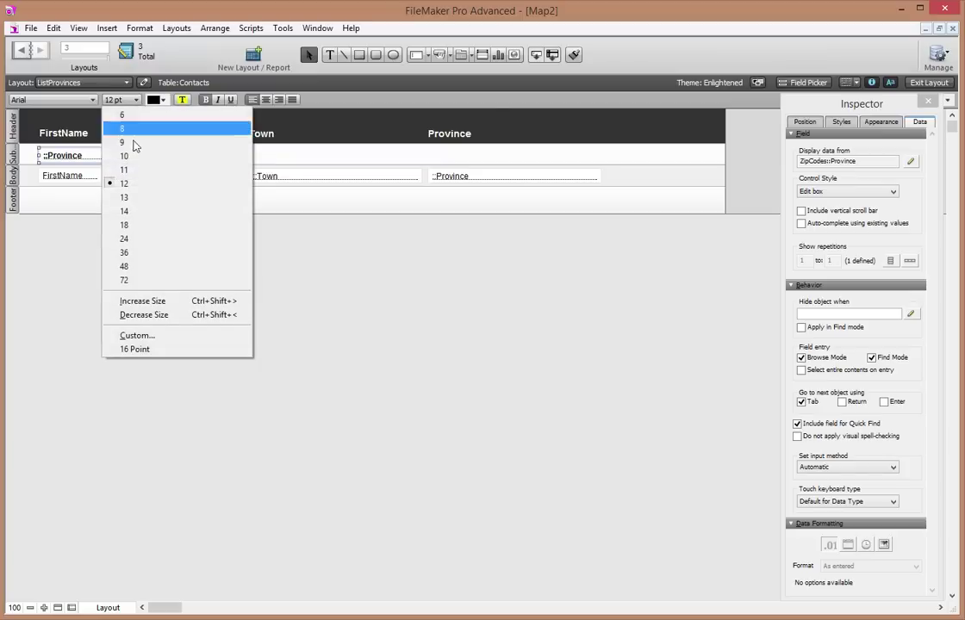
{"action": "left_click", "coordinate": [137, 211]}
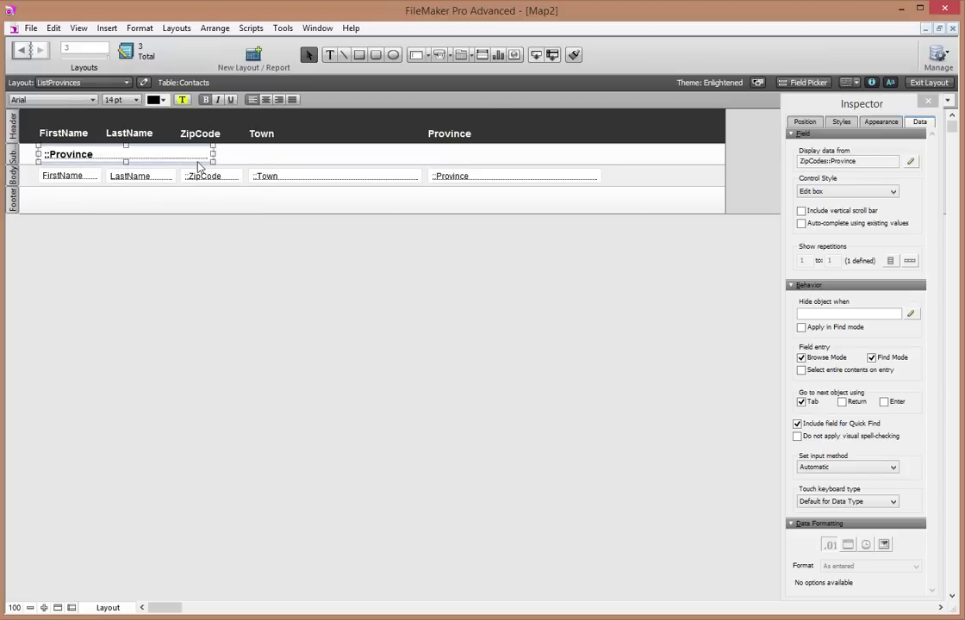
{"action": "left_click", "coordinate": [241, 164]}
{"action": "key", "text": "ctrl+b"}
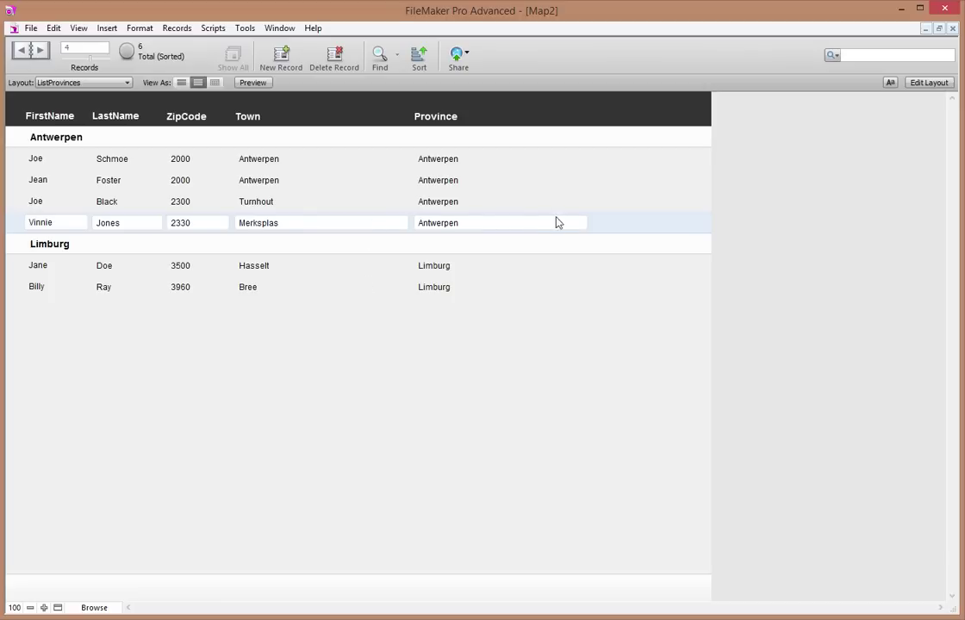
In ListProvinces Layout Setup, show field outlines on every record, then check the result in Browse mode
{"action": "left_click", "coordinate": [927, 81]}
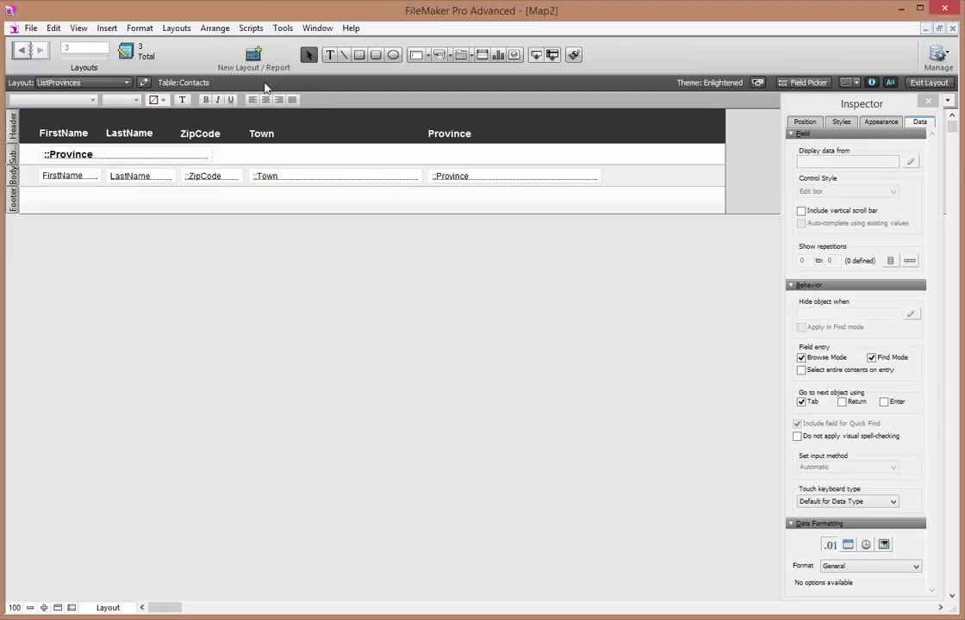
{"action": "left_click", "coordinate": [268, 82]}
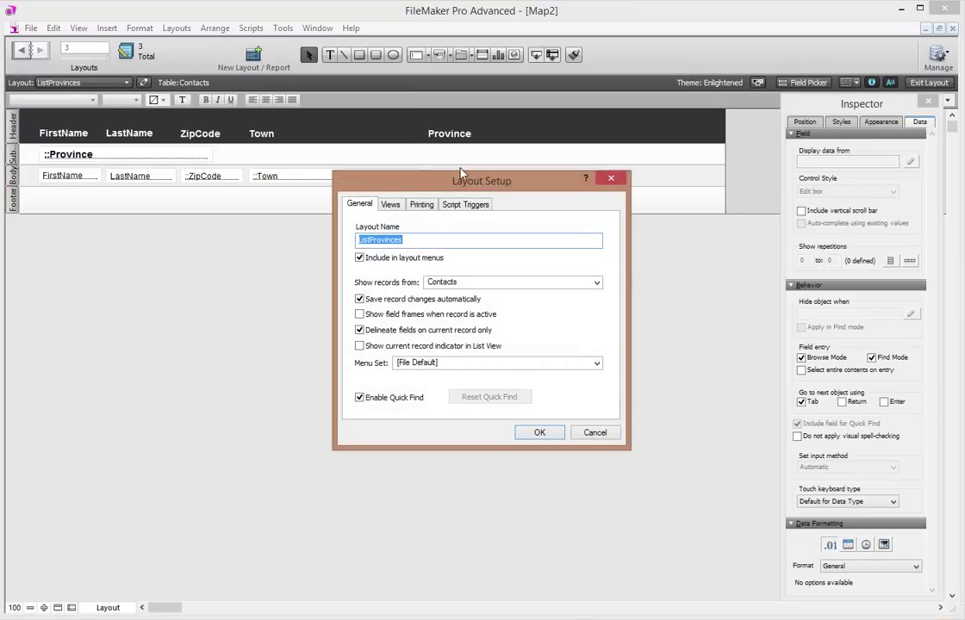
{"action": "left_click", "coordinate": [380, 333]}
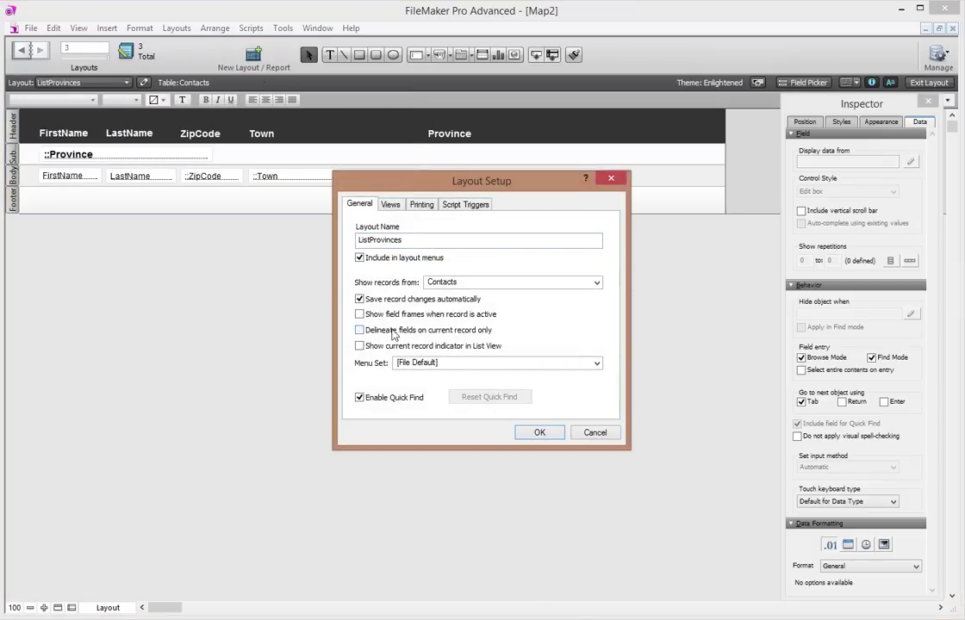
{"action": "left_click", "coordinate": [540, 433]}
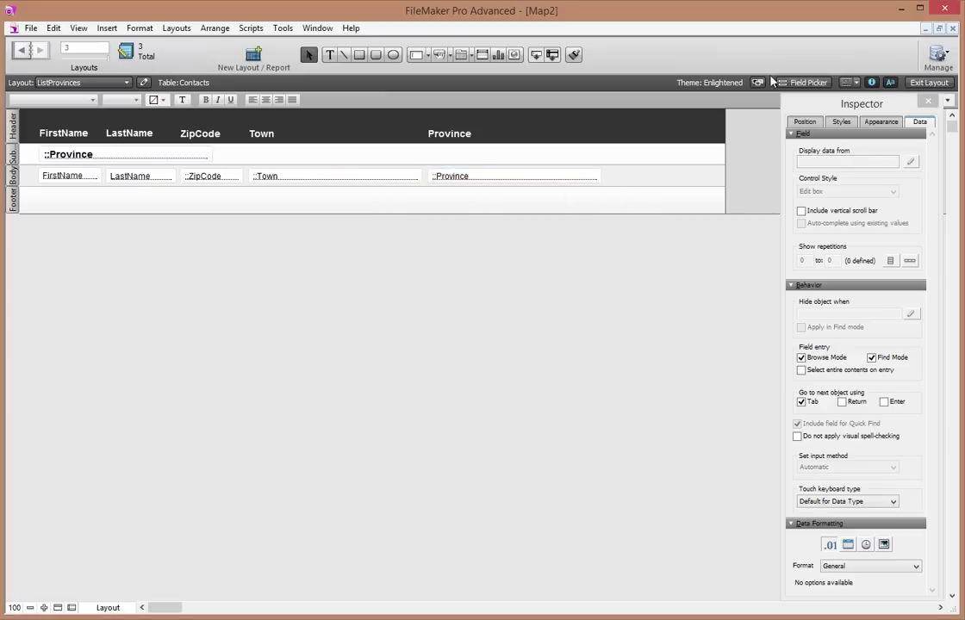
{"action": "left_click", "coordinate": [929, 82]}
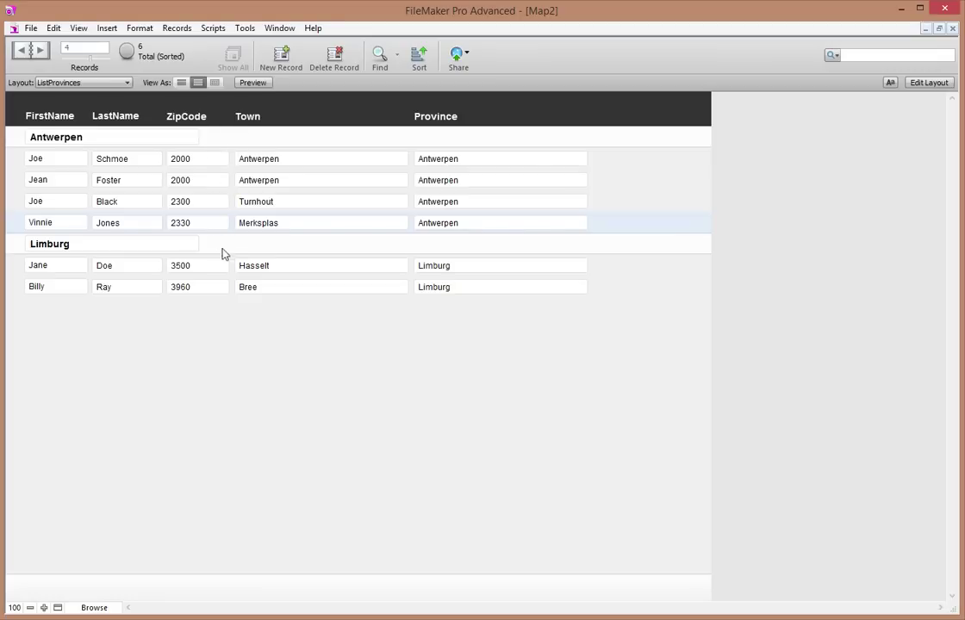
{"action": "left_click", "coordinate": [929, 83]}
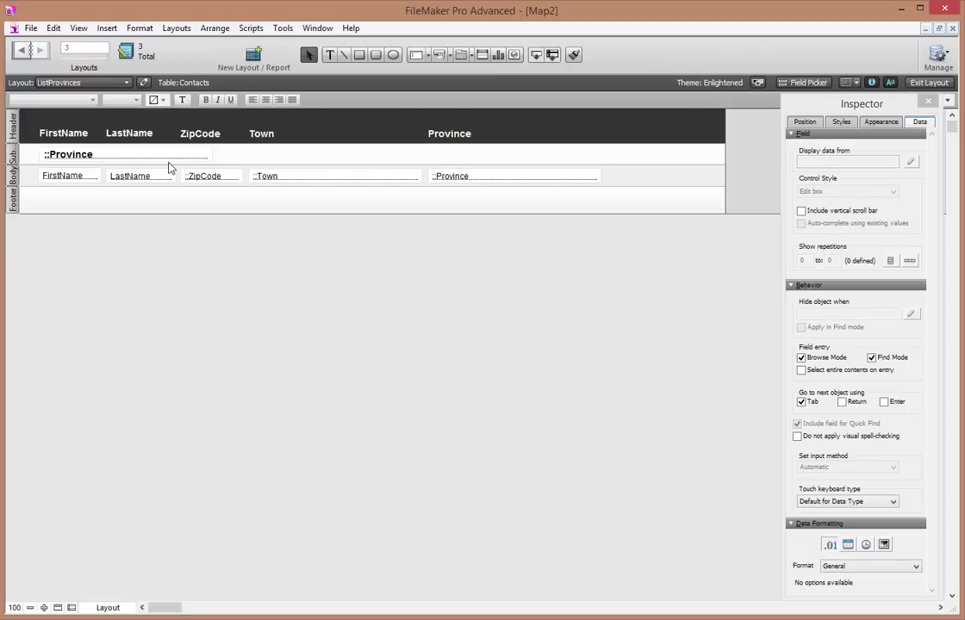
Add a Summary field s_CountId to the Contacts table that counts the Id field
{"action": "left_click", "coordinate": [31, 27]}
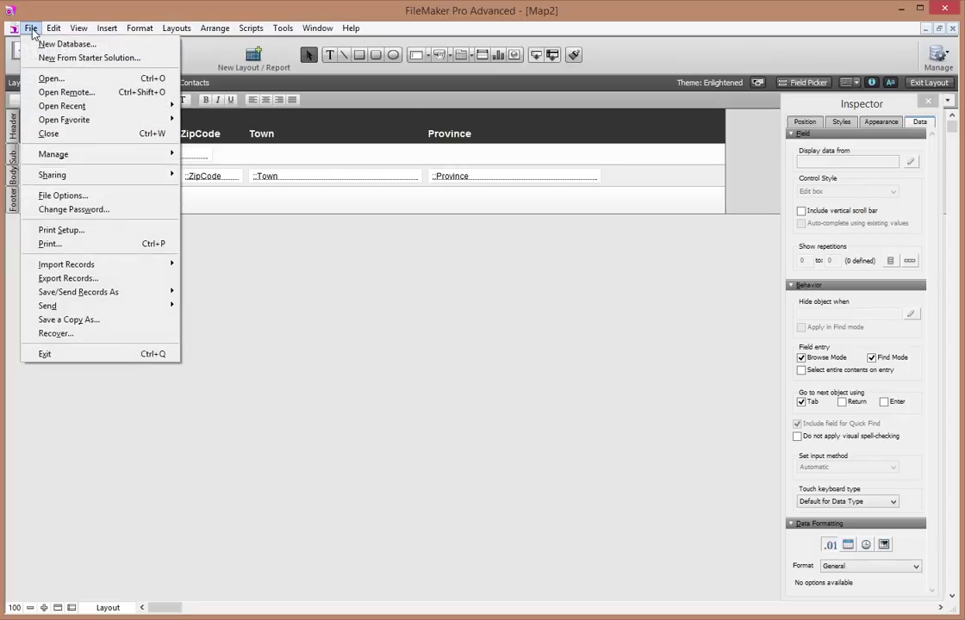
{"action": "mouse_move", "coordinate": [144, 155]}
{"action": "left_click", "coordinate": [211, 154]}
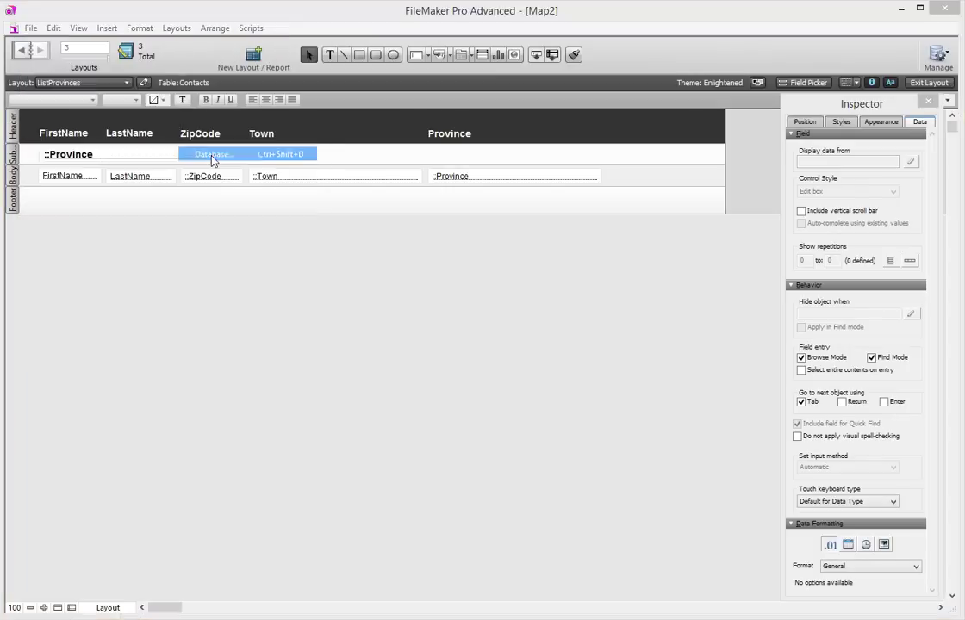
{"action": "left_click", "coordinate": [65, 43]}
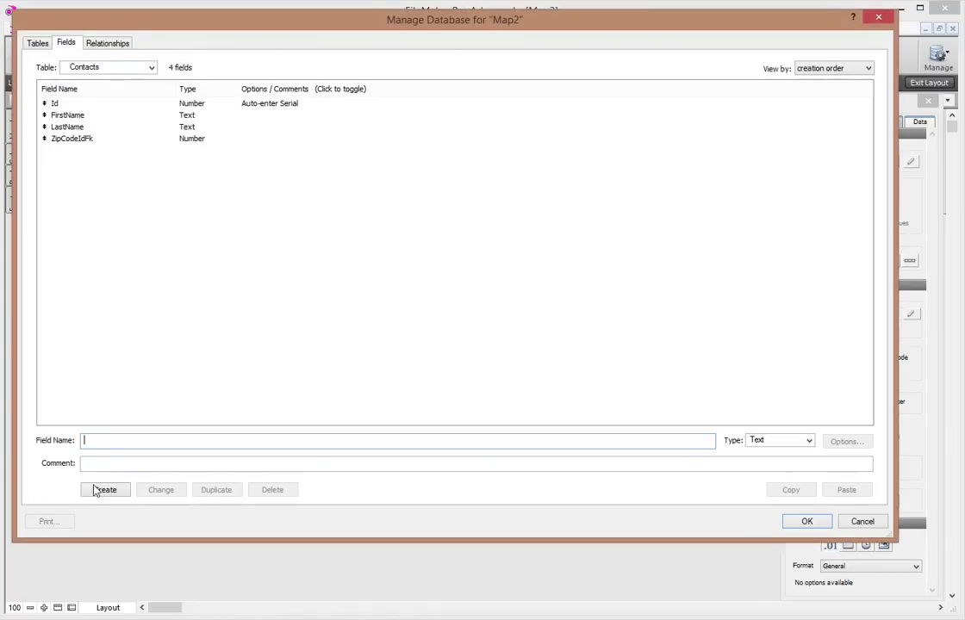
{"action": "left_click", "coordinate": [746, 440]}
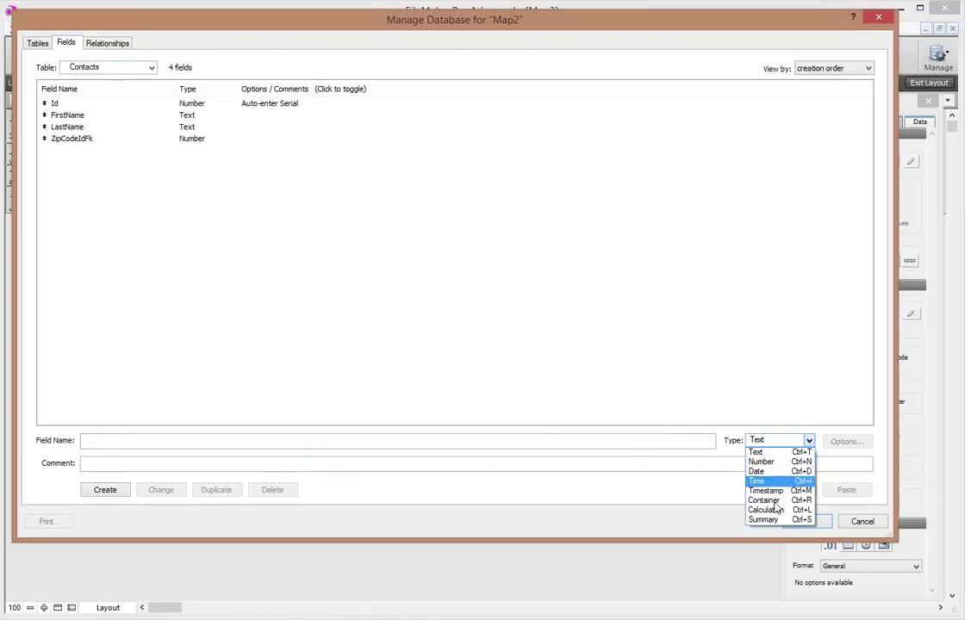
{"action": "left_click", "coordinate": [771, 520]}
{"action": "left_click", "coordinate": [410, 441]}
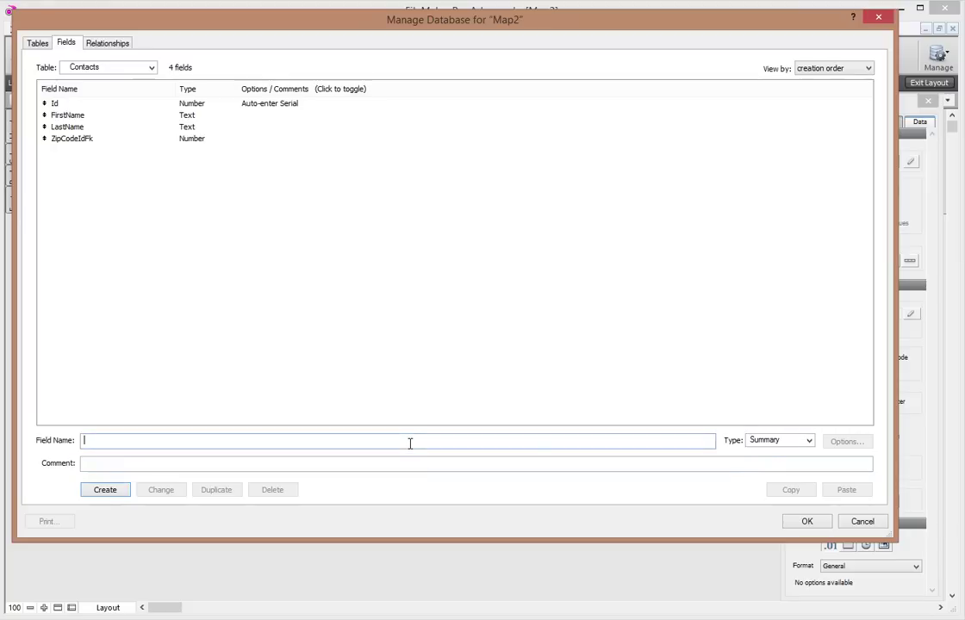
{"action": "type", "text": "s_CountId"}
{"action": "left_click", "coordinate": [122, 491]}
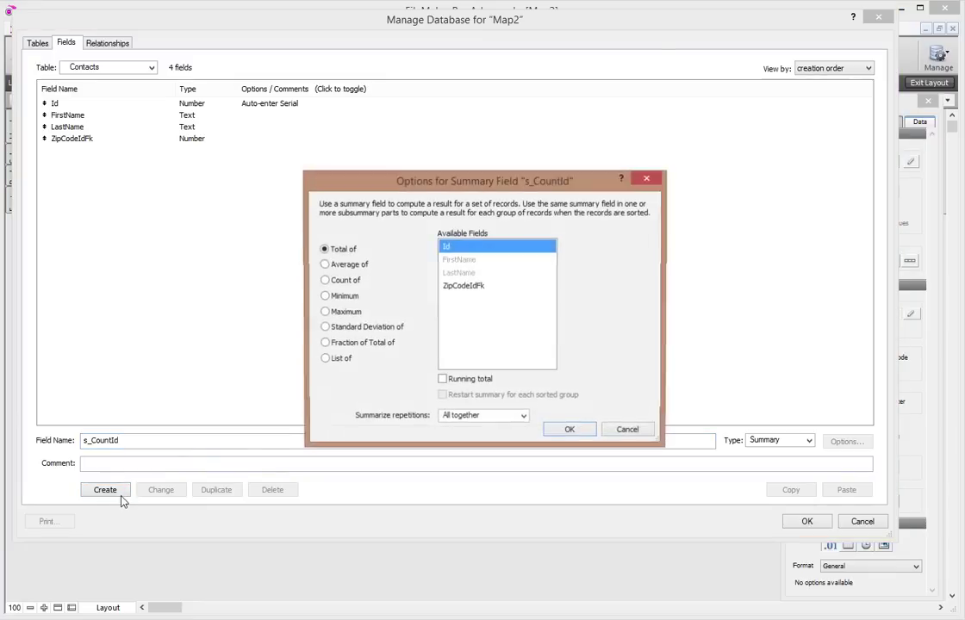
{"action": "left_click", "coordinate": [342, 285]}
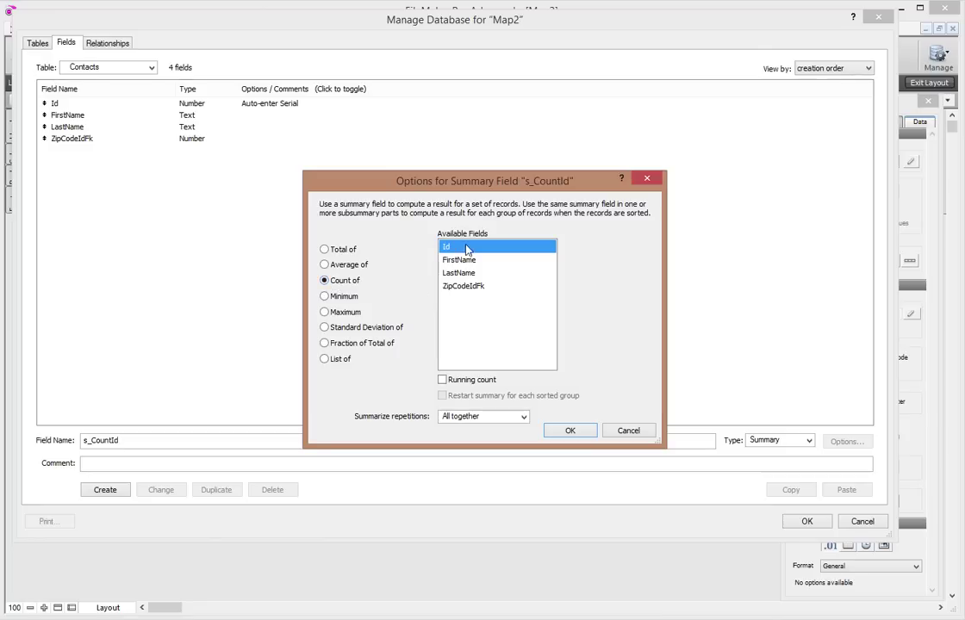
{"action": "left_click", "coordinate": [571, 430]}
{"action": "left_click", "coordinate": [805, 520]}
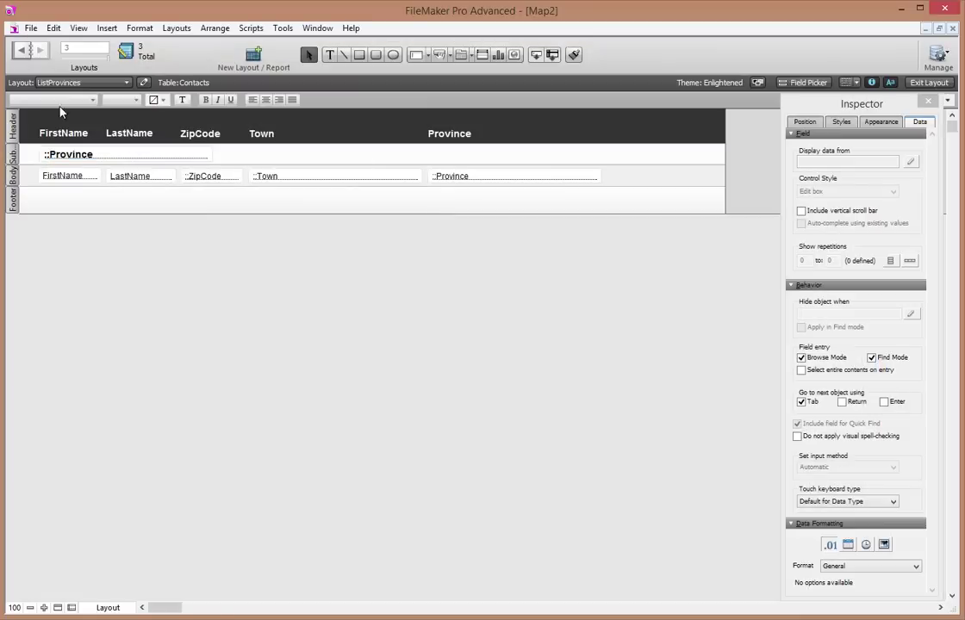
Switch to the Contacts layout and display its records in Table View
{"action": "left_click", "coordinate": [926, 82]}
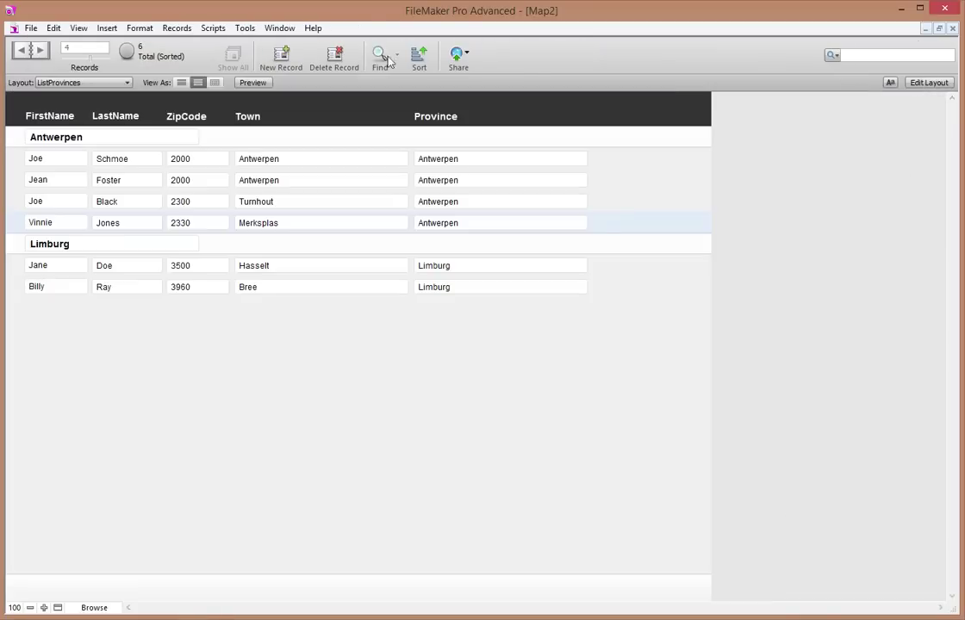
{"action": "left_click", "coordinate": [83, 82]}
{"action": "left_click", "coordinate": [95, 100]}
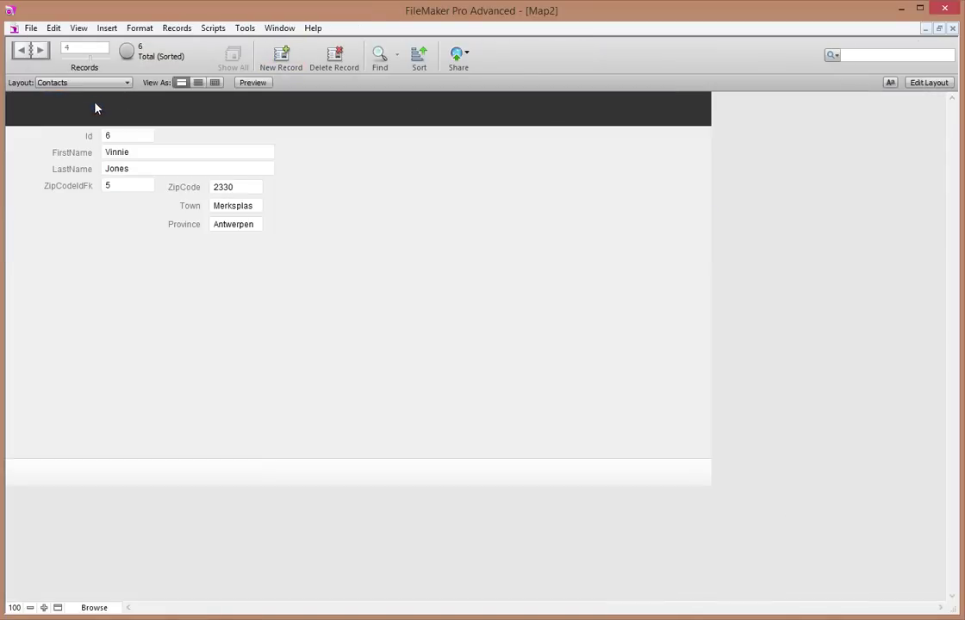
{"action": "left_click", "coordinate": [215, 83]}
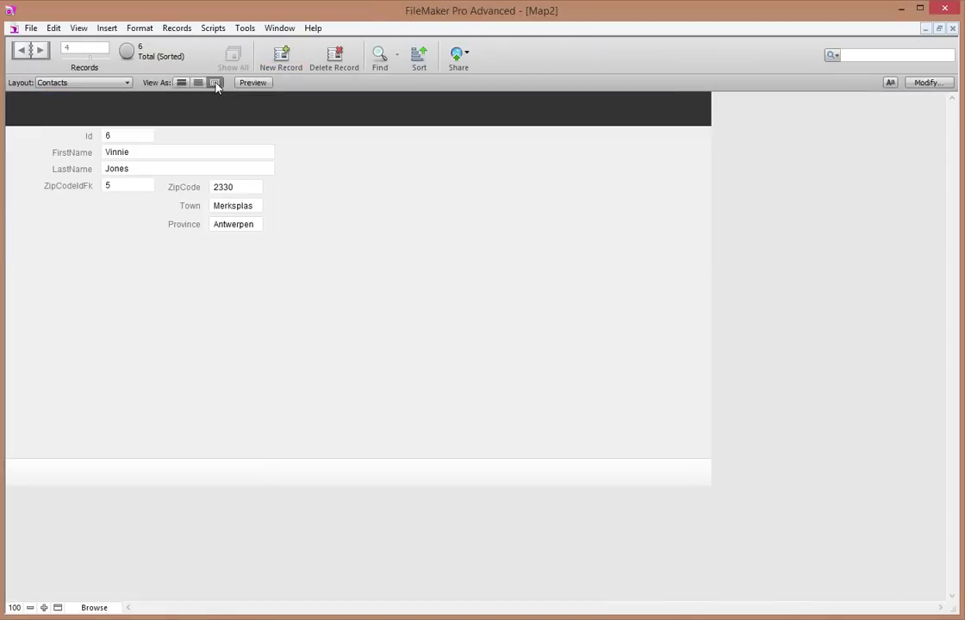
Add s_CountId as a table column, which reads 6 on every row
{"action": "left_click", "coordinate": [925, 83]}
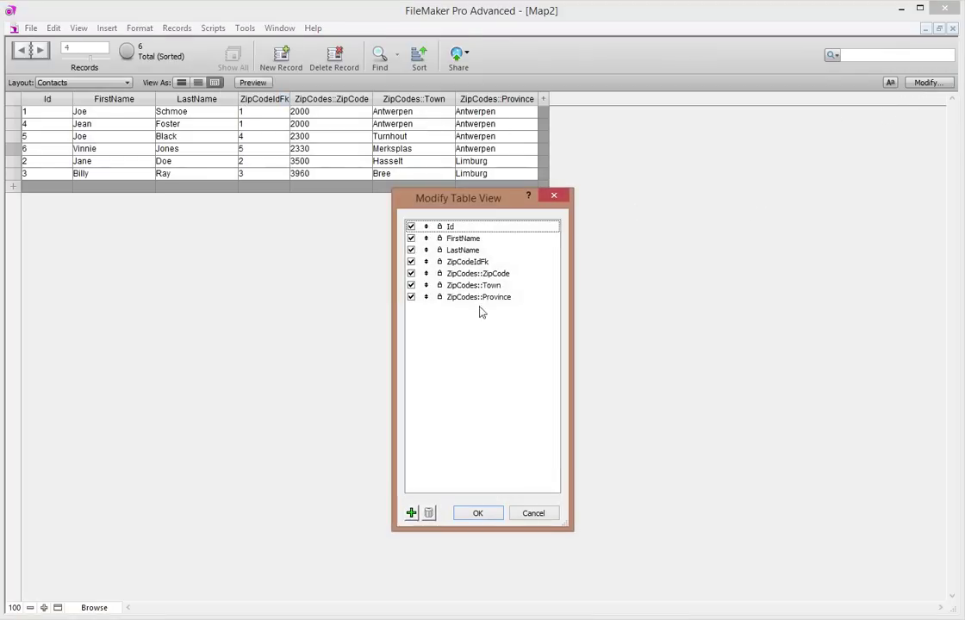
{"action": "left_click", "coordinate": [412, 512]}
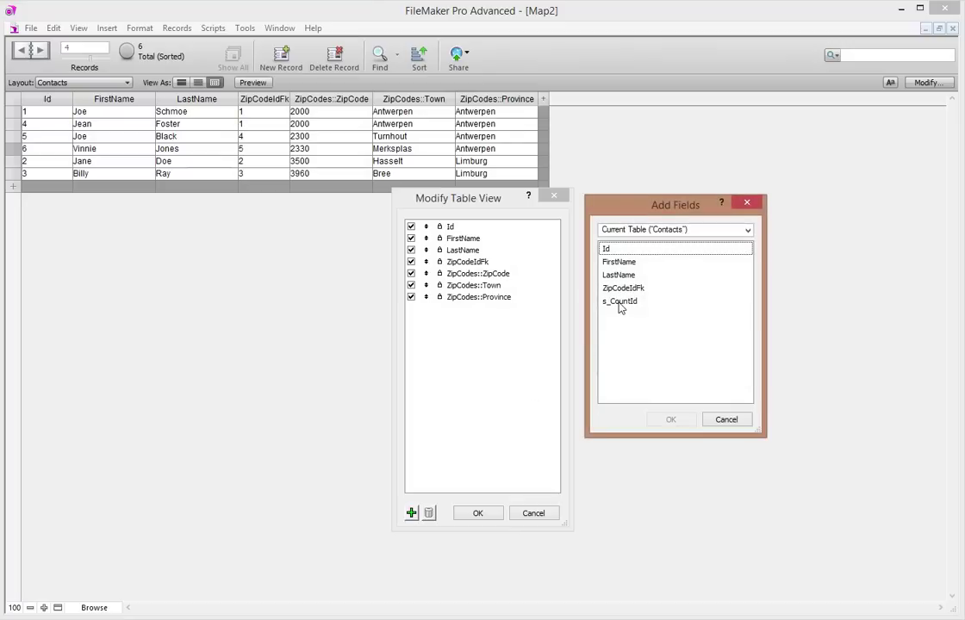
{"action": "left_click", "coordinate": [646, 303]}
{"action": "left_click", "coordinate": [685, 422]}
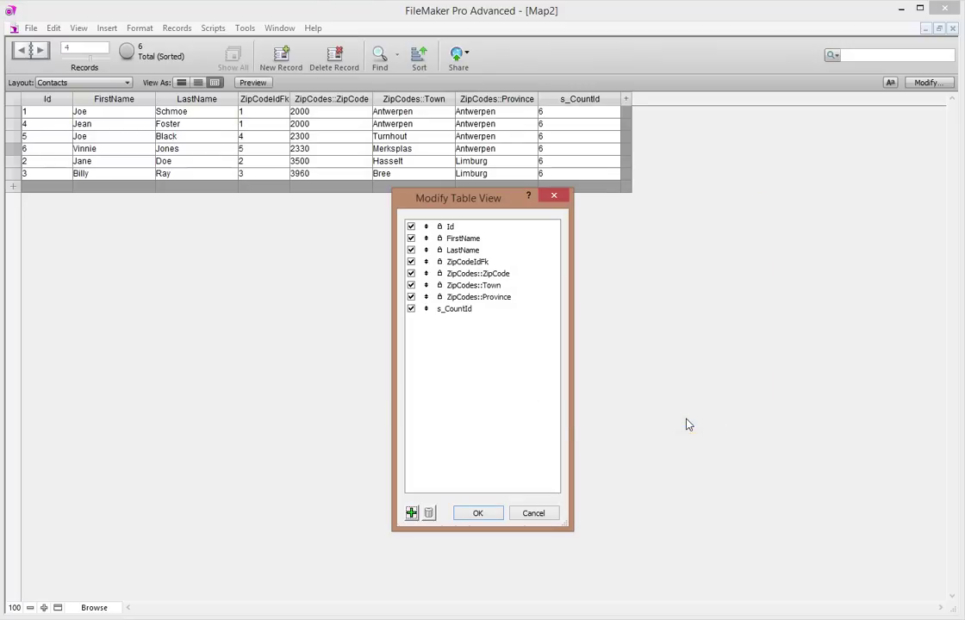
{"action": "left_click", "coordinate": [470, 513]}
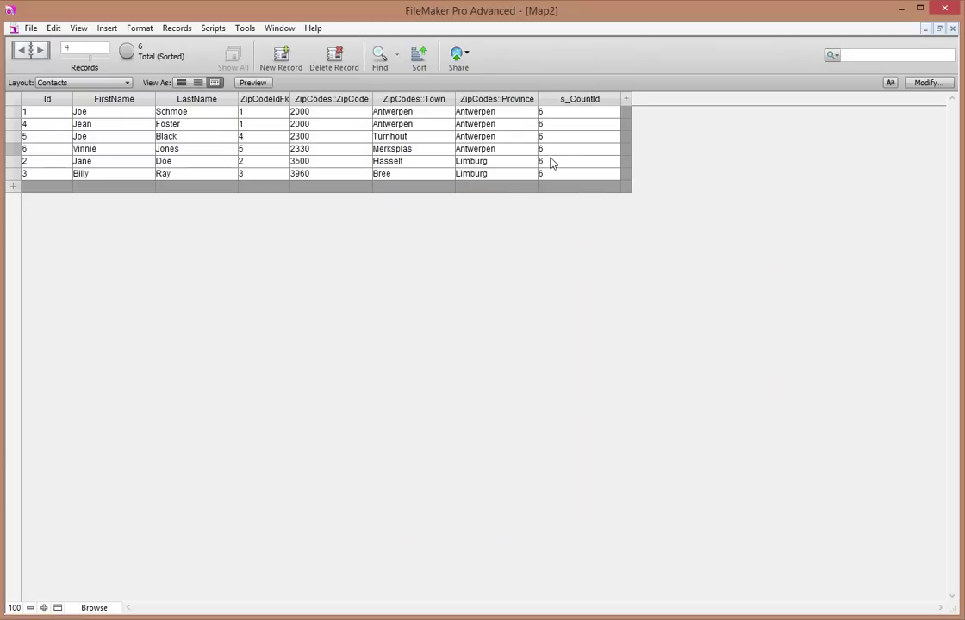
{"action": "left_click", "coordinate": [551, 160]}
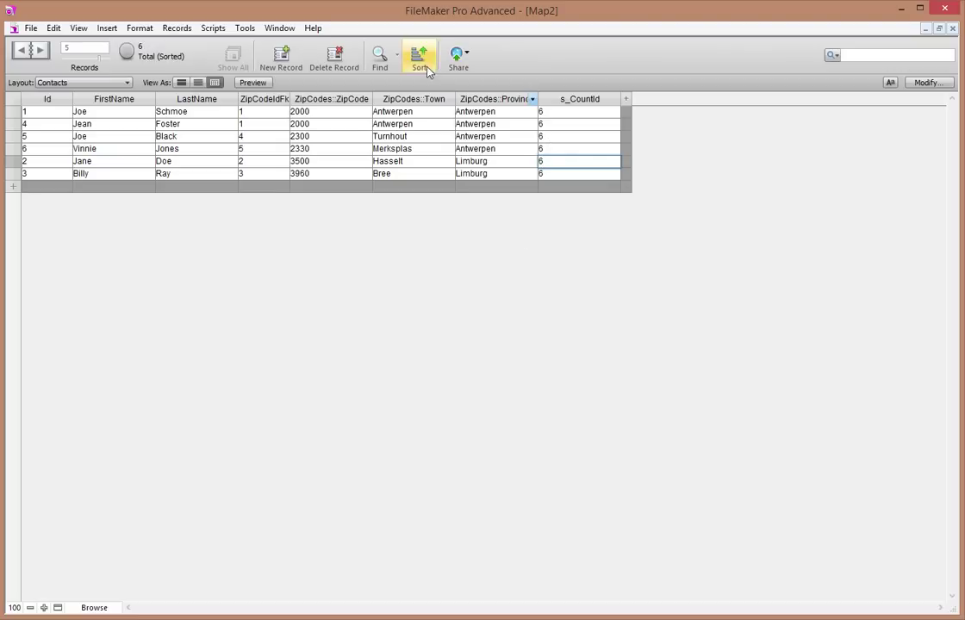
Try a find for town 'Antwer', dismiss the no-match message, and check Antwerpen's spelling
{"action": "left_click", "coordinate": [379, 57]}
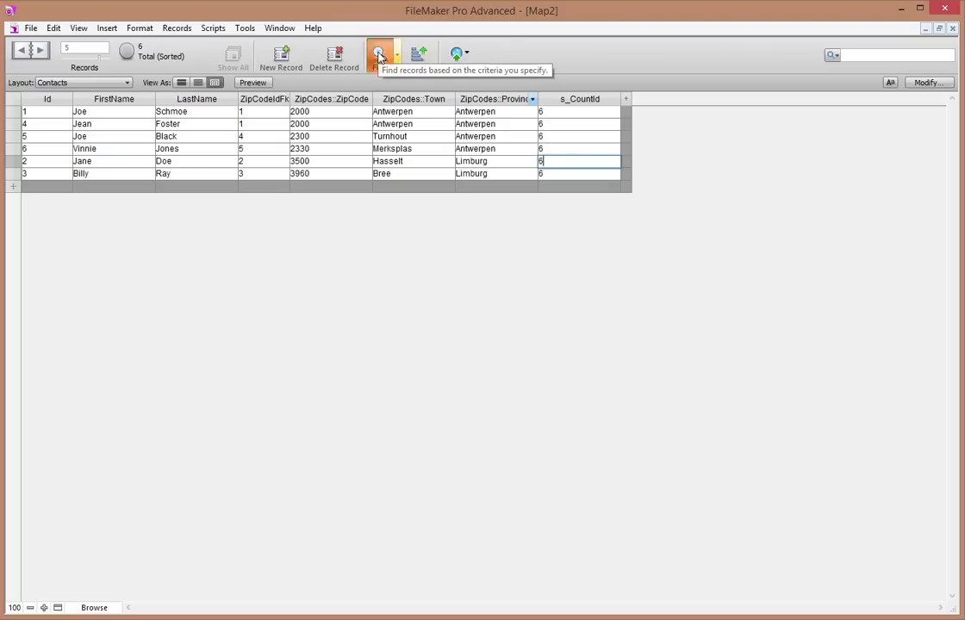
{"action": "left_click", "coordinate": [393, 113]}
{"action": "type", "text": "An"}
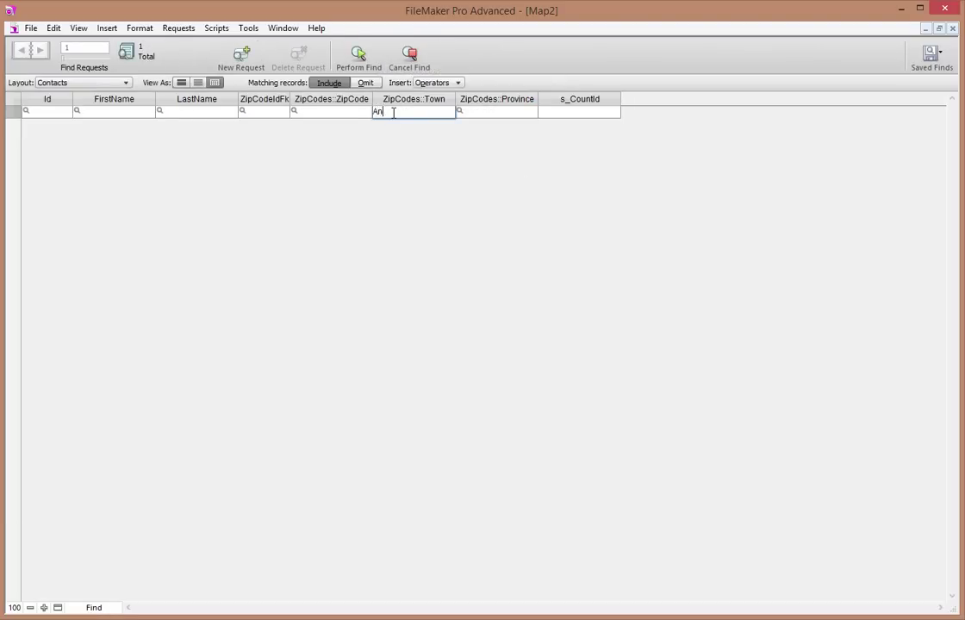
{"action": "type", "text": "twerrpen"}
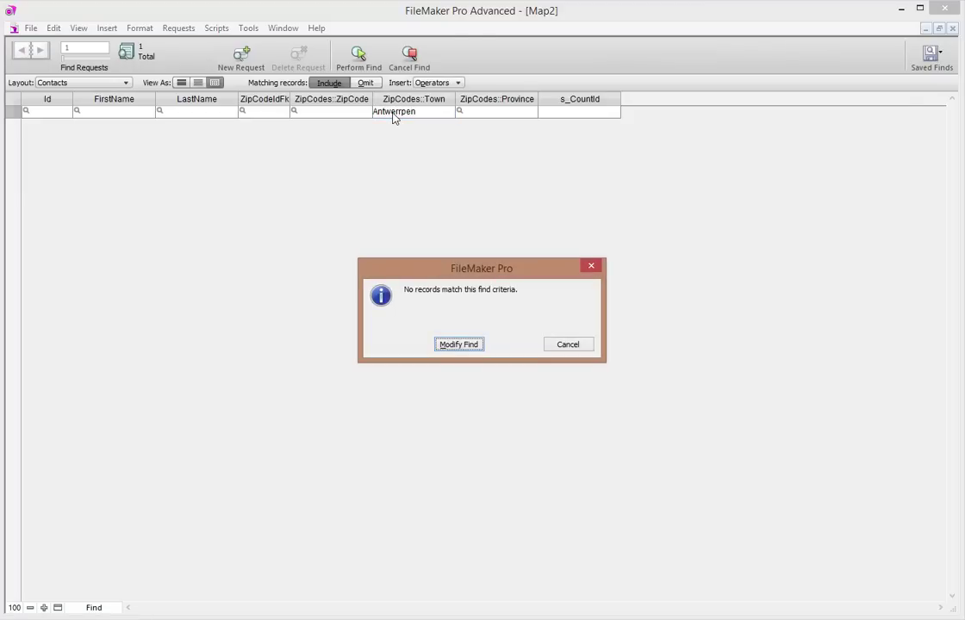
{"action": "left_click", "coordinate": [572, 346]}
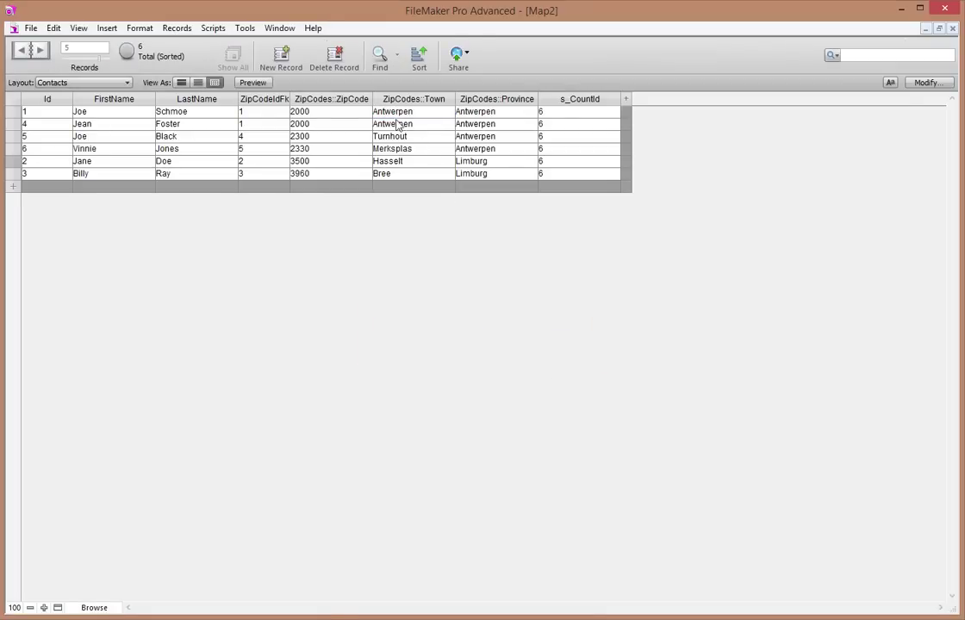
{"action": "left_click", "coordinate": [427, 113]}
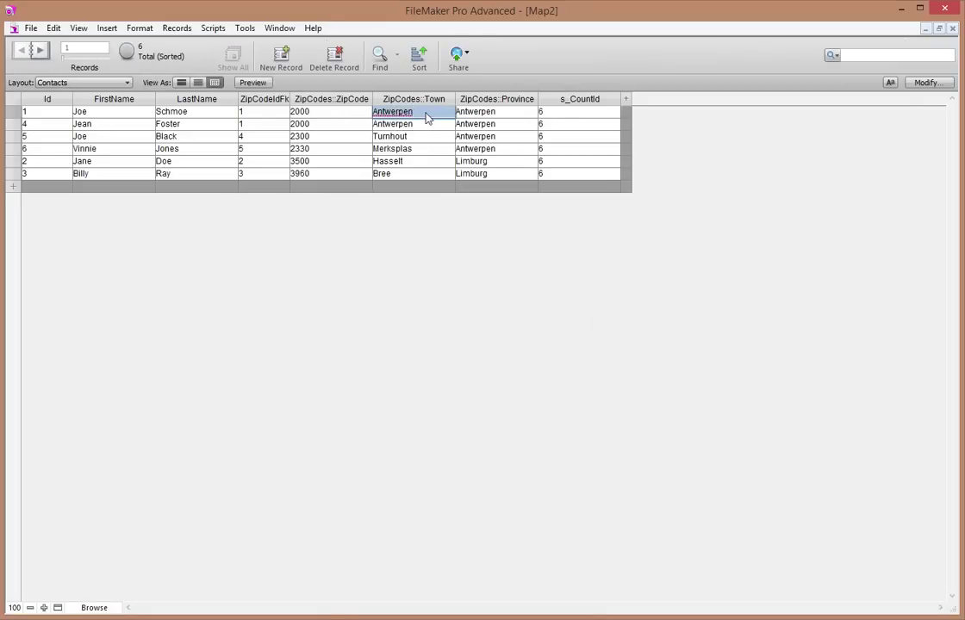
Find the contacts in Antwerpen and view the two matches on the ListProvinces layout
{"action": "left_click", "coordinate": [379, 59]}
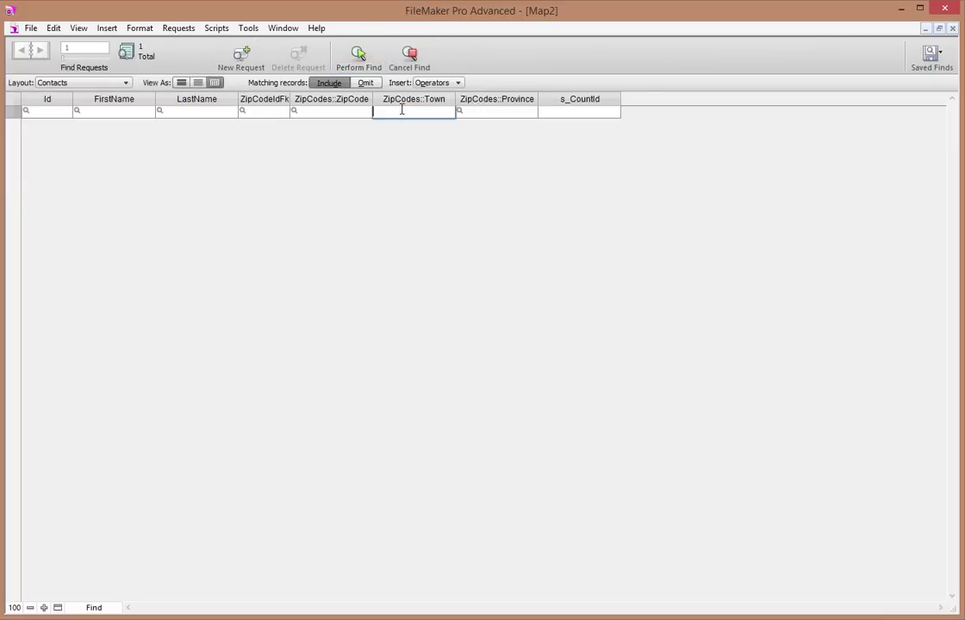
{"action": "key", "text": "ctrl+apostrophe"}
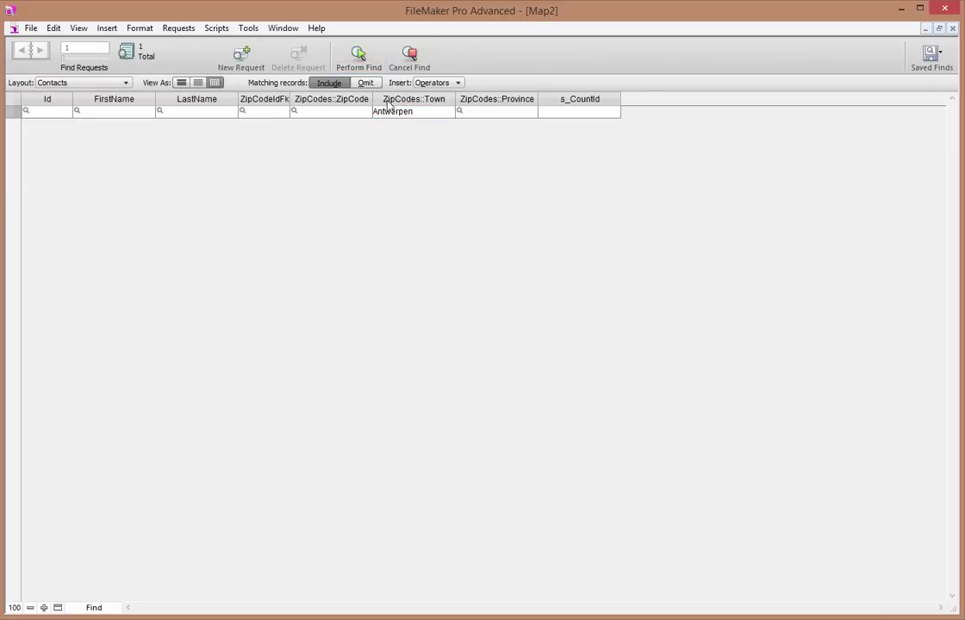
{"action": "left_click", "coordinate": [358, 57]}
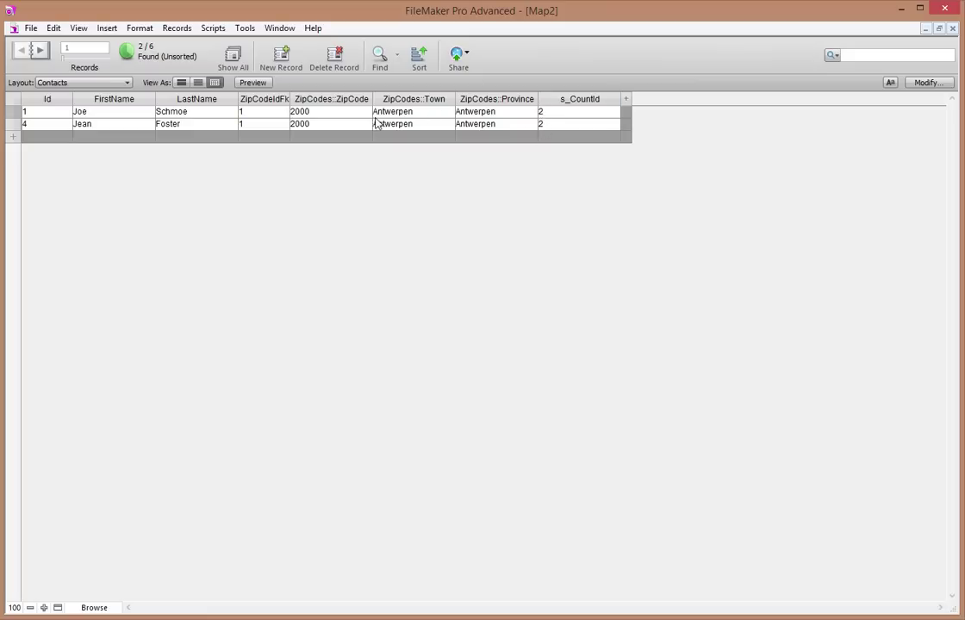
{"action": "left_click", "coordinate": [93, 83]}
{"action": "left_click", "coordinate": [93, 126]}
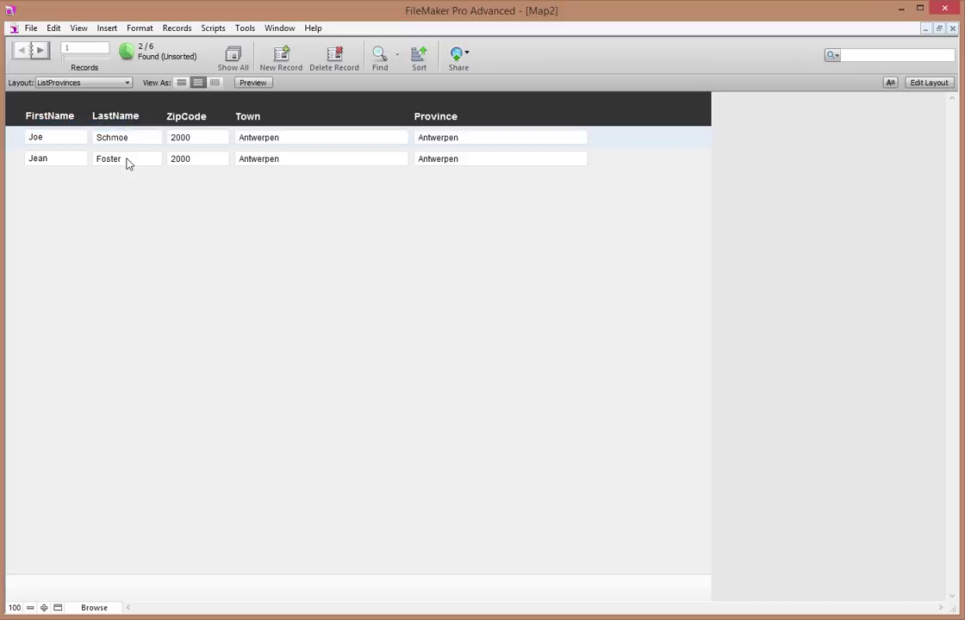
Show all six contact records again and return to editing the ListProvinces layout
{"action": "left_click", "coordinate": [74, 86]}
{"action": "left_click", "coordinate": [75, 86]}
{"action": "left_click", "coordinate": [76, 86]}
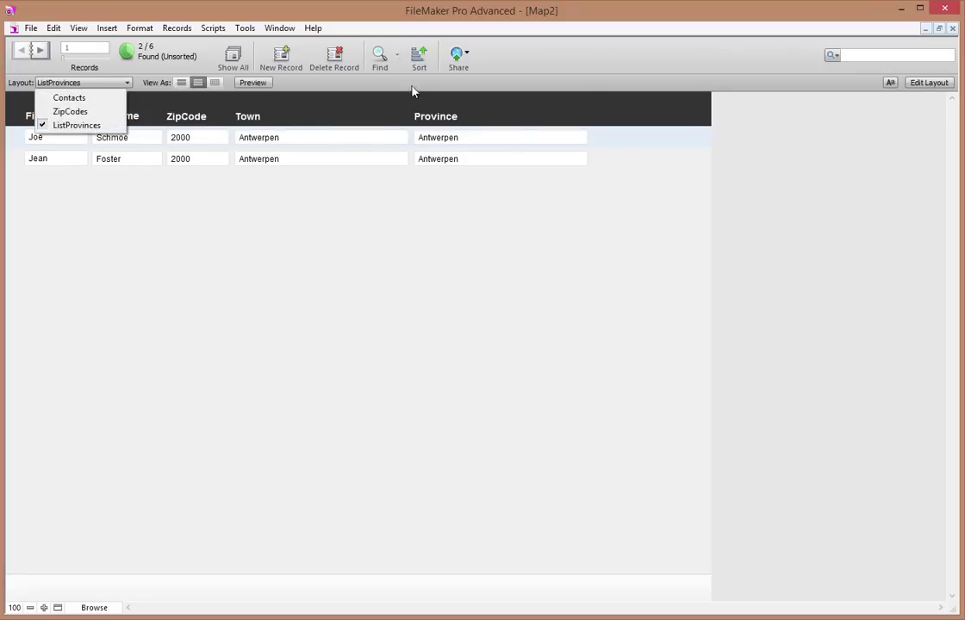
{"action": "left_click", "coordinate": [234, 67]}
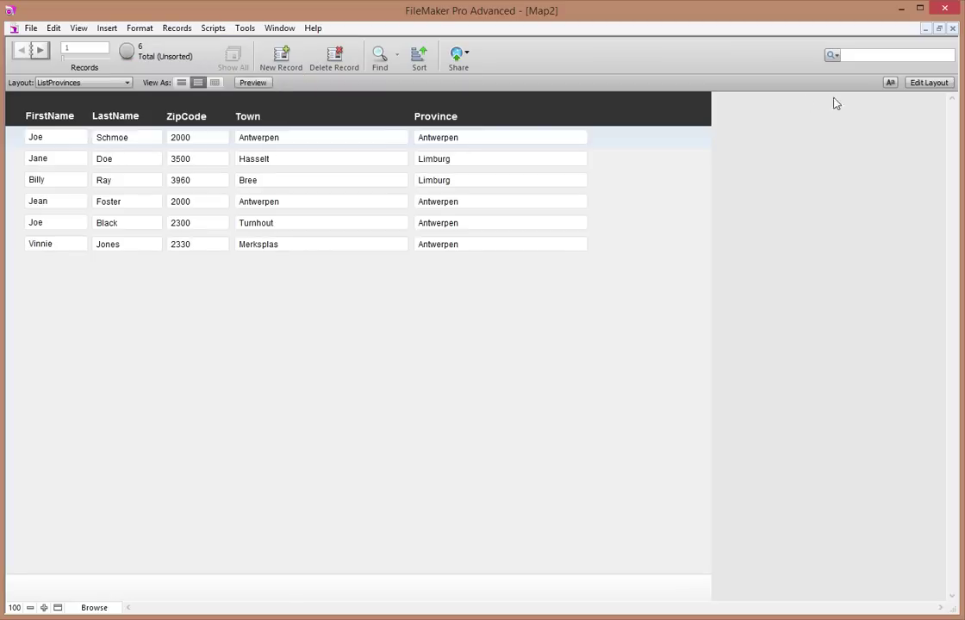
{"action": "left_click", "coordinate": [935, 84]}
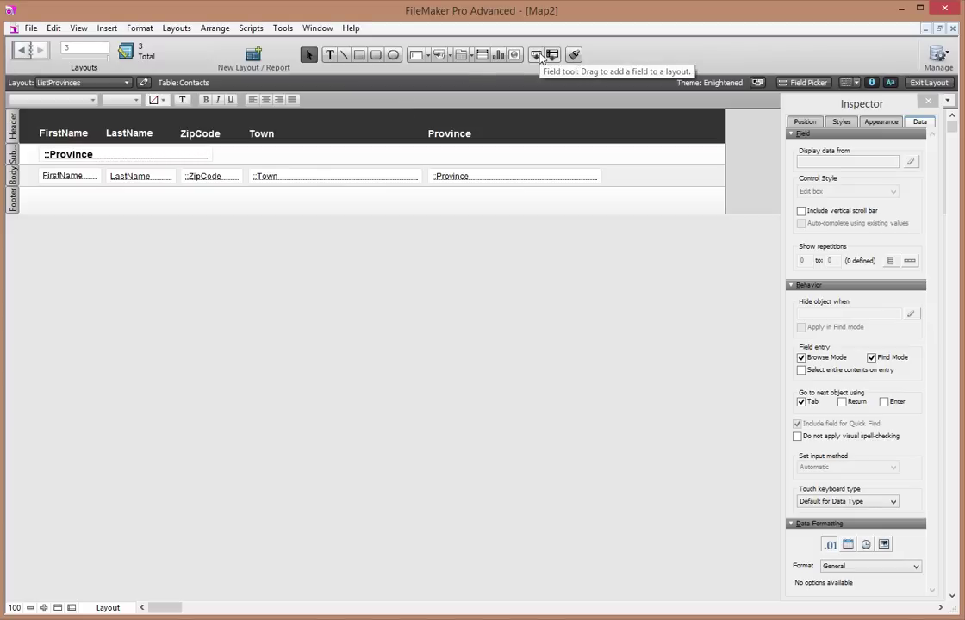
Add a labelled Contacts::s_CountId field to the Province sub-summary part
{"action": "left_click_drag", "start_coordinate": [540, 56], "coordinate": [265, 152]}
{"action": "left_click", "coordinate": [534, 117]}
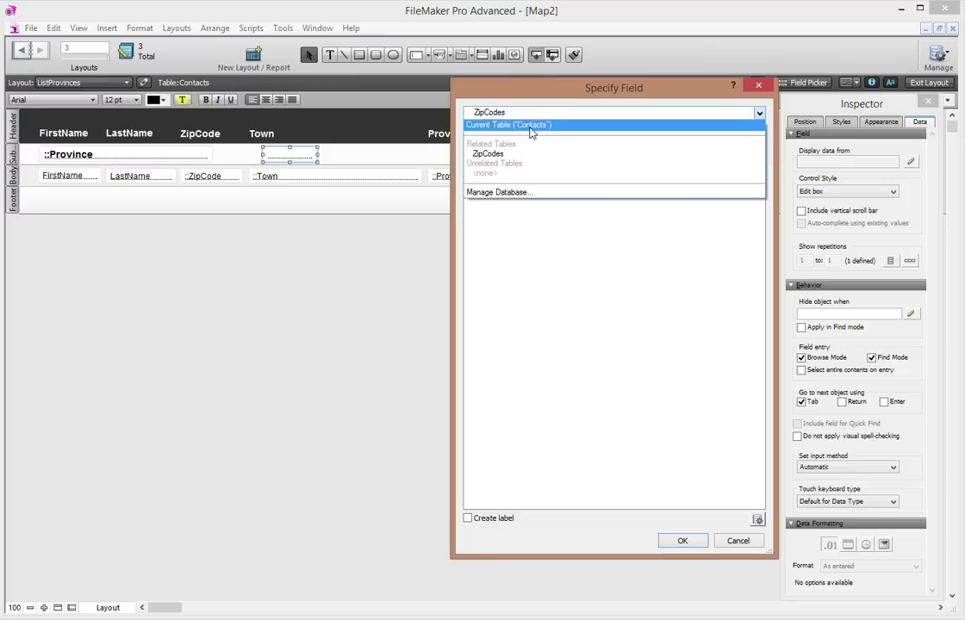
{"action": "left_click", "coordinate": [532, 131]}
{"action": "left_click", "coordinate": [495, 184]}
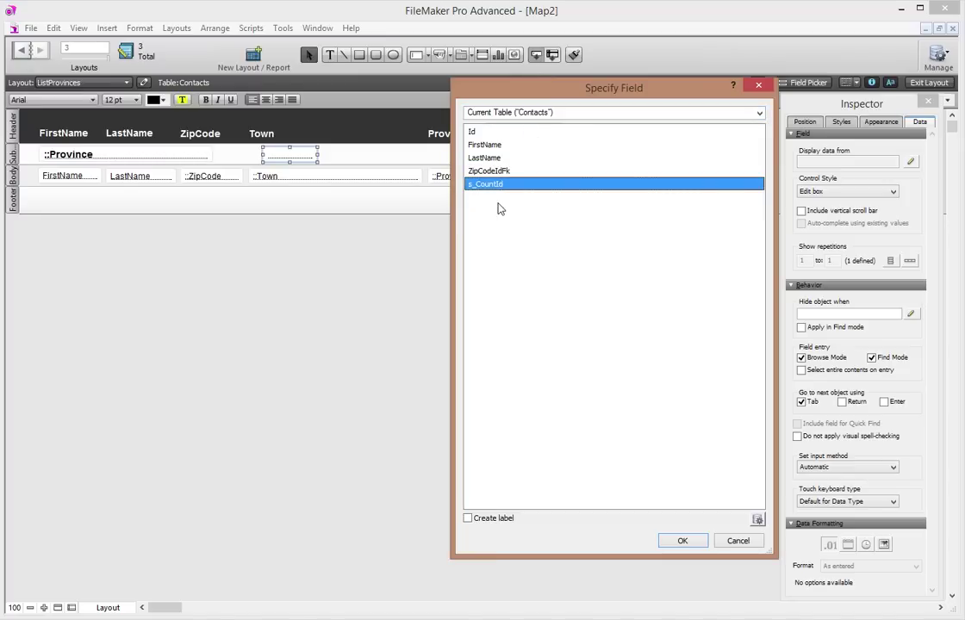
{"action": "left_click", "coordinate": [468, 517]}
Rename the s_CountId label to 'Amount' and make the label and field bold
{"action": "left_click", "coordinate": [682, 541]}
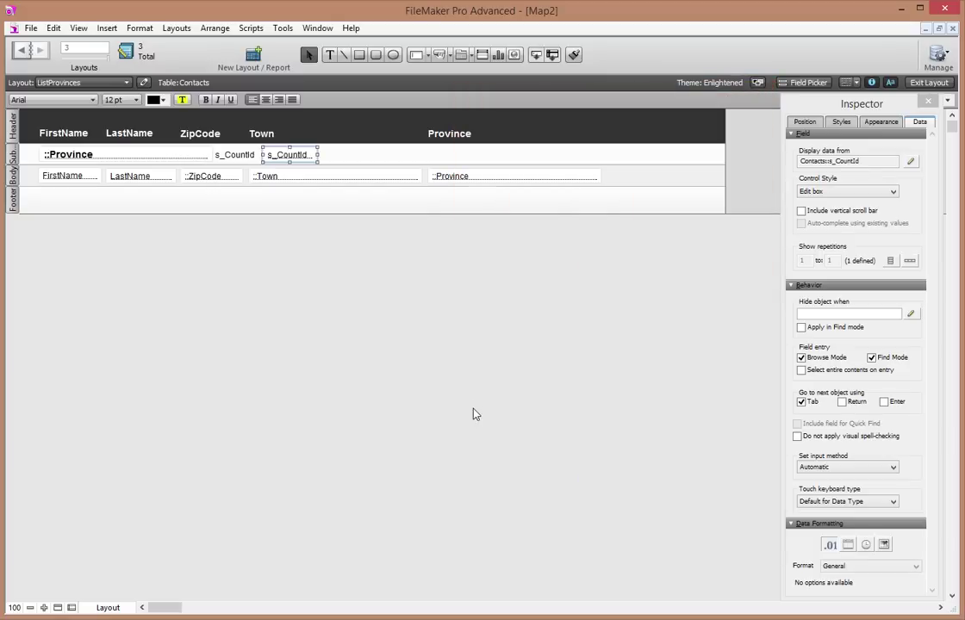
{"action": "left_click", "coordinate": [235, 155]}
{"action": "left_click", "coordinate": [234, 155]}
{"action": "key", "text": "ctrl+a"}
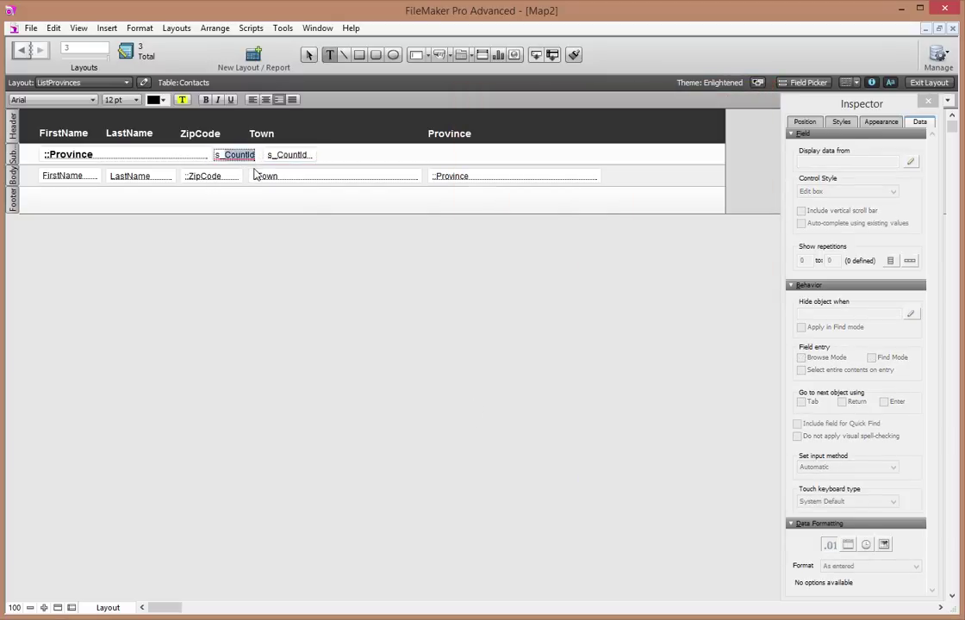
{"action": "key", "text": "BackSpace"}
{"action": "type", "text": "Amount"}
{"action": "key", "text": "Escape"}
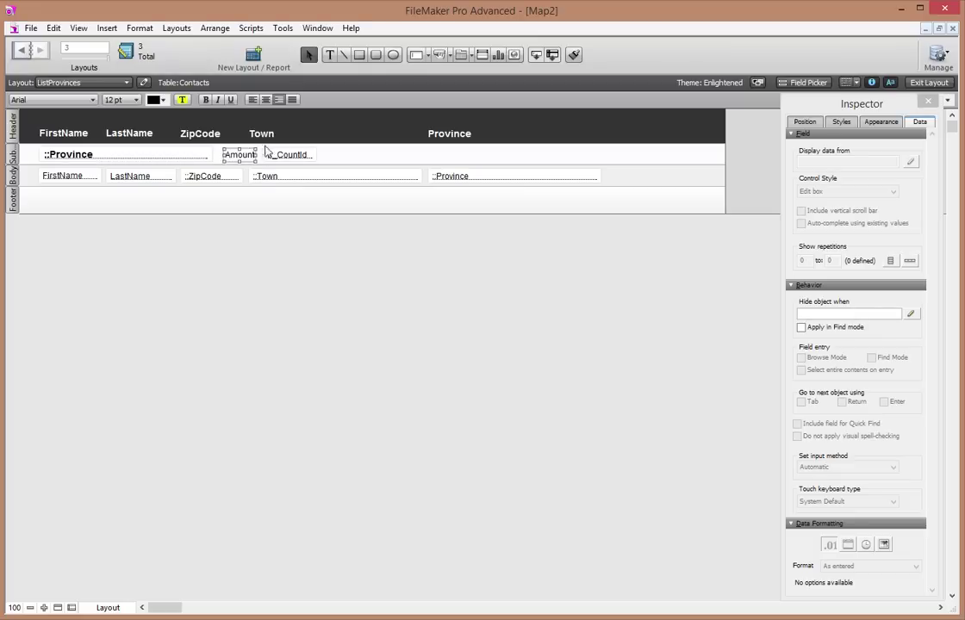
{"action": "left_click_drag", "start_coordinate": [239, 131], "coordinate": [254, 127]}
{"action": "left_click", "coordinate": [206, 100]}
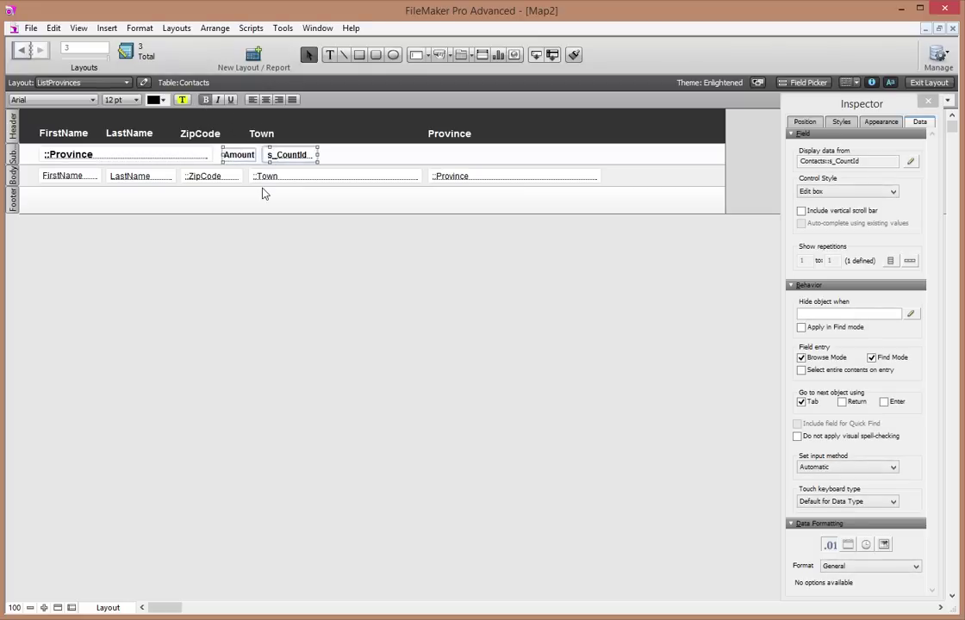
Browse the contacts sorted by ZipCodes::Province, then bring up Manage Layouts
{"action": "key", "text": "ctrl+b"}
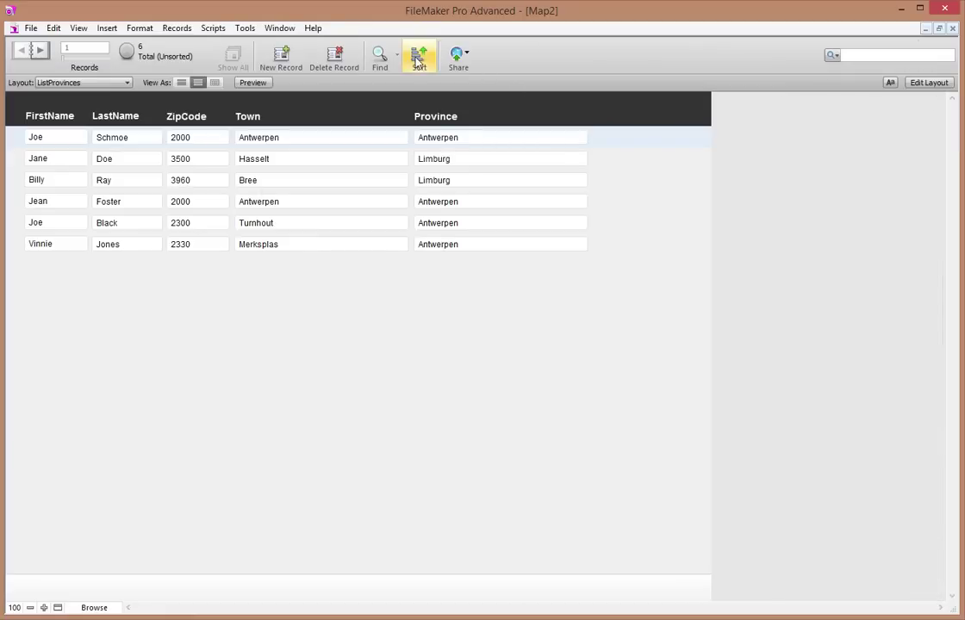
{"action": "left_click", "coordinate": [419, 57]}
{"action": "left_click", "coordinate": [665, 255]}
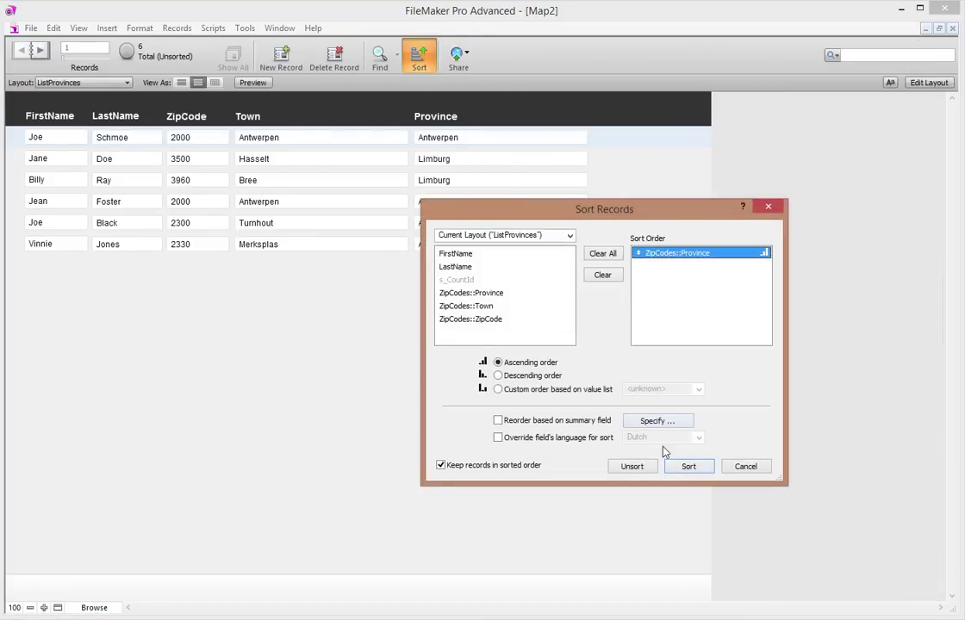
{"action": "left_click", "coordinate": [688, 466]}
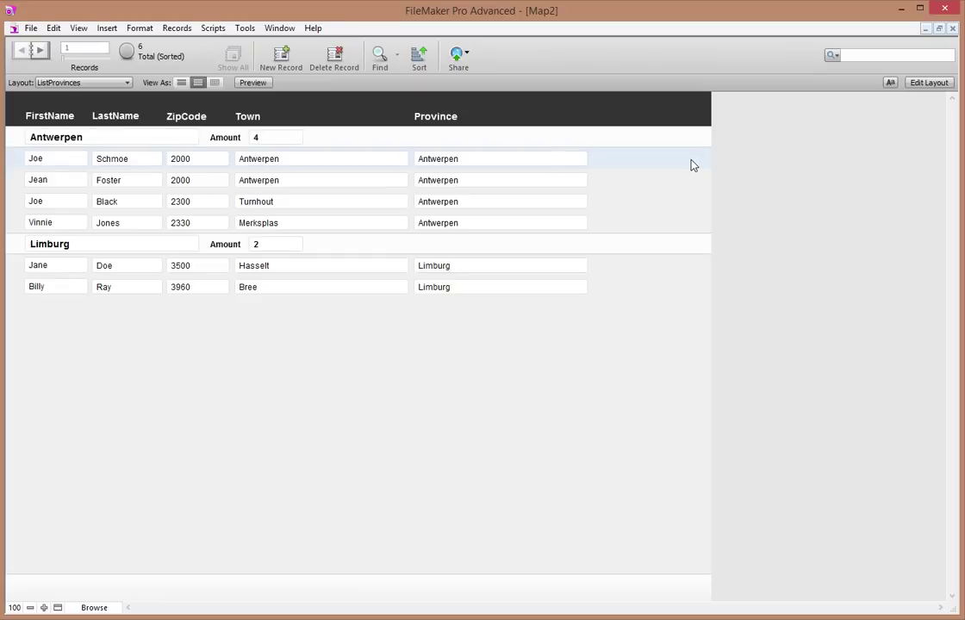
{"action": "key", "text": "ctrl+shift+l"}
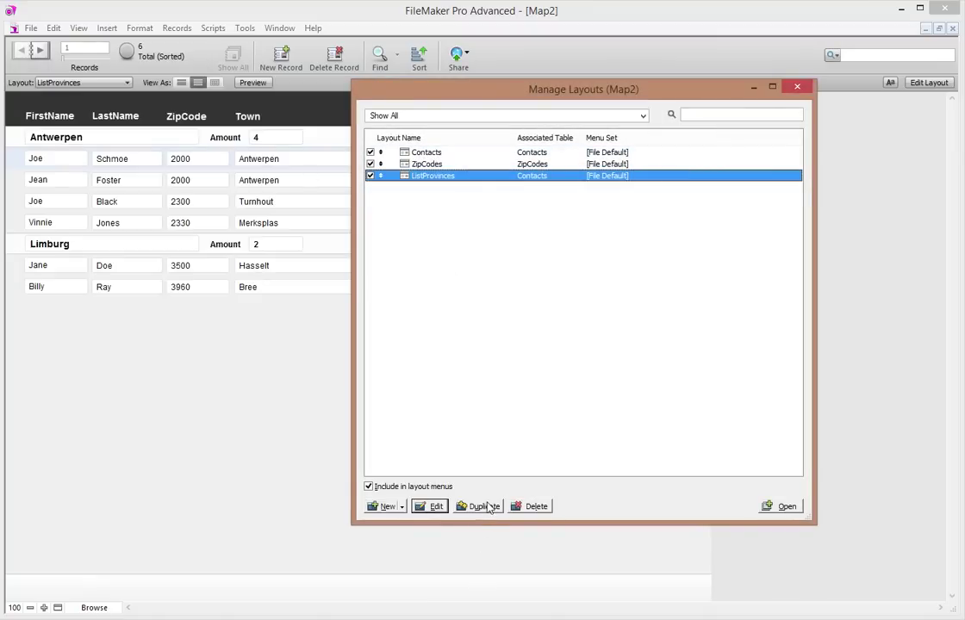
Duplicate ListProvinces and rename the copy ListProvinces_Small
{"action": "left_click", "coordinate": [478, 505]}
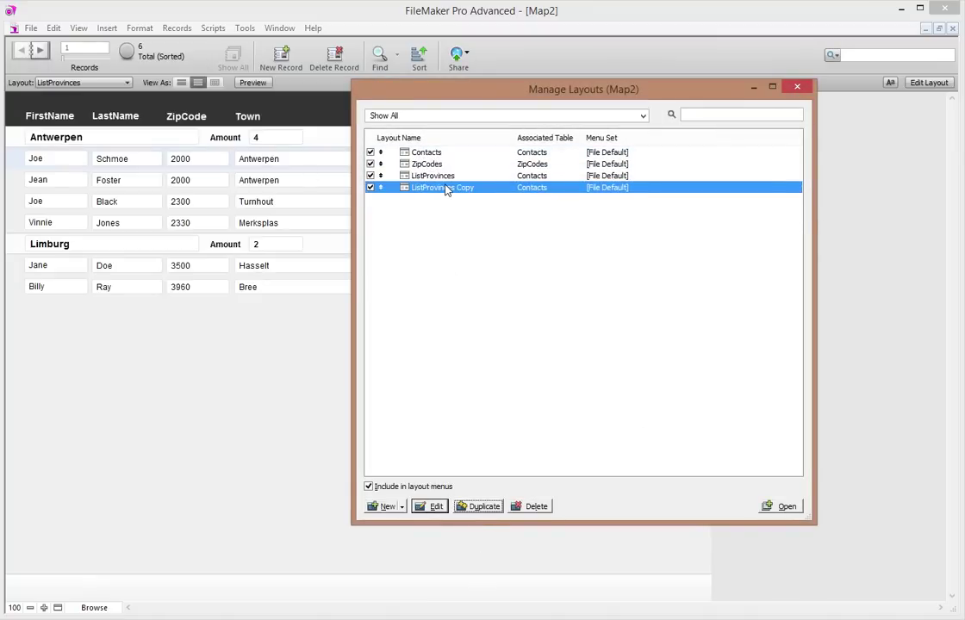
{"action": "double_click", "coordinate": [450, 187]}
{"action": "left_click", "coordinate": [454, 241]}
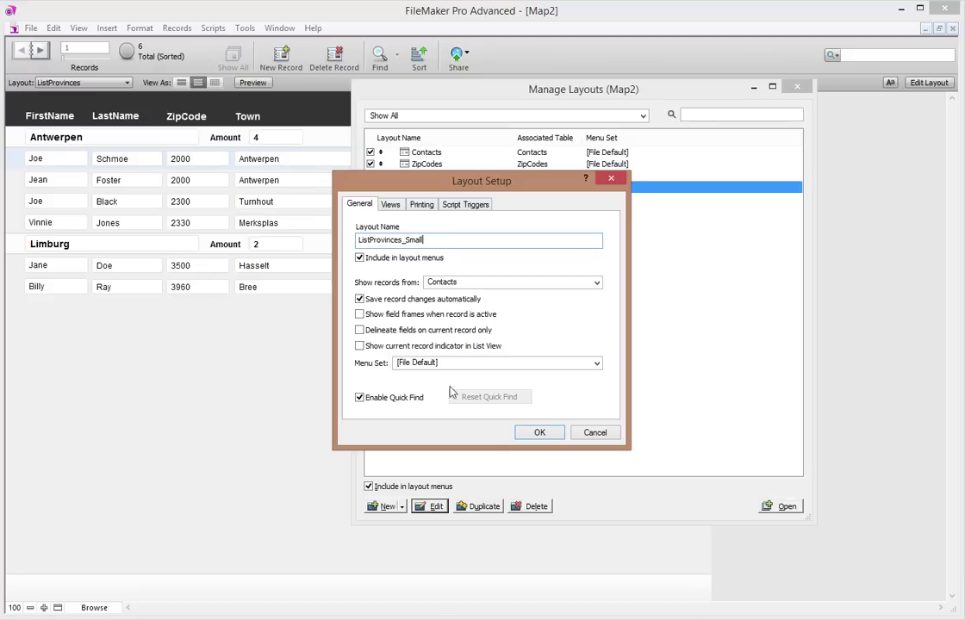
{"action": "left_click", "coordinate": [548, 437]}
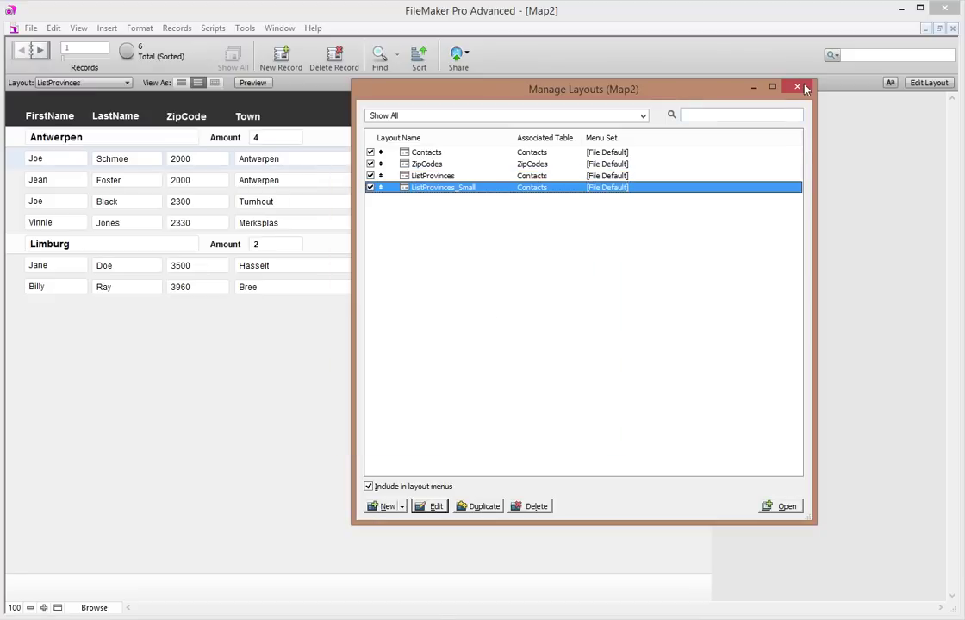
{"action": "left_click", "coordinate": [798, 87]}
Switch to the ListProvinces_Small layout and enter Layout mode
{"action": "left_click", "coordinate": [62, 82]}
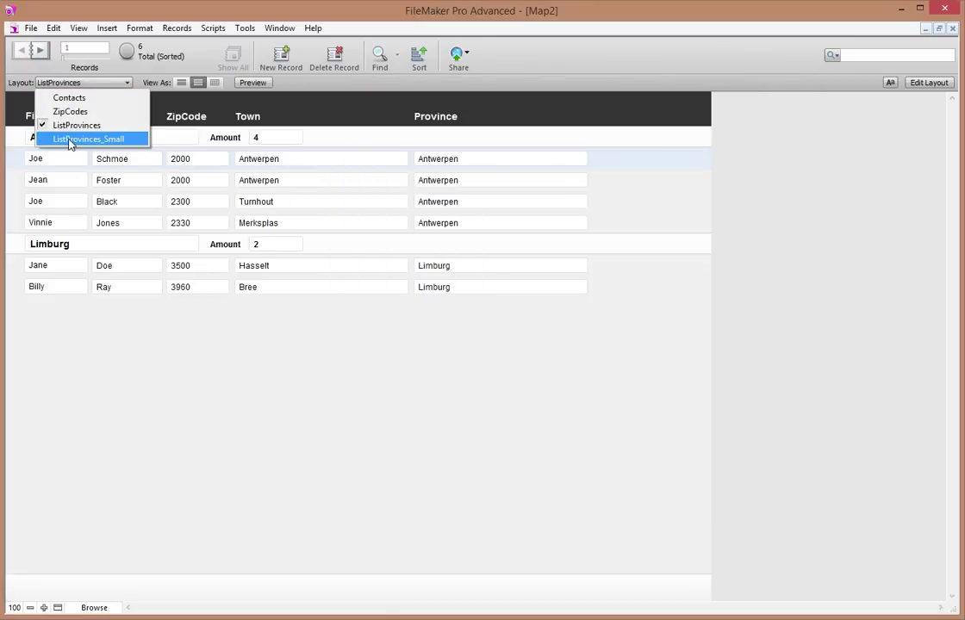
{"action": "left_click", "coordinate": [70, 139]}
{"action": "left_click", "coordinate": [930, 83]}
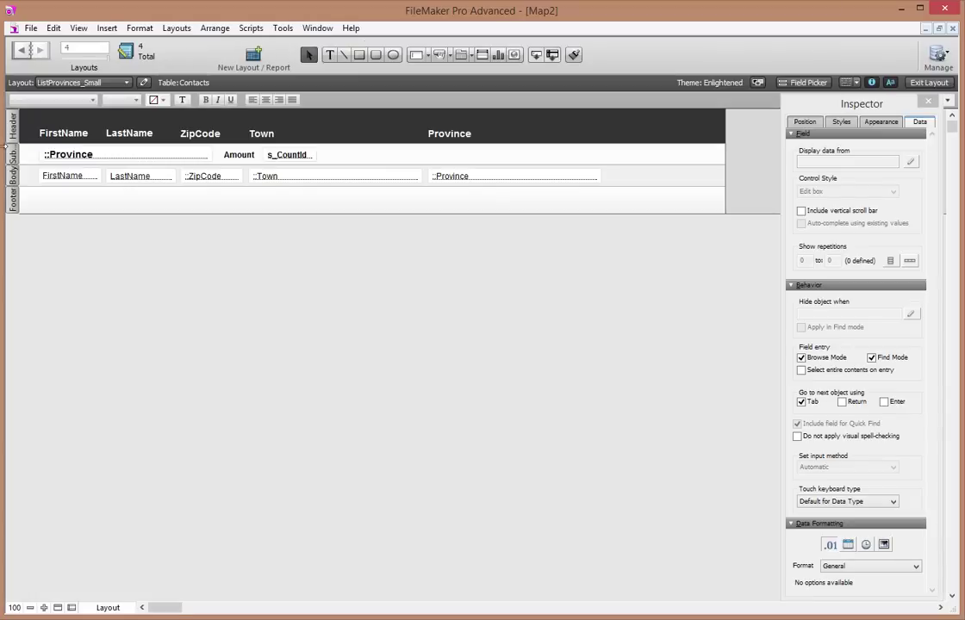
Delete the Body part and its fields, then return to Browse mode
{"action": "left_click", "coordinate": [13, 178]}
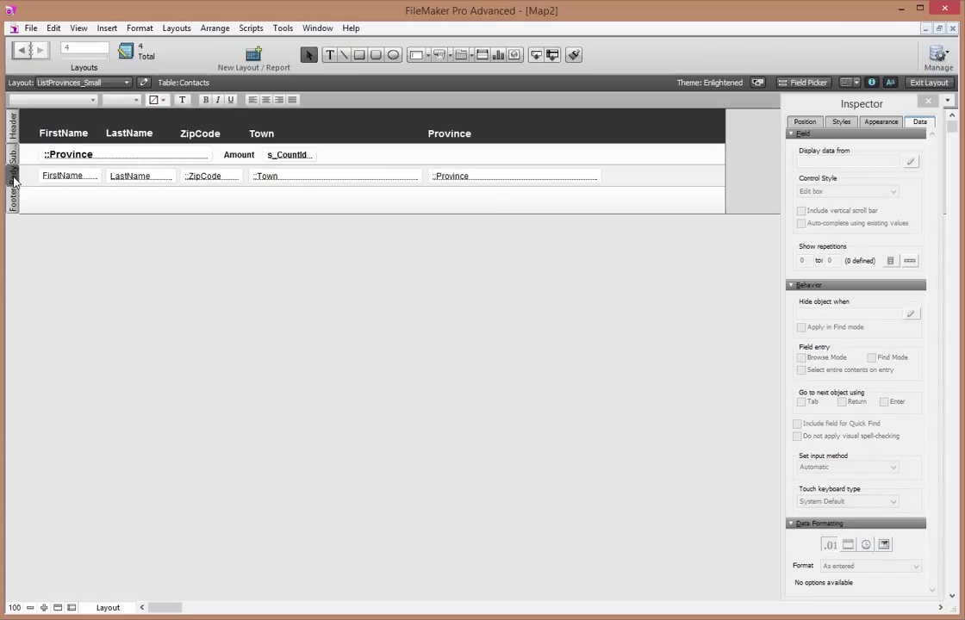
{"action": "key", "text": "Delete"}
{"action": "left_click", "coordinate": [522, 339]}
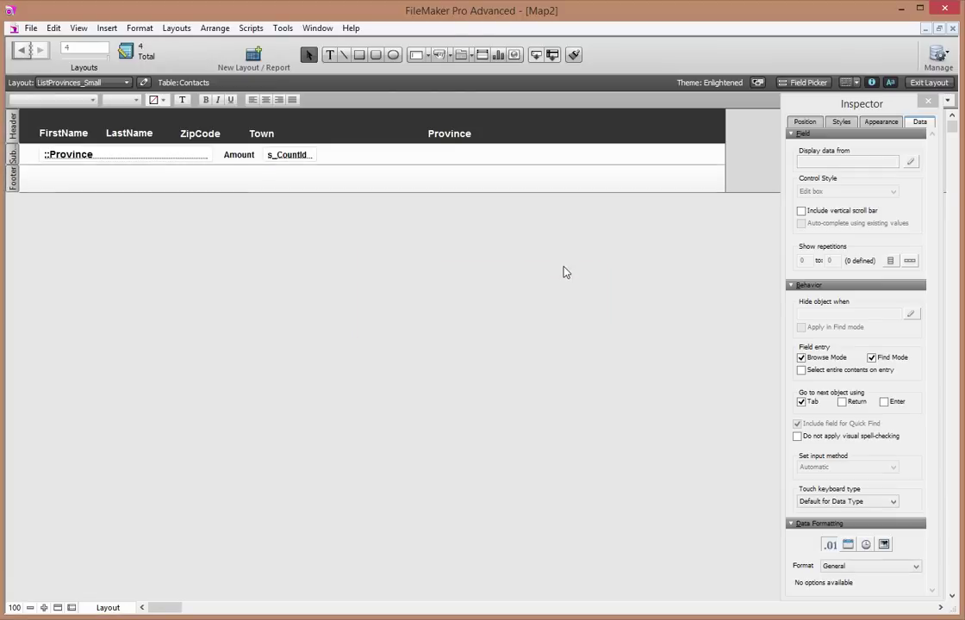
{"action": "left_click", "coordinate": [929, 82]}
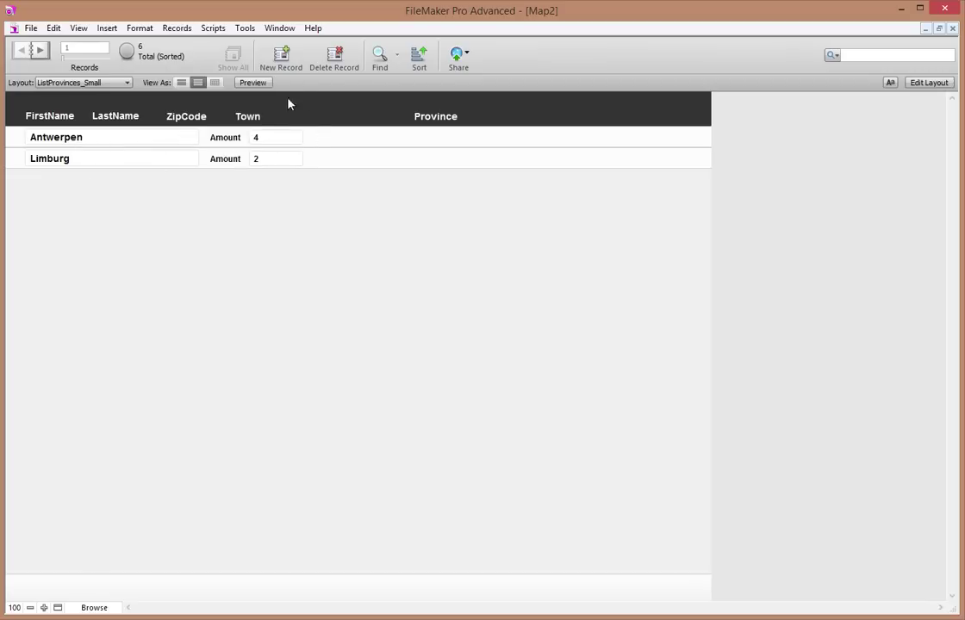
Unsort and re-sort the records by province, then switch to the Contacts layout
{"action": "left_click", "coordinate": [419, 57]}
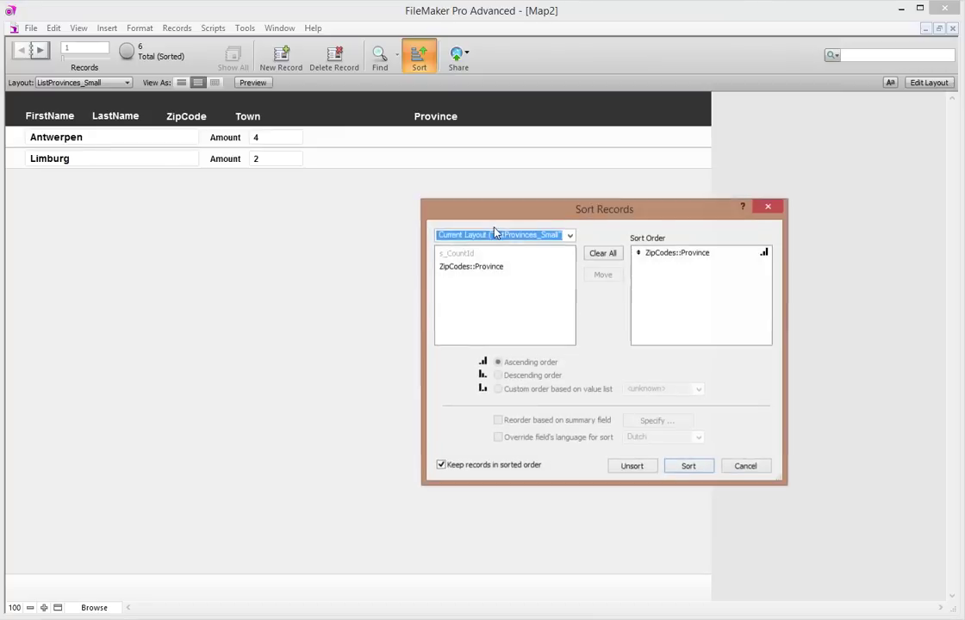
{"action": "left_click", "coordinate": [633, 466]}
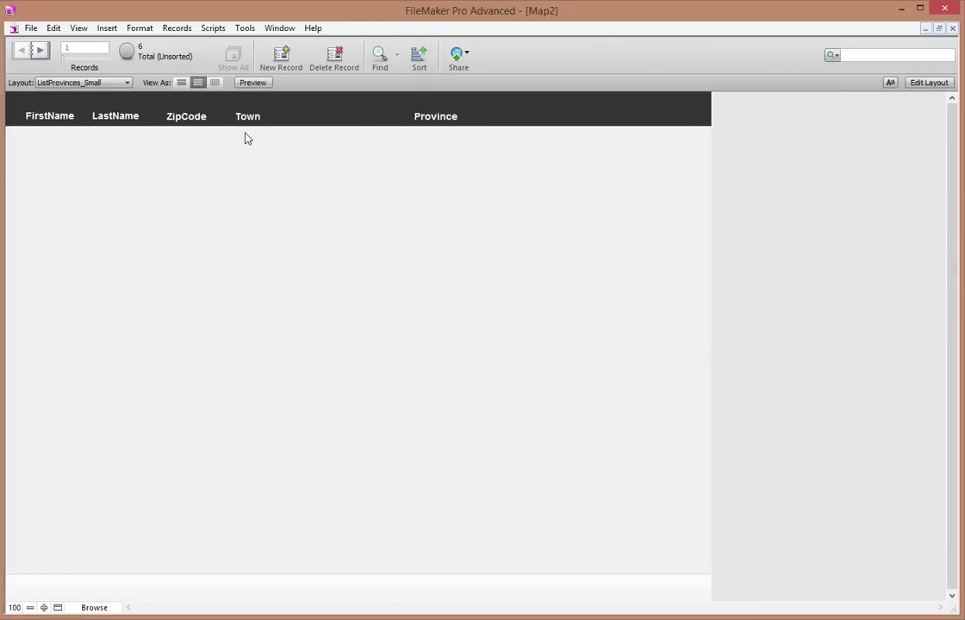
{"action": "left_click", "coordinate": [419, 57]}
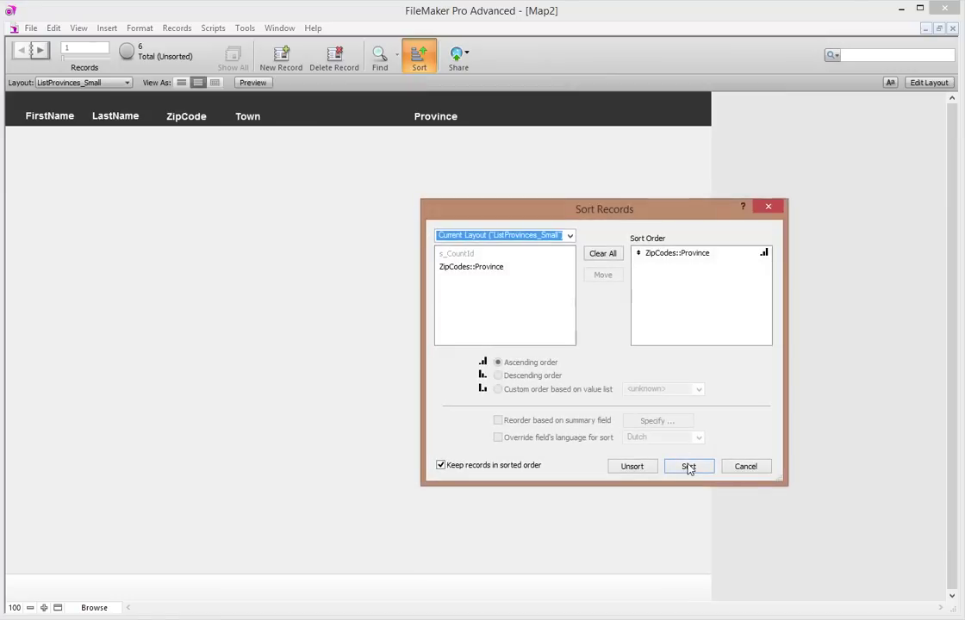
{"action": "left_click", "coordinate": [683, 465]}
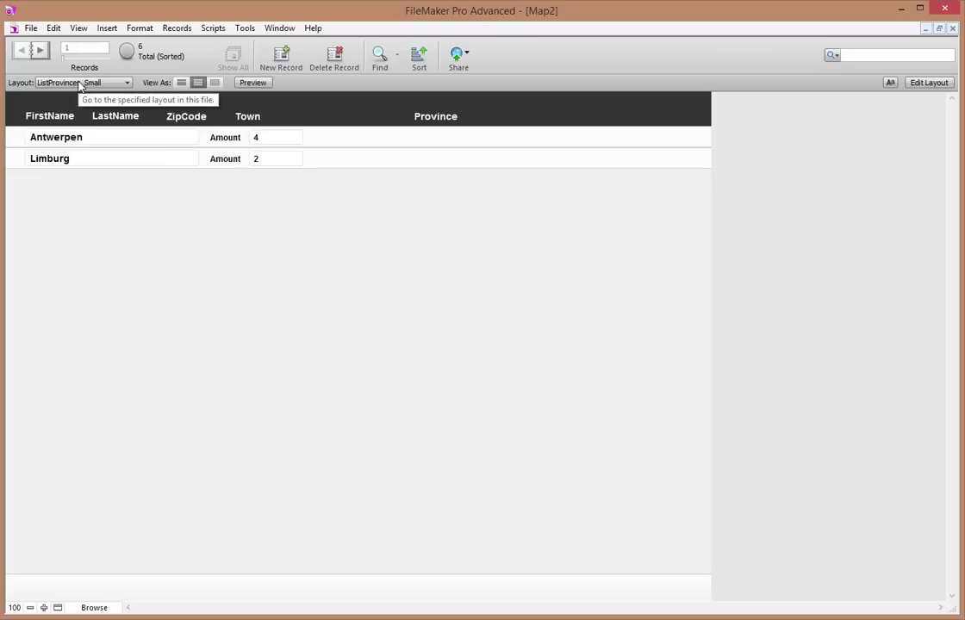
{"action": "left_click", "coordinate": [79, 83]}
{"action": "left_click", "coordinate": [78, 98]}
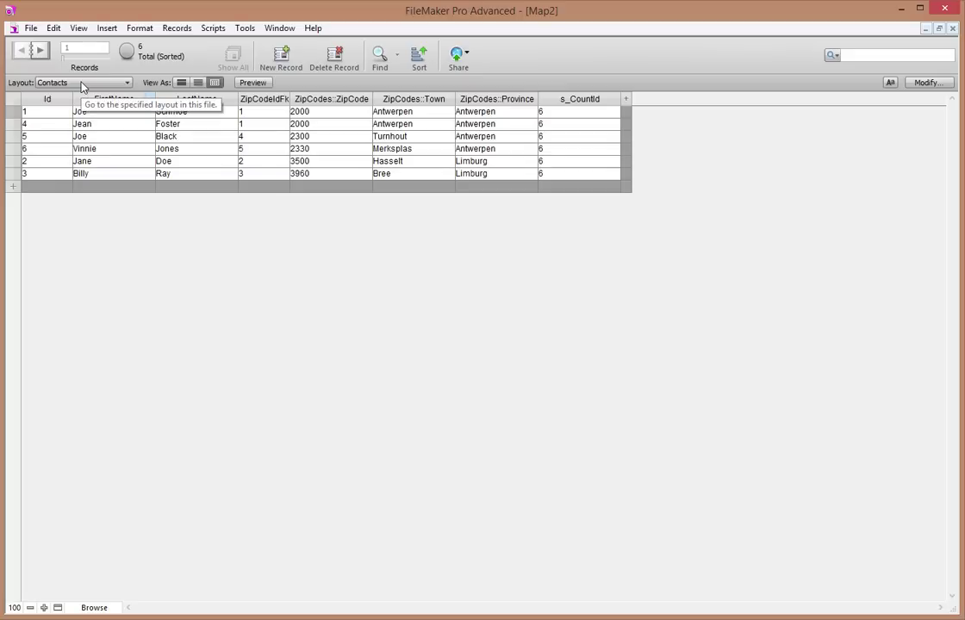
View ListProvinces_Small, switch back to Contacts, and open Manage Layouts
{"action": "left_click", "coordinate": [81, 83]}
{"action": "left_click", "coordinate": [76, 139]}
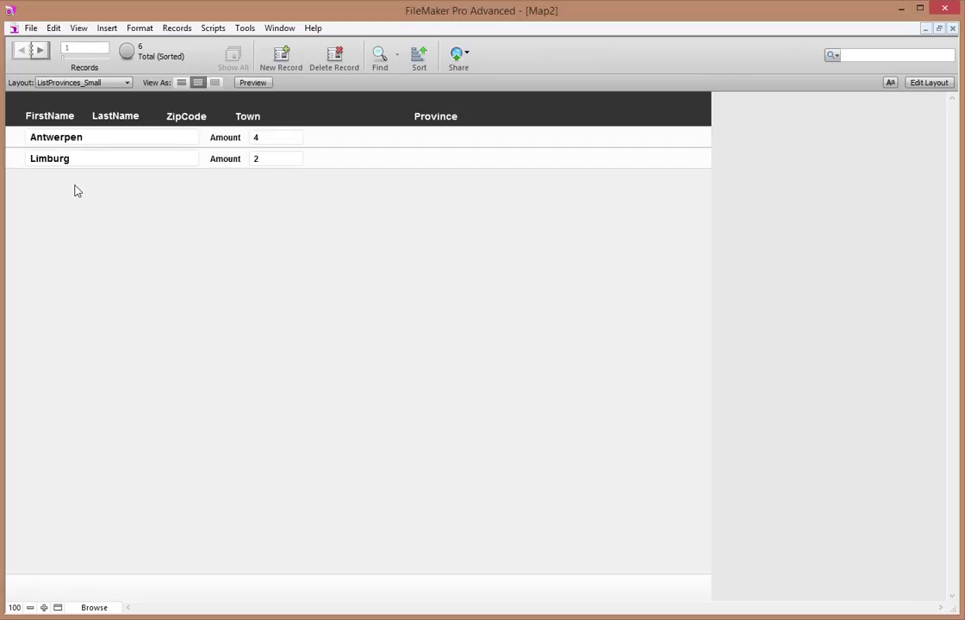
{"action": "left_click", "coordinate": [82, 83]}
{"action": "left_click", "coordinate": [82, 97]}
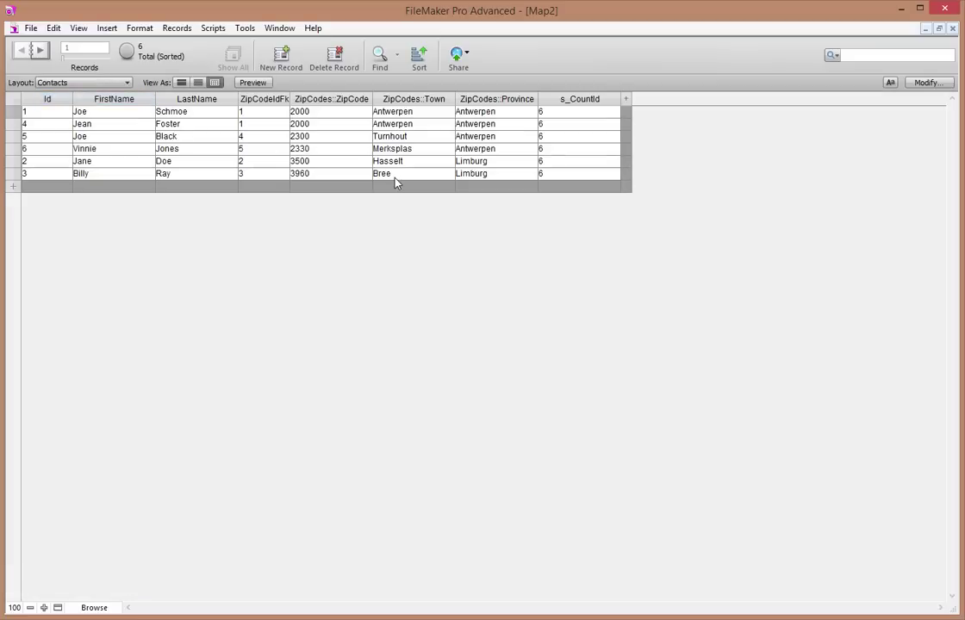
{"action": "key", "text": "ctrl+shift+l"}
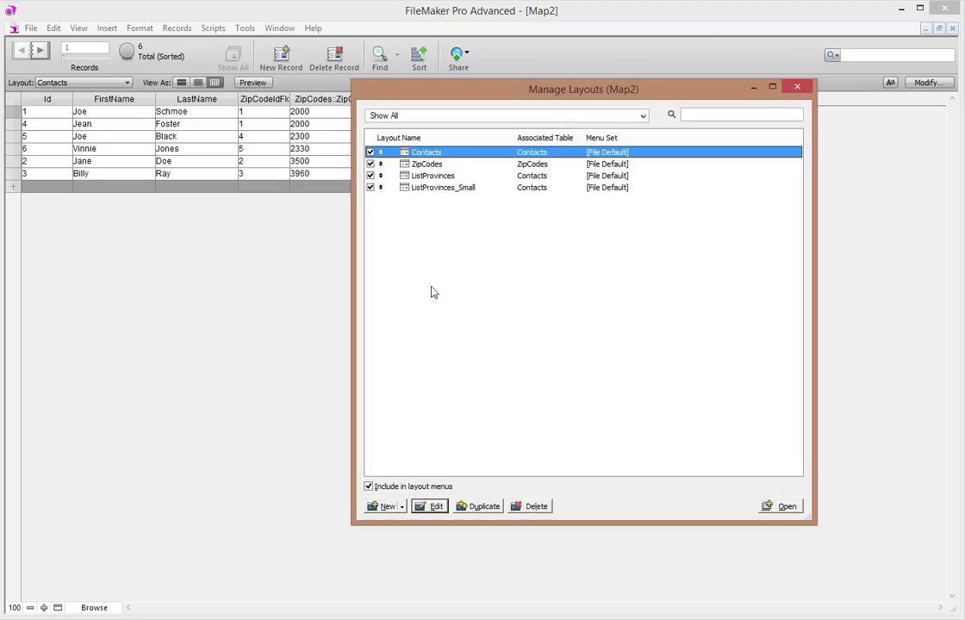
Duplicate Contacts as a new layout named Map with List View turned off
{"action": "left_click", "coordinate": [476, 506]}
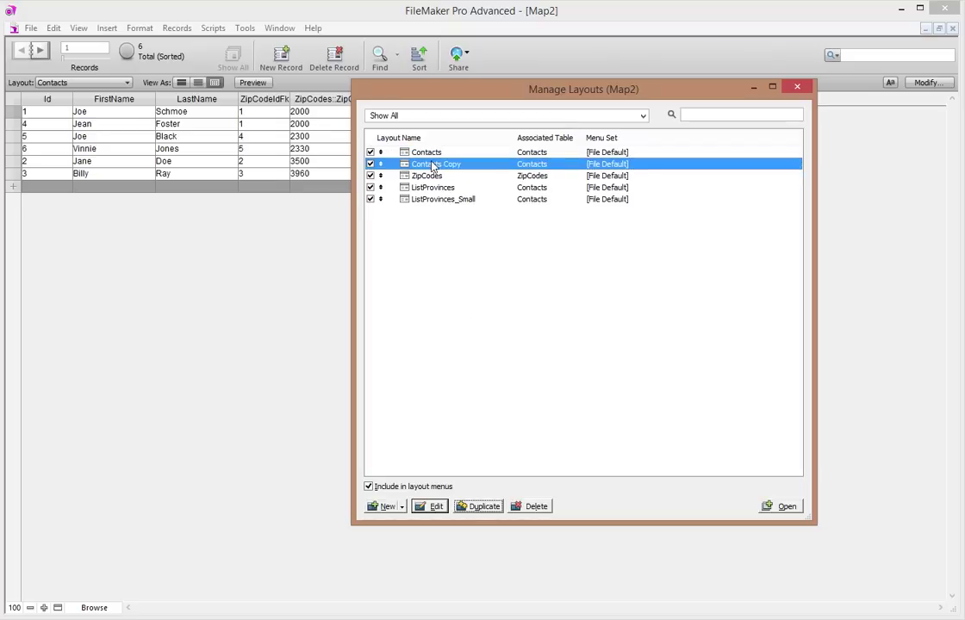
{"action": "double_click", "coordinate": [383, 164]}
{"action": "type", "text": "Map"}
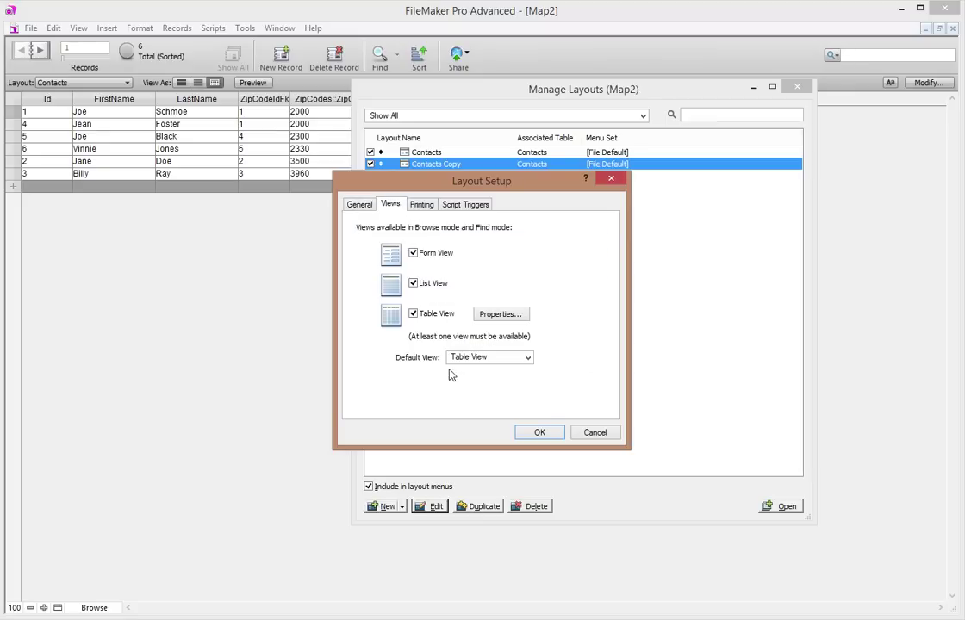
{"action": "left_click", "coordinate": [414, 283]}
{"action": "left_click", "coordinate": [413, 253]}
{"action": "left_click", "coordinate": [466, 204]}
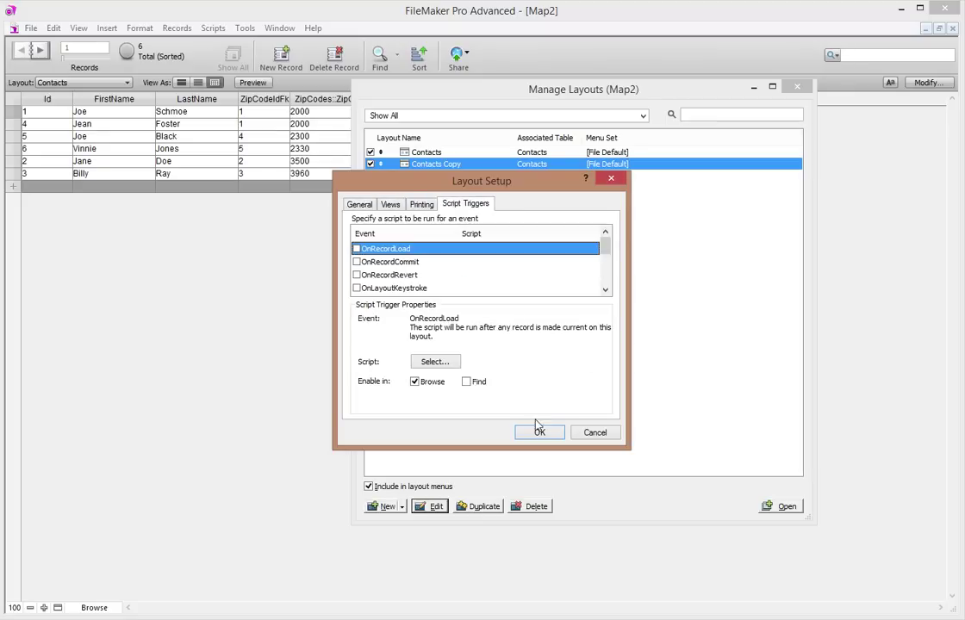
{"action": "left_click", "coordinate": [539, 433]}
{"action": "left_click", "coordinate": [798, 88]}
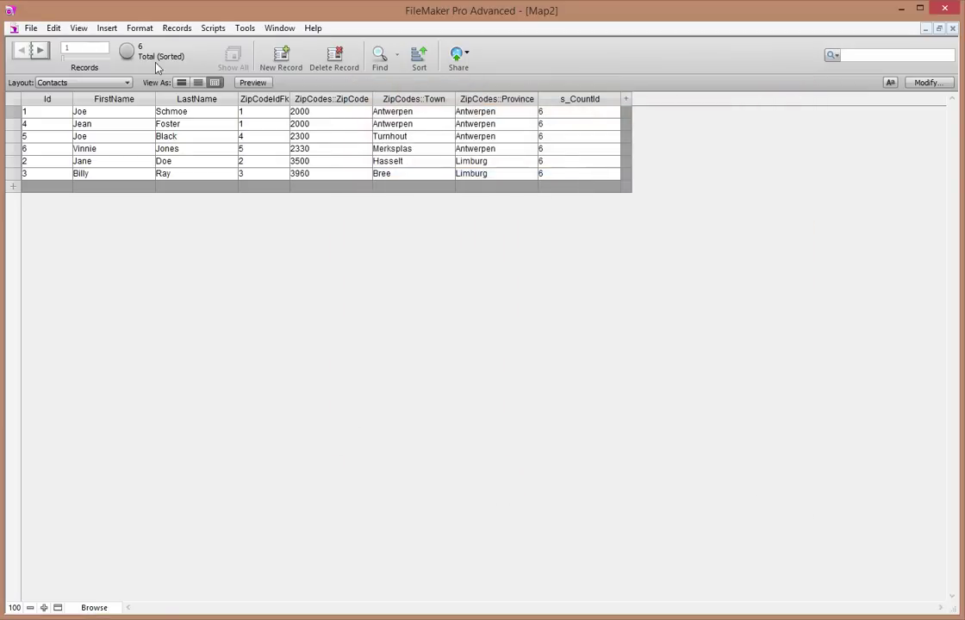
Switch to the Map layout in Form View and enter Layout mode
{"action": "left_click", "coordinate": [99, 82]}
{"action": "left_click", "coordinate": [81, 115]}
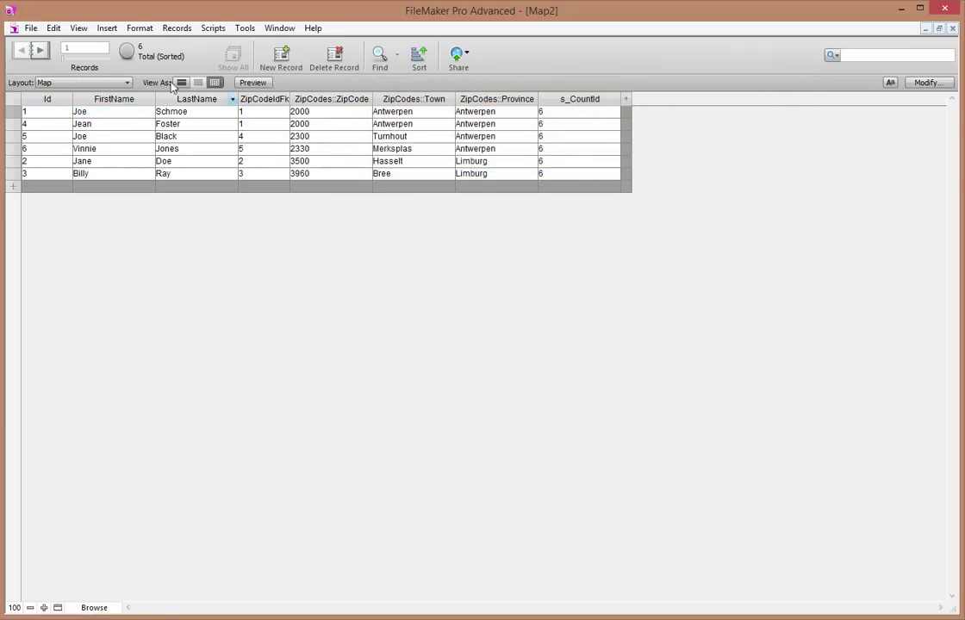
{"action": "left_click", "coordinate": [182, 83]}
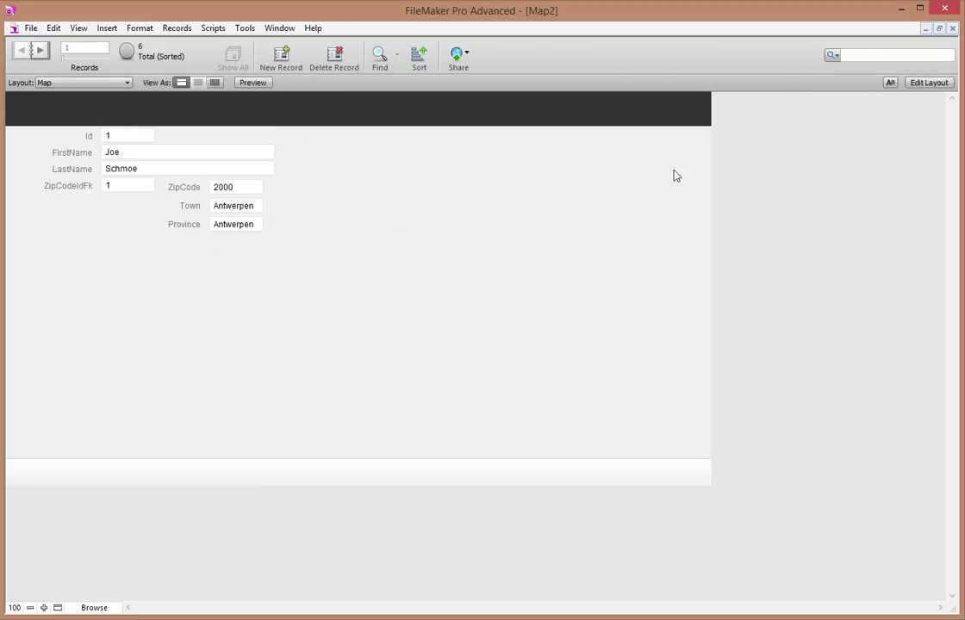
{"action": "left_click", "coordinate": [925, 82]}
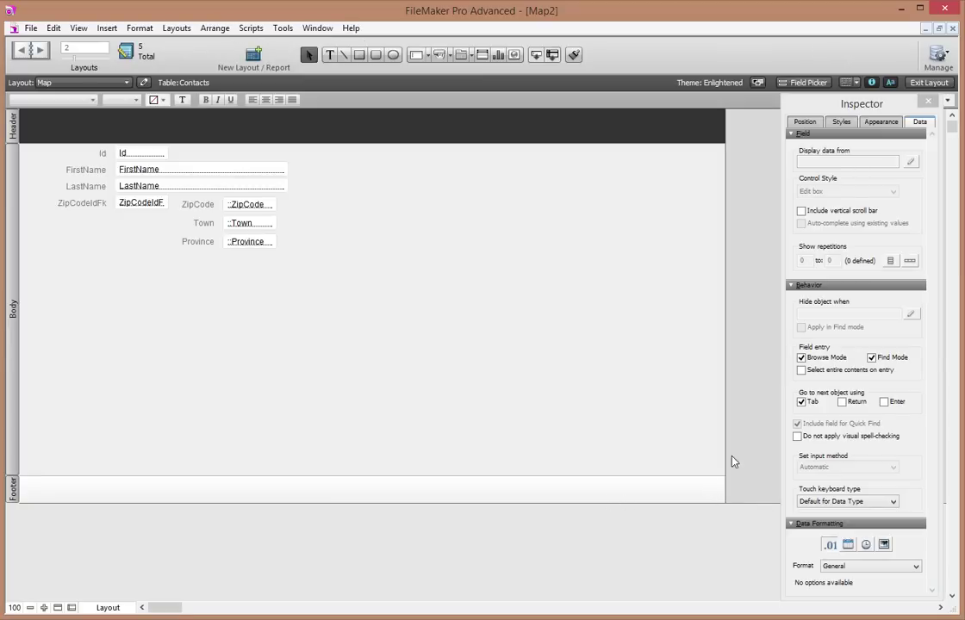
Widen the layout and body, then insert the Belgische_provincies.png map picture
{"action": "left_click_drag", "start_coordinate": [725, 451], "coordinate": [888, 450]}
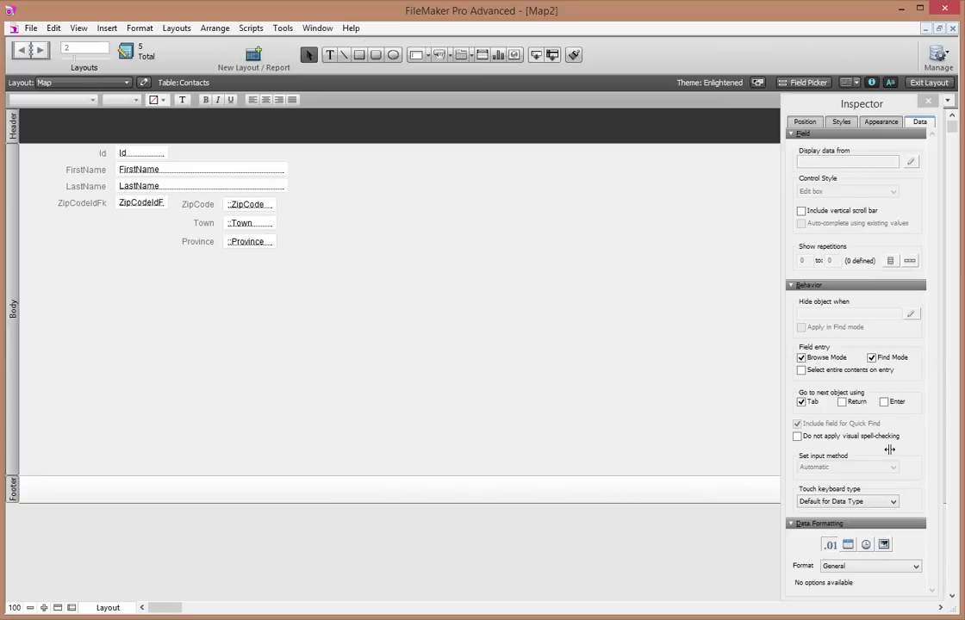
{"action": "left_click_drag", "start_coordinate": [39, 473], "coordinate": [43, 548]}
{"action": "left_click", "coordinate": [107, 27]}
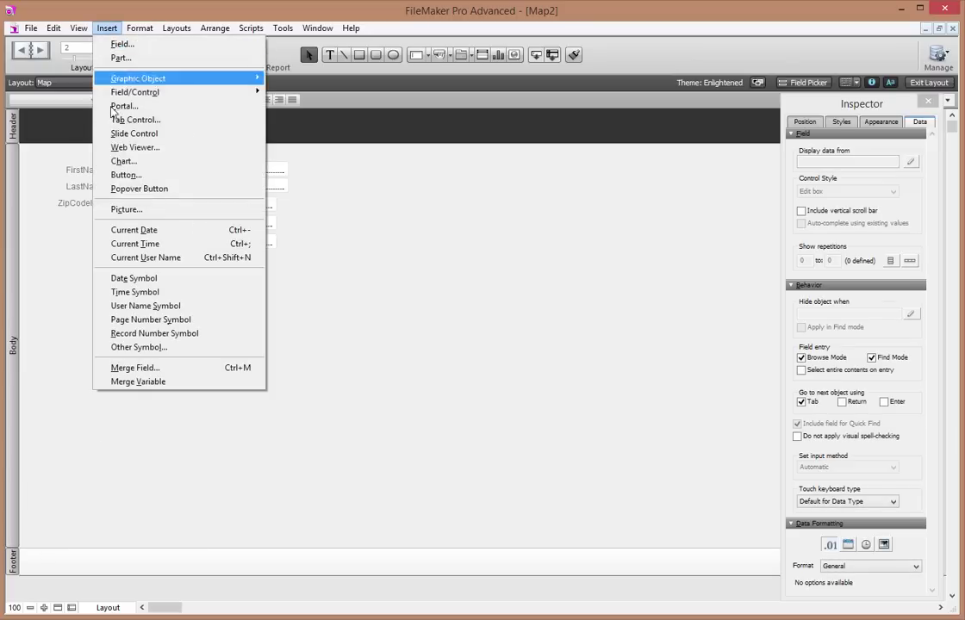
{"action": "left_click", "coordinate": [124, 210]}
{"action": "double_click", "coordinate": [398, 241]}
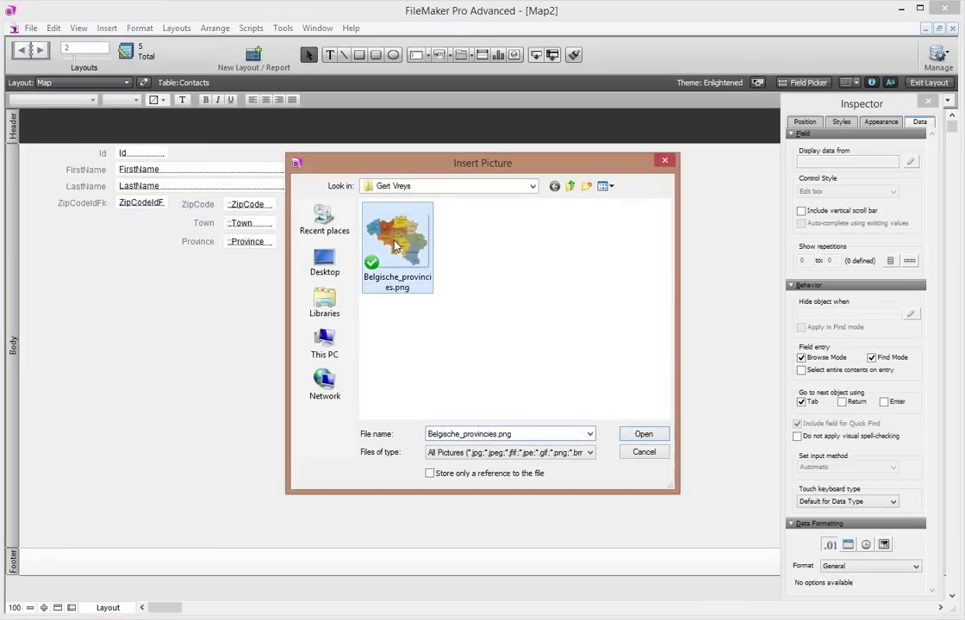
Move and enlarge the map picture to fill most of the body
{"action": "left_click_drag", "start_coordinate": [361, 285], "coordinate": [273, 310]}
{"action": "left_click_drag", "start_coordinate": [346, 391], "coordinate": [577, 532]}
{"action": "left_click_drag", "start_coordinate": [425, 364], "coordinate": [377, 293]}
{"action": "left_click", "coordinate": [473, 459]}
{"action": "left_click", "coordinate": [396, 403]}
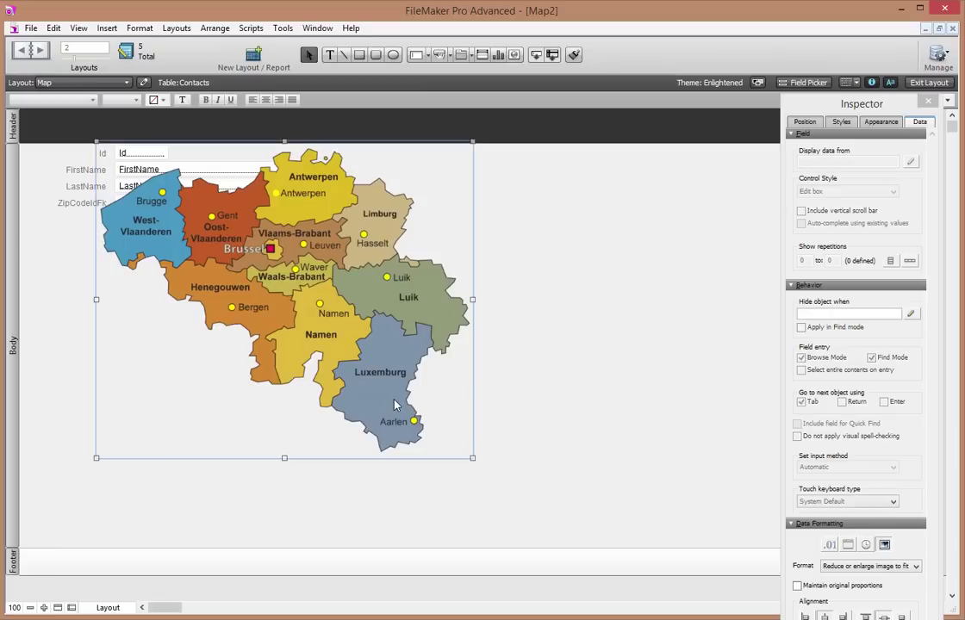
{"action": "left_click_drag", "start_coordinate": [472, 460], "coordinate": [668, 547]}
Delete the Footer part from the Map layout
{"action": "left_click", "coordinate": [16, 564]}
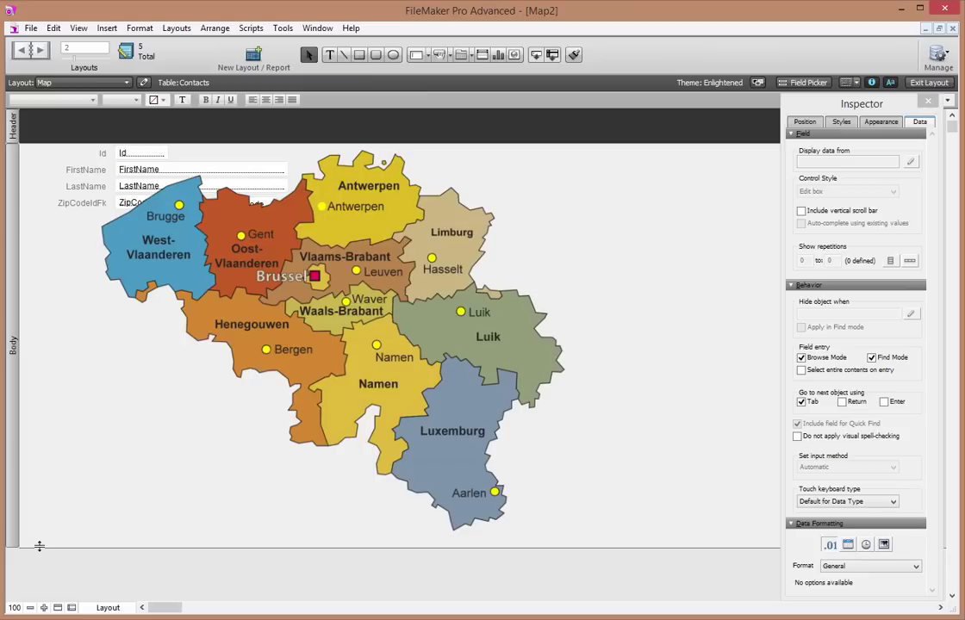
{"action": "key", "text": "Delete"}
{"action": "left_click_drag", "start_coordinate": [39, 581], "coordinate": [43, 508]}
{"action": "scroll", "coordinate": [68, 487], "scroll_direction": "up", "scroll_amount": 3}
Enlarge the map slightly and shift it right and down, then open the Relationships graph
{"action": "left_click", "coordinate": [511, 426]}
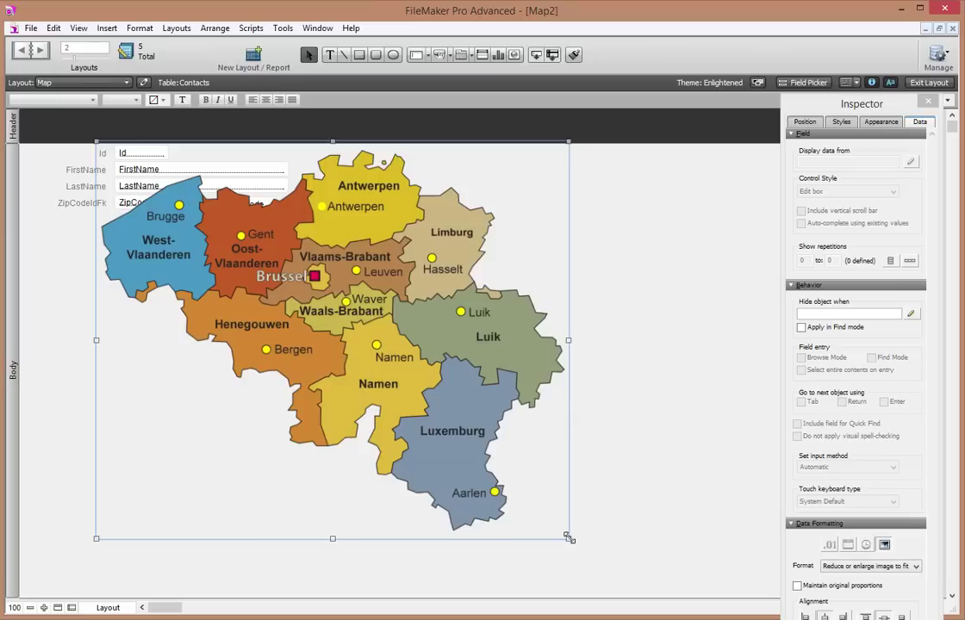
{"action": "left_click_drag", "start_coordinate": [568, 537], "coordinate": [646, 576]}
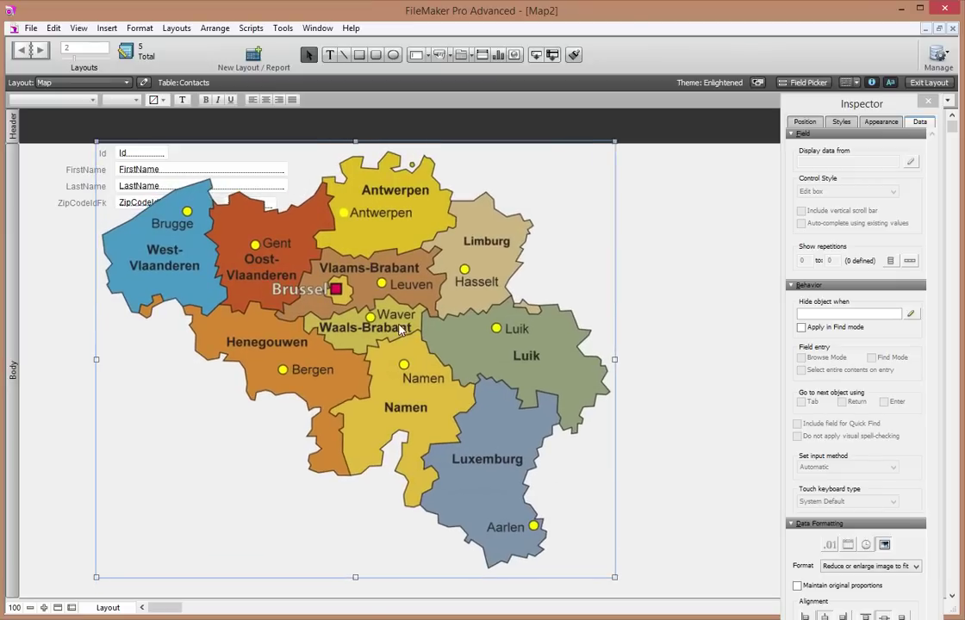
{"action": "left_click_drag", "start_coordinate": [365, 289], "coordinate": [532, 342]}
{"action": "left_click", "coordinate": [182, 324]}
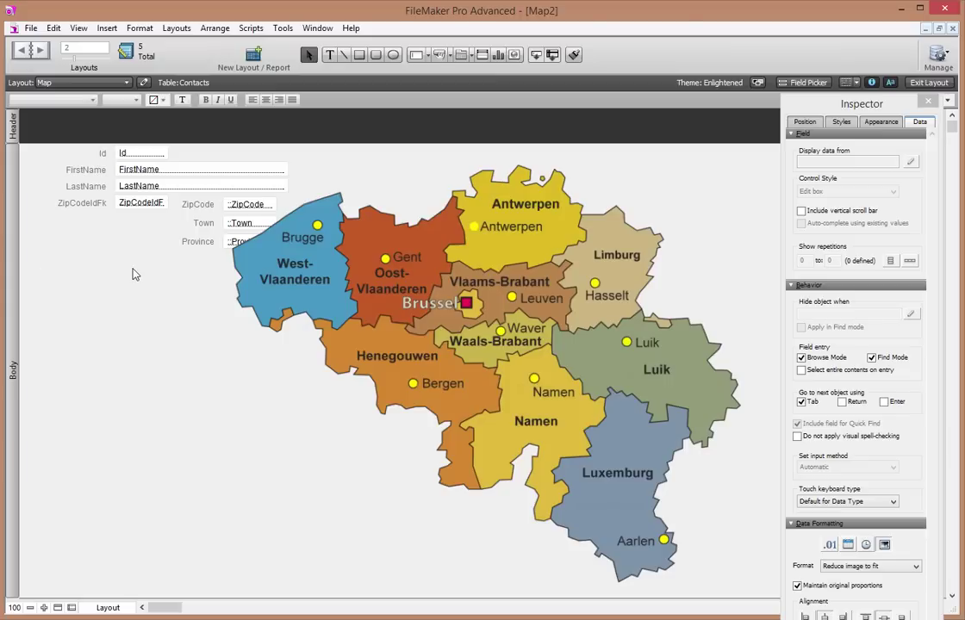
{"action": "key", "text": "ctrl+shift+d"}
{"action": "left_click", "coordinate": [107, 43]}
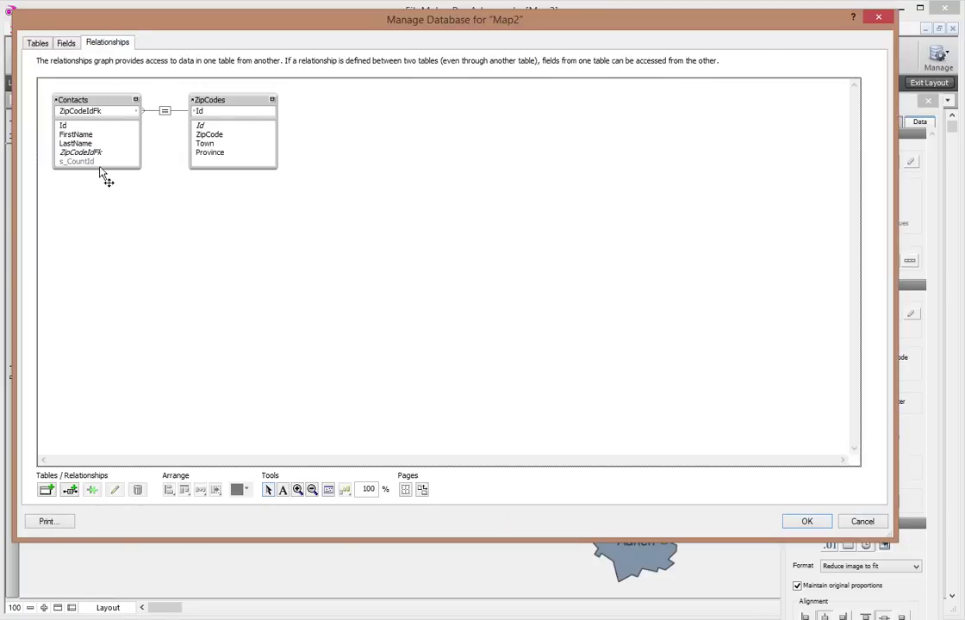
Drag the Contacts table occurrence box taller and inspect the ZipCodes and Contacts boxes
{"action": "left_click_drag", "start_coordinate": [104, 169], "coordinate": [107, 209]}
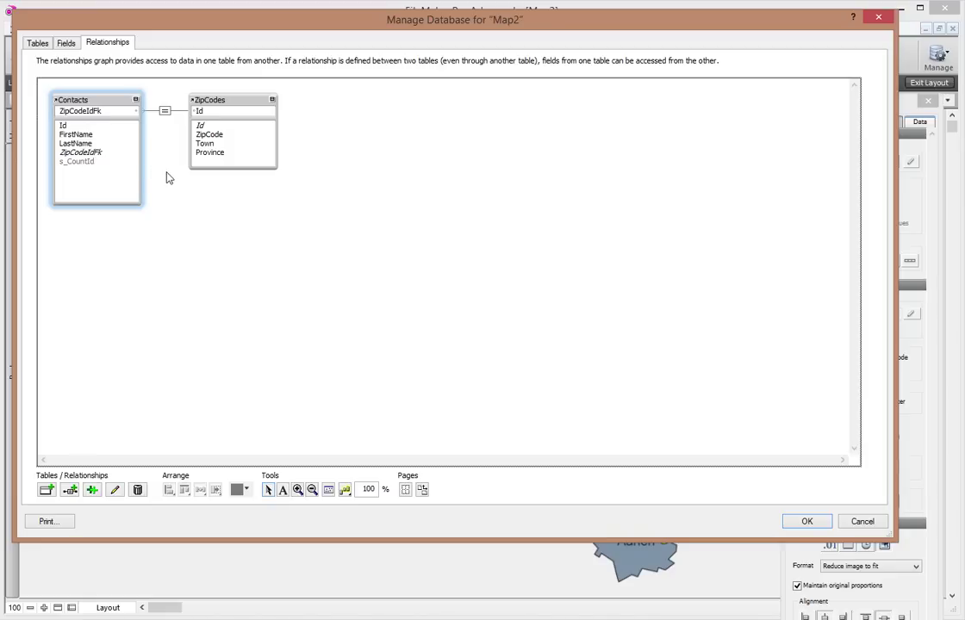
{"action": "left_click", "coordinate": [219, 160]}
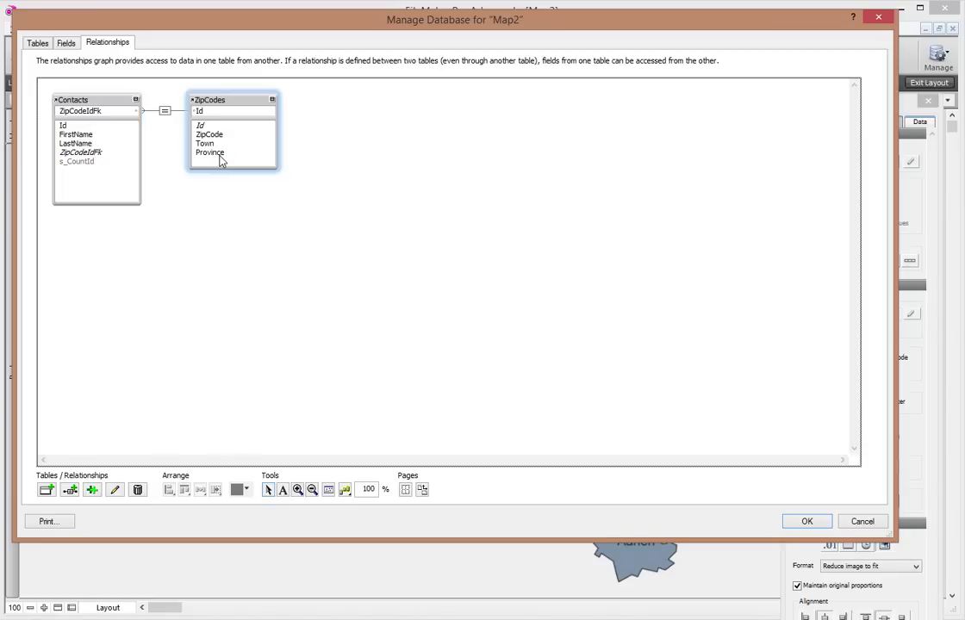
{"action": "left_click", "coordinate": [78, 168]}
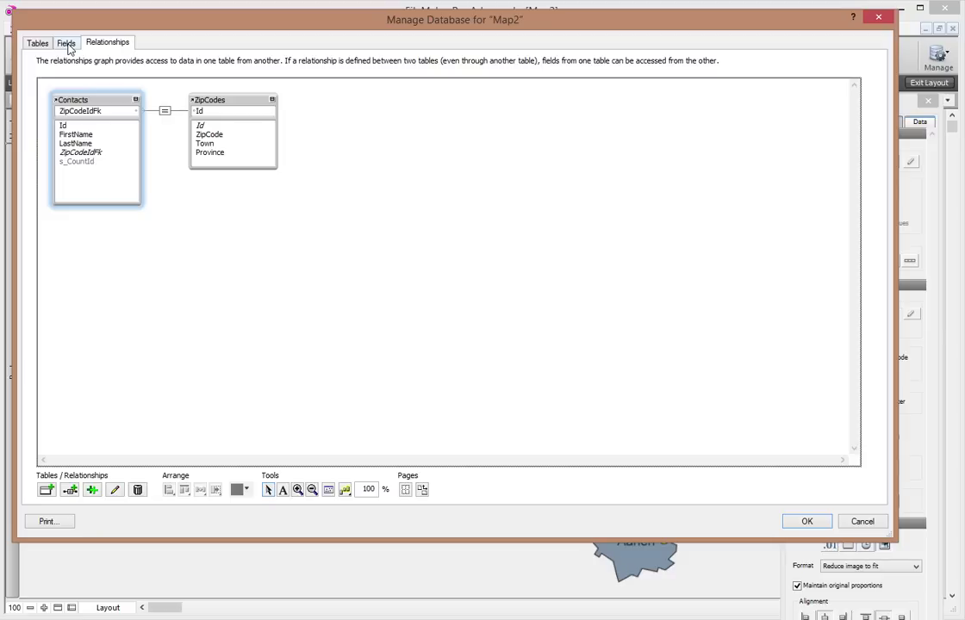
Create a text field Prov_Antwerpen in the Contacts table
{"action": "left_click", "coordinate": [66, 44]}
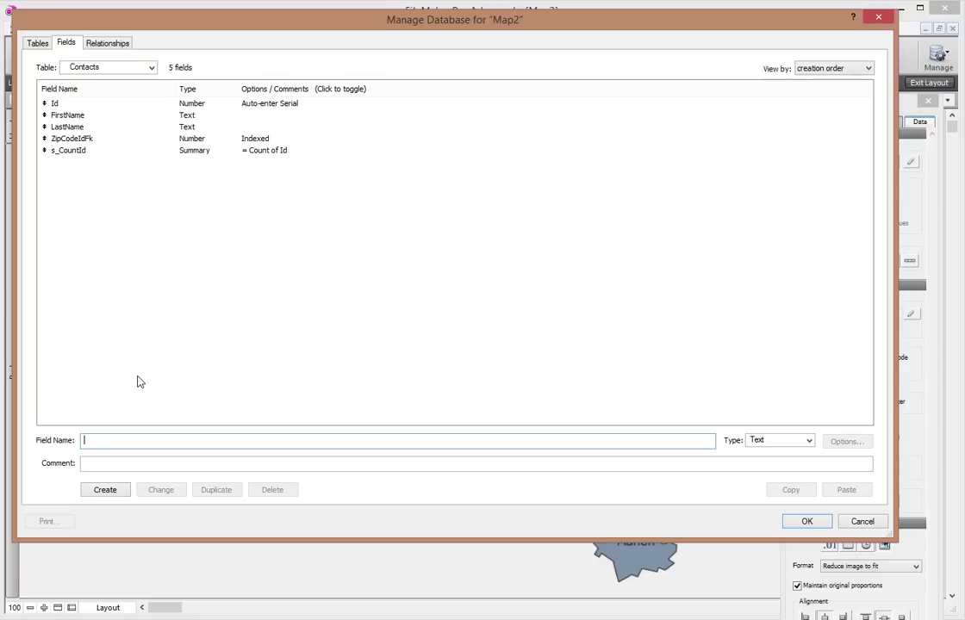
{"action": "type", "text": "Prov_Antwerpen"}
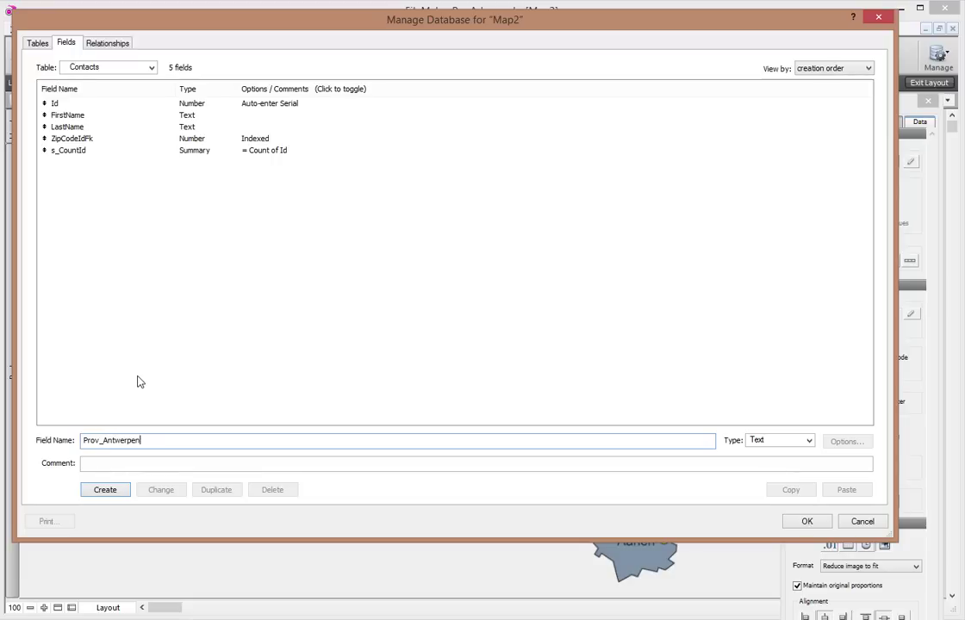
{"action": "key", "text": "Tab"}
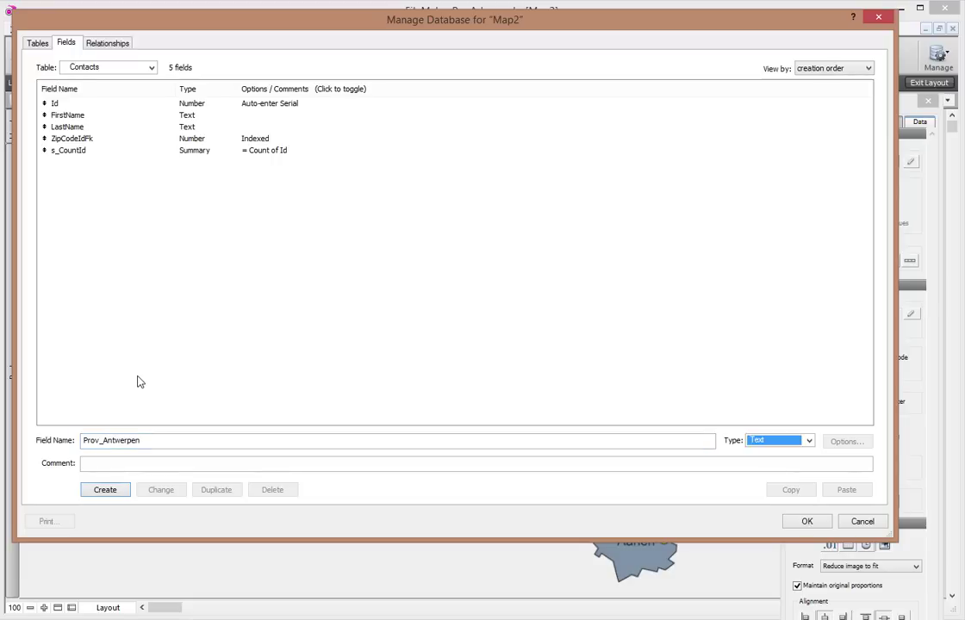
{"action": "key", "text": "Return"}
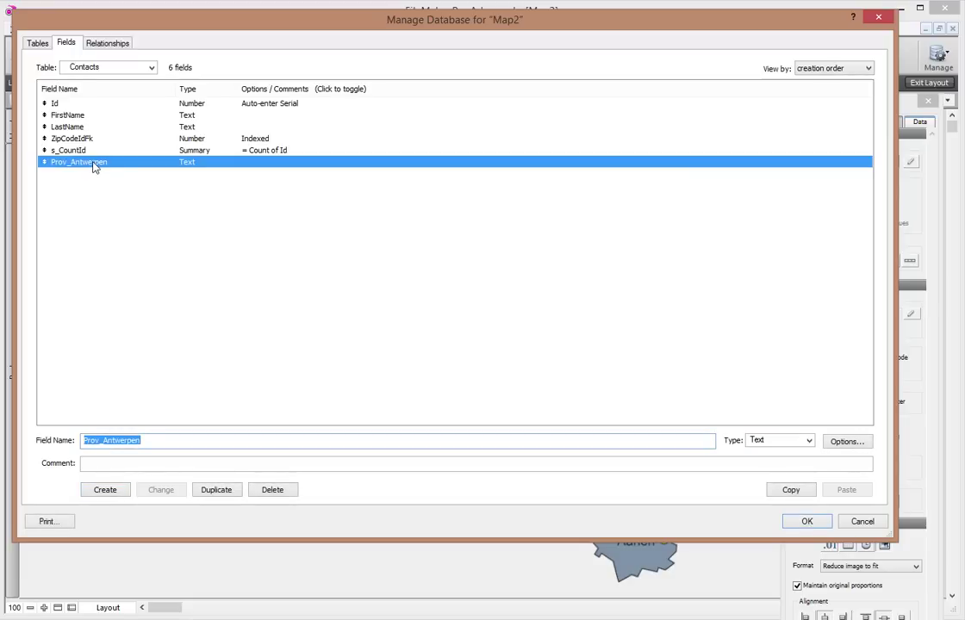
Make Prov_Antwerpen auto-enter the data 'Antwerpen' and close Manage Database
{"action": "double_click", "coordinate": [95, 166]}
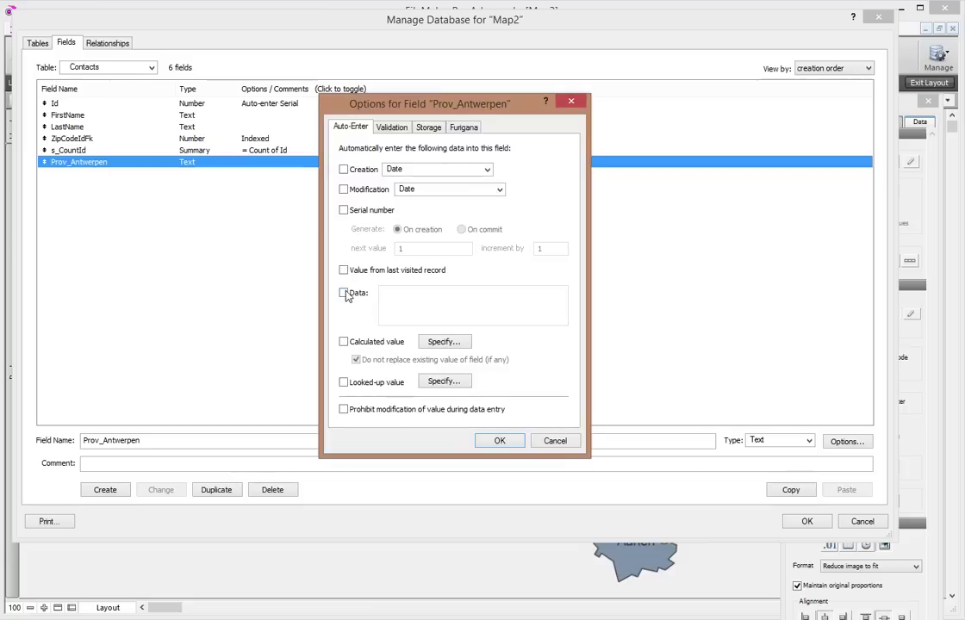
{"action": "left_click", "coordinate": [345, 294]}
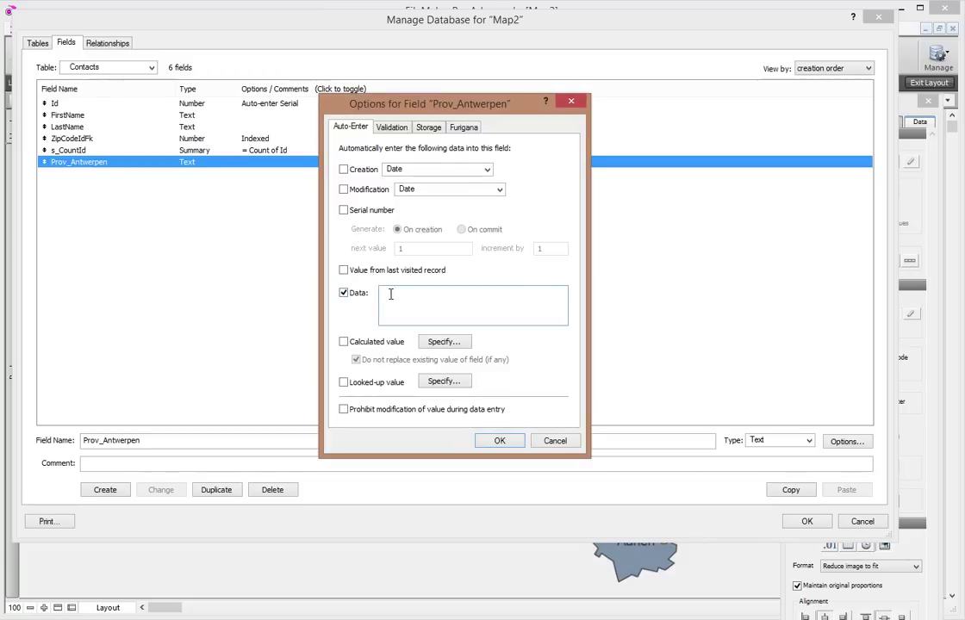
{"action": "type", "text": "Antwerpen"}
{"action": "left_click", "coordinate": [501, 440]}
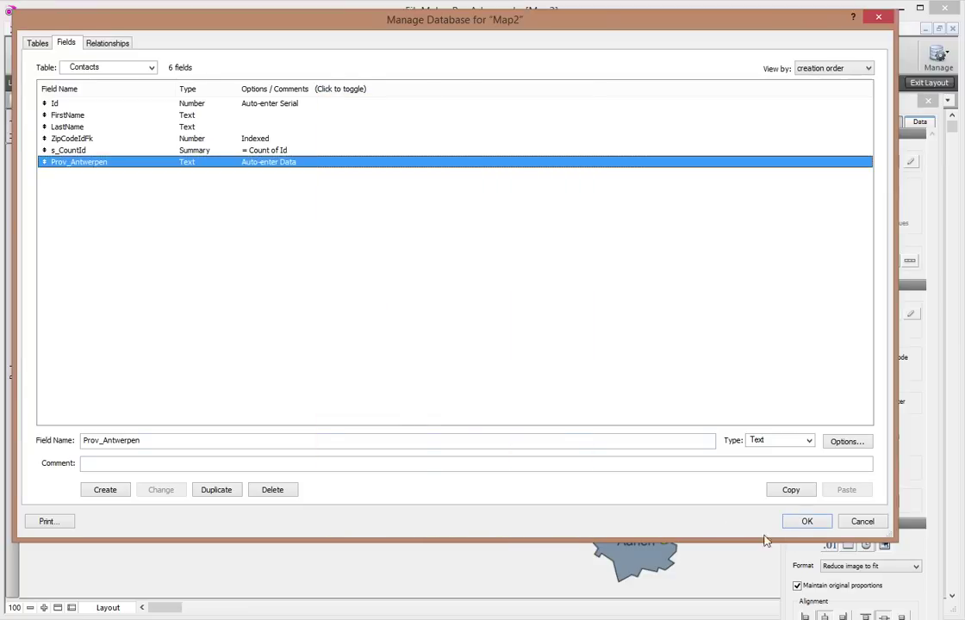
{"action": "left_click", "coordinate": [807, 521]}
{"action": "left_click", "coordinate": [54, 82]}
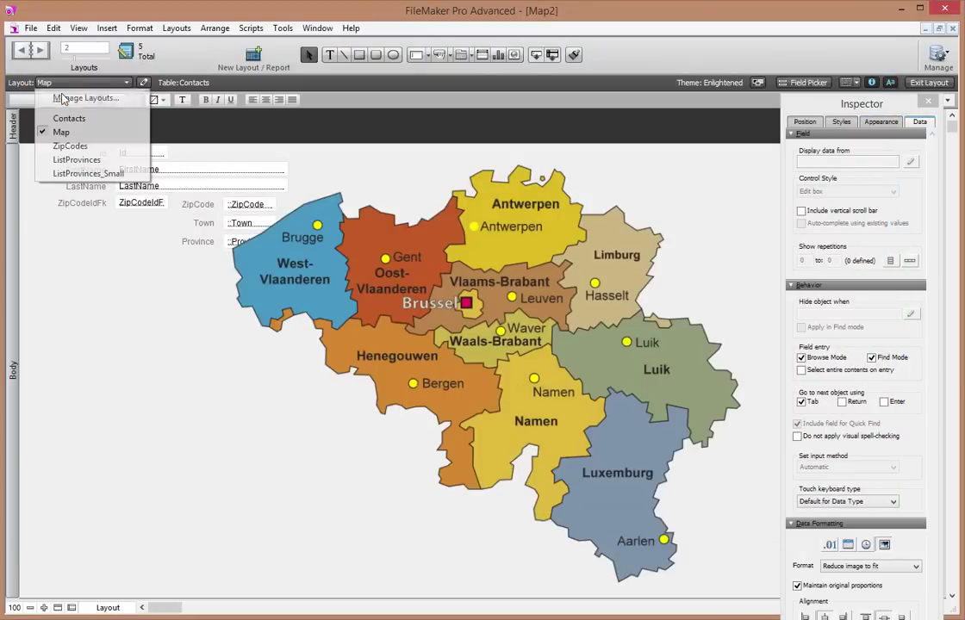
Browse the Contacts layout and add Prov_Antwerpen as a table column
{"action": "left_click", "coordinate": [69, 119]}
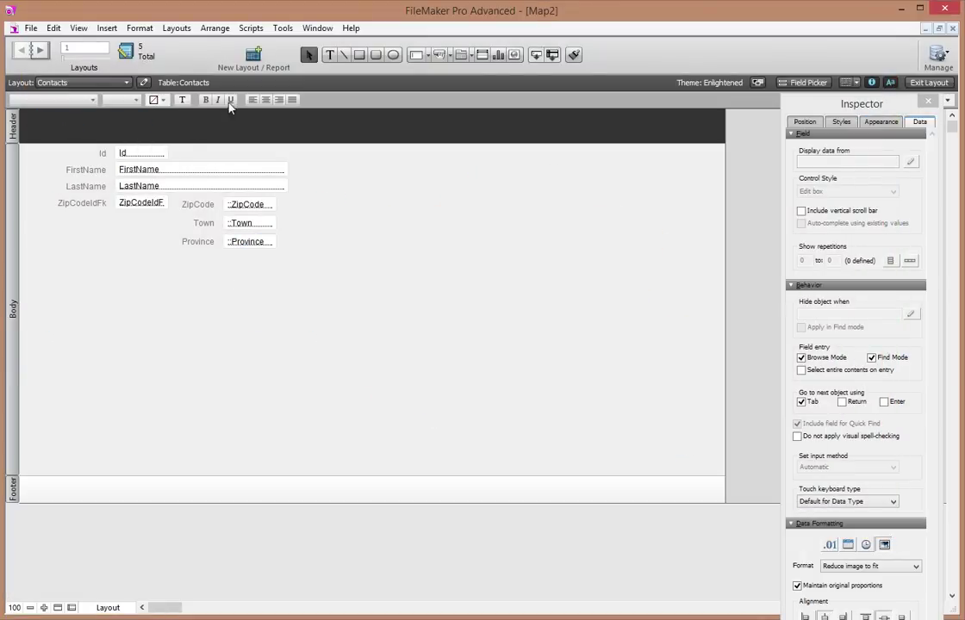
{"action": "key", "text": "ctrl+b"}
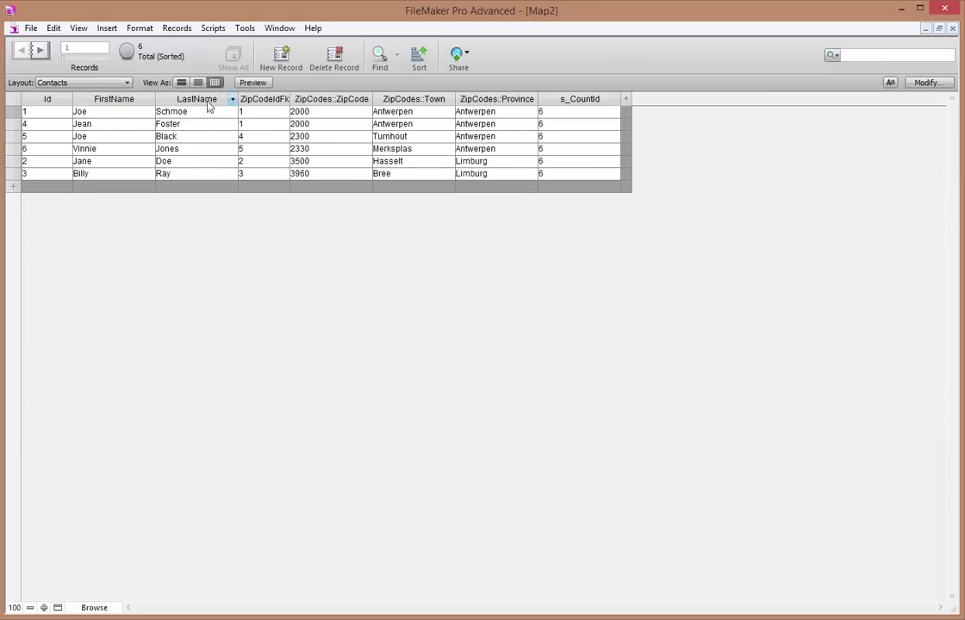
{"action": "left_click", "coordinate": [921, 83]}
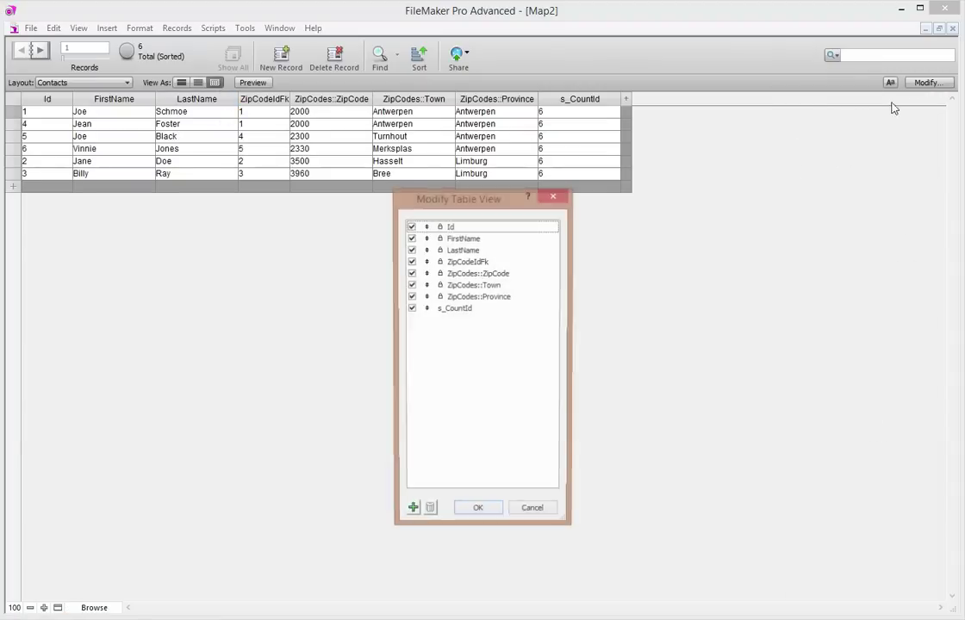
{"action": "left_click", "coordinate": [411, 512]}
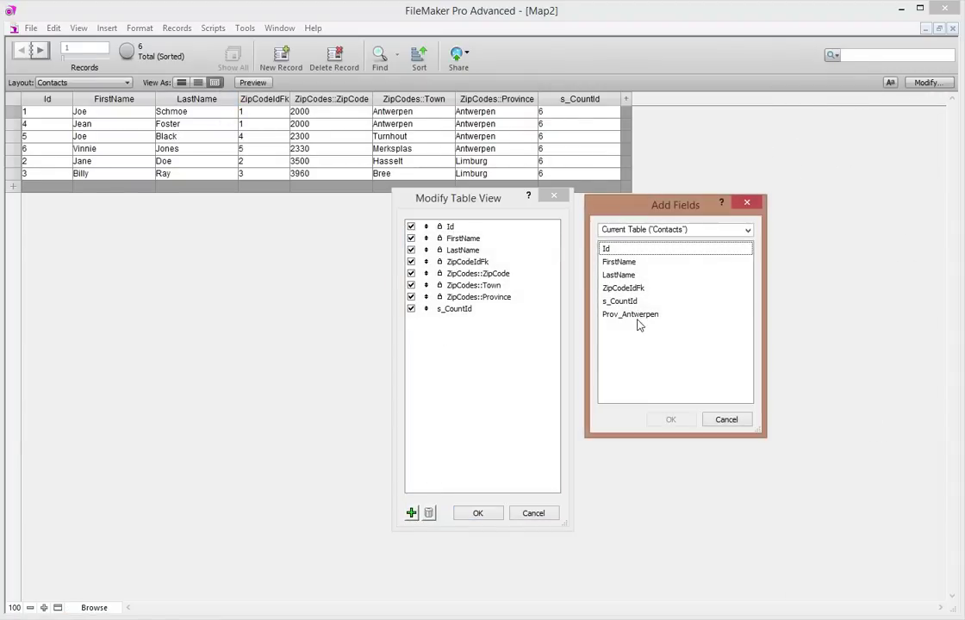
{"action": "double_click", "coordinate": [638, 318]}
{"action": "key", "text": "Return"}
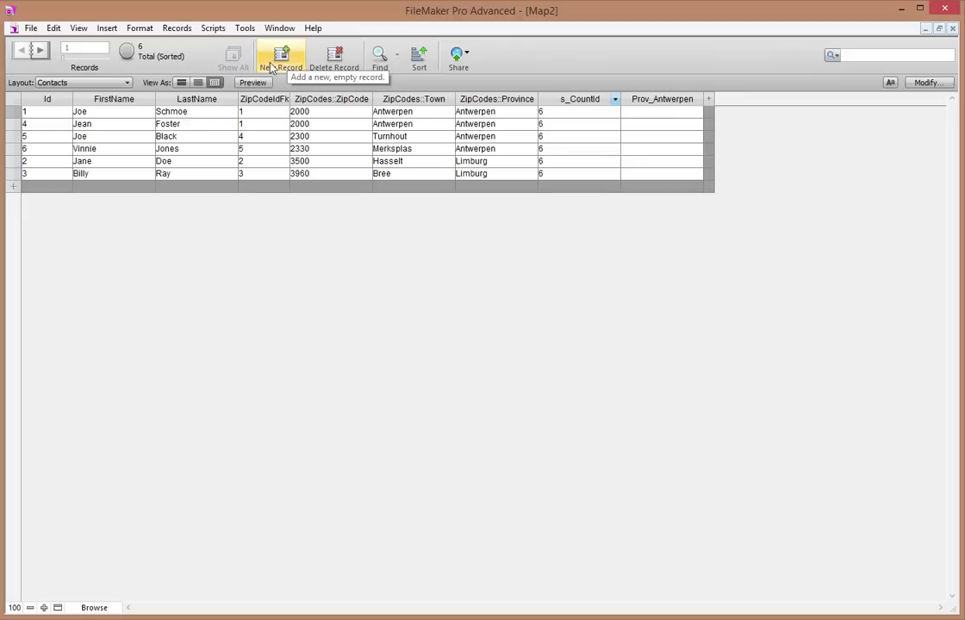
Add a new contact record, which gets Antwerpen in Prov_Antwerpen, and commit it
{"action": "left_click", "coordinate": [282, 61]}
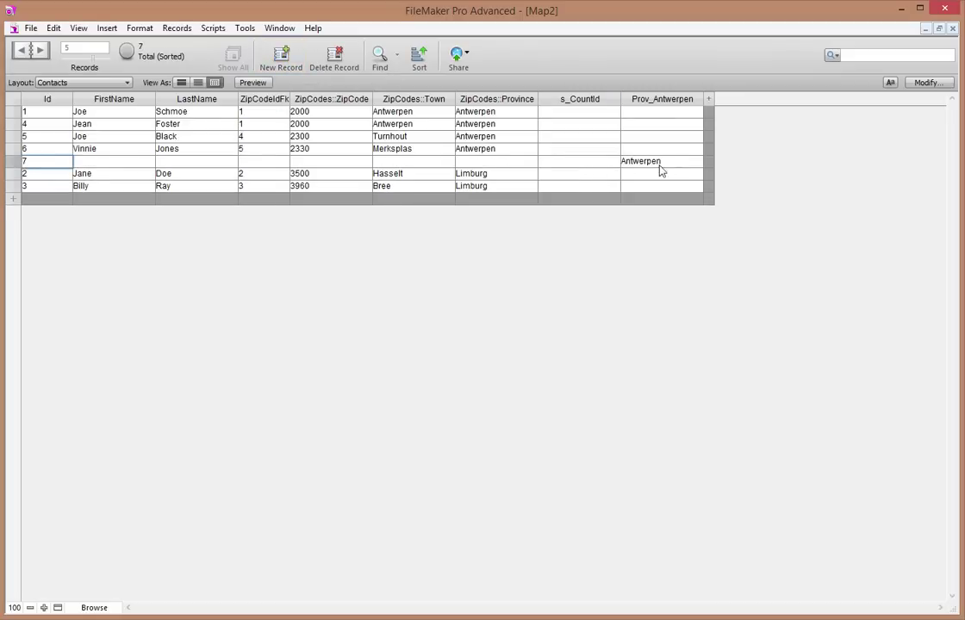
{"action": "left_click", "coordinate": [691, 161]}
{"action": "left_click_drag", "start_coordinate": [691, 161], "coordinate": [617, 157]}
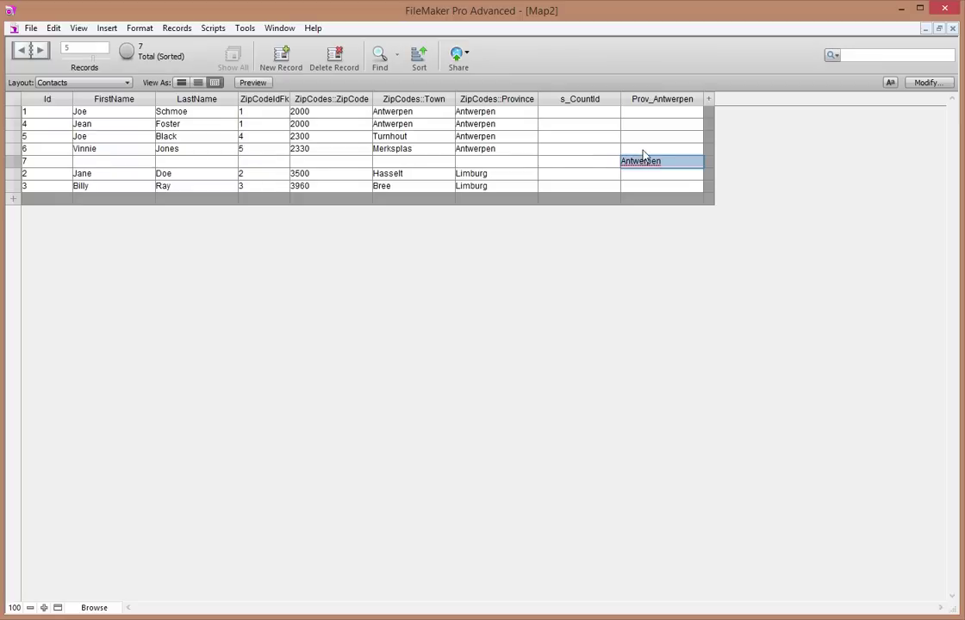
{"action": "left_click", "coordinate": [641, 152]}
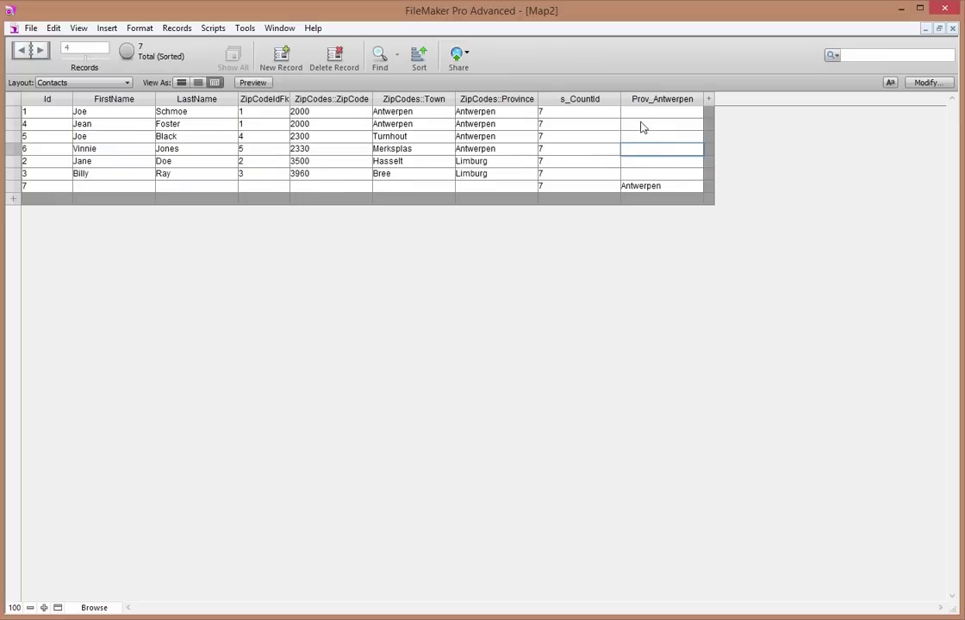
Check the Antwerpen values in the bottom records' Prov_Antwerpen cells, then bring up the Records menu
{"action": "left_click", "coordinate": [674, 191]}
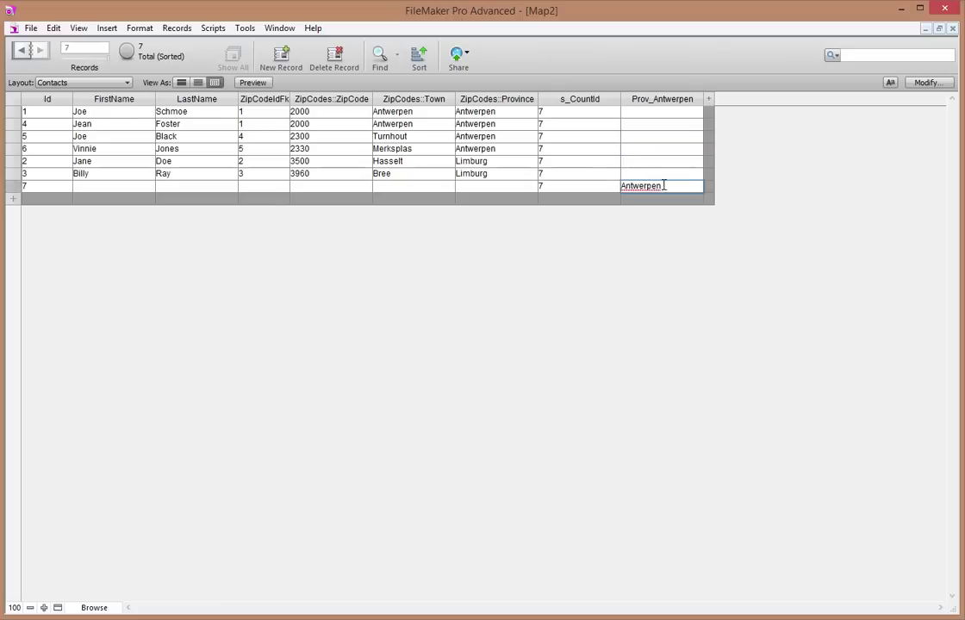
{"action": "double_click", "coordinate": [642, 186]}
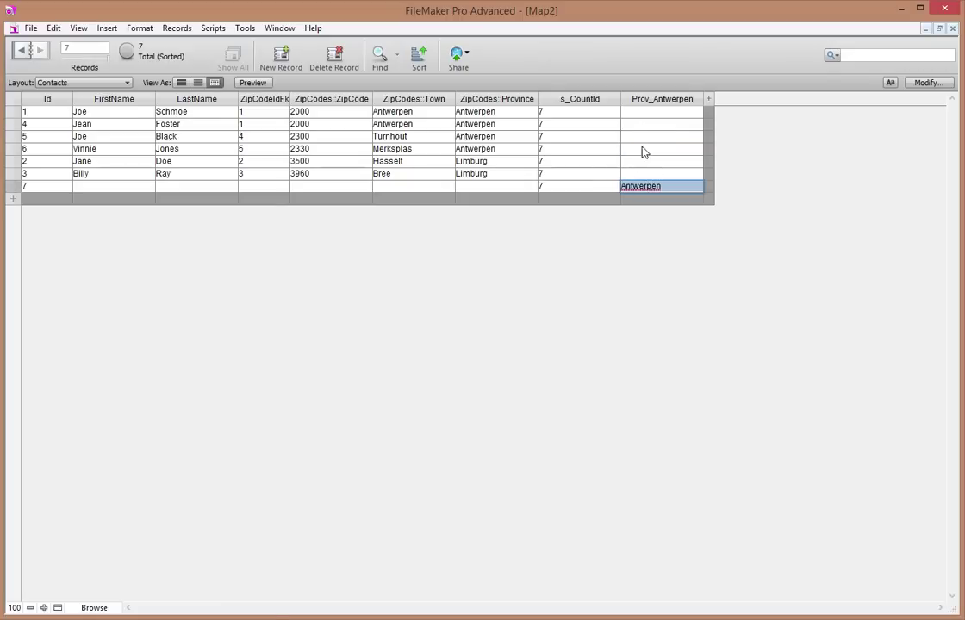
{"action": "left_click", "coordinate": [654, 175]}
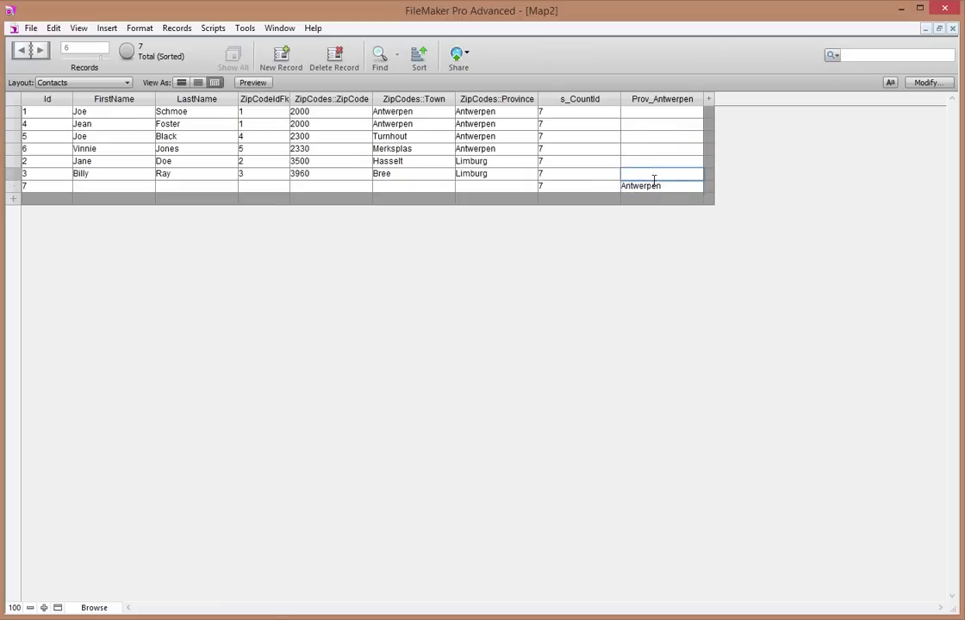
{"action": "left_click", "coordinate": [670, 187]}
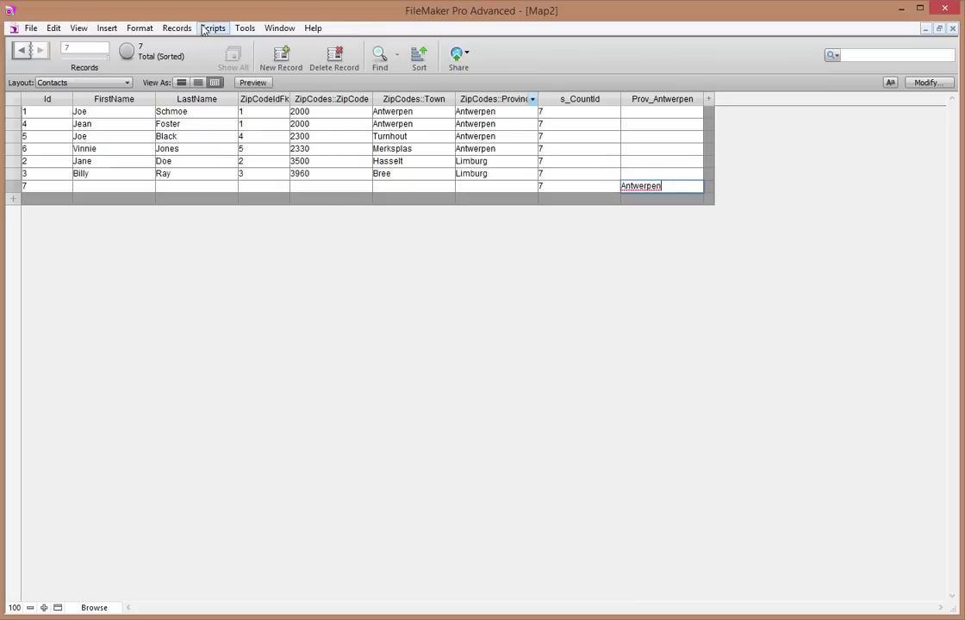
{"action": "left_click", "coordinate": [177, 29]}
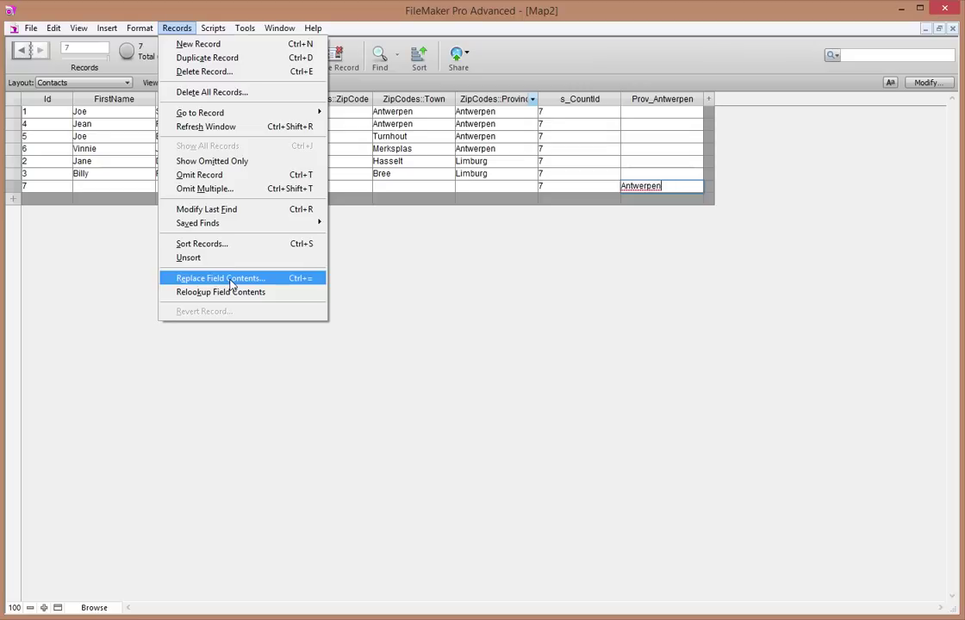
Replace Prov_Antwerpen contents with Antwerpen across all contact records
{"action": "left_click", "coordinate": [231, 284]}
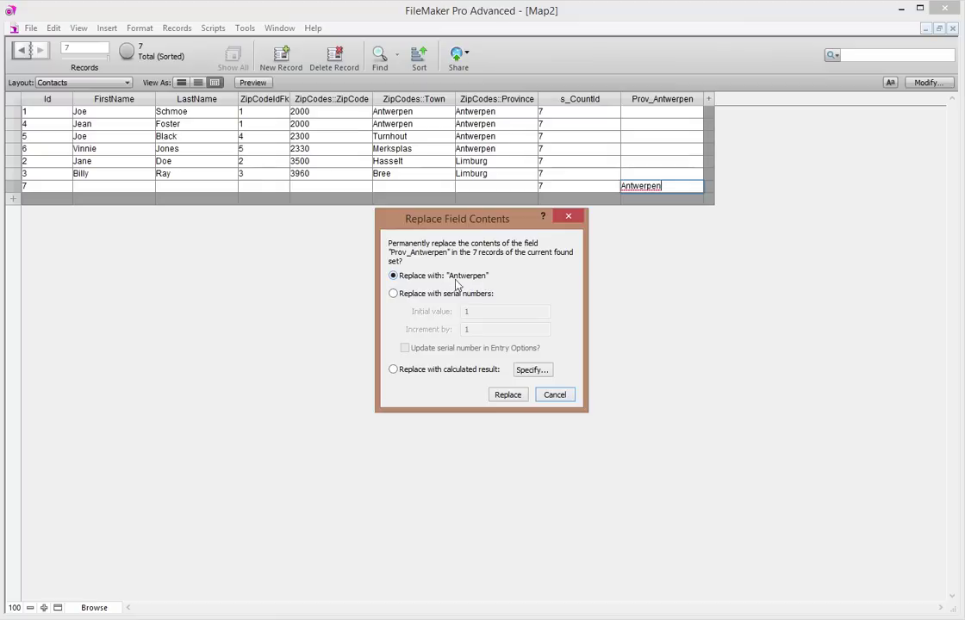
{"action": "left_click", "coordinate": [508, 395]}
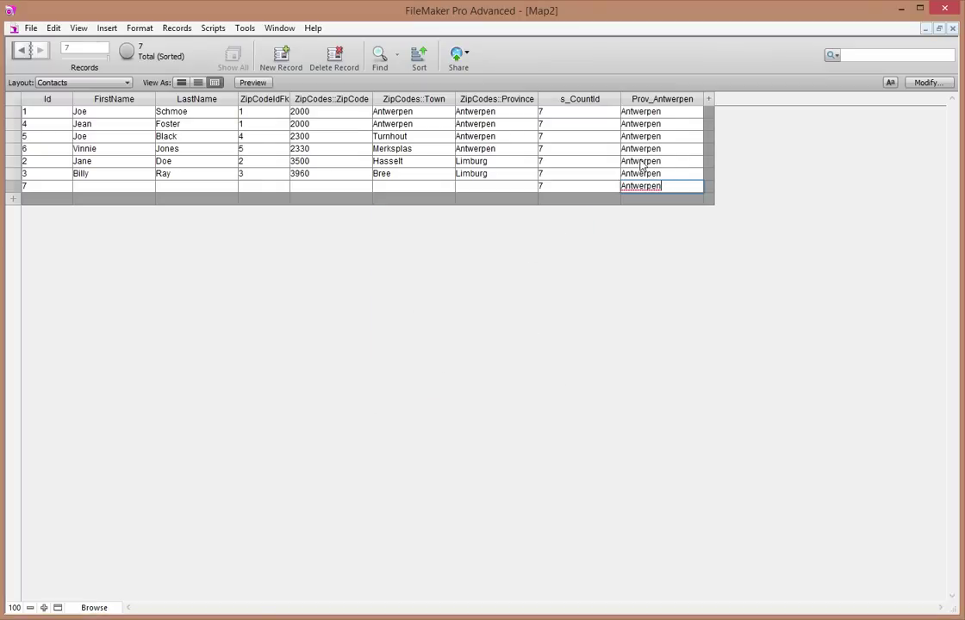
{"action": "left_click", "coordinate": [637, 219]}
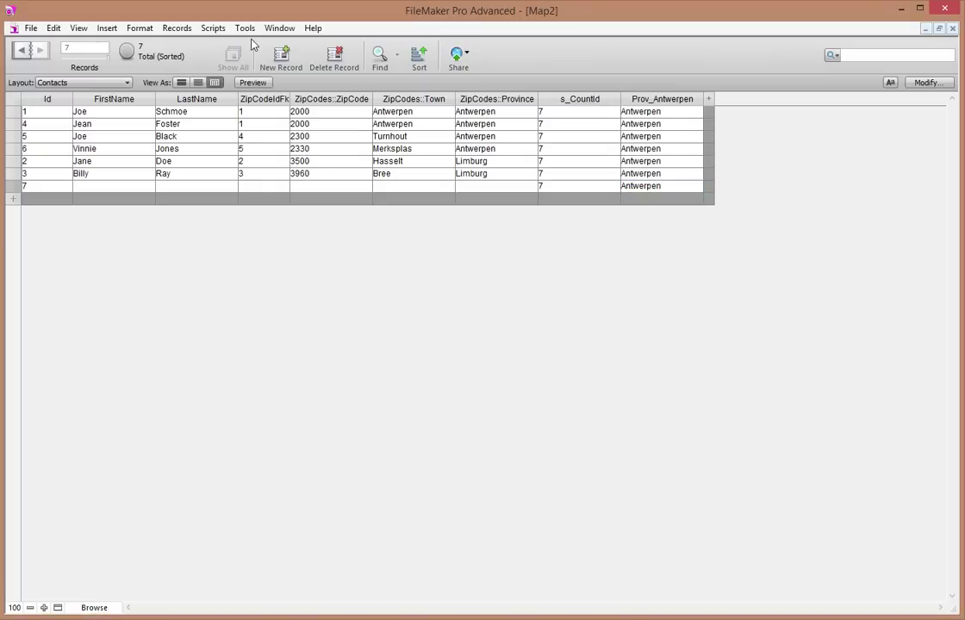
Delete the blank records 8 and 7, leaving six contacts
{"action": "left_click", "coordinate": [282, 65]}
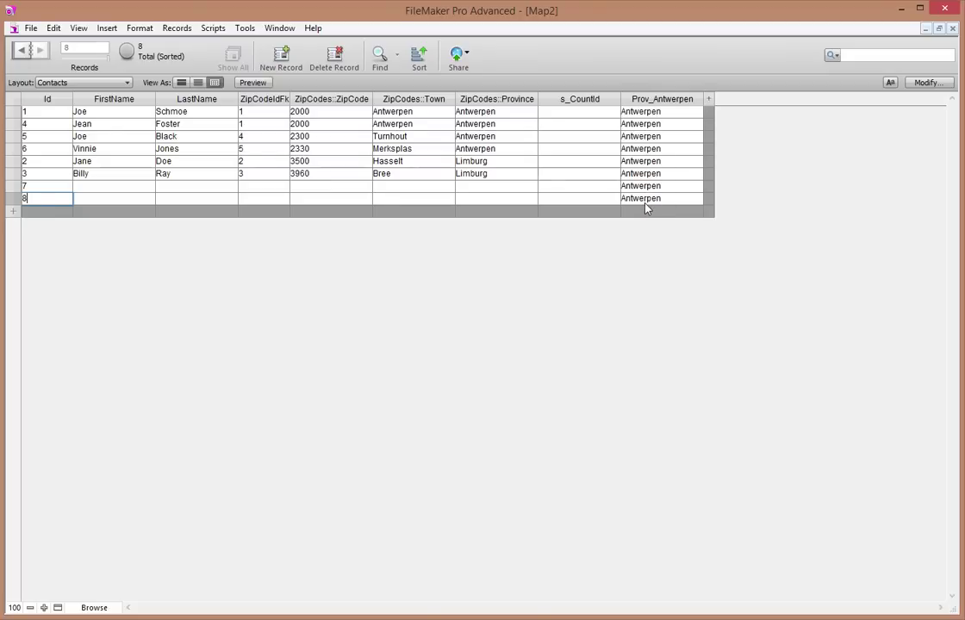
{"action": "left_click", "coordinate": [336, 65]}
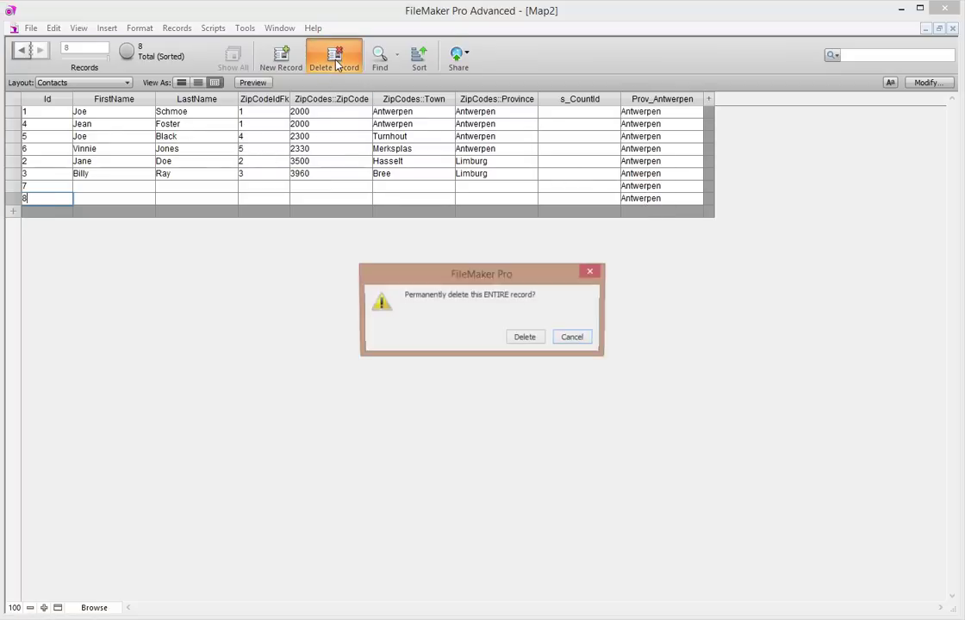
{"action": "left_click", "coordinate": [524, 337]}
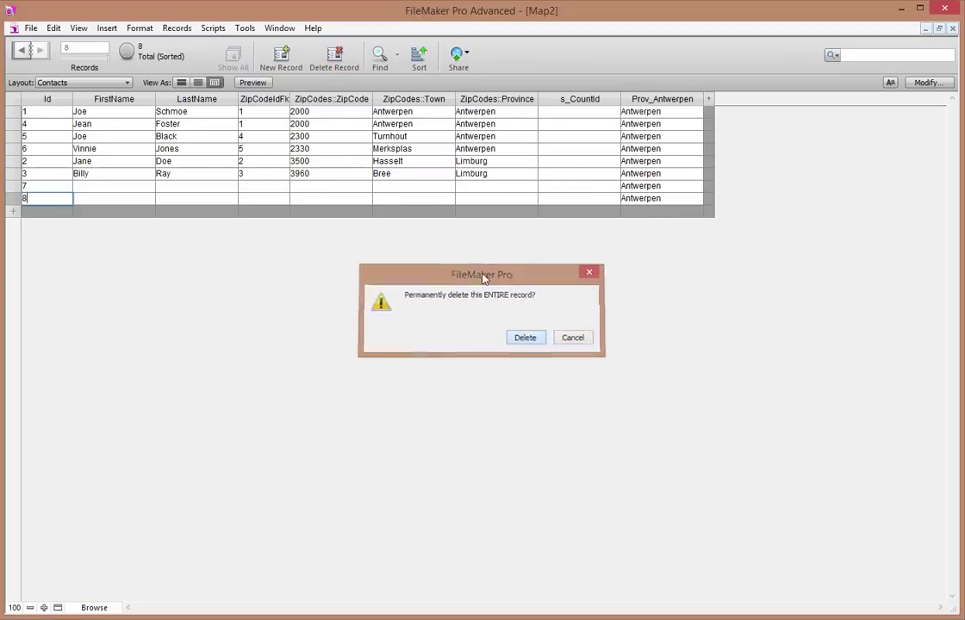
{"action": "left_click", "coordinate": [343, 56]}
{"action": "left_click", "coordinate": [523, 338]}
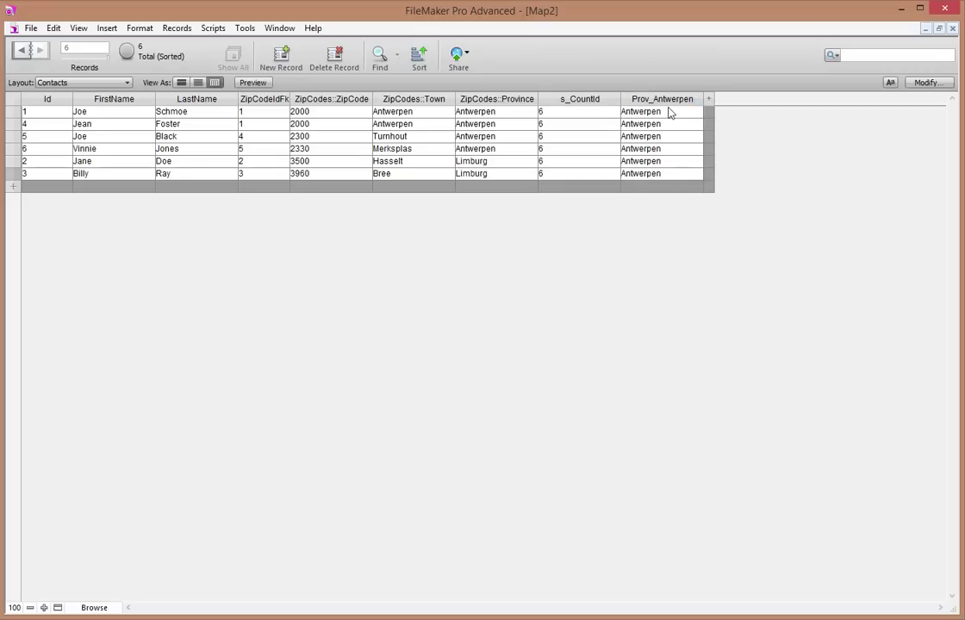
{"action": "left_click", "coordinate": [670, 112]}
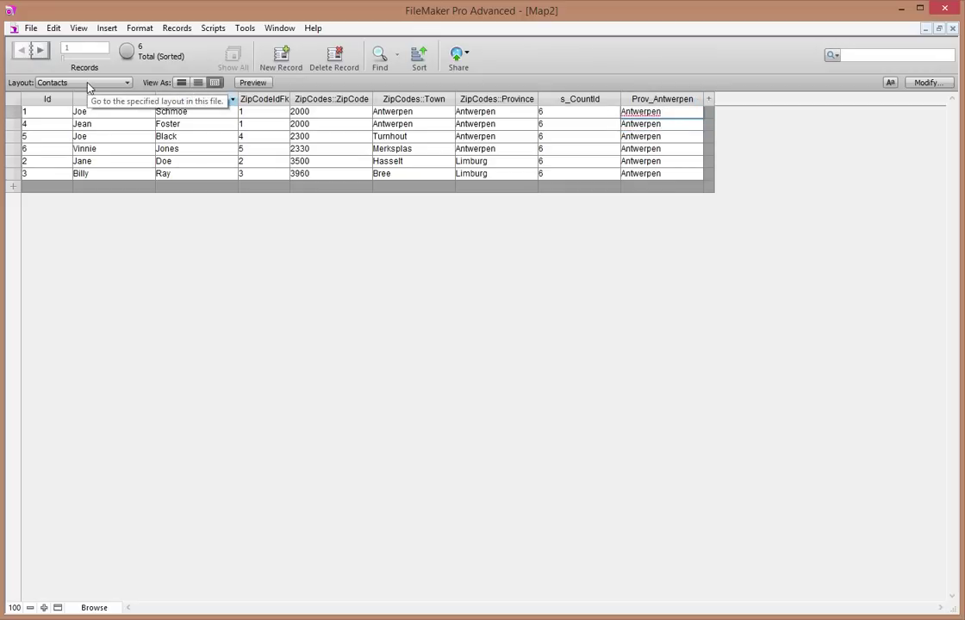
Open Manage Database (Ctrl+Shift+D) on the Relationships tab and select the Contacts and ZipCodes occurrences
{"action": "key", "text": "ctrl+shift+d"}
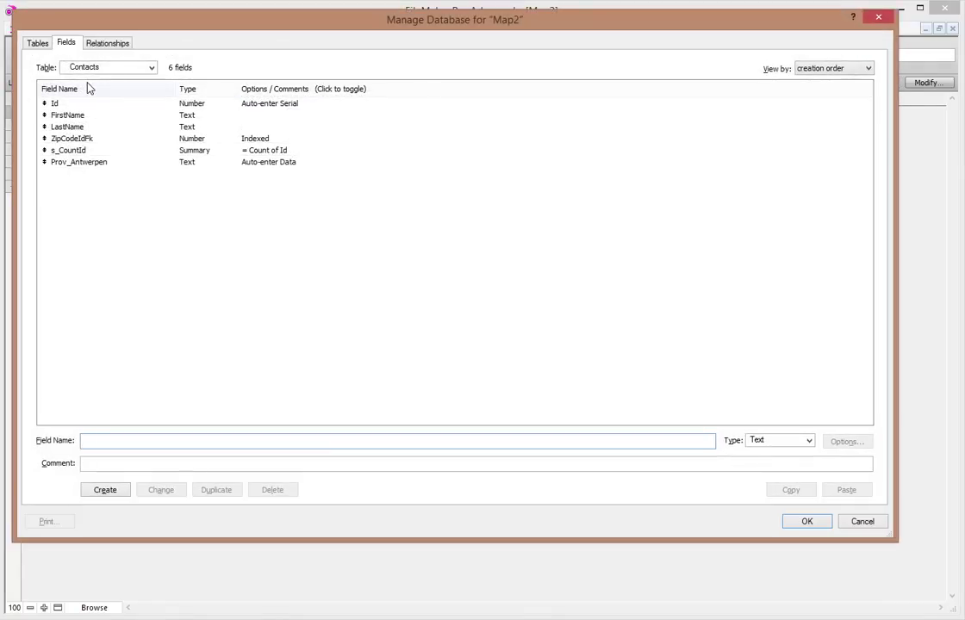
{"action": "left_click", "coordinate": [122, 47]}
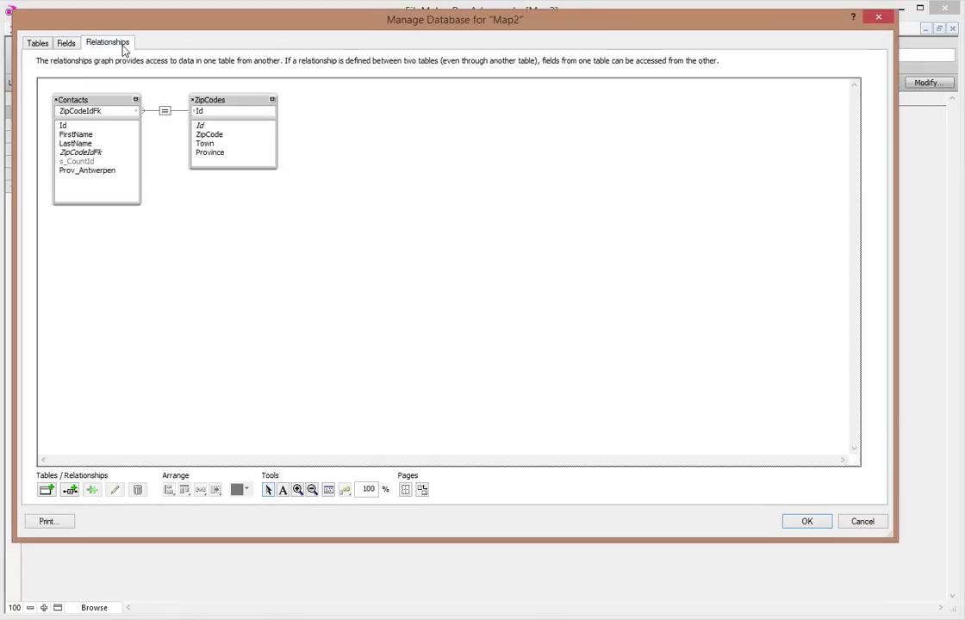
{"action": "left_click", "coordinate": [101, 178]}
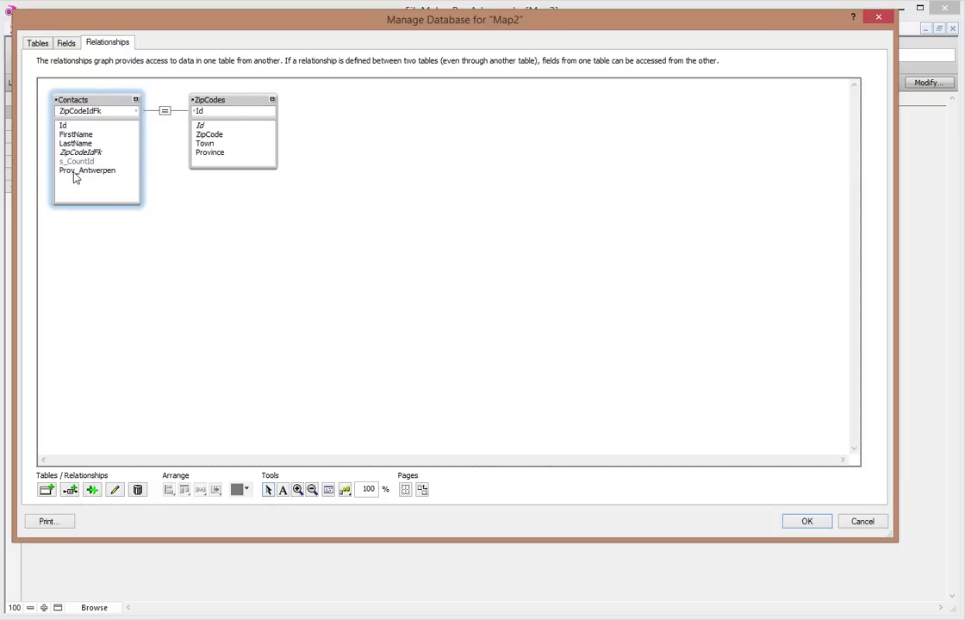
{"action": "left_click", "coordinate": [206, 158]}
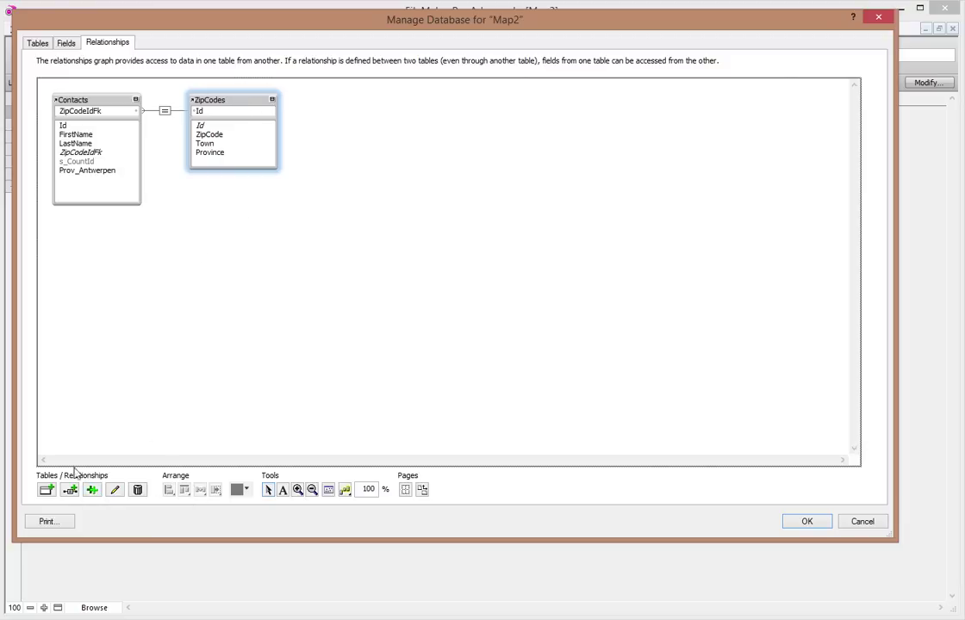
Duplicate the ZipCodes occurrence as ZipCodes 2 and place it below ZipCodes
{"action": "left_click", "coordinate": [92, 490]}
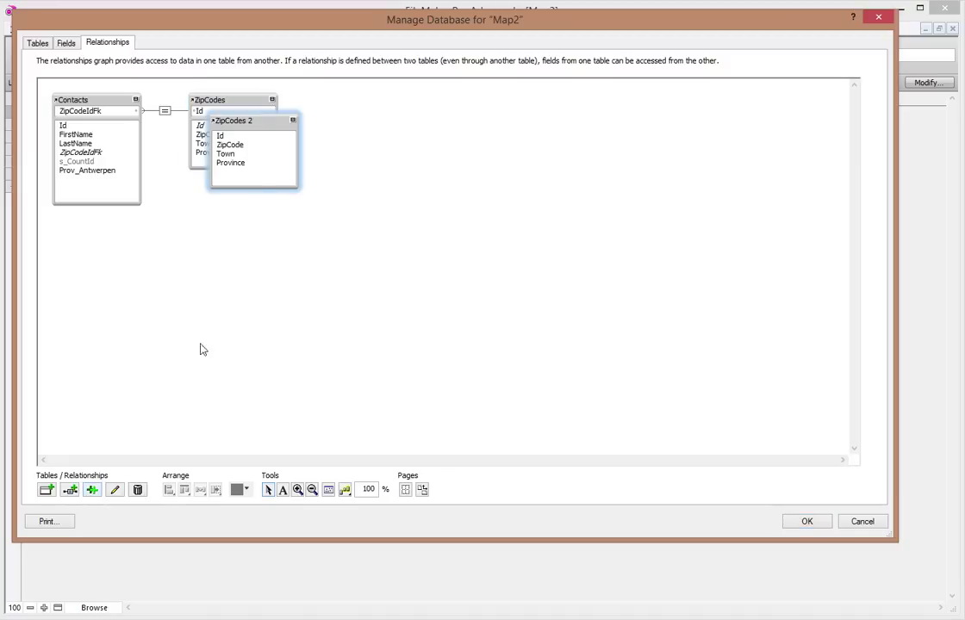
{"action": "left_click_drag", "start_coordinate": [256, 128], "coordinate": [238, 195]}
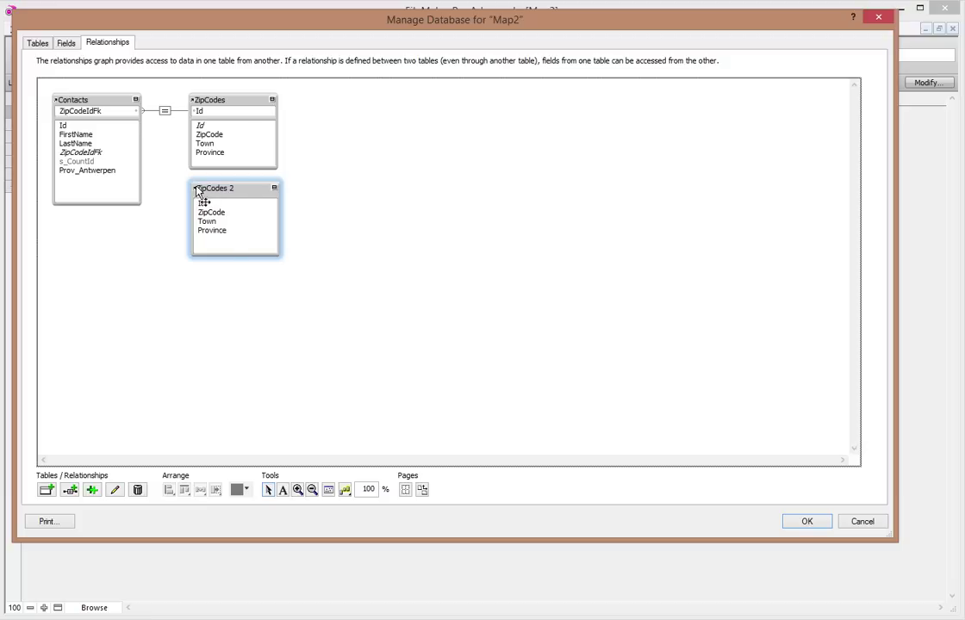
{"action": "mouse_move", "coordinate": [195, 188]}
{"action": "left_click", "coordinate": [38, 43]}
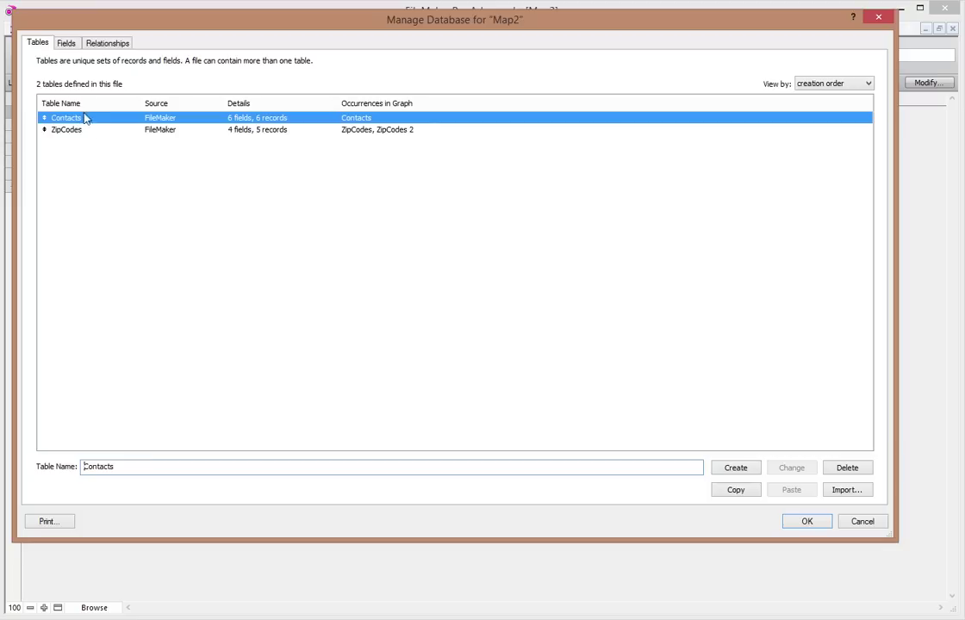
{"action": "left_click", "coordinate": [64, 134]}
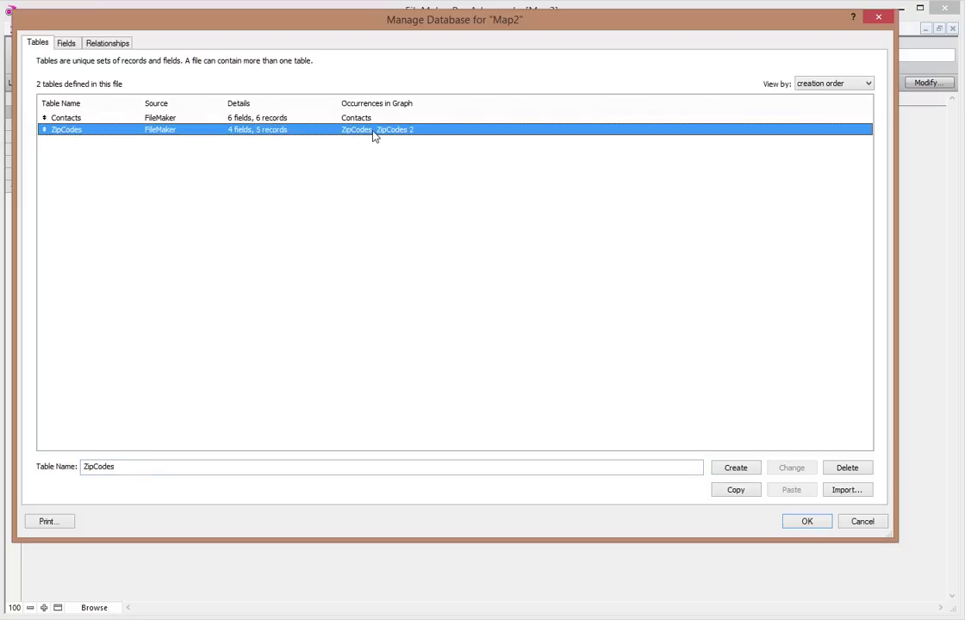
{"action": "left_click", "coordinate": [86, 44]}
Rename the ZipCodes 2 occurrence to ZipCodes_Antwerpen
{"action": "left_click", "coordinate": [231, 193]}
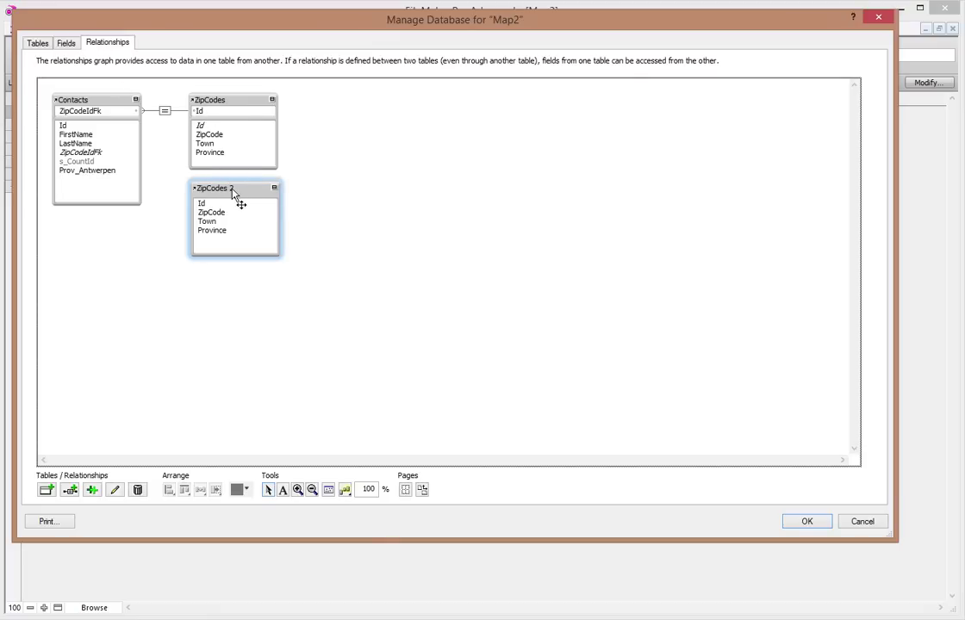
{"action": "double_click", "coordinate": [234, 191]}
{"action": "left_click", "coordinate": [438, 389]}
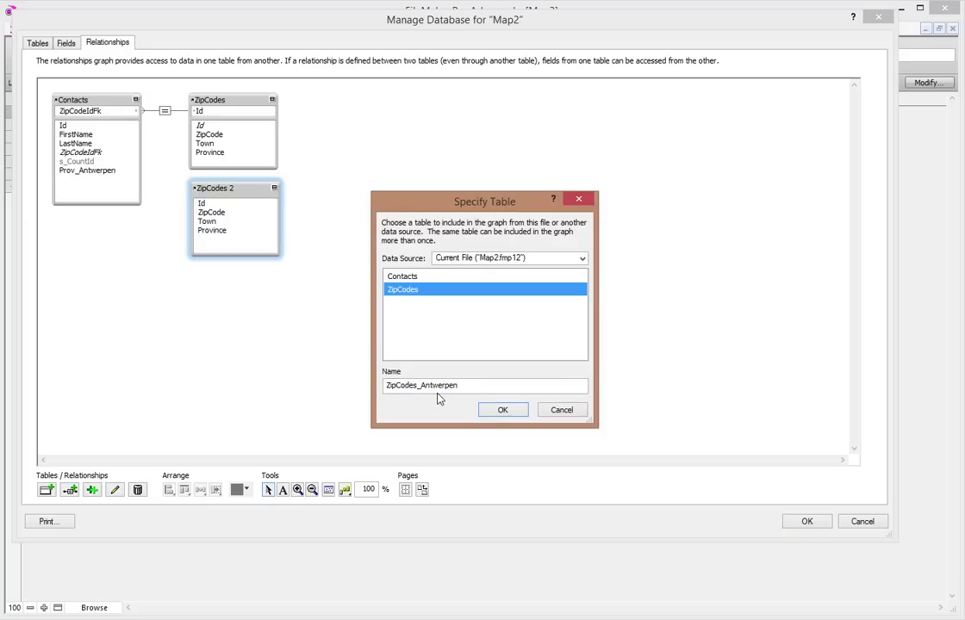
{"action": "type", "text": "_Antwerpen"}
{"action": "key", "text": "Return"}
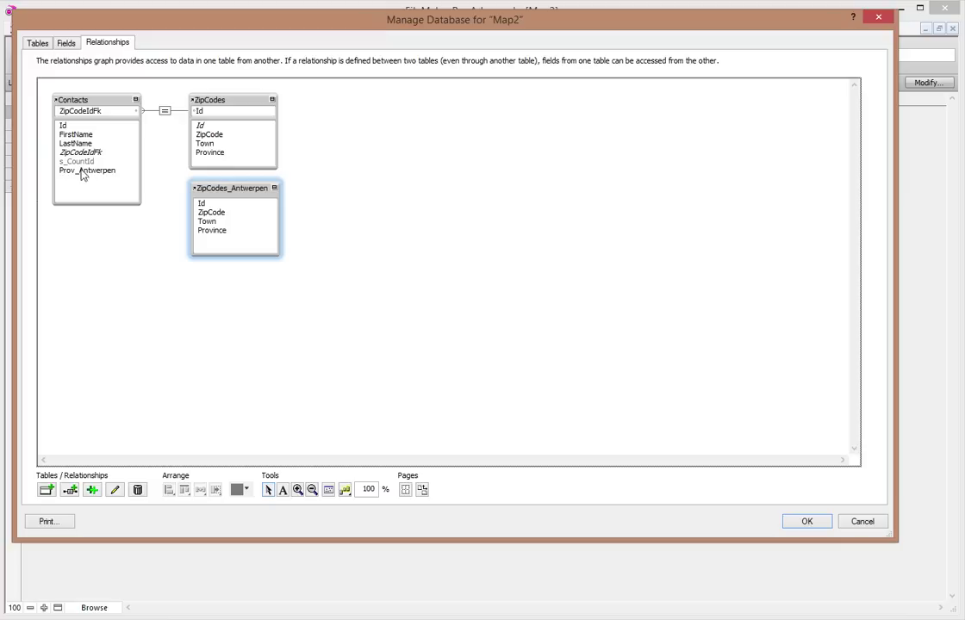
Relate Contacts::Prov_Antwerpen to ZipCodes_Antwerpen::Province
{"action": "left_click", "coordinate": [85, 179]}
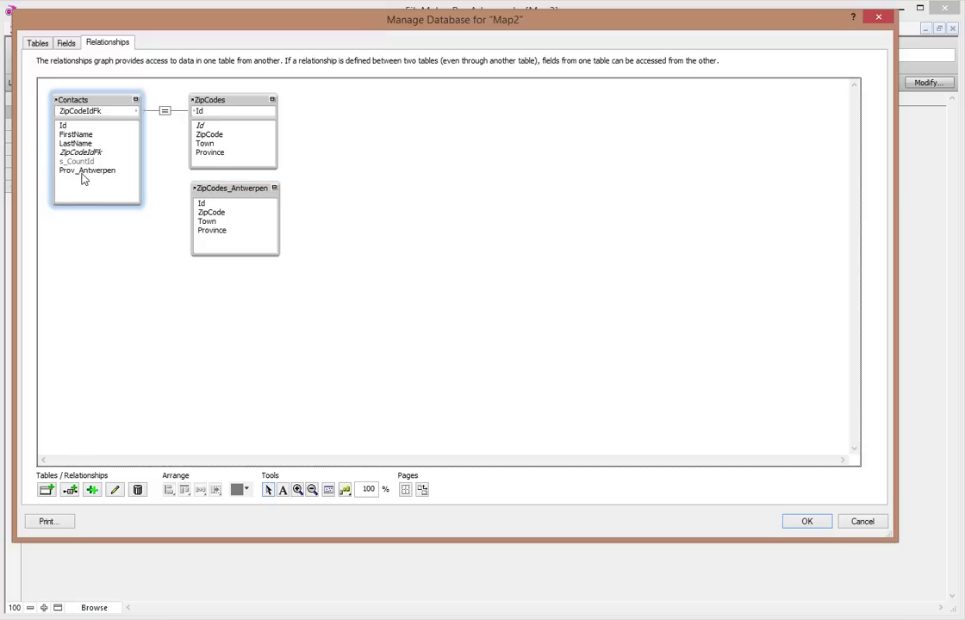
{"action": "left_click_drag", "start_coordinate": [83, 178], "coordinate": [212, 230]}
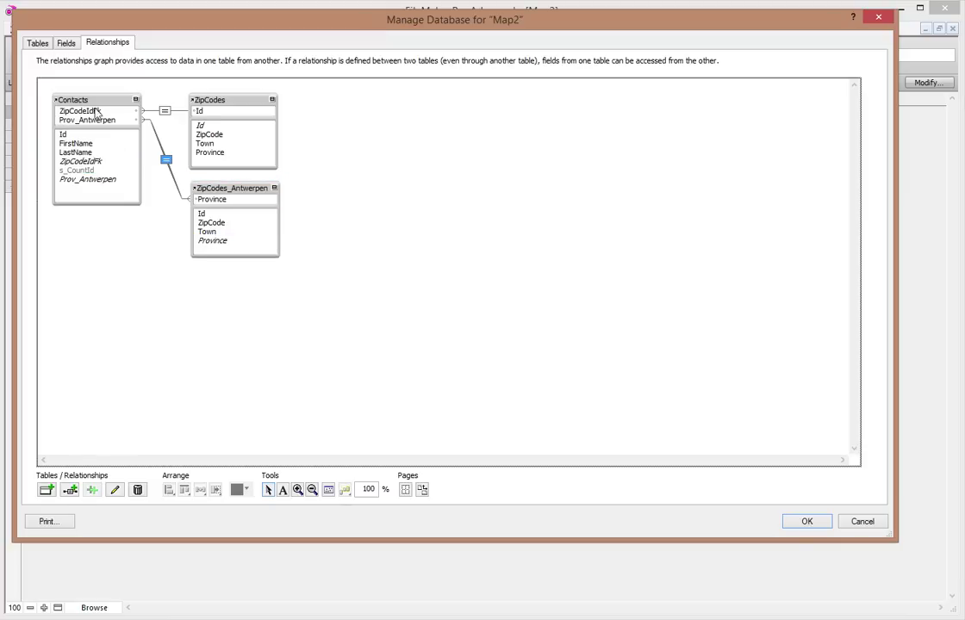
{"action": "left_click", "coordinate": [167, 161]}
Duplicate the Contacts occurrence, place it right of ZipCodes_Antwerpen, and rename it Contacts_Antwerpen
{"action": "left_click", "coordinate": [78, 99]}
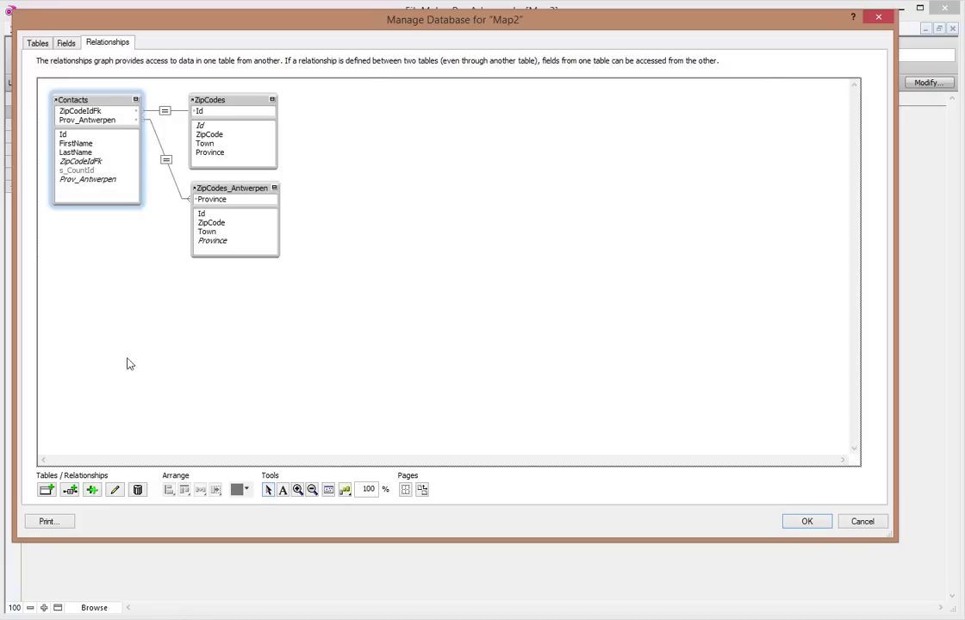
{"action": "left_click", "coordinate": [91, 490]}
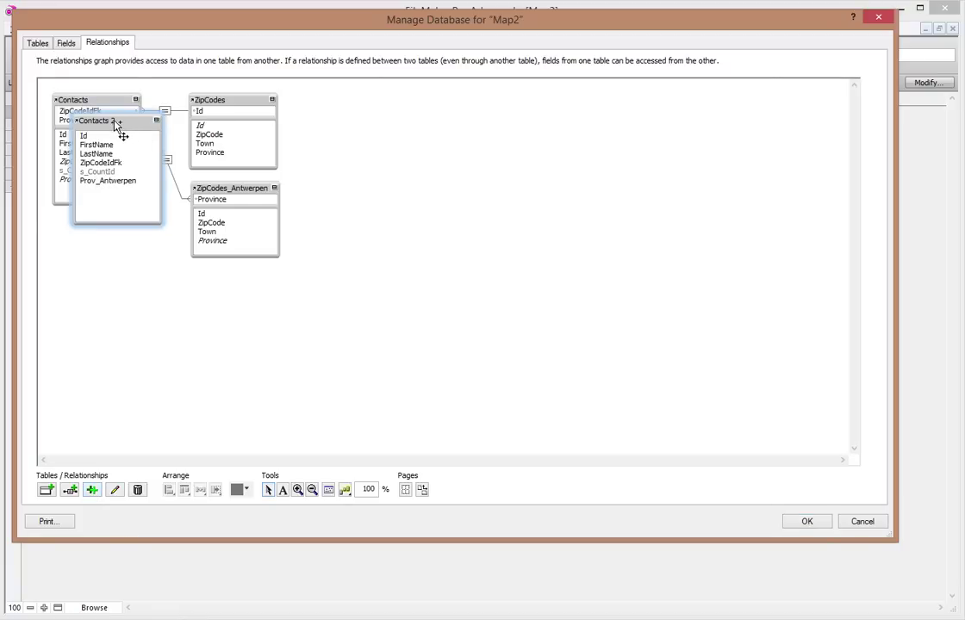
{"action": "left_click_drag", "start_coordinate": [117, 125], "coordinate": [366, 202]}
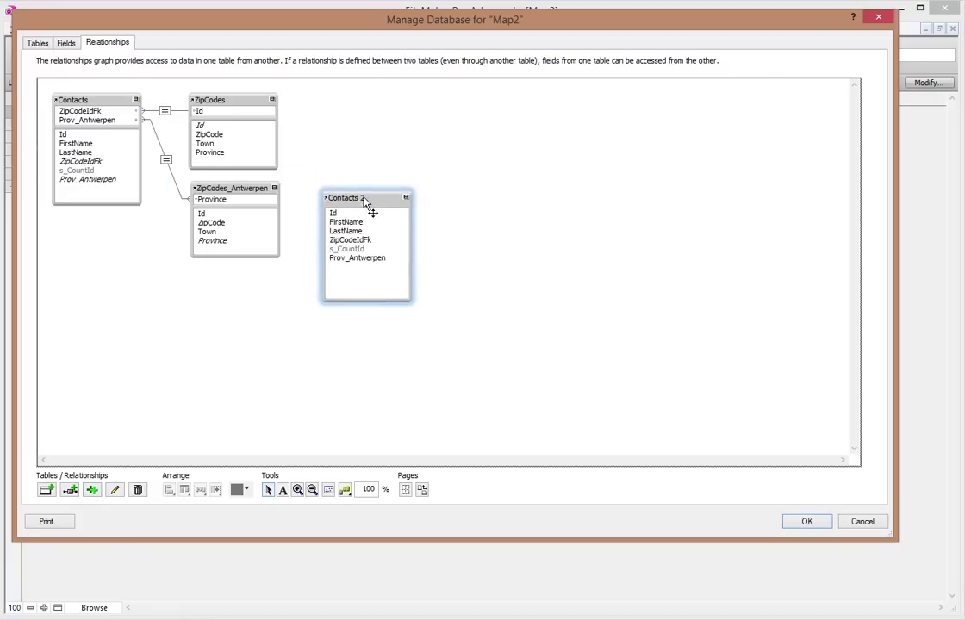
{"action": "double_click", "coordinate": [364, 203]}
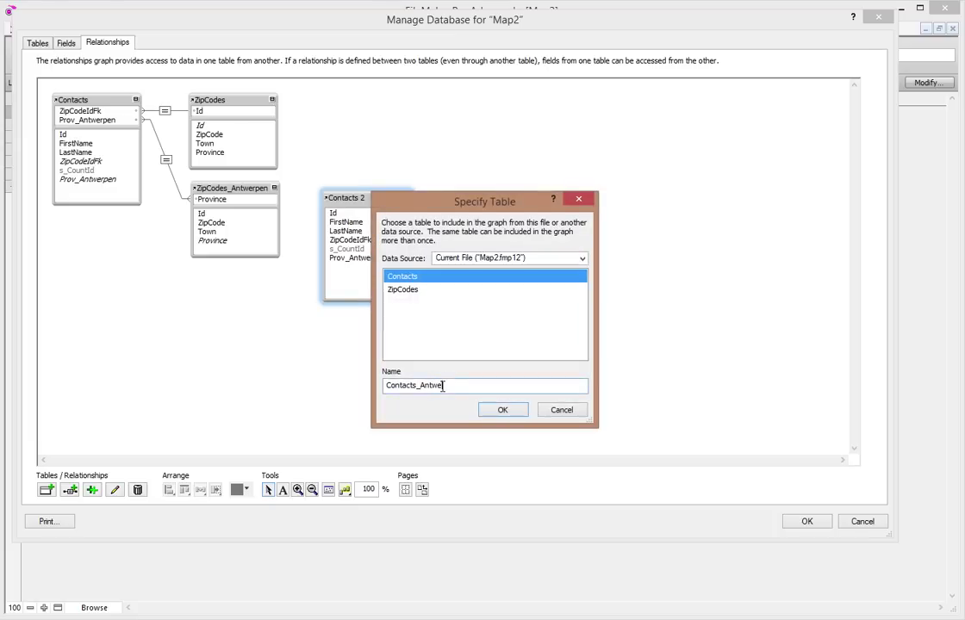
{"action": "type", "text": "_Antwerpen"}
{"action": "key", "text": "Return"}
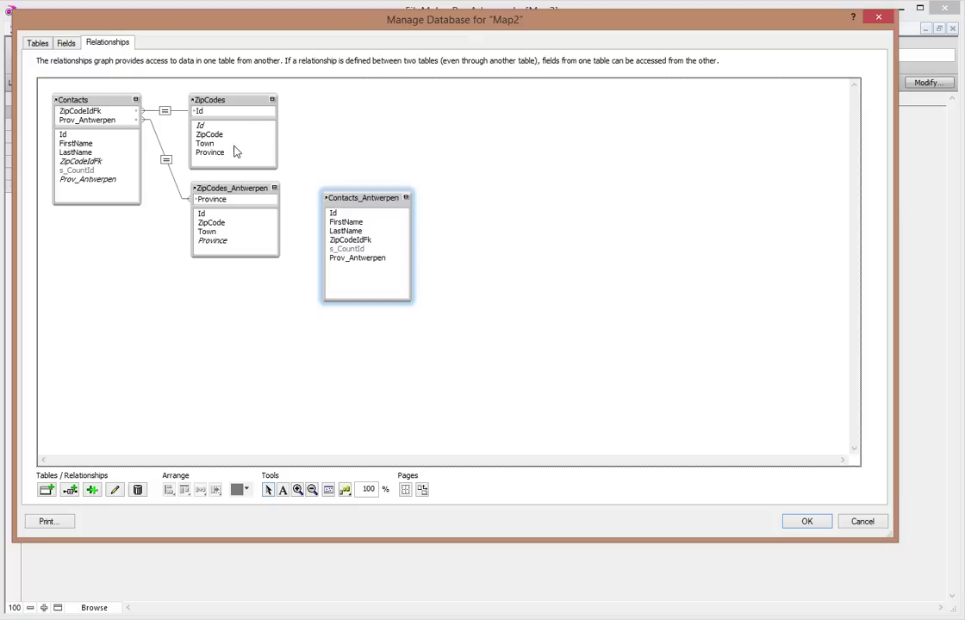
Link ZipCodes_Antwerpen::Id to Contacts_Antwerpen::ZipCodeIdFk and collapse Contacts_Antwerpen
{"action": "left_click_drag", "start_coordinate": [203, 214], "coordinate": [342, 241]}
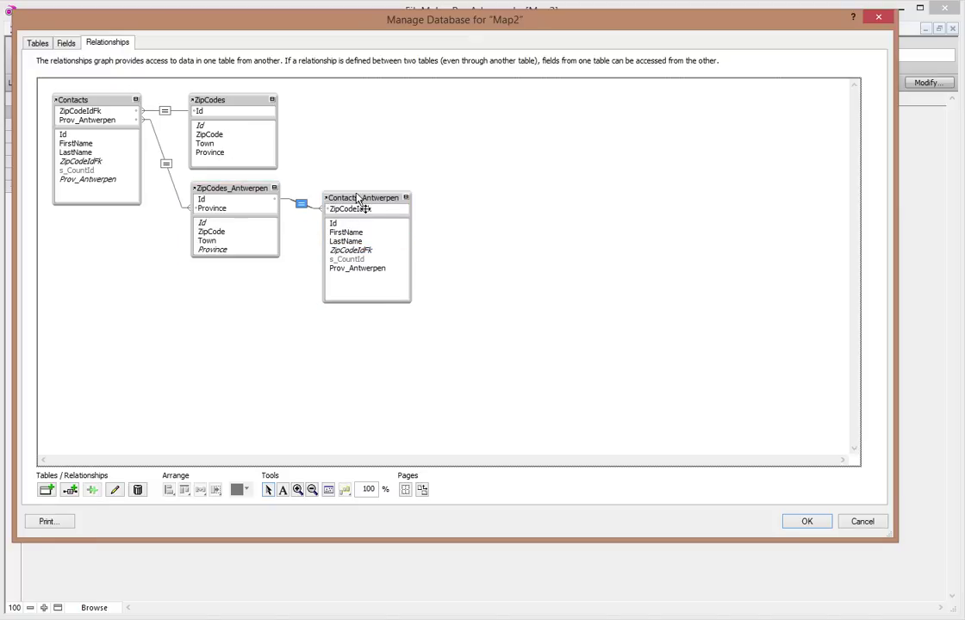
{"action": "left_click", "coordinate": [406, 198]}
{"action": "left_click_drag", "start_coordinate": [386, 199], "coordinate": [398, 190]}
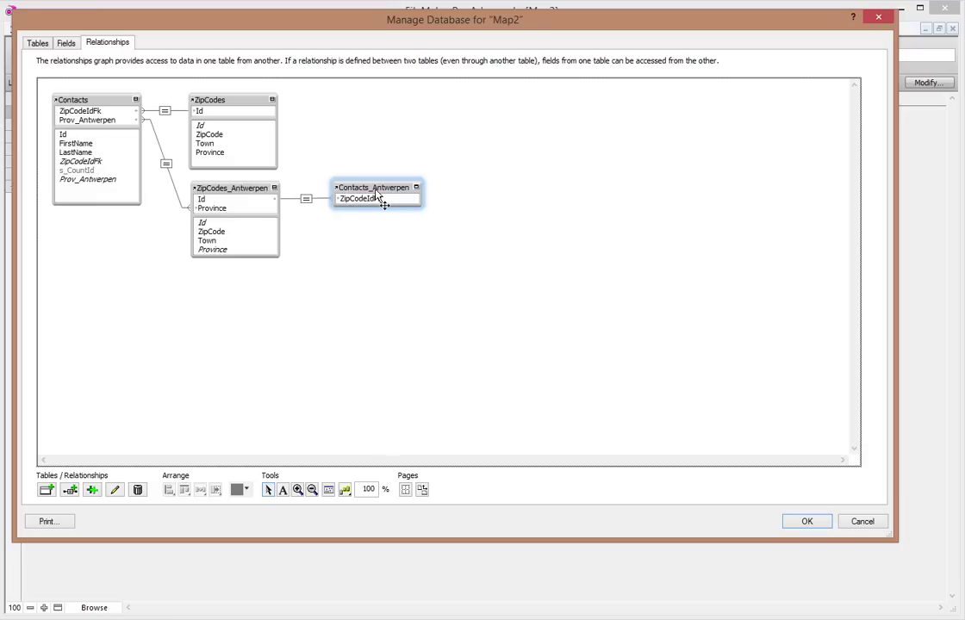
Close Manage Database and open the Map layout in Layout mode
{"action": "left_click", "coordinate": [815, 528]}
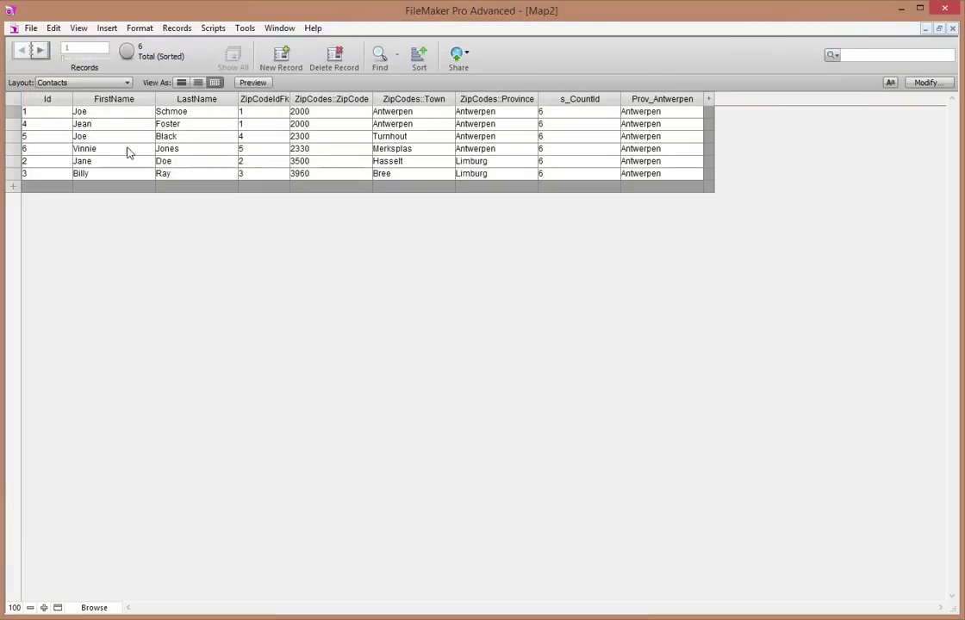
{"action": "left_click", "coordinate": [78, 83]}
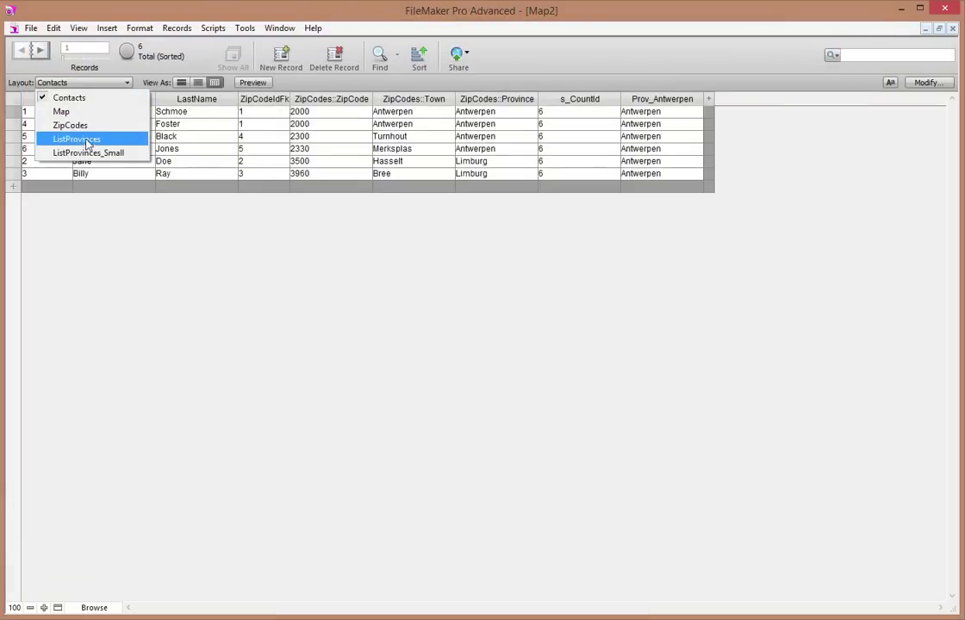
{"action": "left_click", "coordinate": [82, 114]}
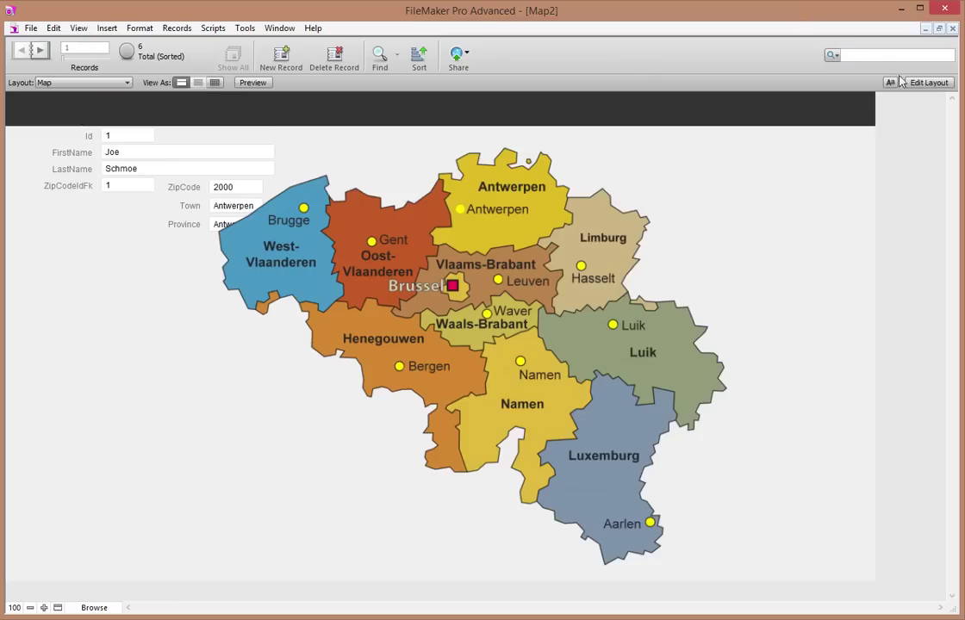
{"action": "left_click", "coordinate": [929, 83]}
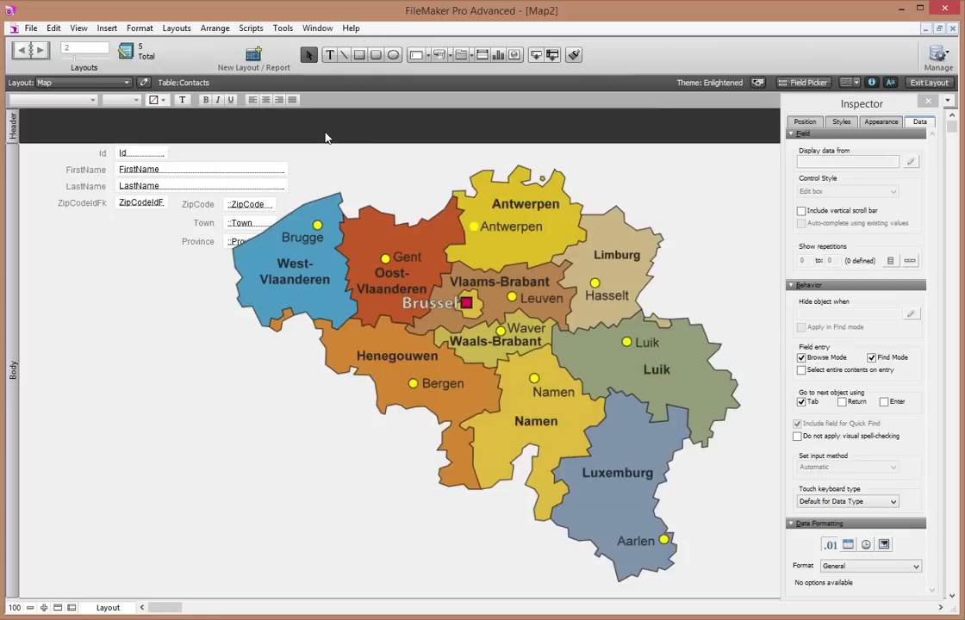
Place Contacts_Antwerpen::s_CountId on the Antwerpen province without a label
{"action": "left_click_drag", "start_coordinate": [536, 55], "coordinate": [504, 240]}
{"action": "left_click", "coordinate": [573, 113]}
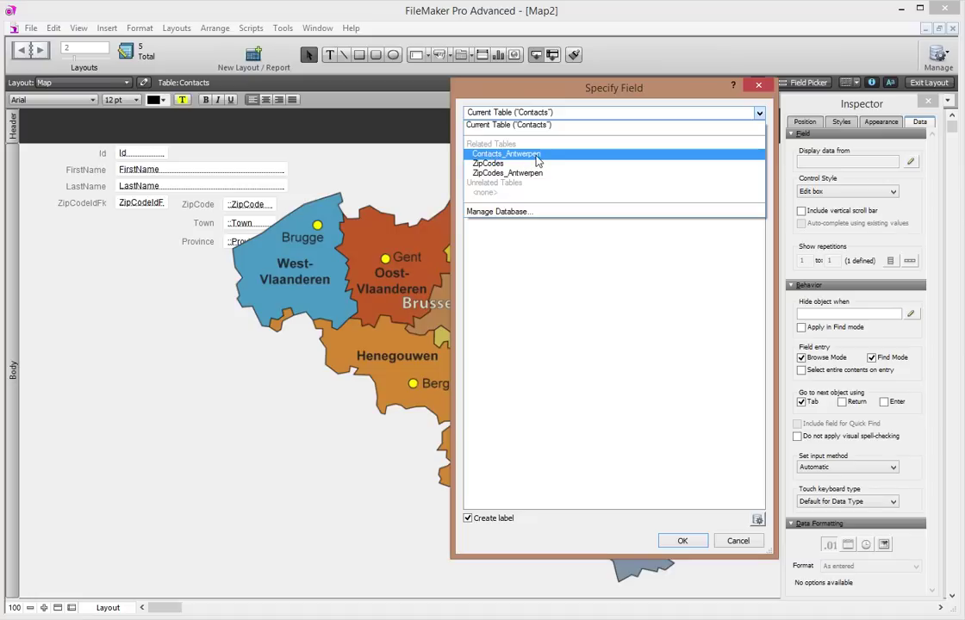
{"action": "left_click", "coordinate": [541, 160]}
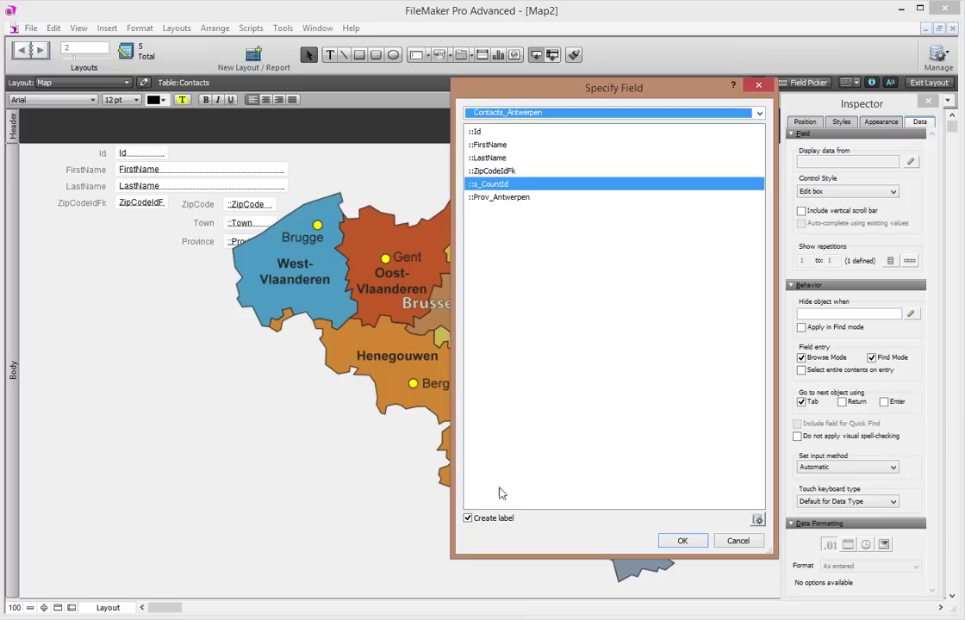
{"action": "left_click", "coordinate": [468, 517]}
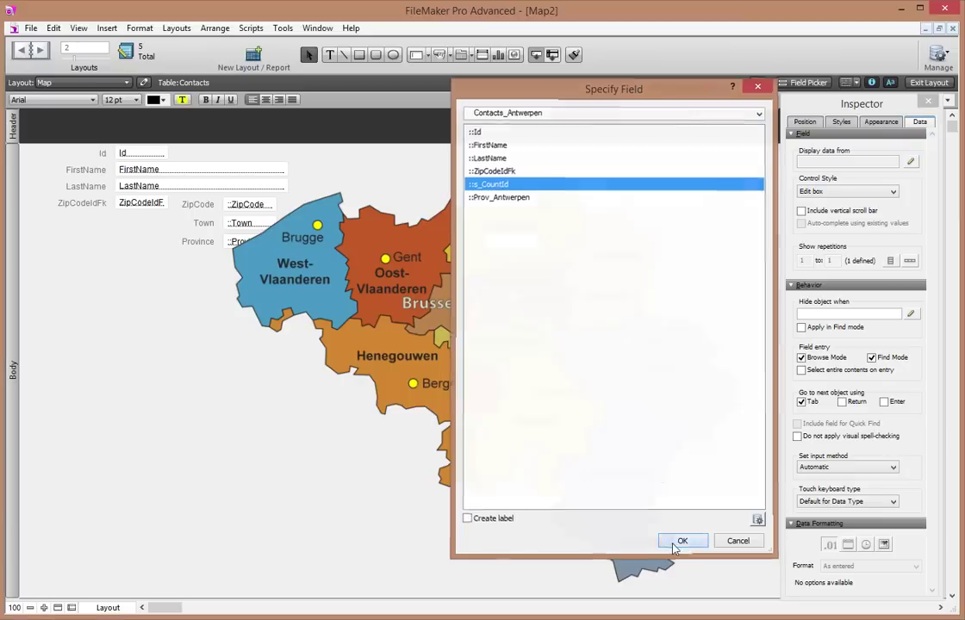
{"action": "left_click", "coordinate": [681, 541]}
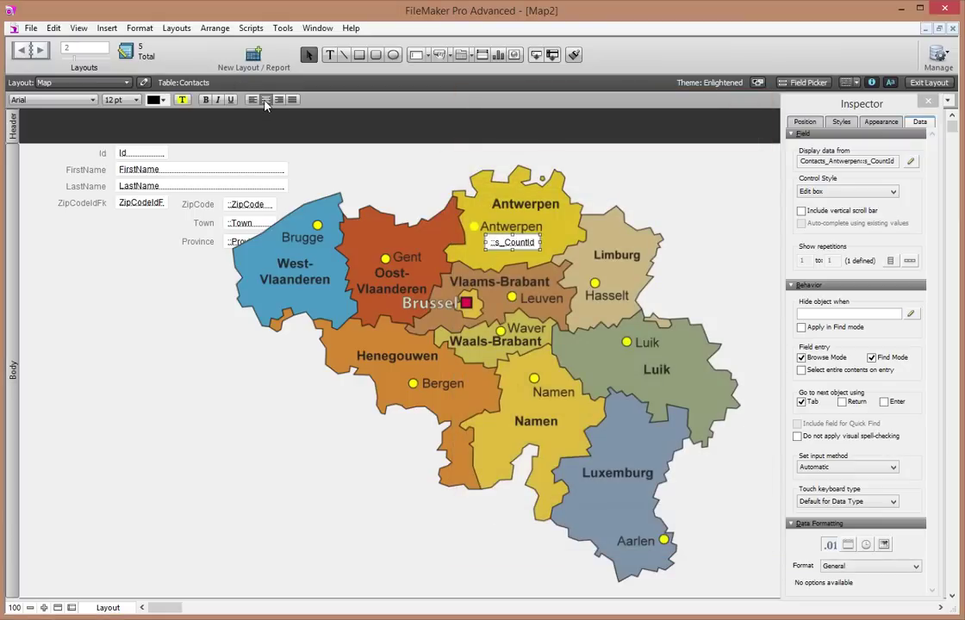
{"action": "left_click_drag", "start_coordinate": [524, 249], "coordinate": [524, 251]}
{"action": "left_click", "coordinate": [705, 206]}
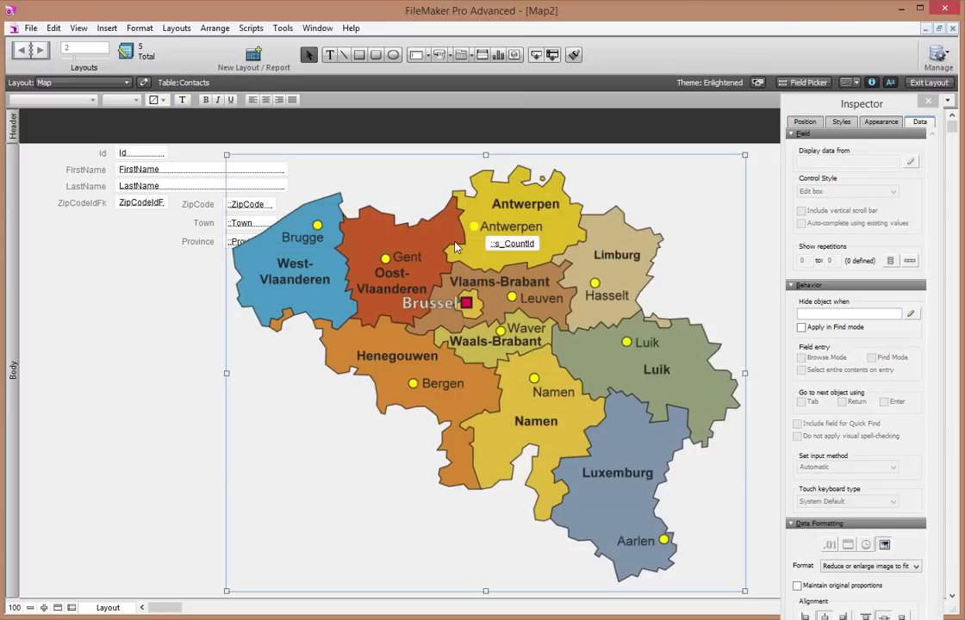
Exit Layout mode and step through the records to confirm Antwerpen shows 4 each time
{"action": "left_click", "coordinate": [929, 82]}
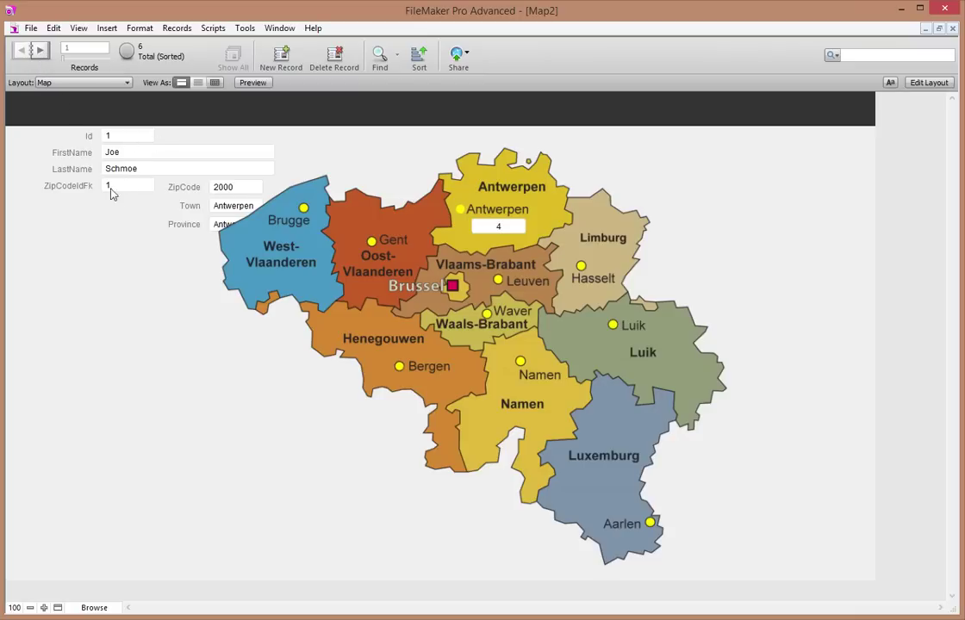
{"action": "left_click", "coordinate": [41, 53]}
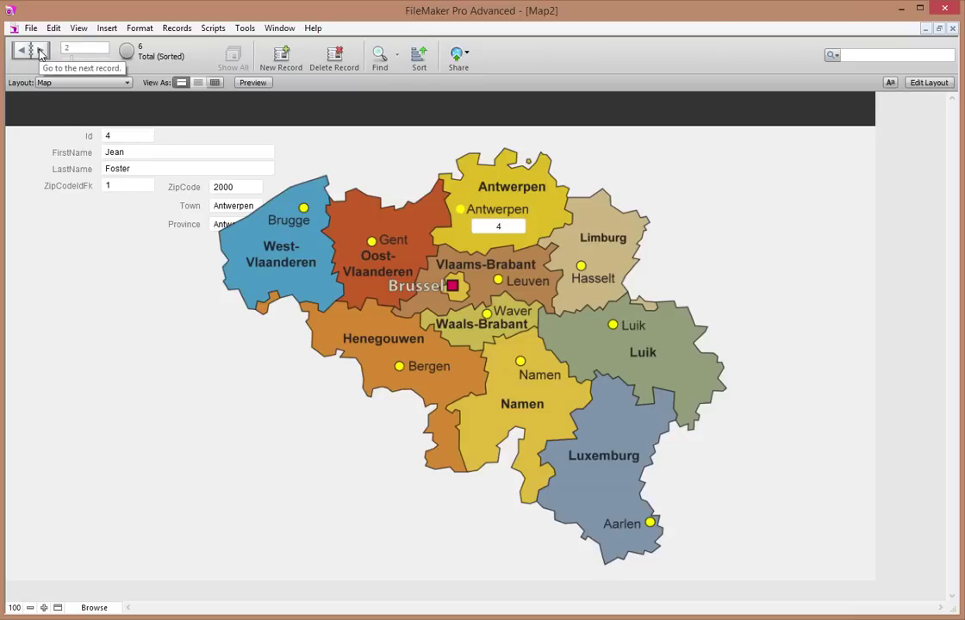
{"action": "left_click", "coordinate": [41, 53]}
{"action": "left_click", "coordinate": [41, 53]}
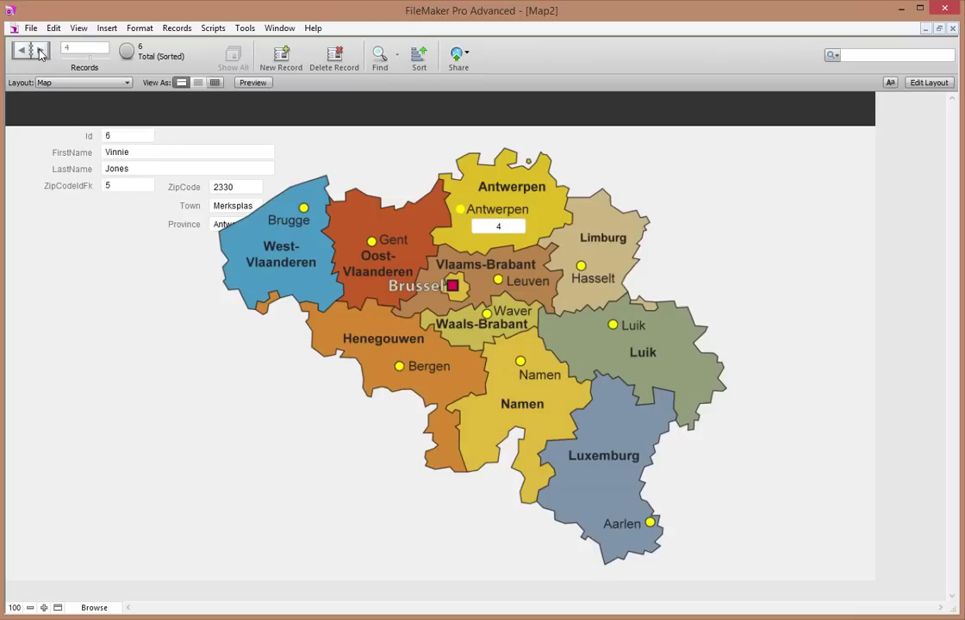
{"action": "left_click", "coordinate": [40, 53]}
{"action": "left_click", "coordinate": [40, 53]}
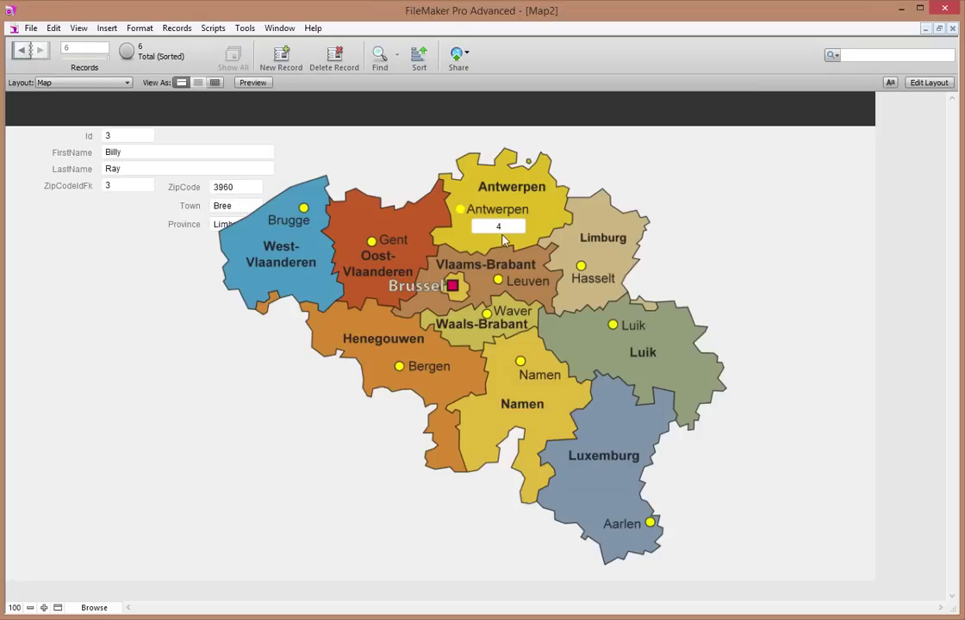
Switch to the Contacts table layout and inspect the Province and Prov_Antwerpen values
{"action": "left_click", "coordinate": [62, 83]}
{"action": "left_click", "coordinate": [59, 94]}
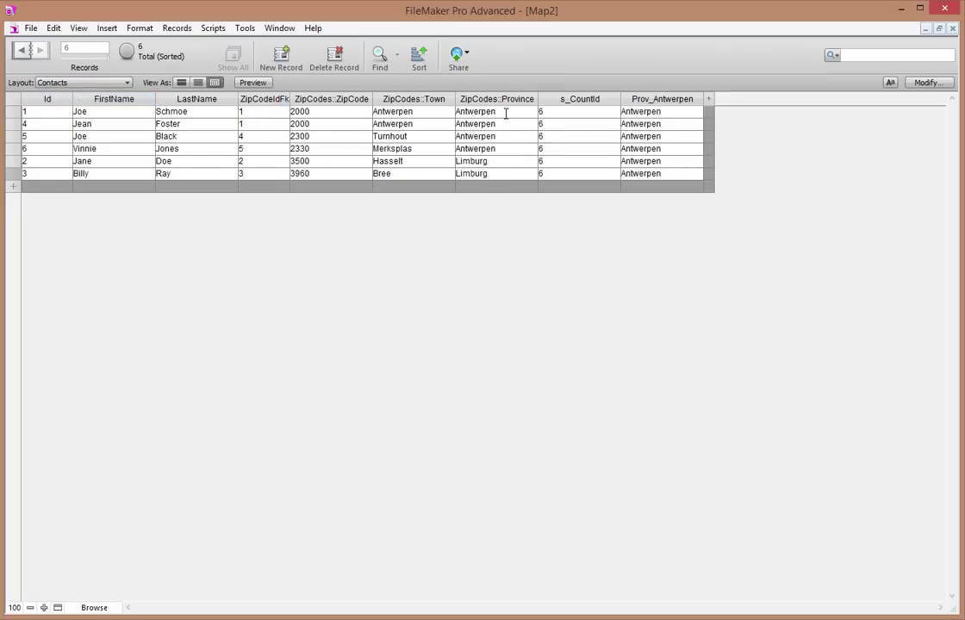
{"action": "left_click", "coordinate": [505, 113]}
{"action": "left_click", "coordinate": [665, 113]}
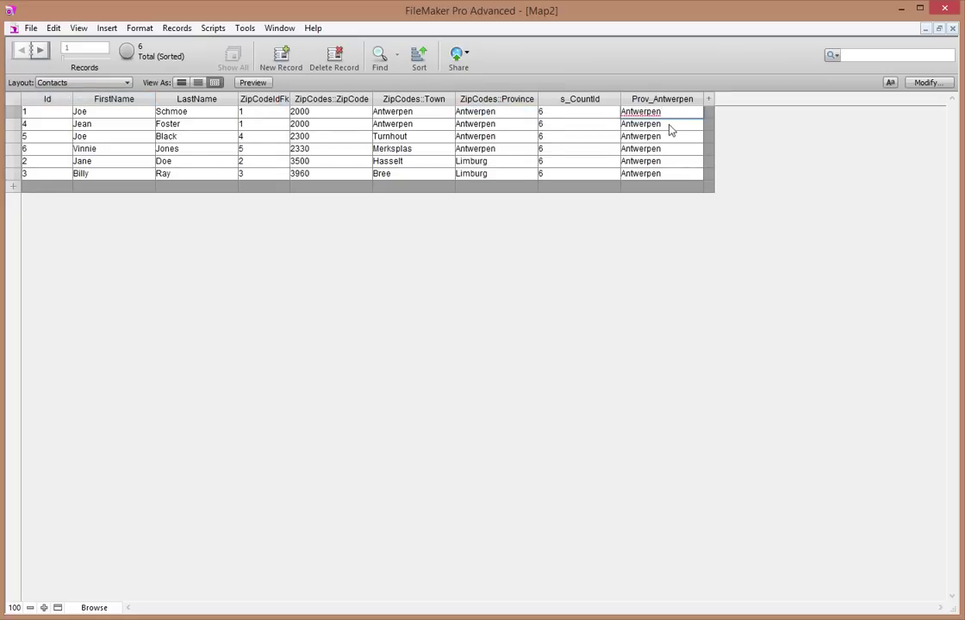
{"action": "left_click", "coordinate": [671, 127]}
{"action": "left_click", "coordinate": [669, 148]}
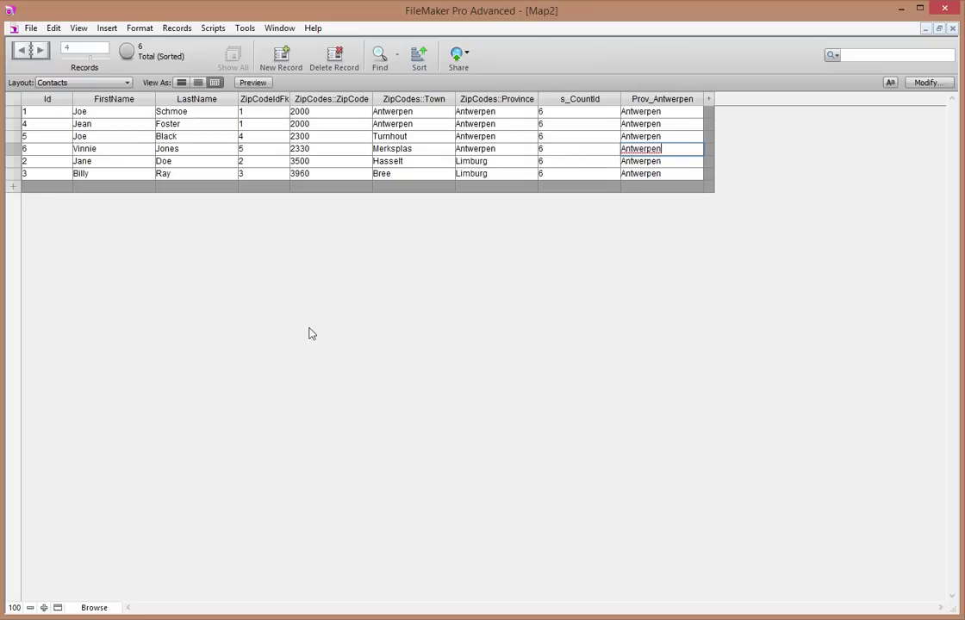
Duplicate the Prov_Antwerpen field in Contacts and rename the copy Prov_Limburg
{"action": "key", "text": "ctrl+shift+d"}
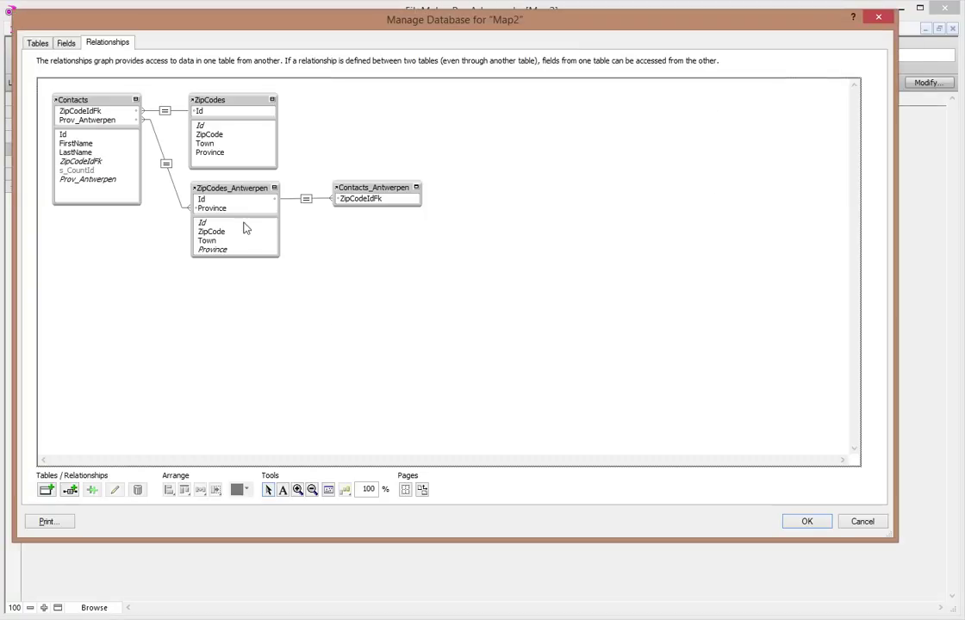
{"action": "left_click", "coordinate": [66, 43]}
{"action": "left_click", "coordinate": [86, 161]}
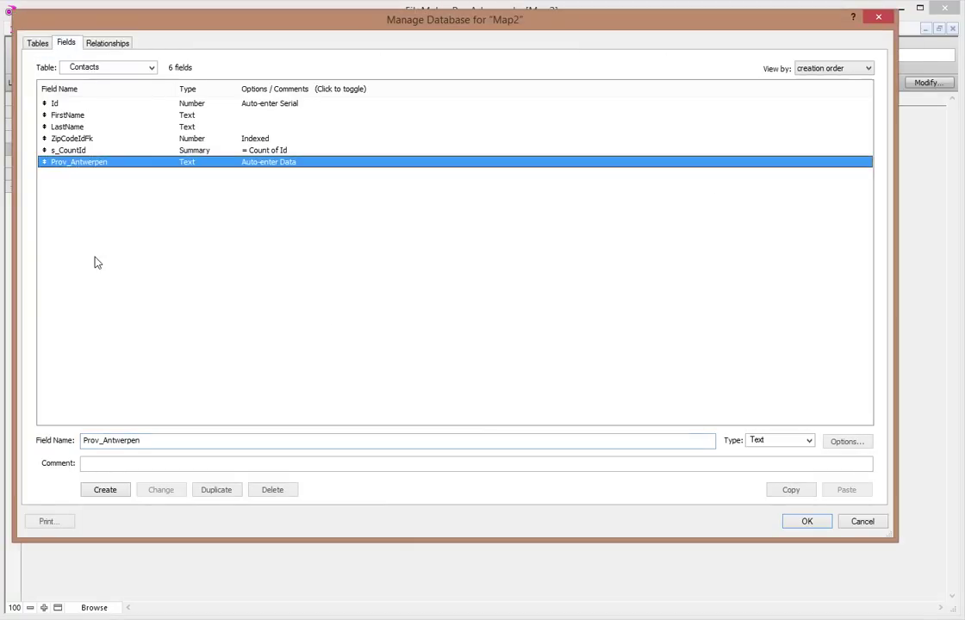
{"action": "left_click", "coordinate": [217, 490]}
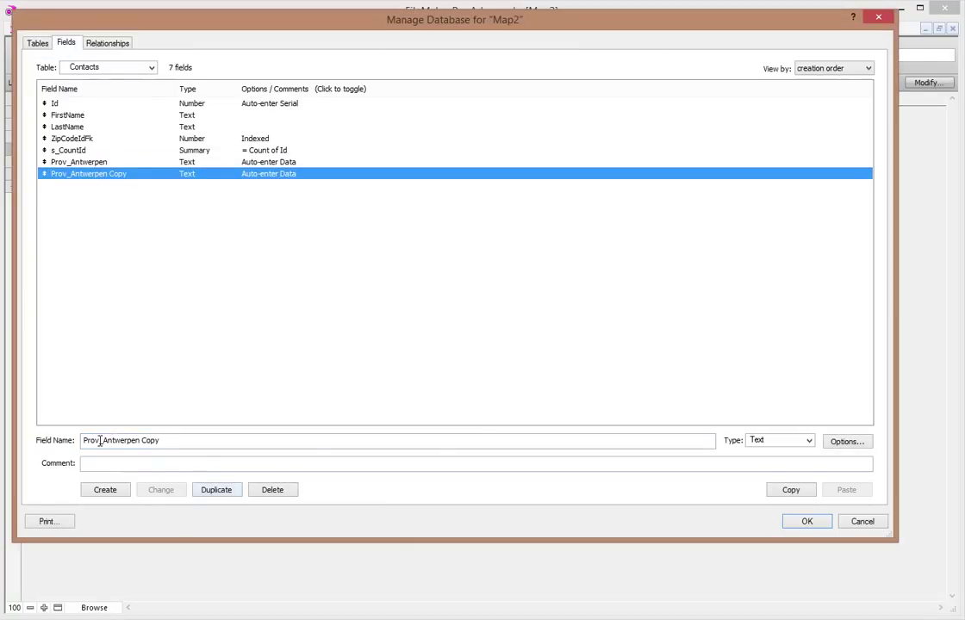
{"action": "left_click_drag", "start_coordinate": [103, 441], "coordinate": [187, 444]}
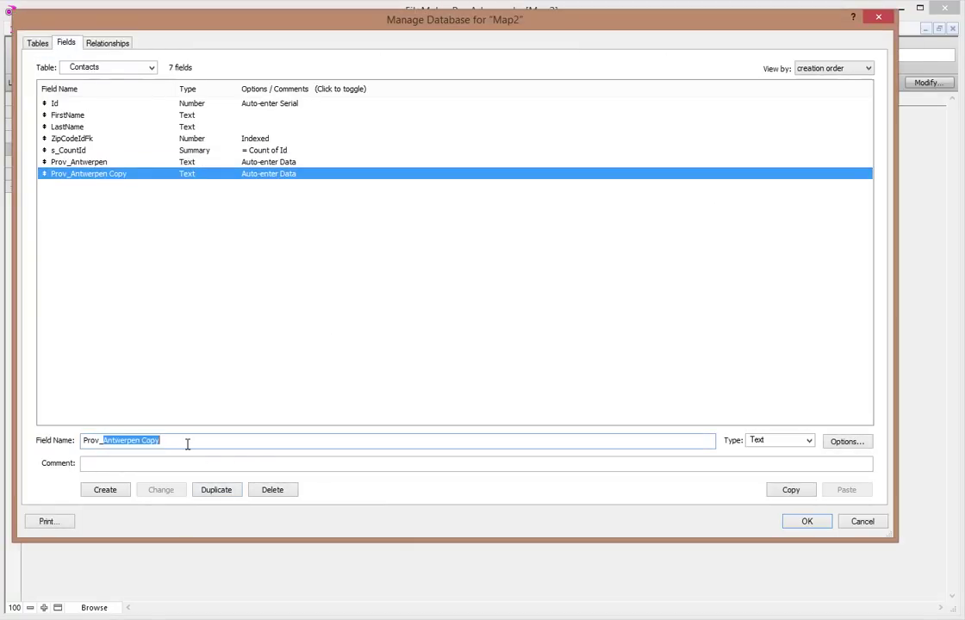
{"action": "type", "text": "Limburg"}
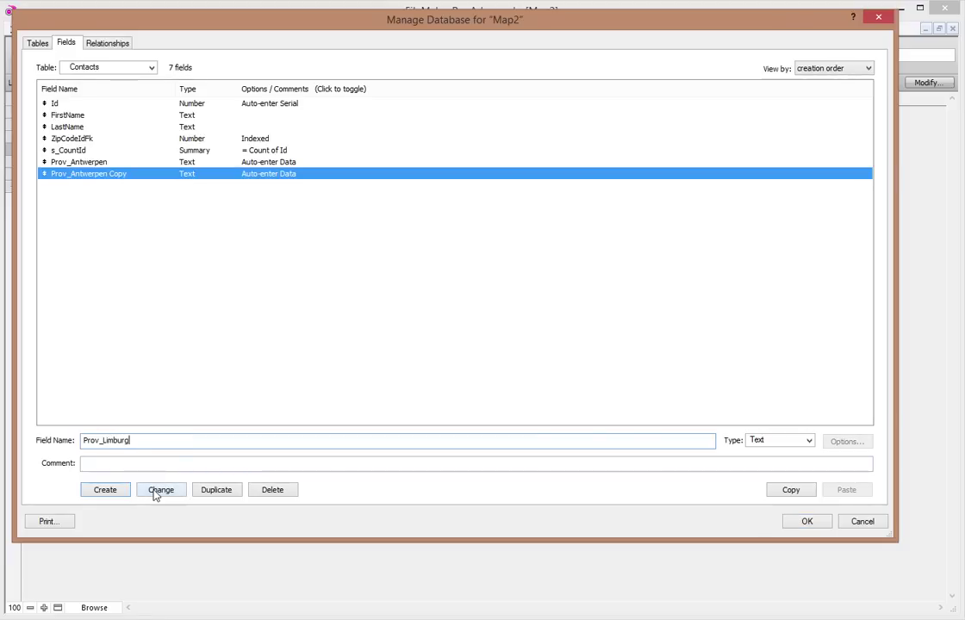
{"action": "left_click", "coordinate": [159, 489]}
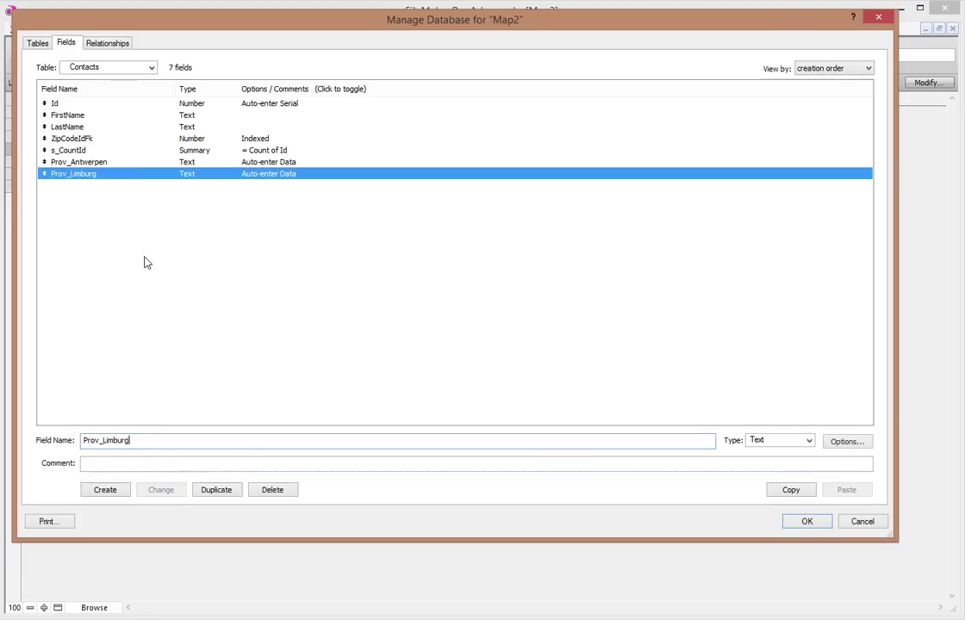
Change Prov_Limburg's auto-enter data from Antwerpen to Limburg and close Manage Database
{"action": "double_click", "coordinate": [147, 182]}
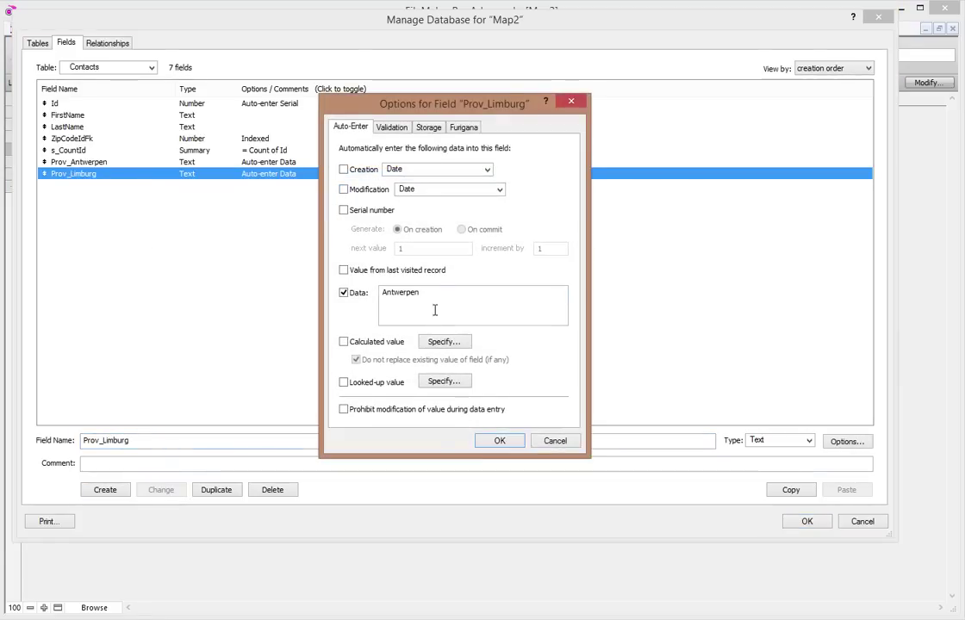
{"action": "double_click", "coordinate": [345, 291]}
{"action": "type", "text": "Limburg"}
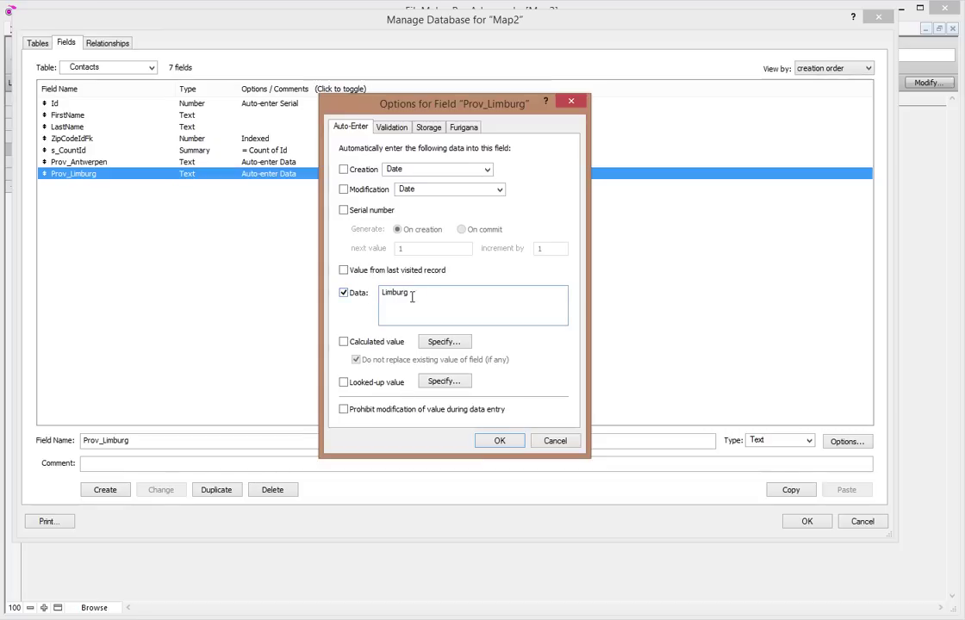
{"action": "left_click", "coordinate": [499, 441]}
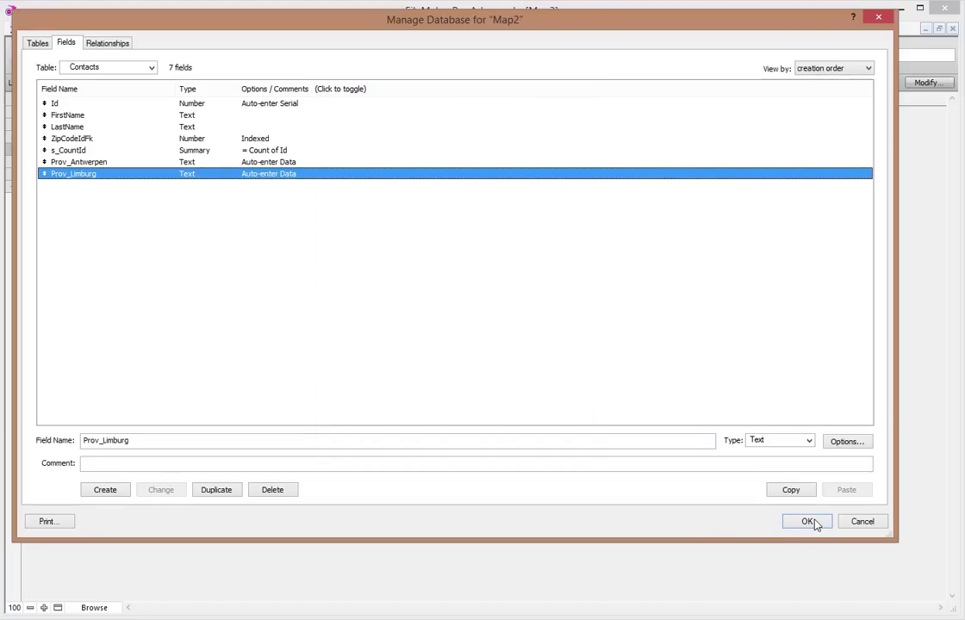
{"action": "left_click", "coordinate": [812, 521]}
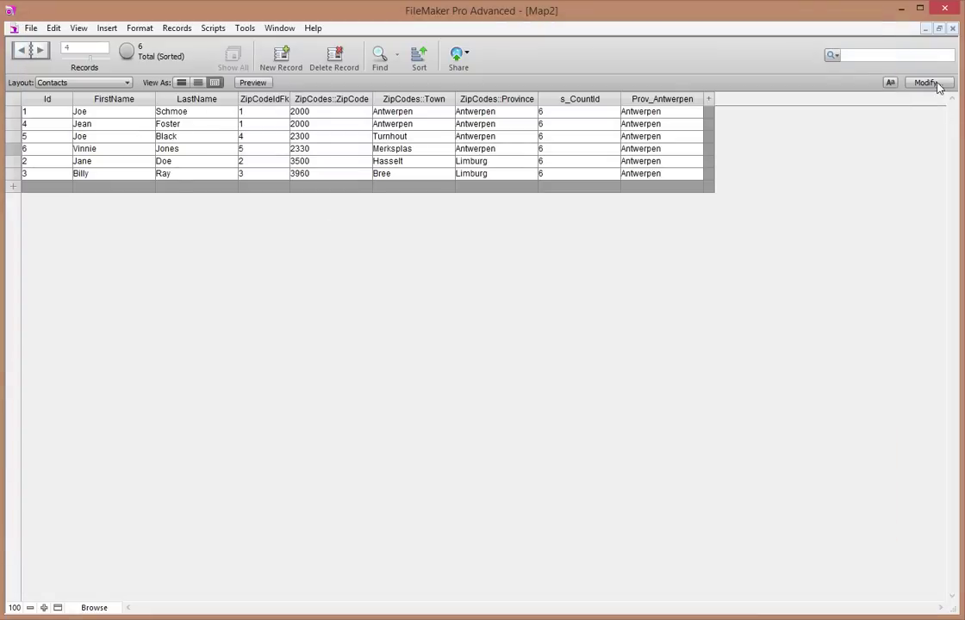
Add the Prov_Limburg column to the Contacts table view
{"action": "left_click", "coordinate": [931, 83]}
{"action": "left_click", "coordinate": [411, 513]}
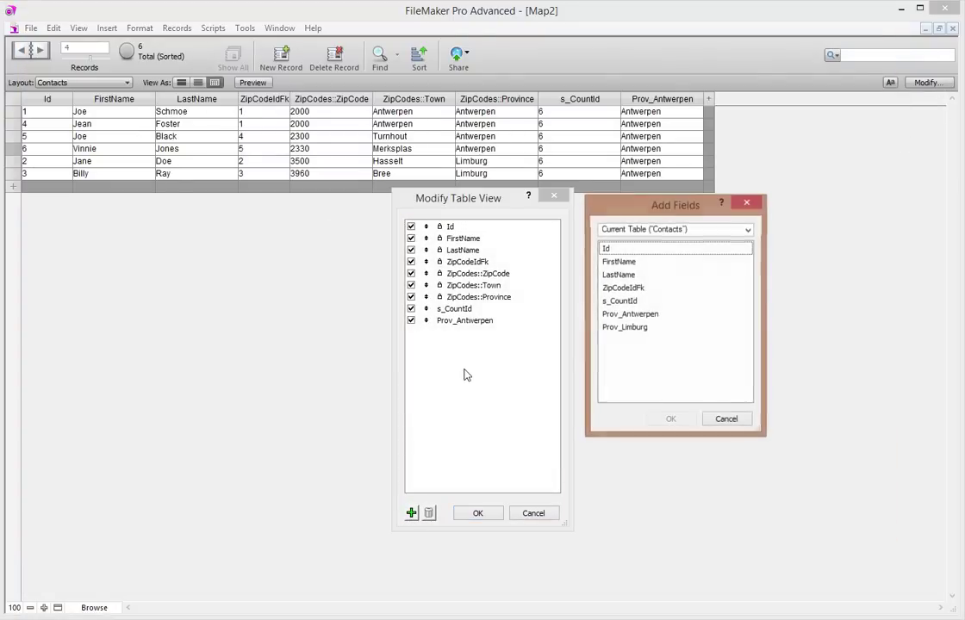
{"action": "double_click", "coordinate": [639, 330]}
{"action": "left_click", "coordinate": [479, 513]}
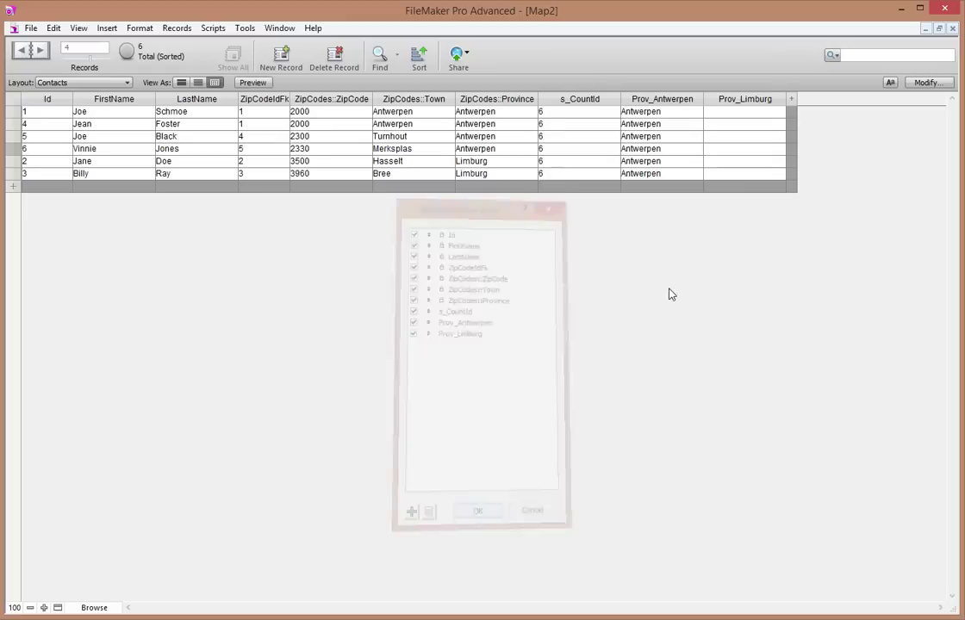
Create a test record, try Replace Field Contents, cancel it, and delete the test record
{"action": "left_click", "coordinate": [281, 57]}
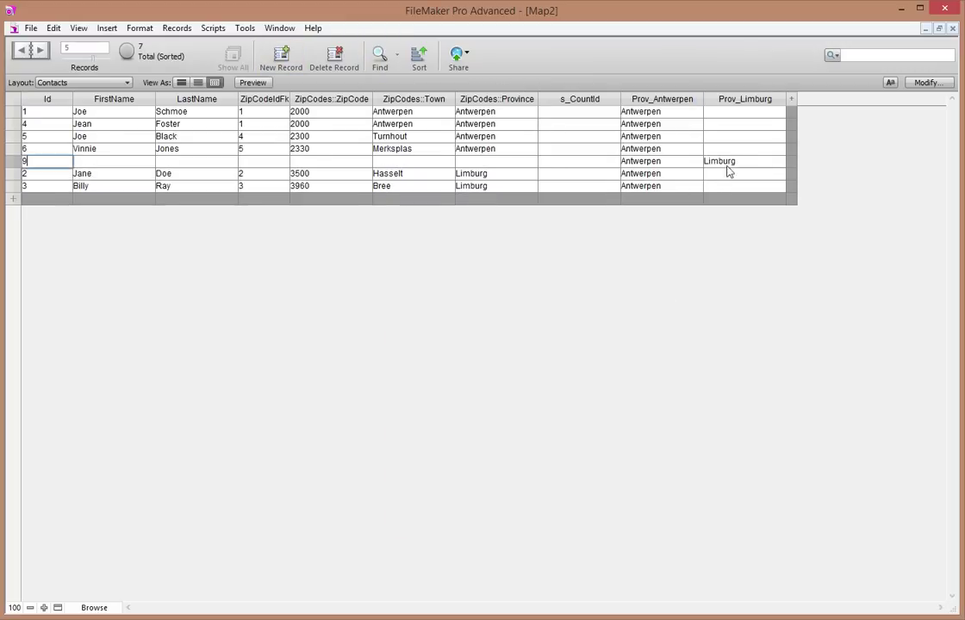
{"action": "left_click", "coordinate": [764, 161]}
{"action": "left_click", "coordinate": [785, 224]}
{"action": "left_click", "coordinate": [750, 188]}
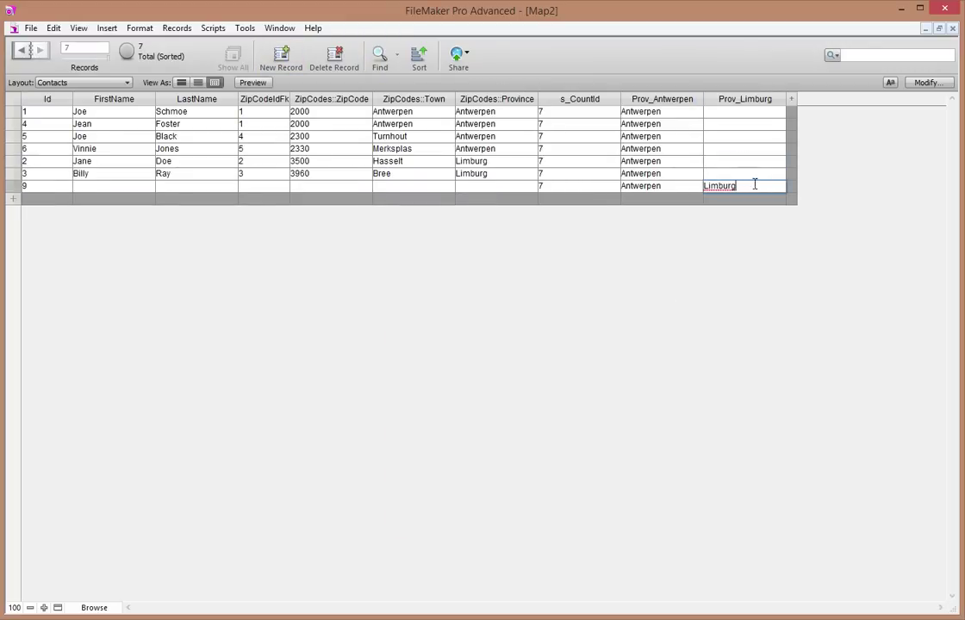
{"action": "left_click", "coordinate": [177, 28]}
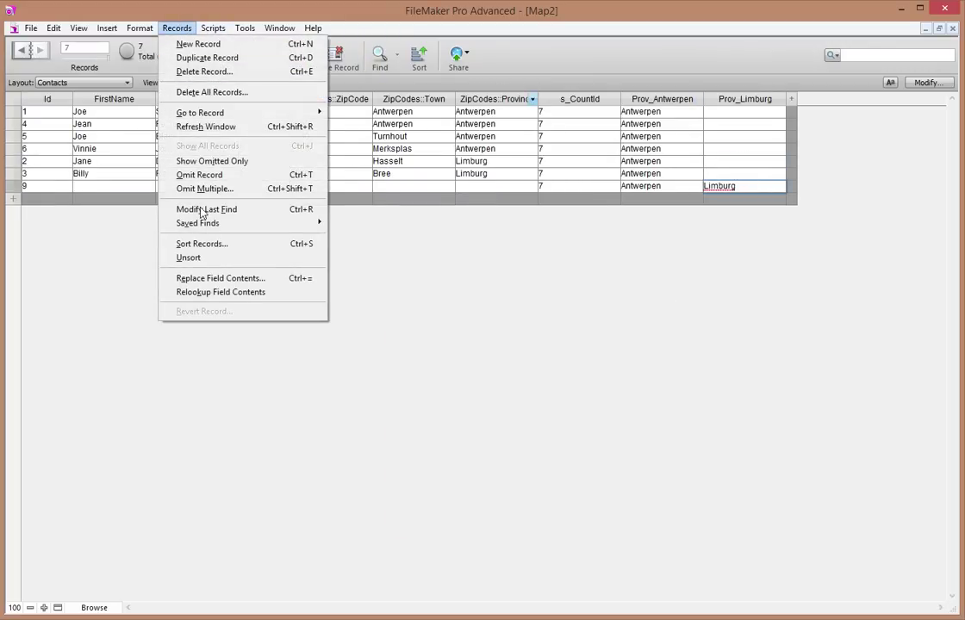
{"action": "left_click", "coordinate": [222, 278]}
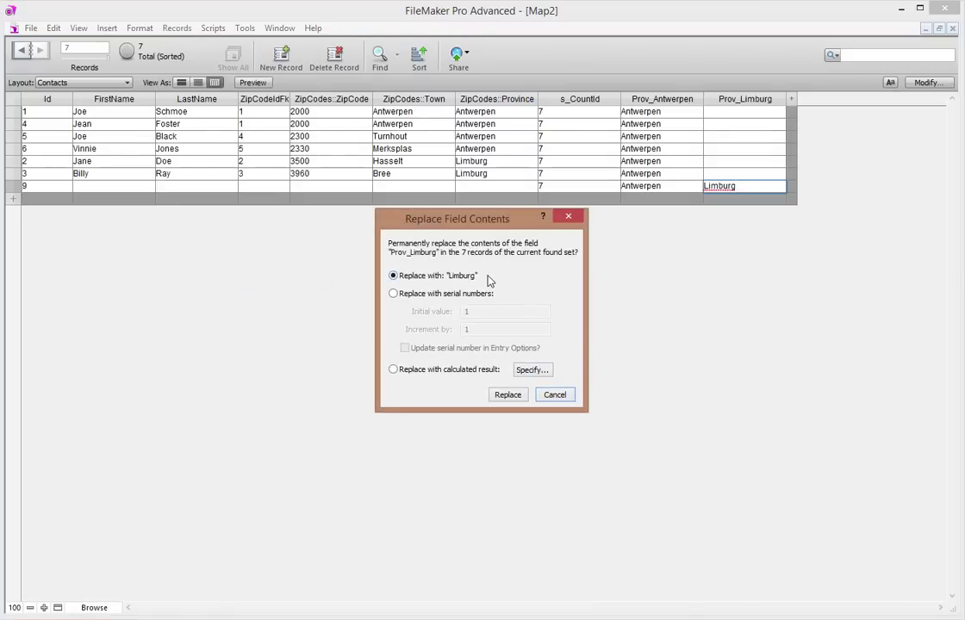
{"action": "left_click", "coordinate": [556, 396]}
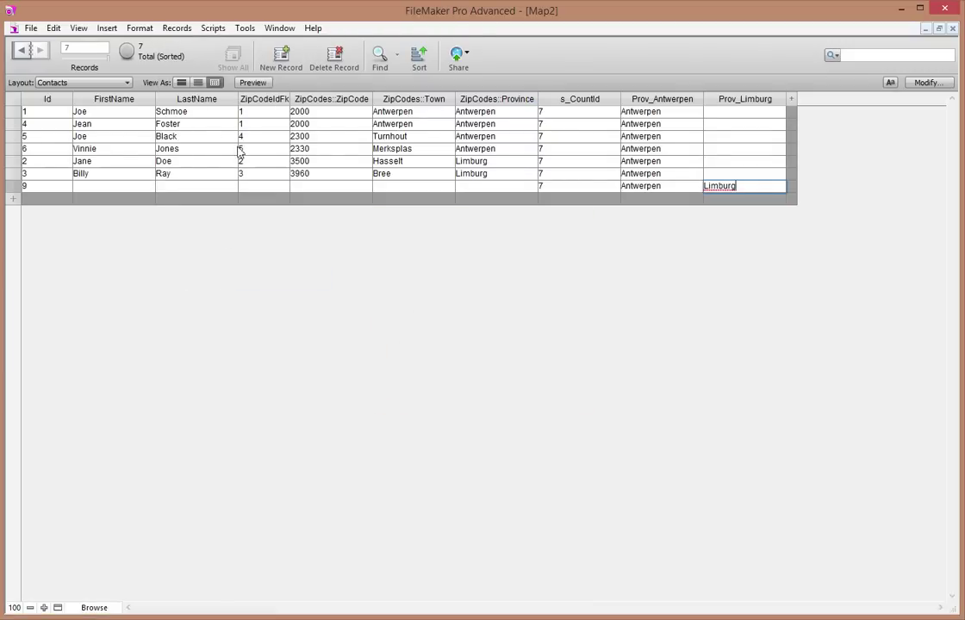
{"action": "left_click", "coordinate": [334, 57]}
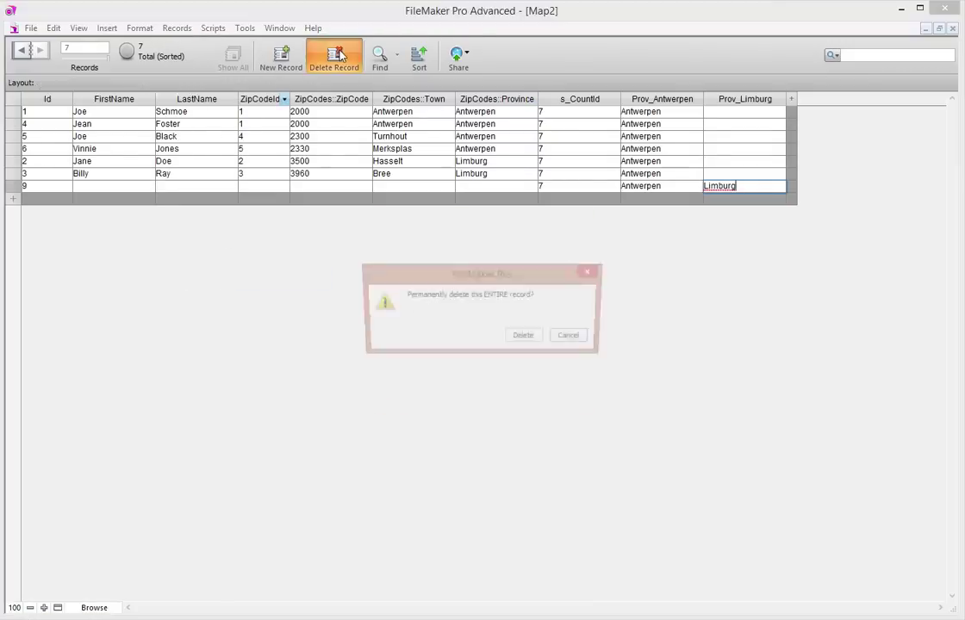
{"action": "left_click", "coordinate": [526, 338]}
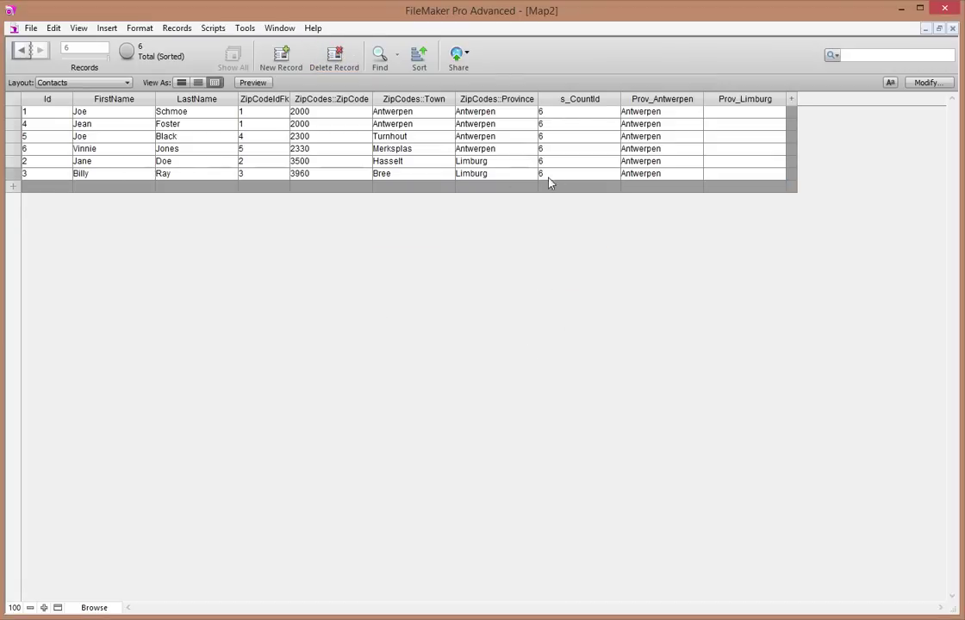
Replace Prov_Limburg in all records with the calculated result "Limburg"
{"action": "left_click", "coordinate": [726, 176]}
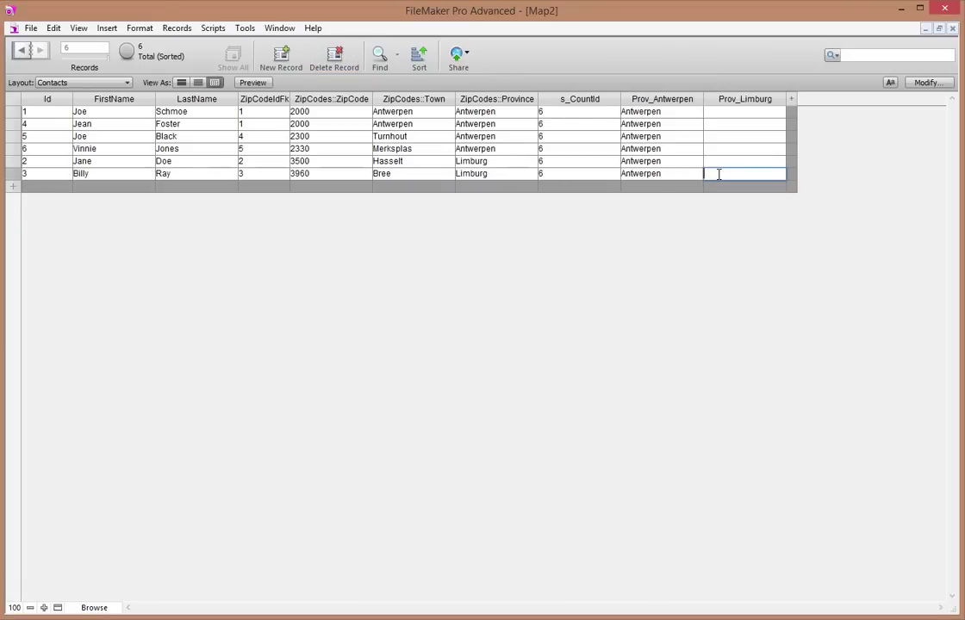
{"action": "left_click", "coordinate": [179, 28]}
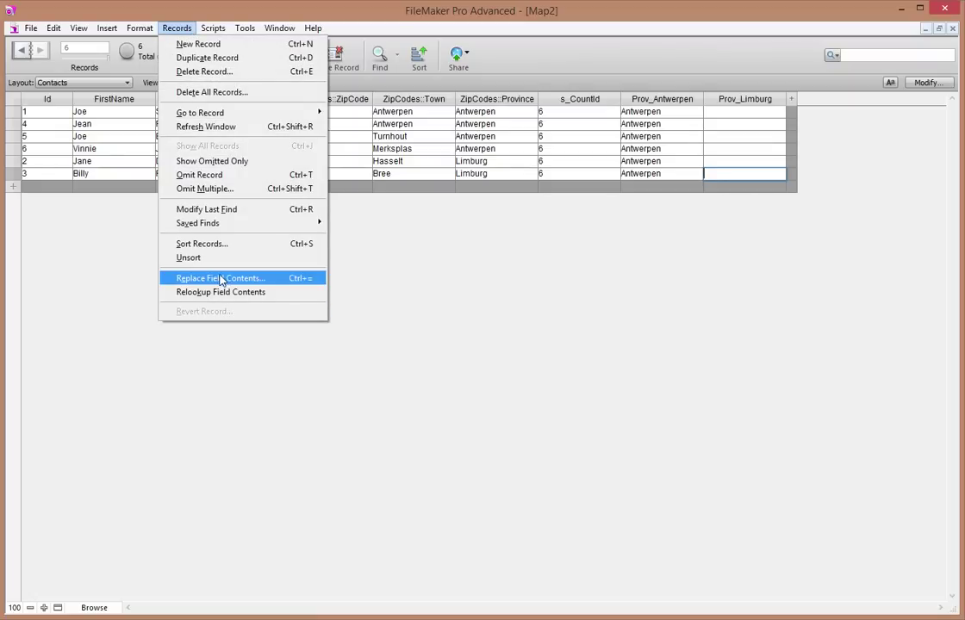
{"action": "left_click", "coordinate": [221, 278]}
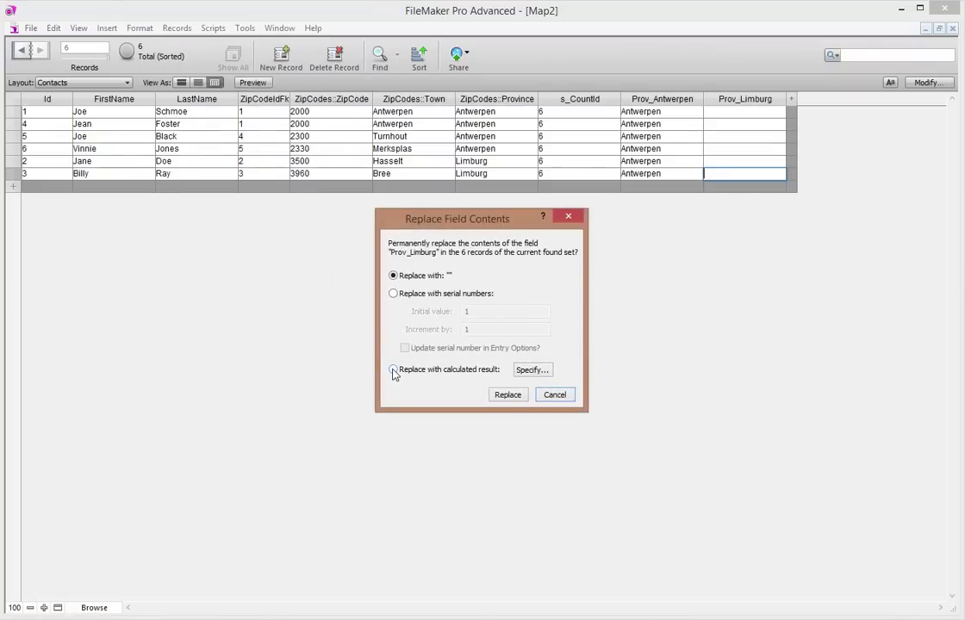
{"action": "left_click", "coordinate": [393, 369]}
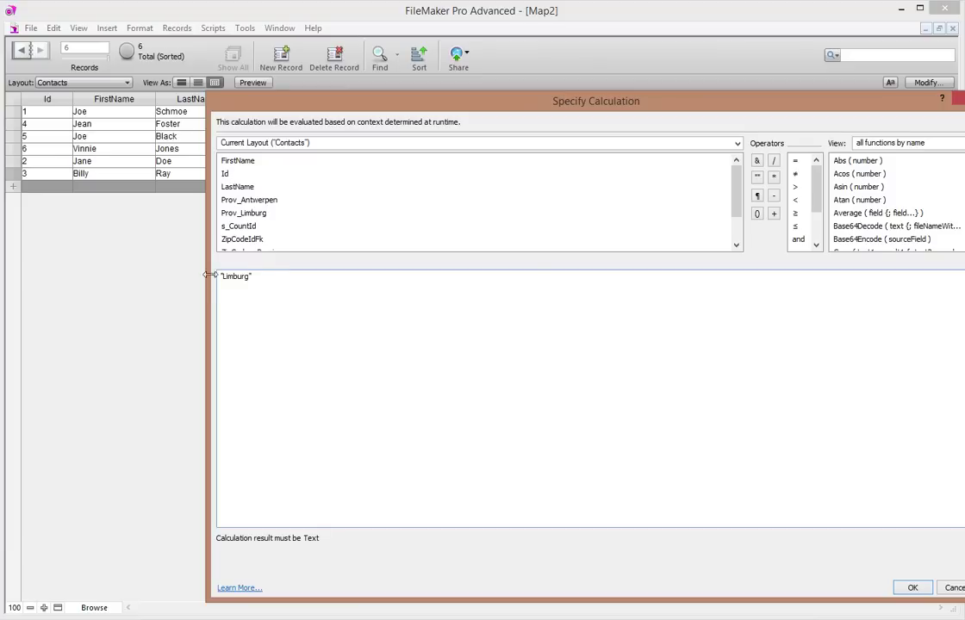
{"action": "left_click", "coordinate": [912, 588]}
{"action": "left_click", "coordinate": [507, 395]}
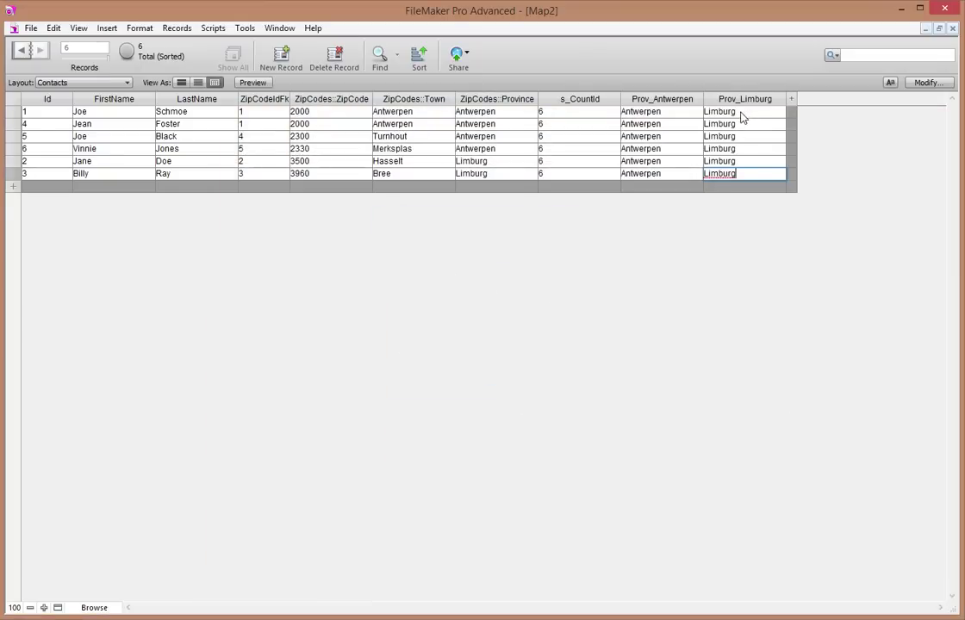
{"action": "left_click", "coordinate": [741, 213]}
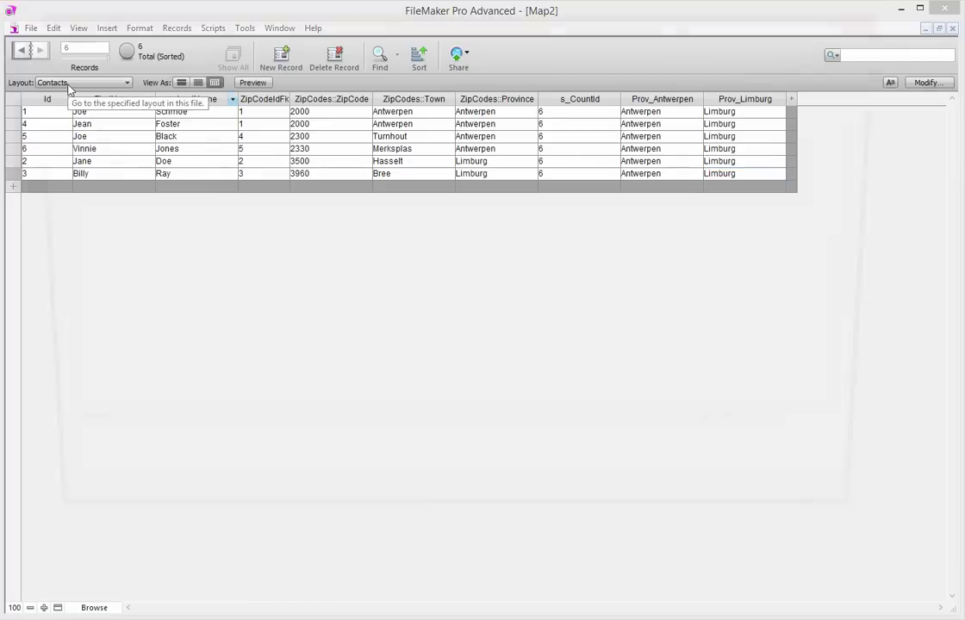
{"action": "key", "text": "ctrl+shift+d"}
Colour ZipCodes_Antwerpen and Contacts_Antwerpen blue, then duplicate both and place the copies below
{"action": "left_click", "coordinate": [120, 47]}
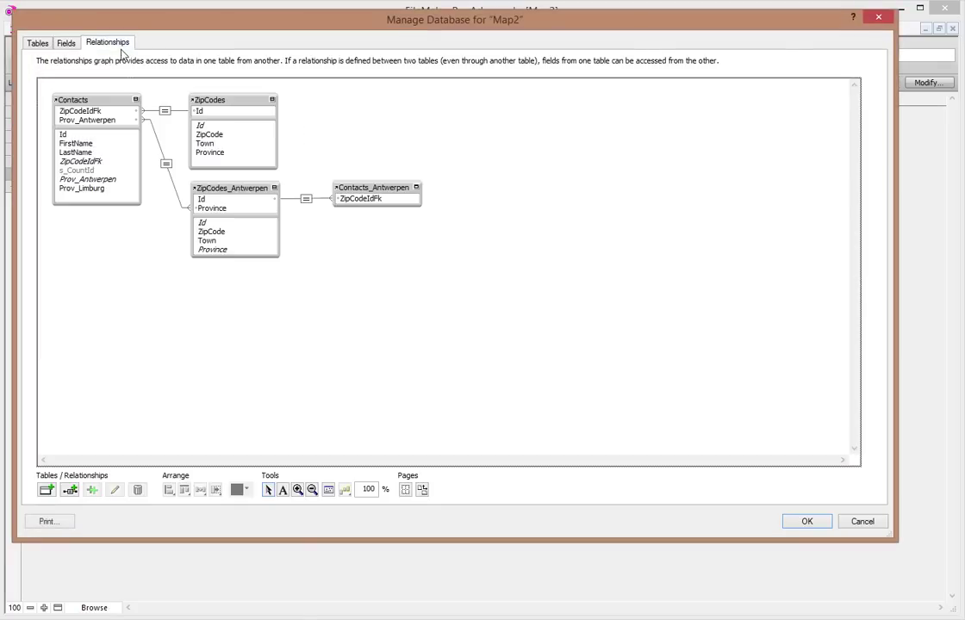
{"action": "left_click", "coordinate": [231, 192]}
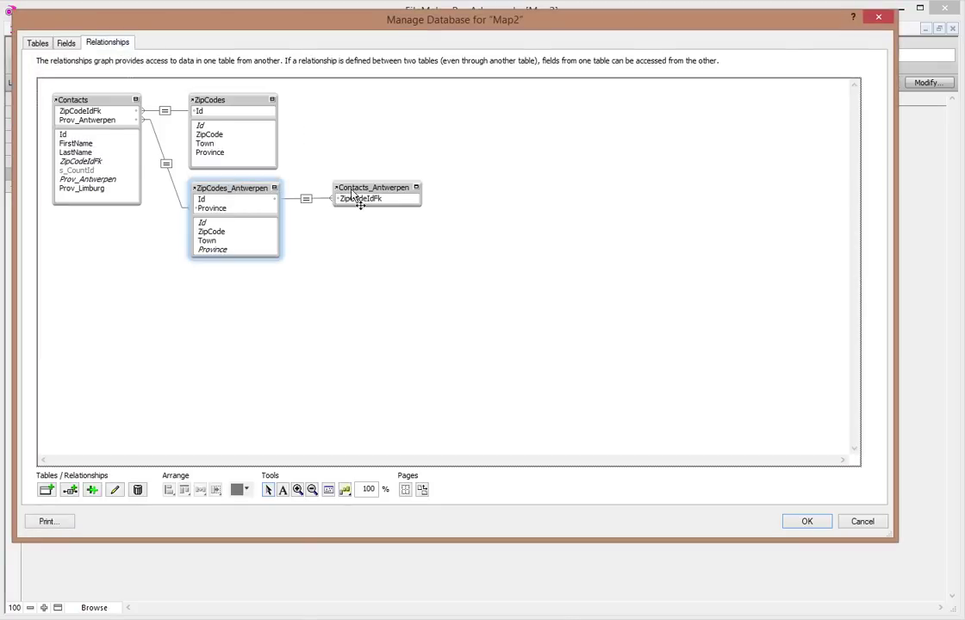
{"action": "left_click", "coordinate": [369, 191], "text": "shift"}
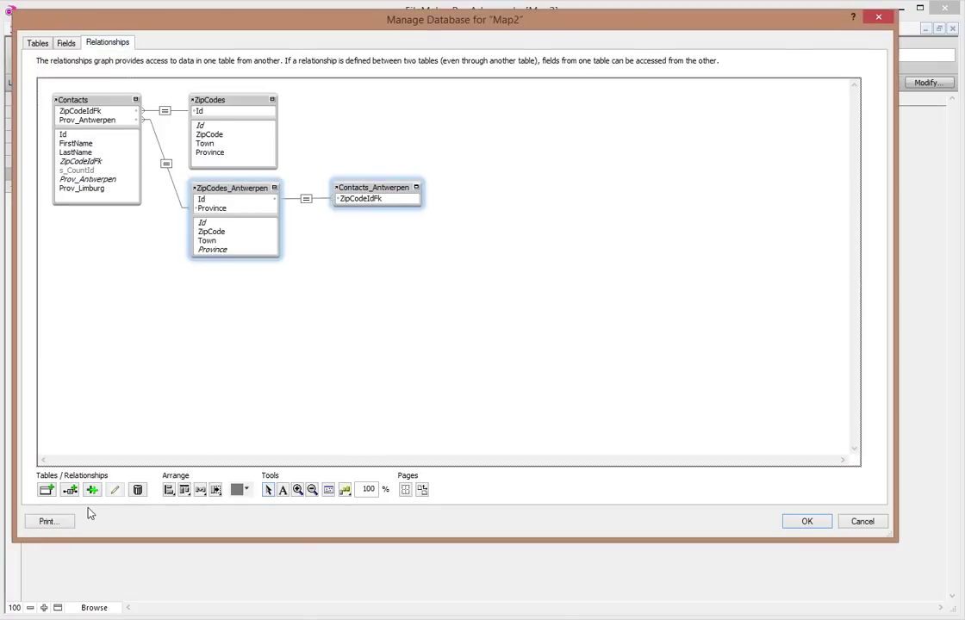
{"action": "left_click", "coordinate": [246, 491]}
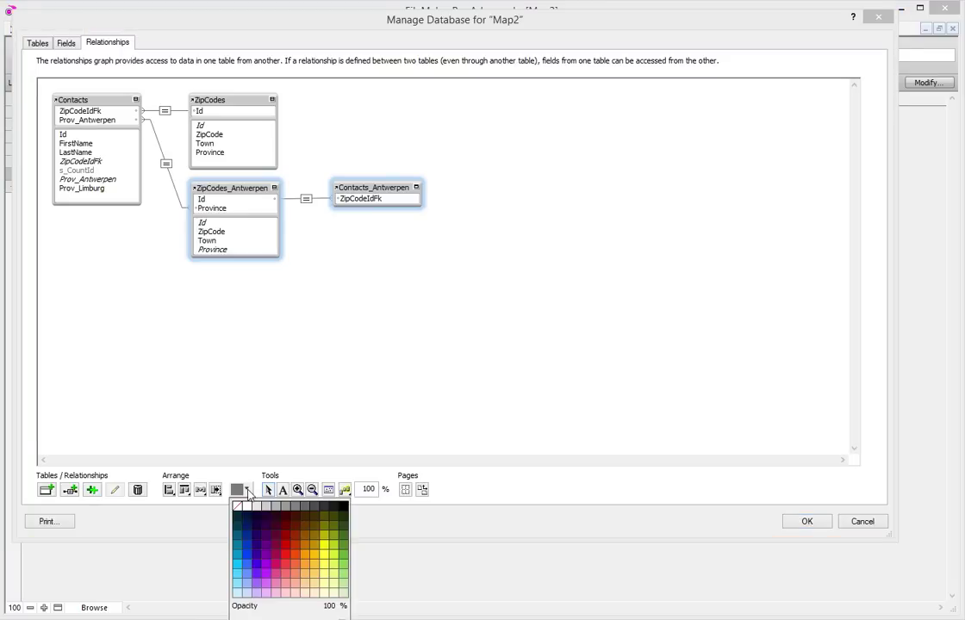
{"action": "left_click", "coordinate": [275, 566]}
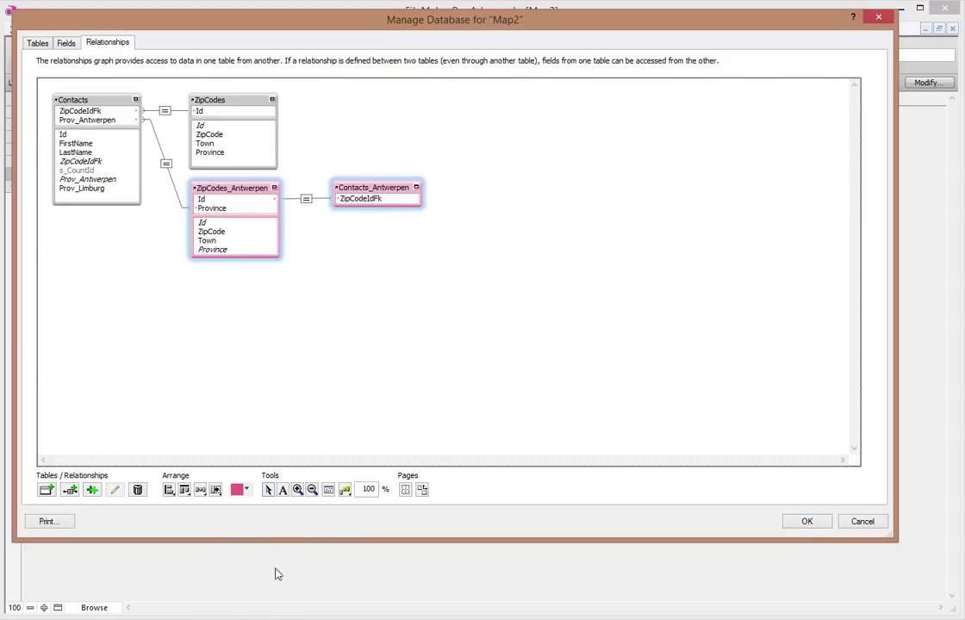
{"action": "left_click", "coordinate": [245, 490]}
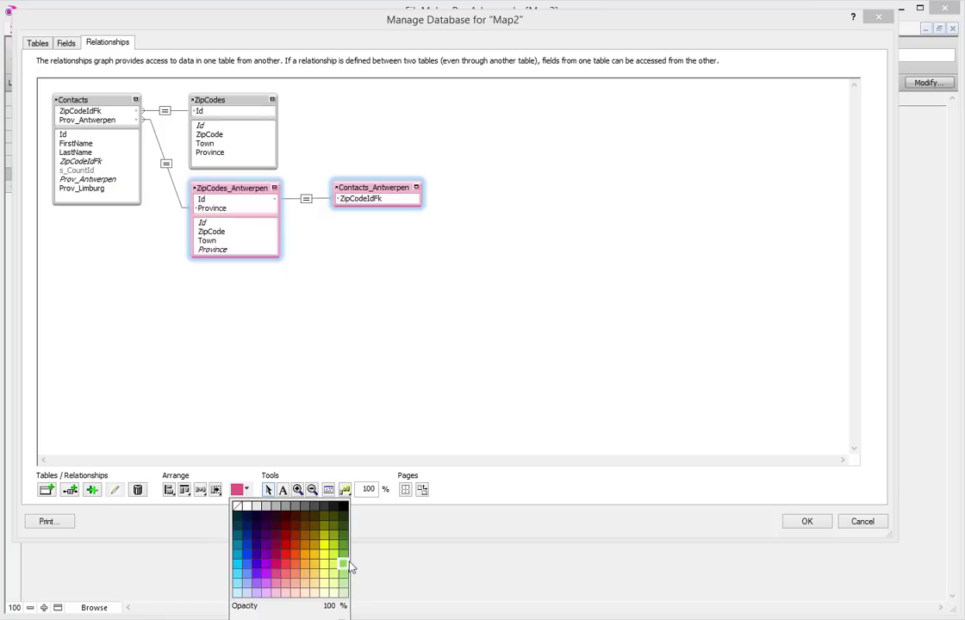
{"action": "left_click", "coordinate": [247, 572]}
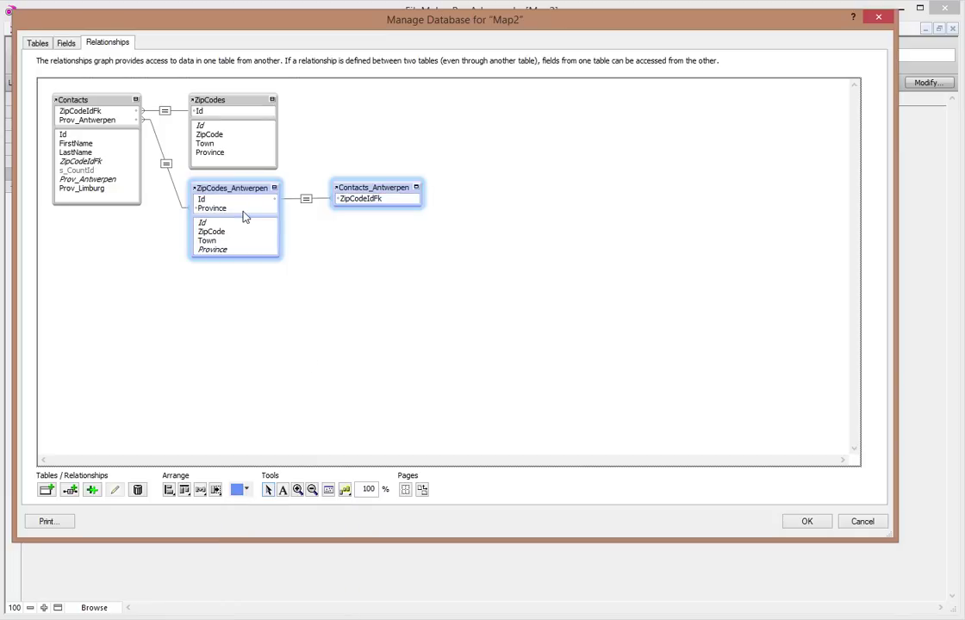
{"action": "key", "text": "ctrl+d"}
{"action": "left_click_drag", "start_coordinate": [248, 210], "coordinate": [254, 299]}
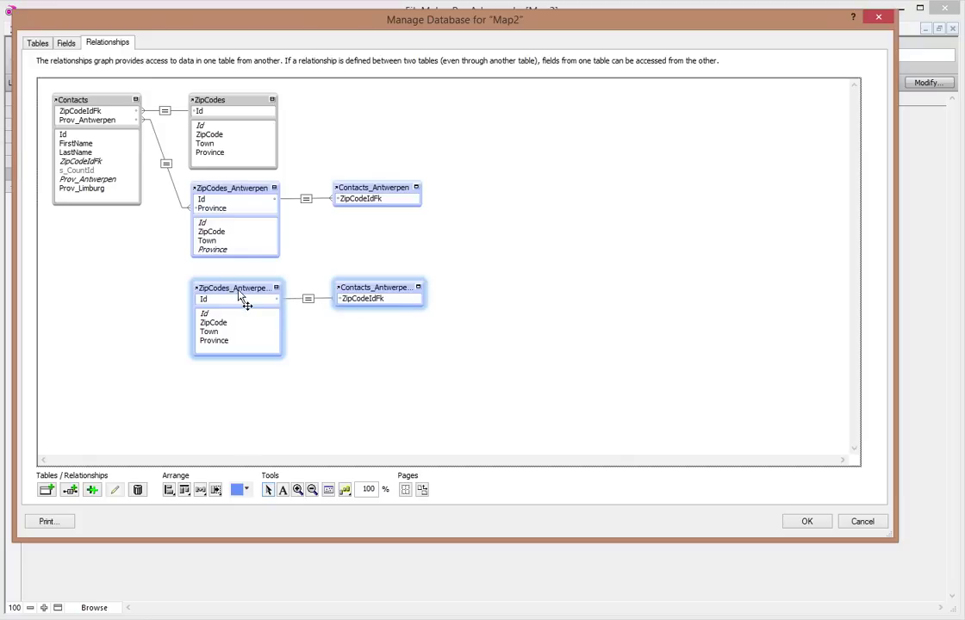
Rename the copies ZipCodes_Limburg and Contacts_Limburg and relate Prov_Limburg to Province
{"action": "double_click", "coordinate": [241, 296]}
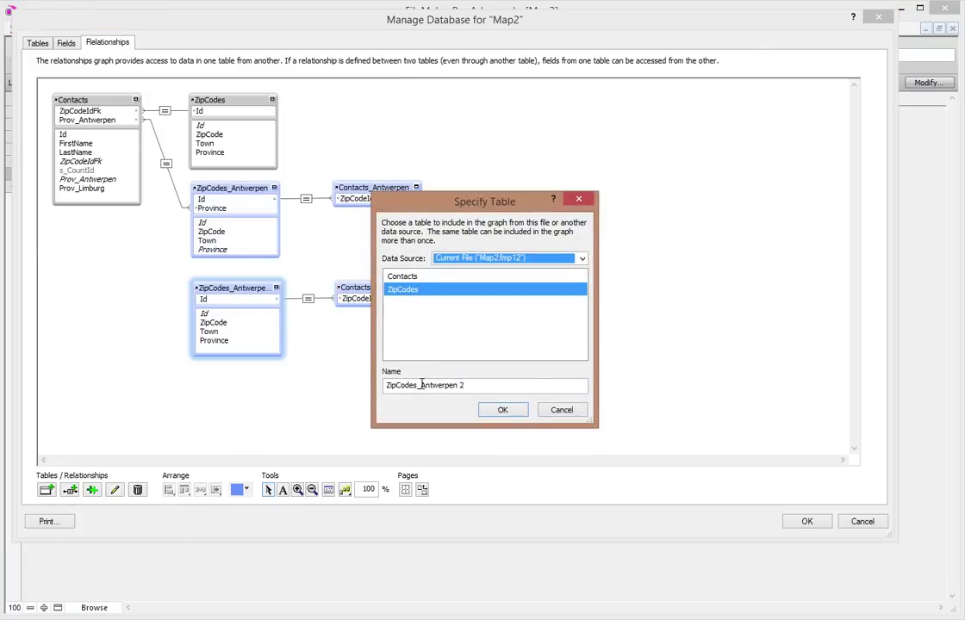
{"action": "left_click_drag", "start_coordinate": [421, 385], "coordinate": [496, 400]}
{"action": "type", "text": "Limburg"}
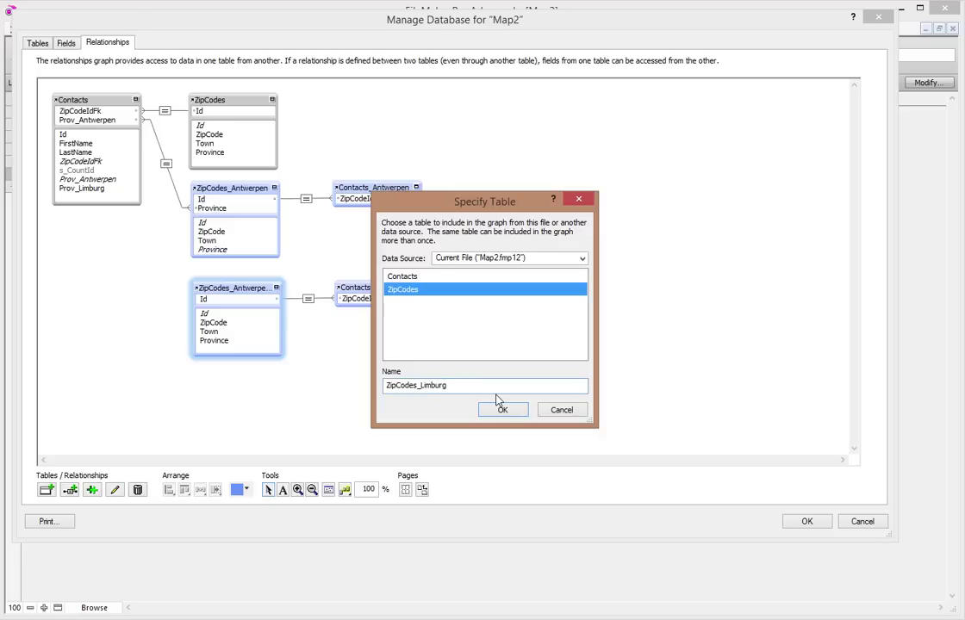
{"action": "left_click", "coordinate": [499, 407]}
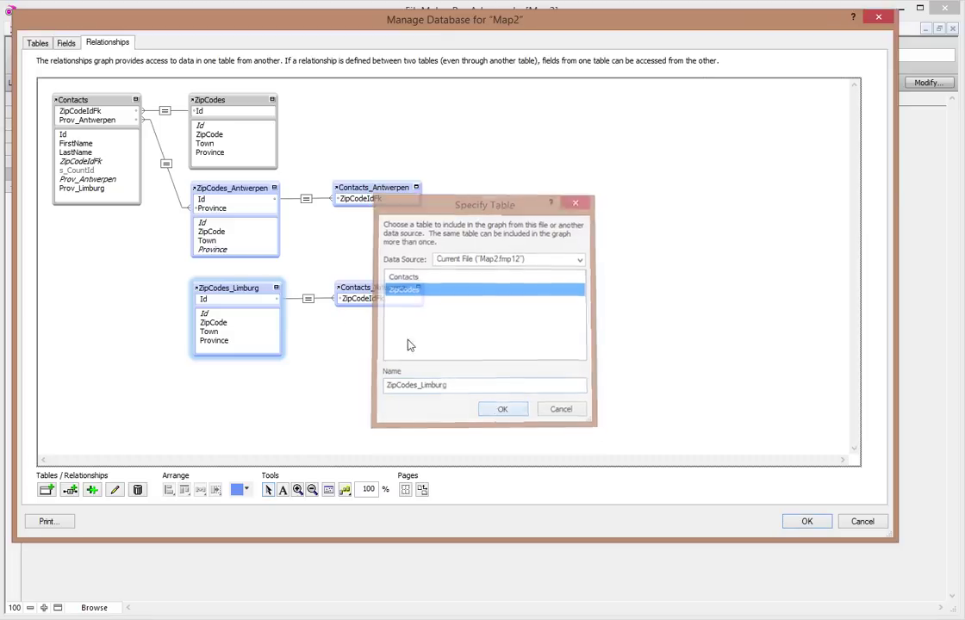
{"action": "double_click", "coordinate": [366, 298]}
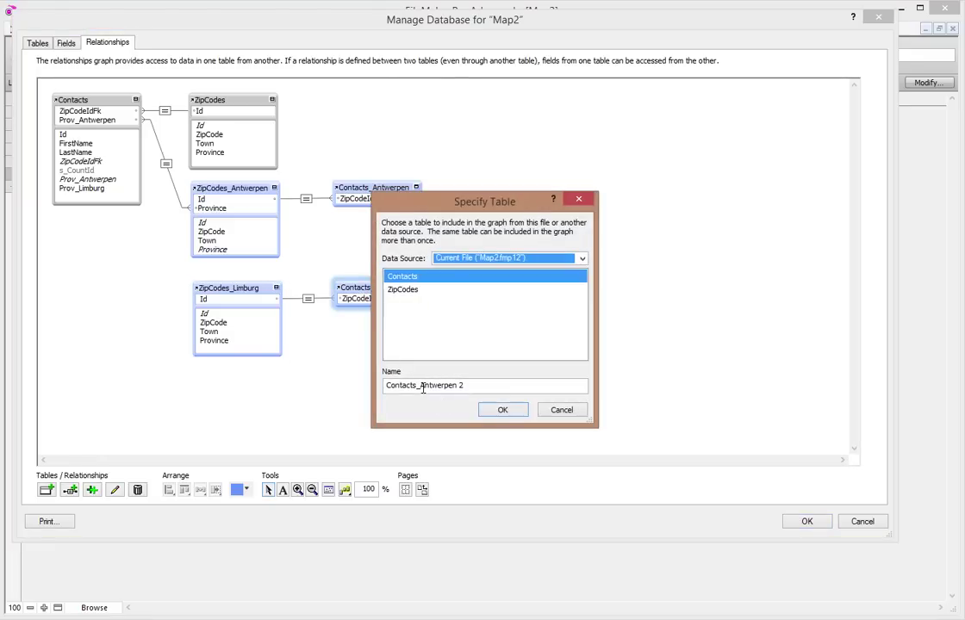
{"action": "left_click_drag", "start_coordinate": [421, 385], "coordinate": [487, 401]}
{"action": "type", "text": "Limburg"}
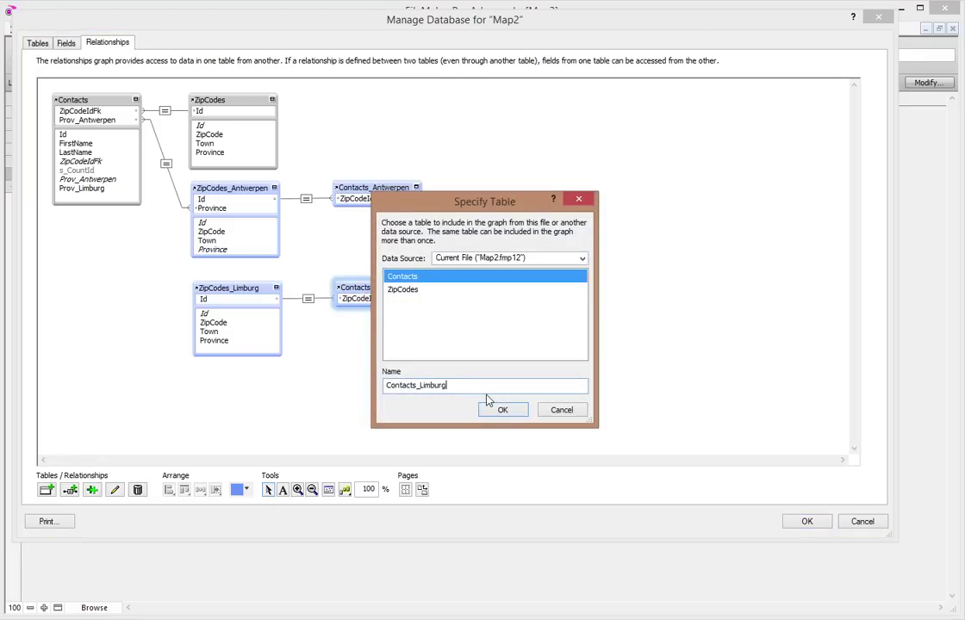
{"action": "key", "text": "Return"}
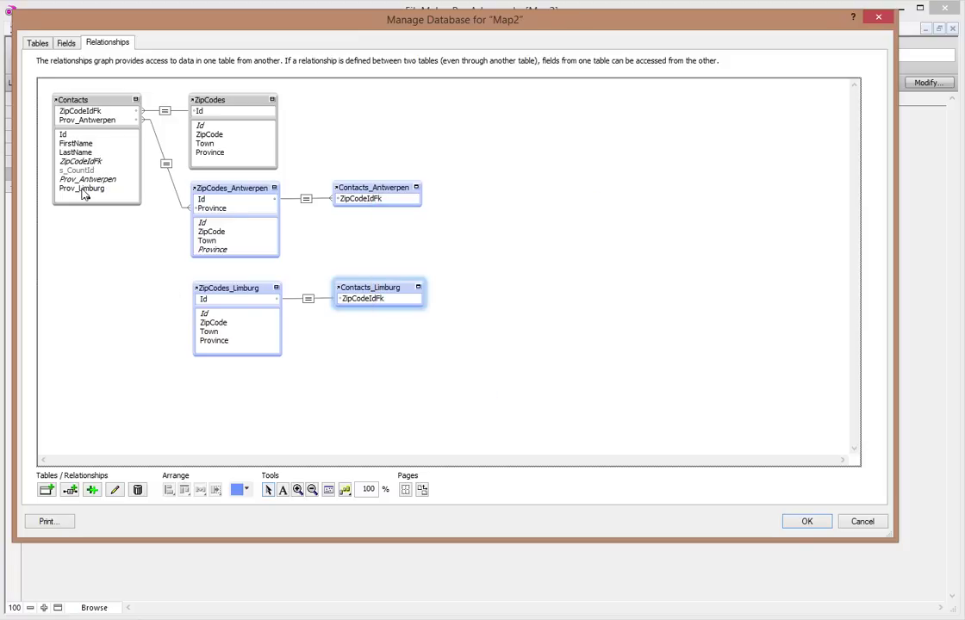
{"action": "left_click", "coordinate": [83, 190]}
{"action": "left_click_drag", "start_coordinate": [89, 194], "coordinate": [208, 341]}
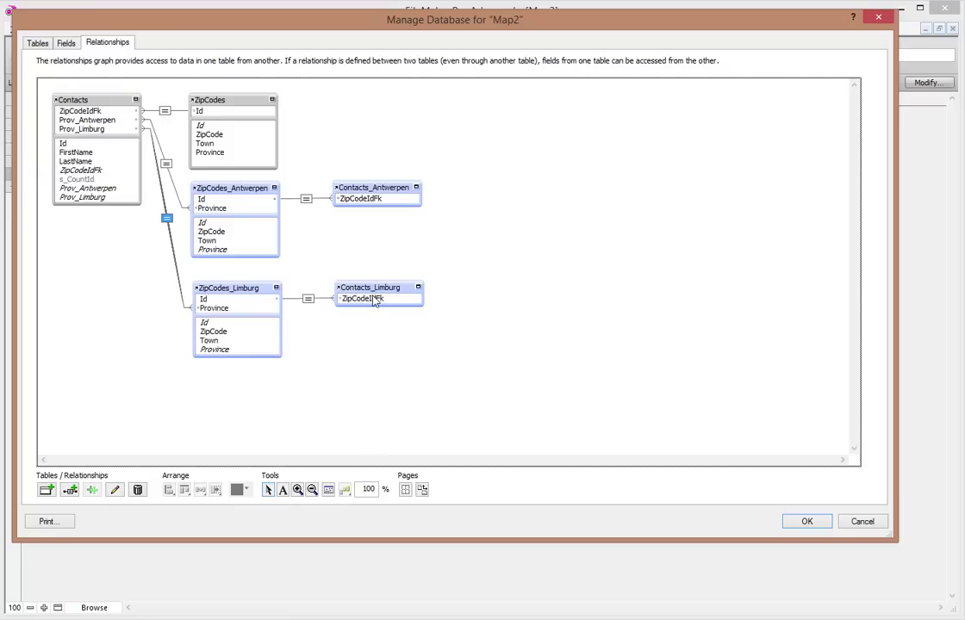
Collapse the ZipCodes occurrences, move the Limburg pair under the Antwerpen pair, and close Manage Database
{"action": "left_click", "coordinate": [276, 288]}
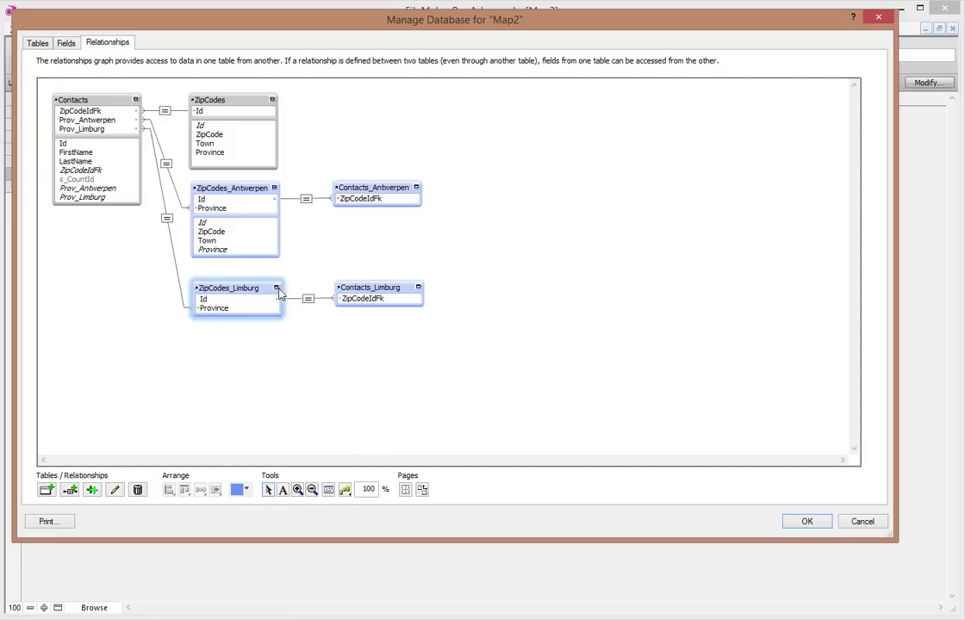
{"action": "left_click", "coordinate": [275, 187]}
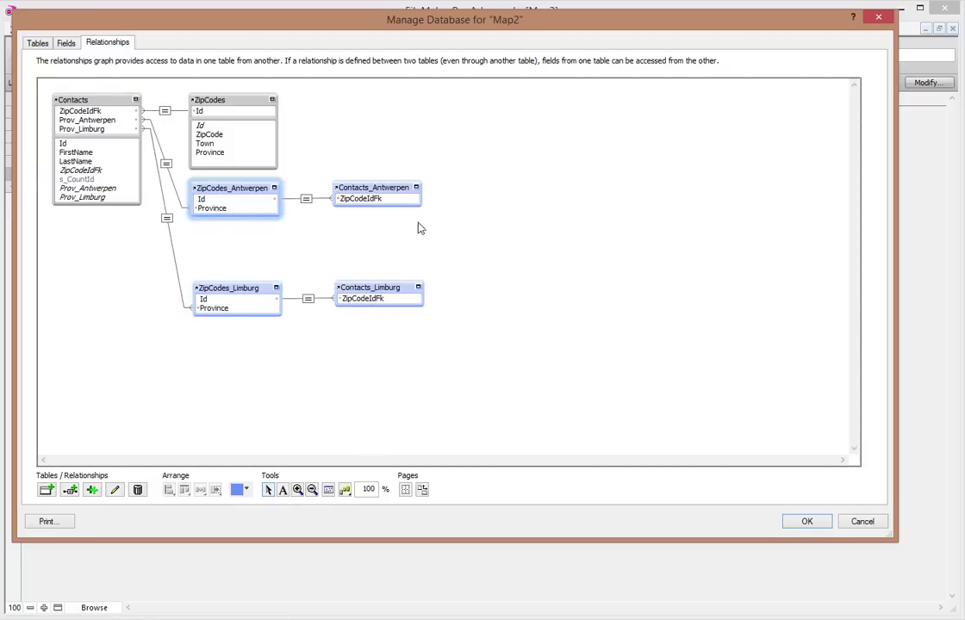
{"action": "left_click", "coordinate": [258, 298]}
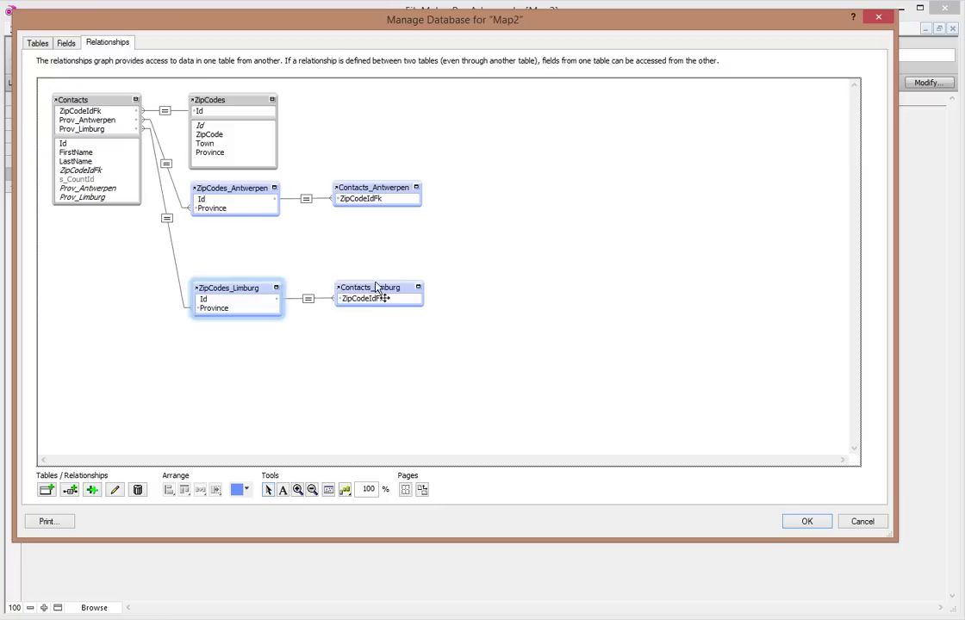
{"action": "left_click", "coordinate": [354, 288], "text": "shift"}
{"action": "left_click_drag", "start_coordinate": [377, 292], "coordinate": [380, 237]}
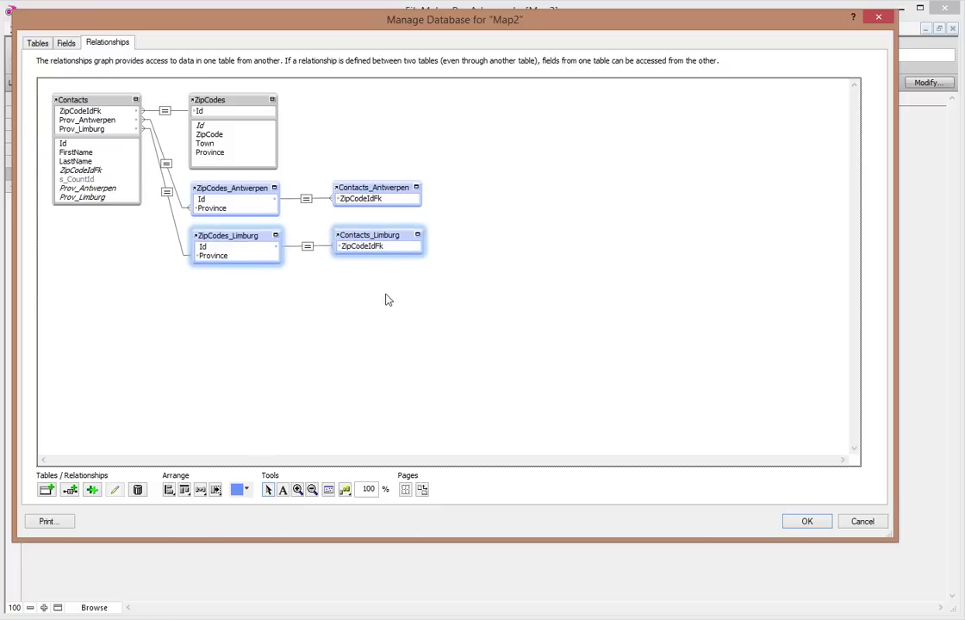
{"action": "left_click", "coordinate": [441, 355]}
{"action": "left_click", "coordinate": [807, 522]}
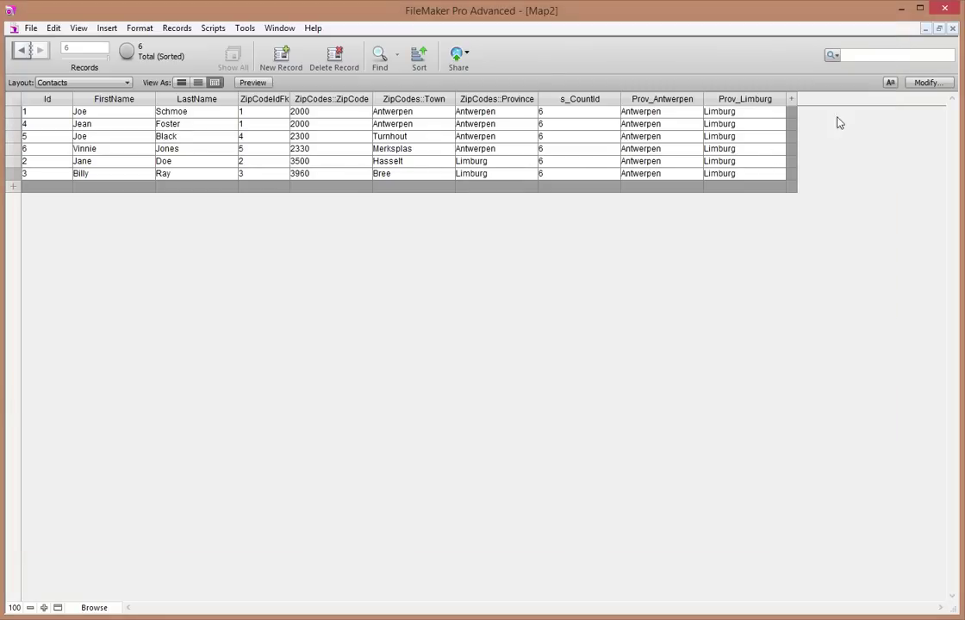
Open the Map layout in Layout mode
{"action": "left_click", "coordinate": [60, 84]}
{"action": "left_click", "coordinate": [52, 110]}
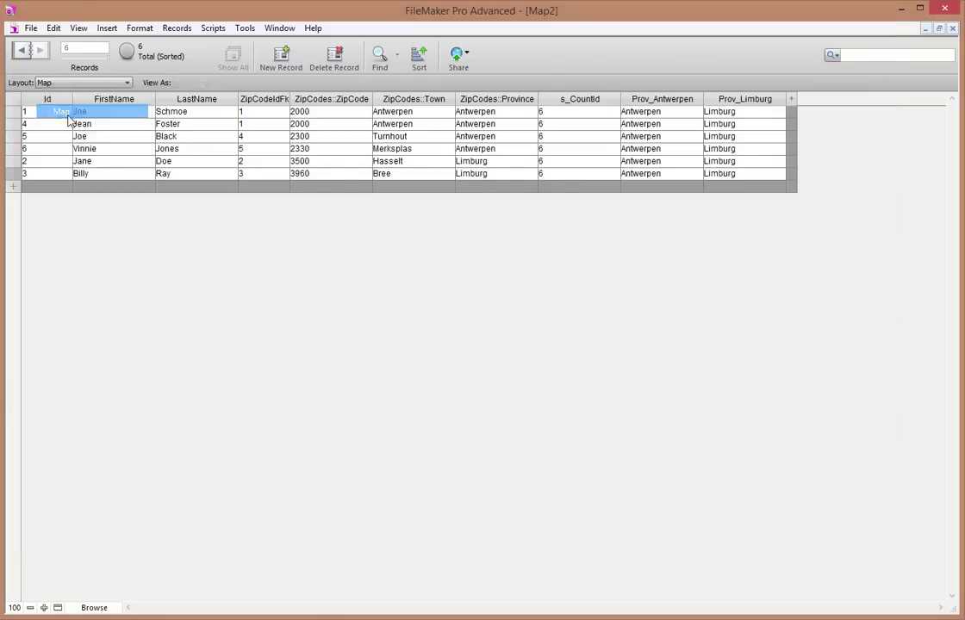
{"action": "left_click", "coordinate": [929, 82]}
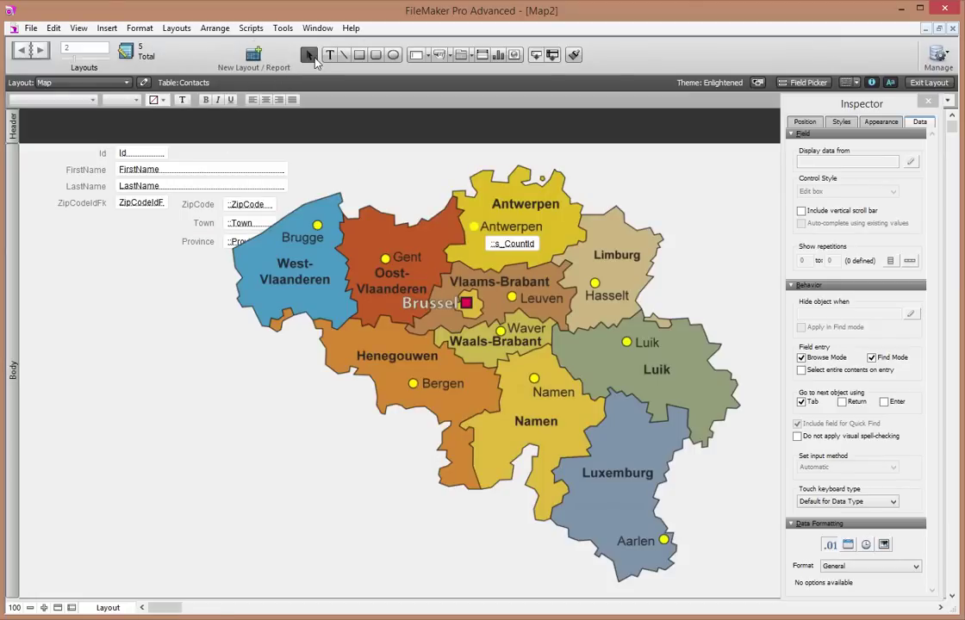
Copy the count field onto Limburg, set it to Contacts_Limburg::s_CountId, and return to Browse mode
{"action": "left_click", "coordinate": [524, 248]}
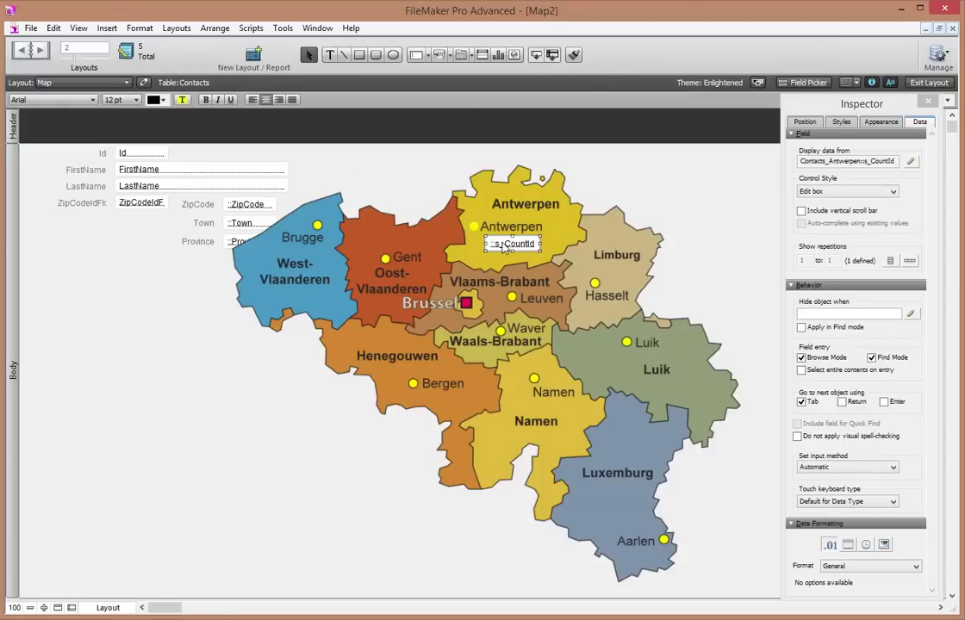
{"action": "left_click_drag", "start_coordinate": [522, 247], "coordinate": [602, 277]}
{"action": "double_click", "coordinate": [602, 275]}
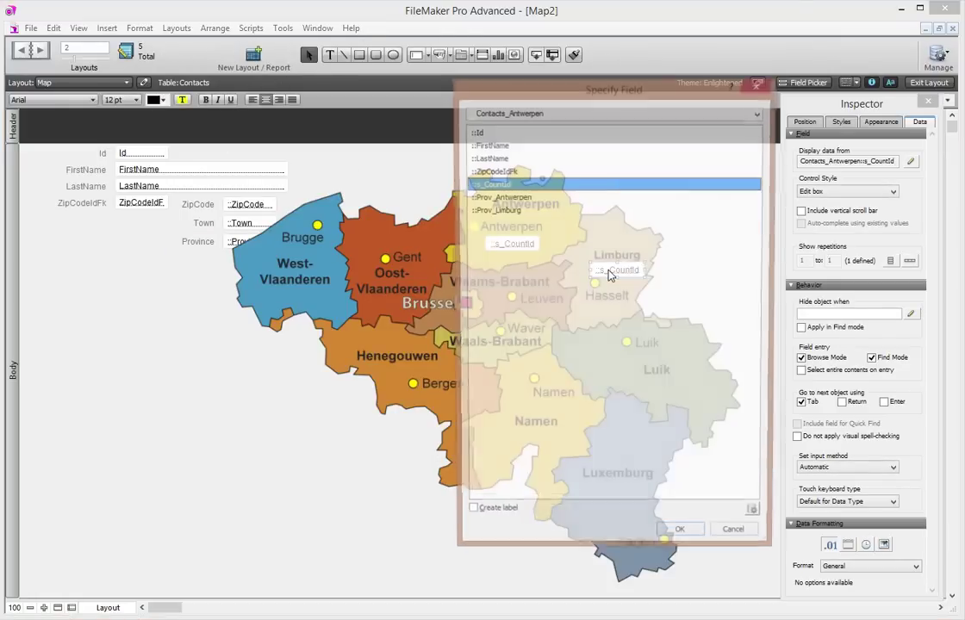
{"action": "left_click", "coordinate": [553, 115]}
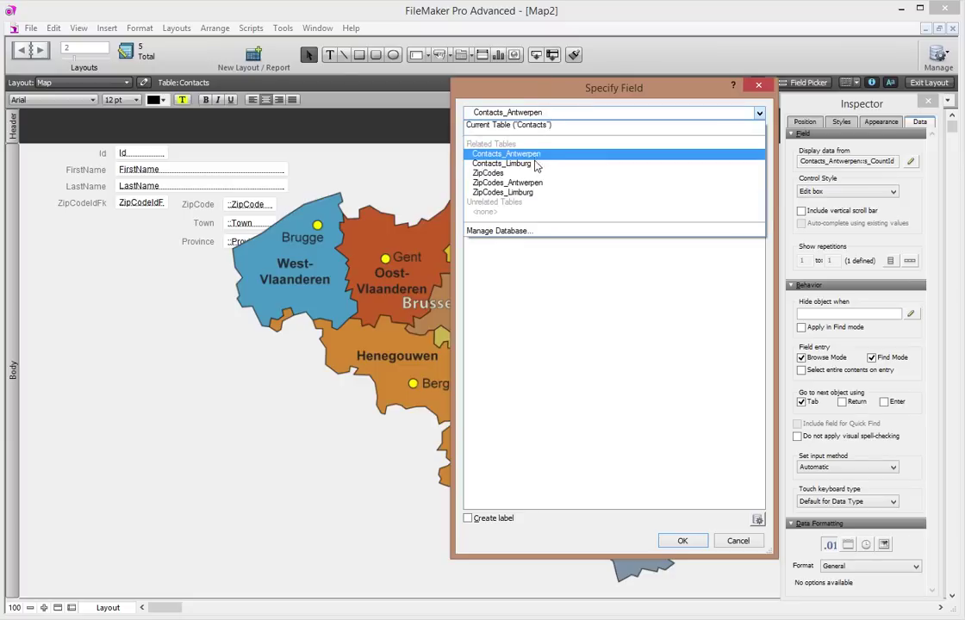
{"action": "left_click", "coordinate": [536, 164]}
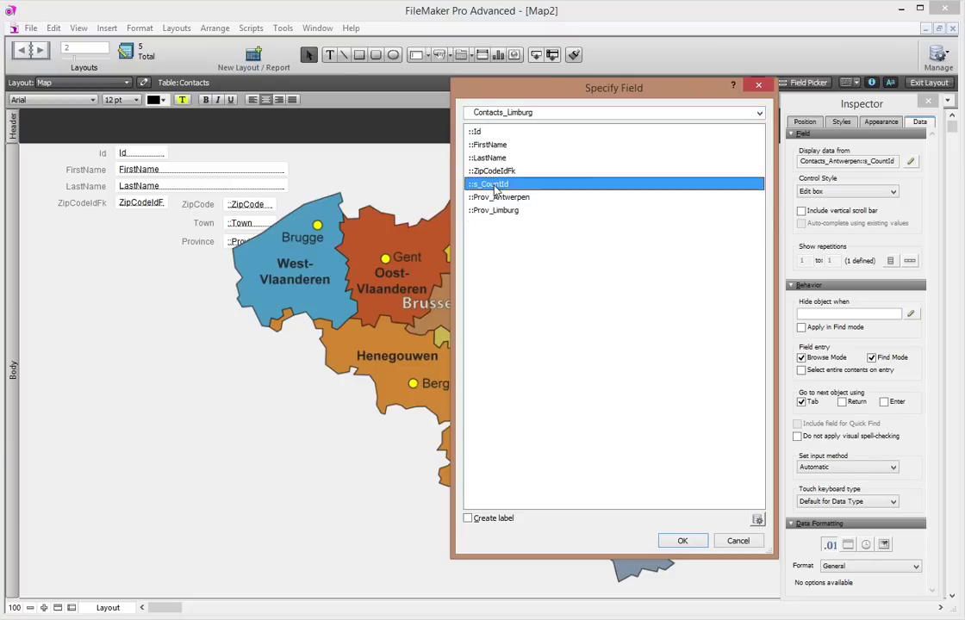
{"action": "double_click", "coordinate": [496, 184]}
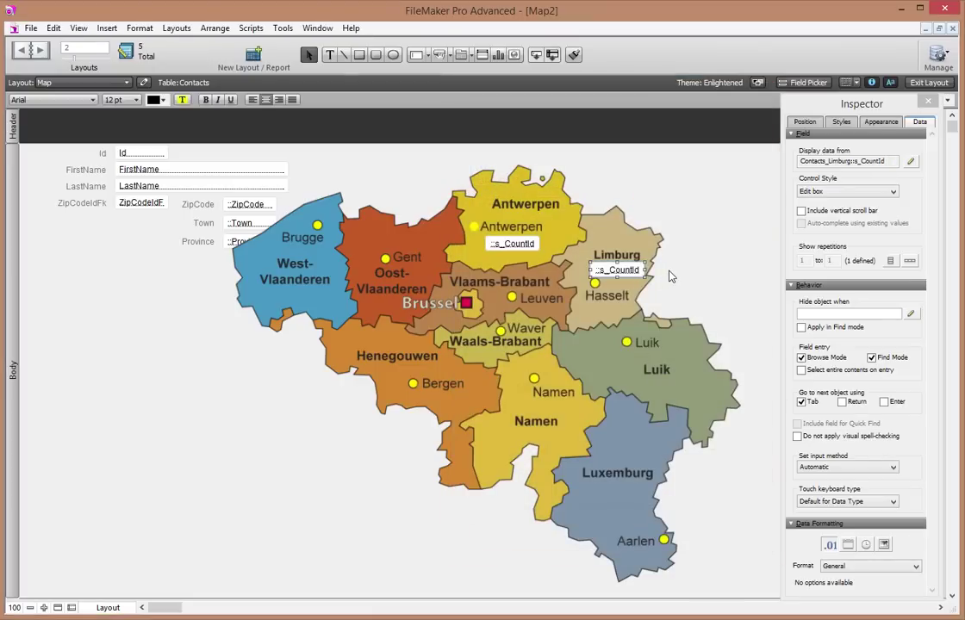
{"action": "key", "text": "ctrl+b"}
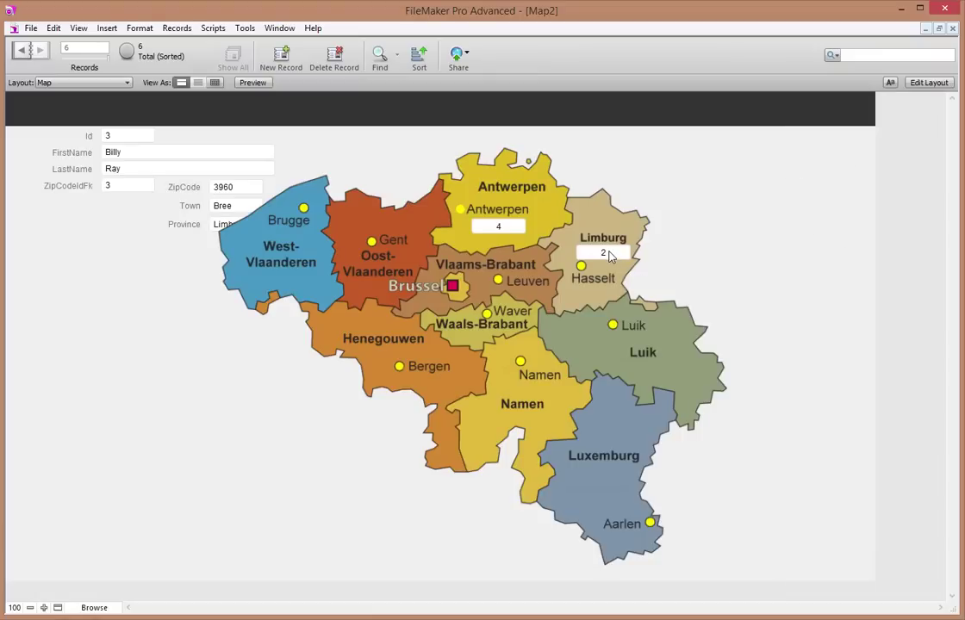
View ListProvinces_Small, then Map, then show the Contacts layout as a form
{"action": "left_click", "coordinate": [121, 83]}
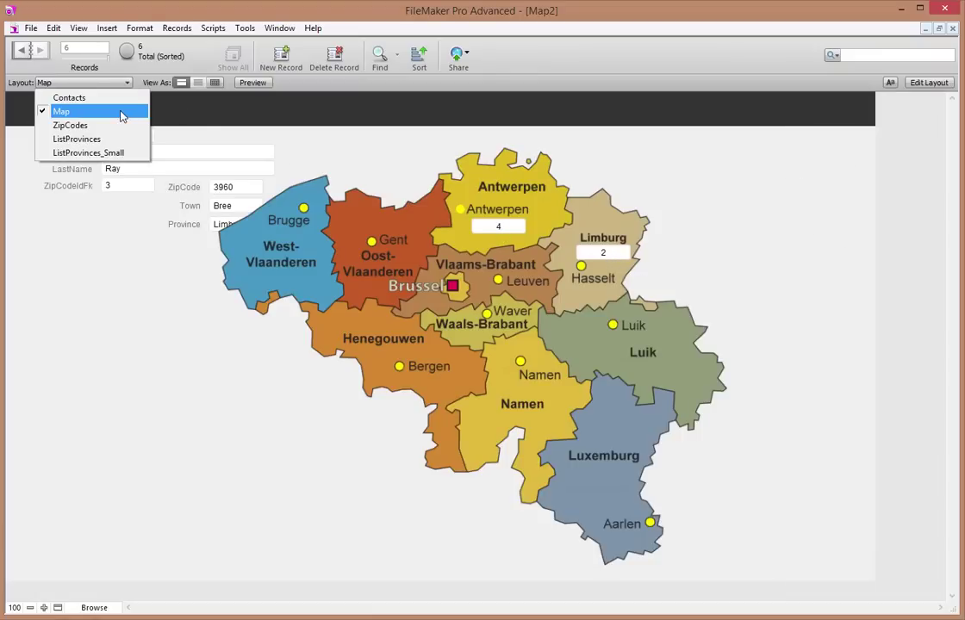
{"action": "left_click", "coordinate": [92, 153]}
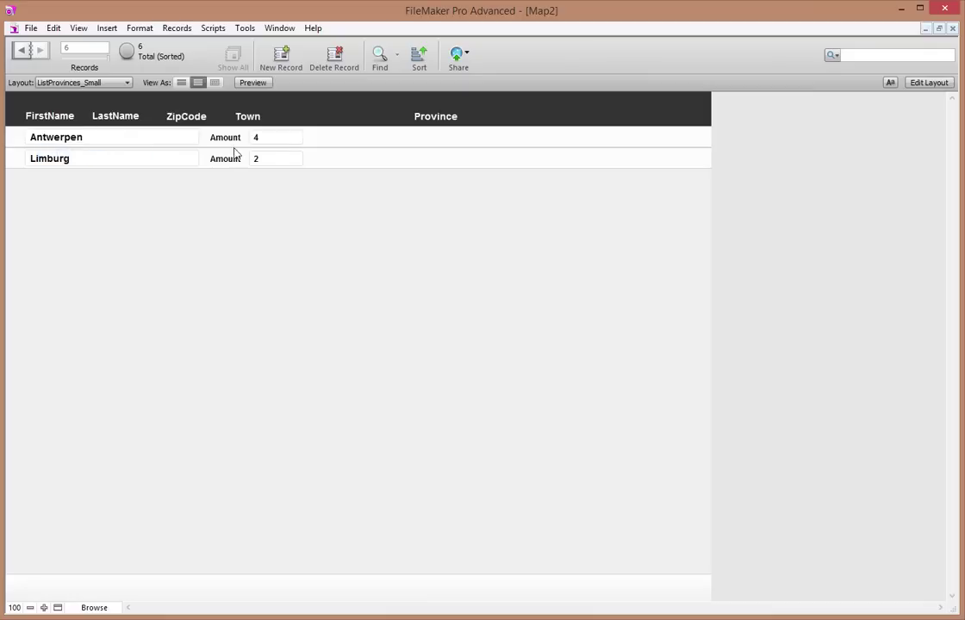
{"action": "left_click", "coordinate": [86, 82]}
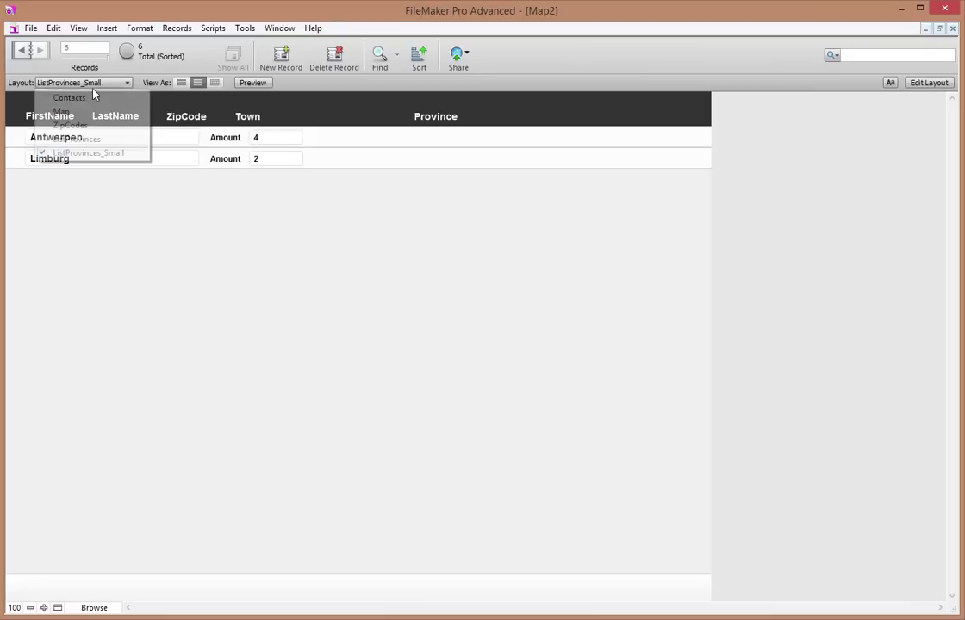
{"action": "left_click", "coordinate": [60, 112]}
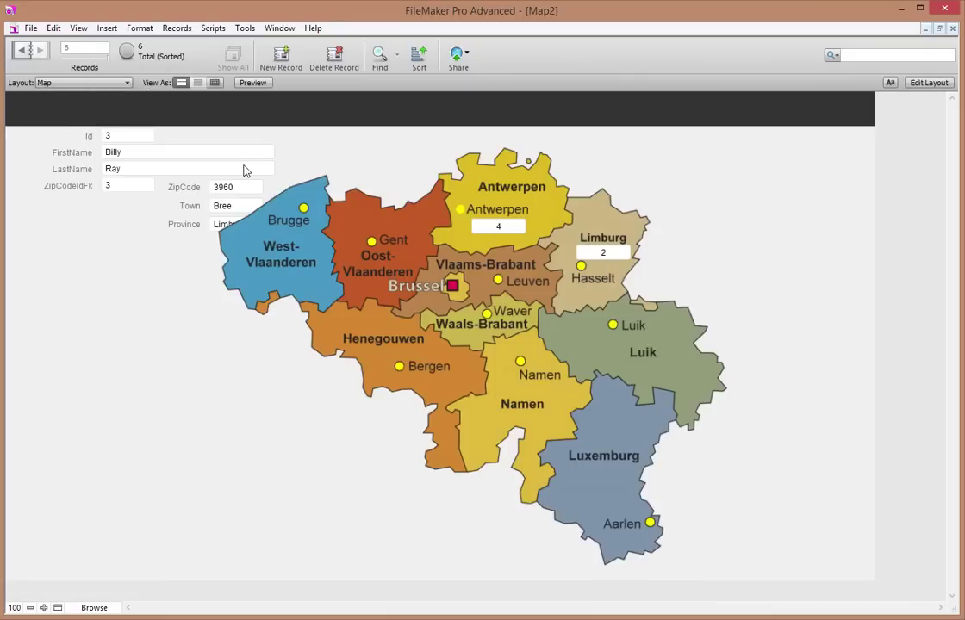
{"action": "left_click", "coordinate": [76, 82]}
{"action": "left_click", "coordinate": [69, 98]}
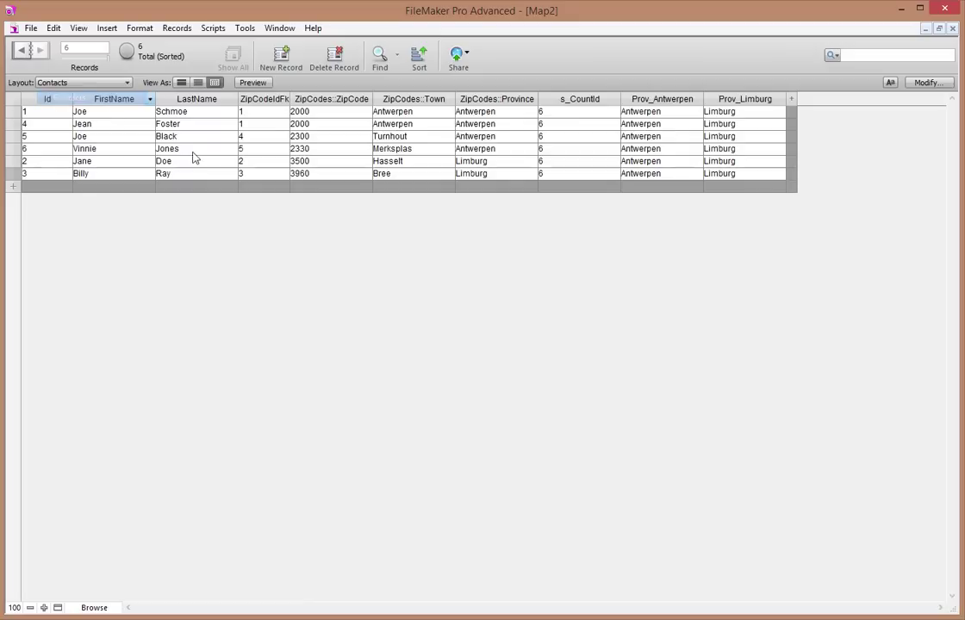
{"action": "left_click", "coordinate": [181, 82]}
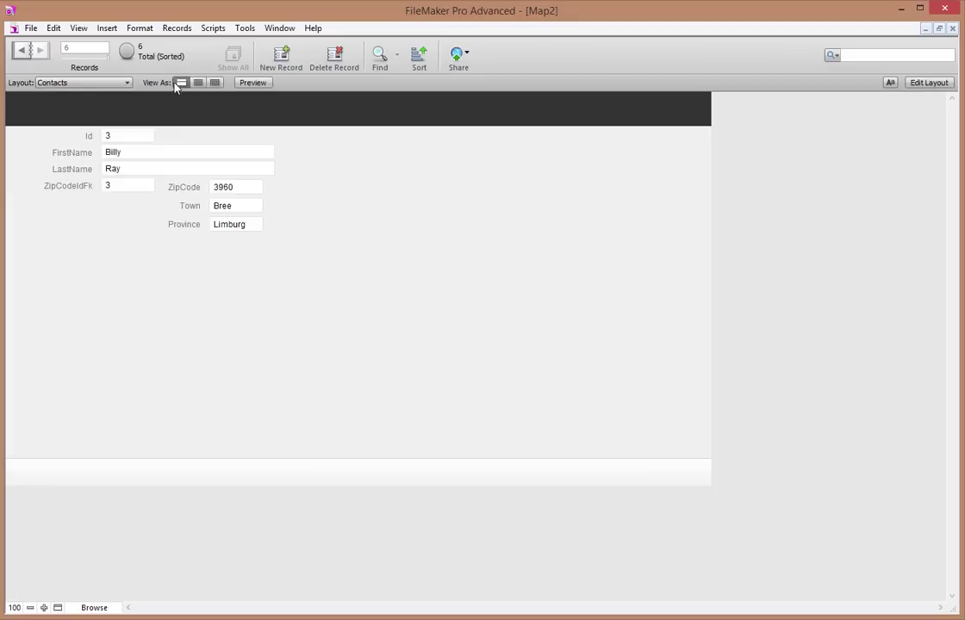
Add a new contact with a first and last name and zip code 3960, then view the Map layout
{"action": "left_click", "coordinate": [280, 57]}
{"action": "key", "text": "Tab"}
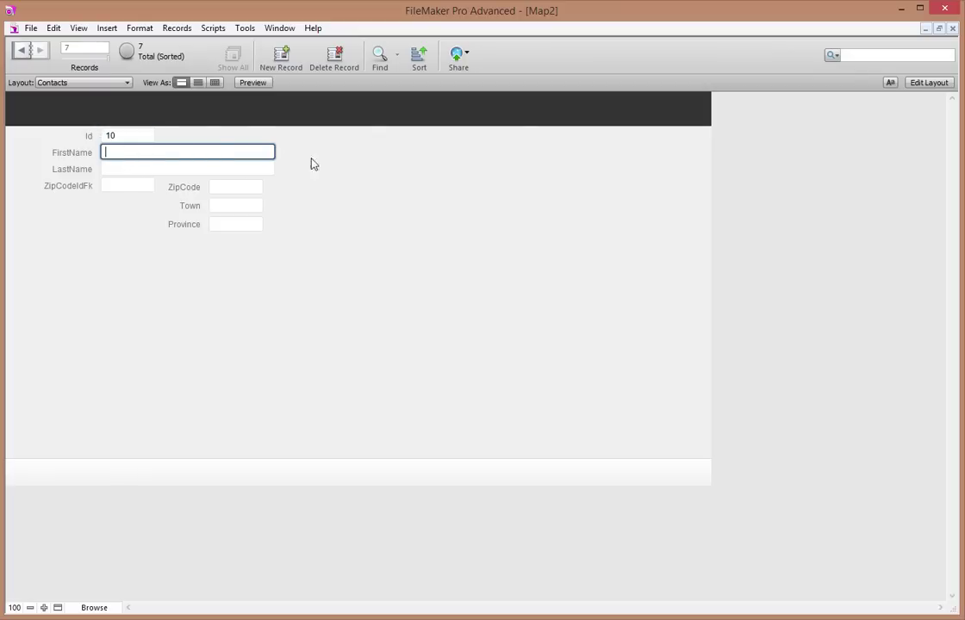
{"action": "type", "text": "Funny"}
{"action": "key", "text": "Tab"}
{"action": "type", "text": "Bob"}
{"action": "key", "text": "Tab"}
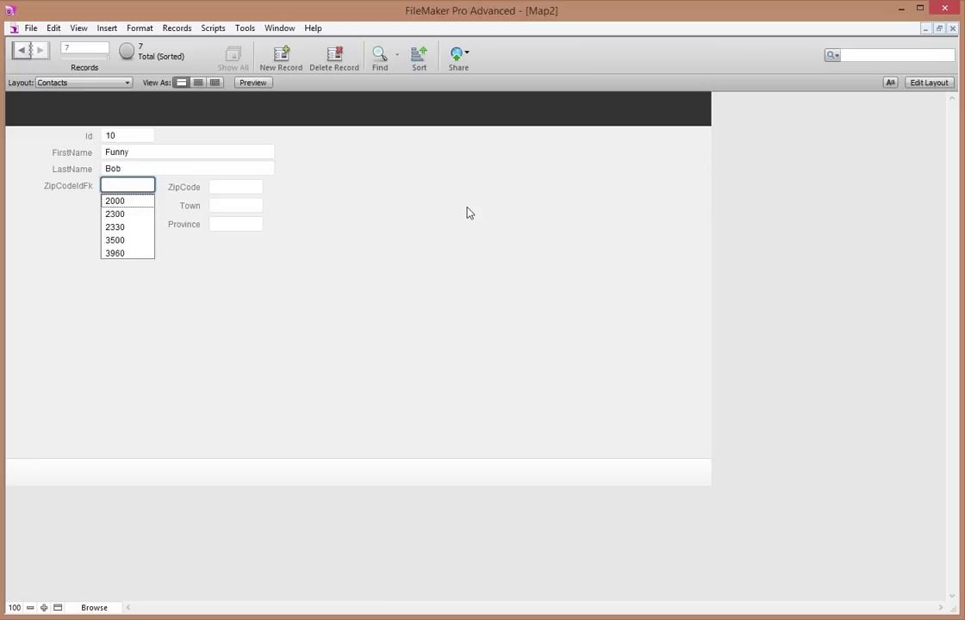
{"action": "left_click", "coordinate": [121, 254]}
{"action": "left_click", "coordinate": [165, 174]}
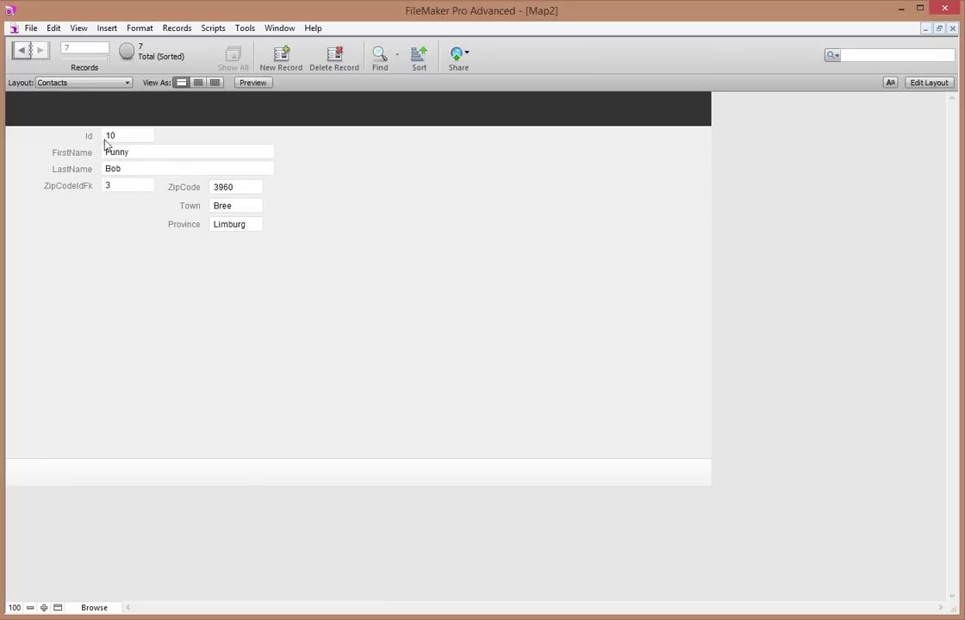
{"action": "left_click", "coordinate": [79, 82]}
{"action": "left_click", "coordinate": [76, 108]}
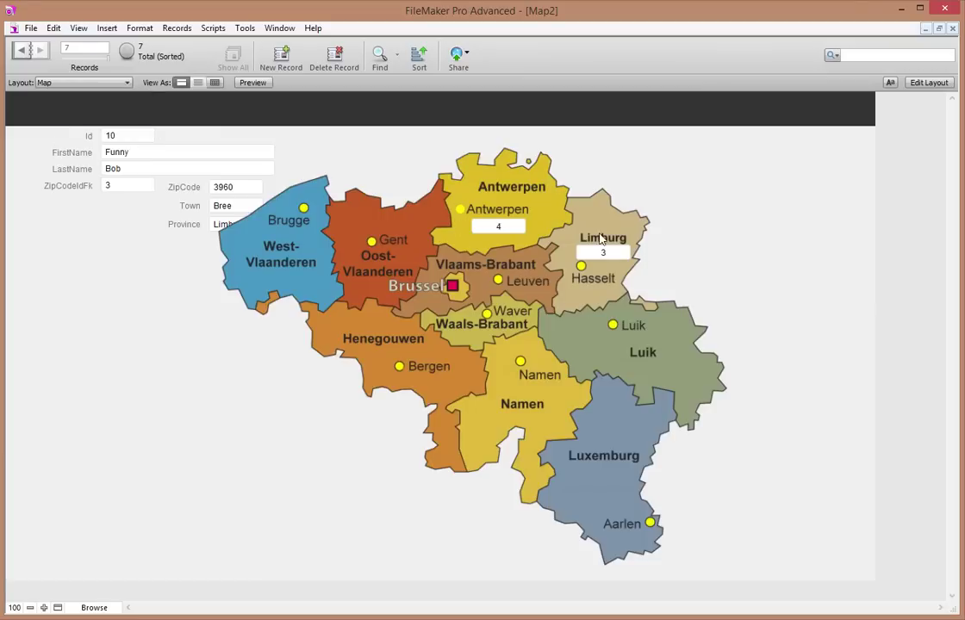
Set the Limburg and Antwerpen count fields to 50 pt width in the Inspector
{"action": "left_click", "coordinate": [927, 83]}
{"action": "left_click", "coordinate": [616, 269]}
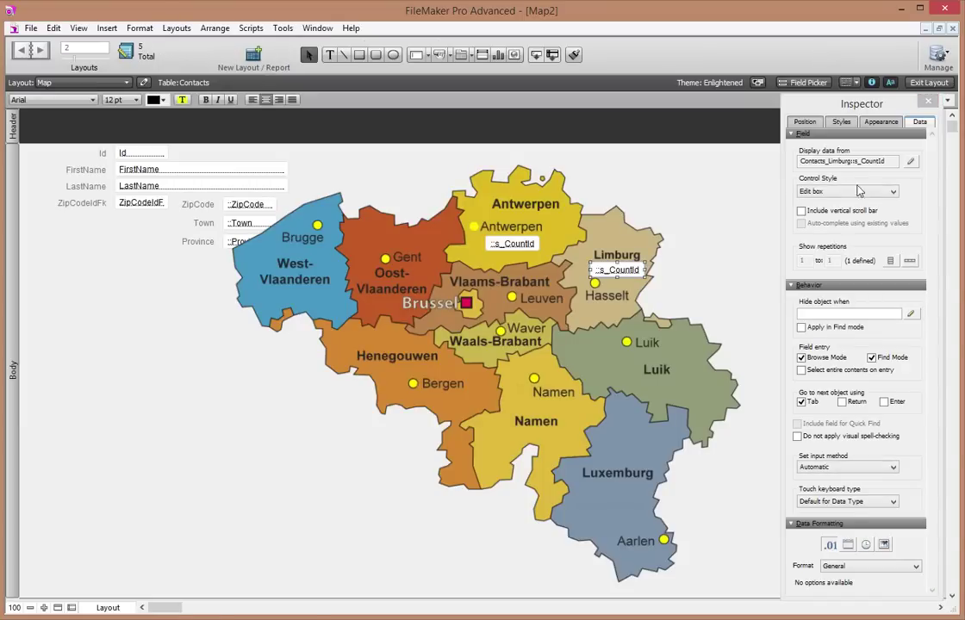
{"action": "left_click", "coordinate": [804, 122]}
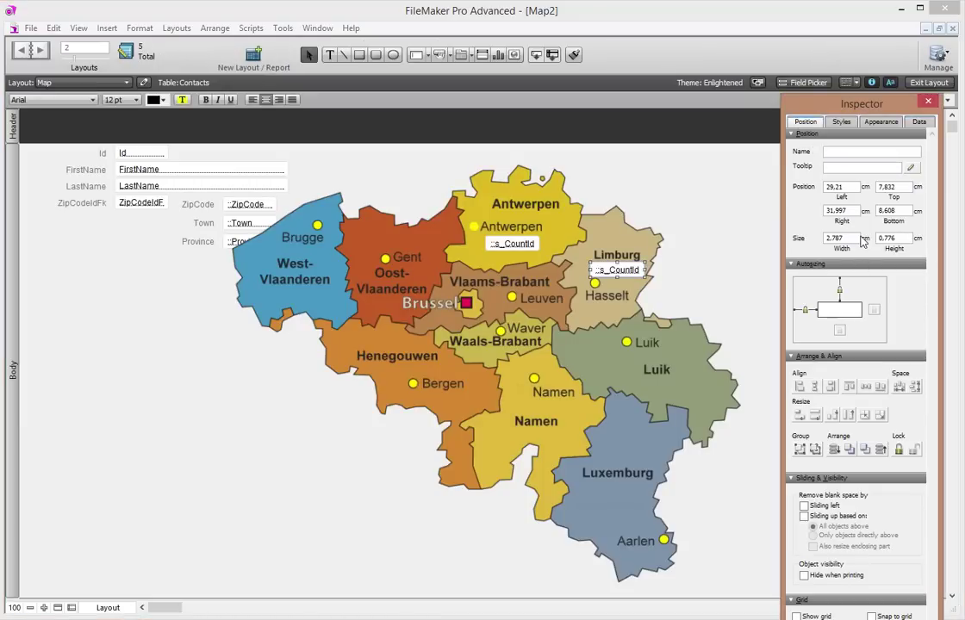
{"action": "left_click", "coordinate": [863, 239]}
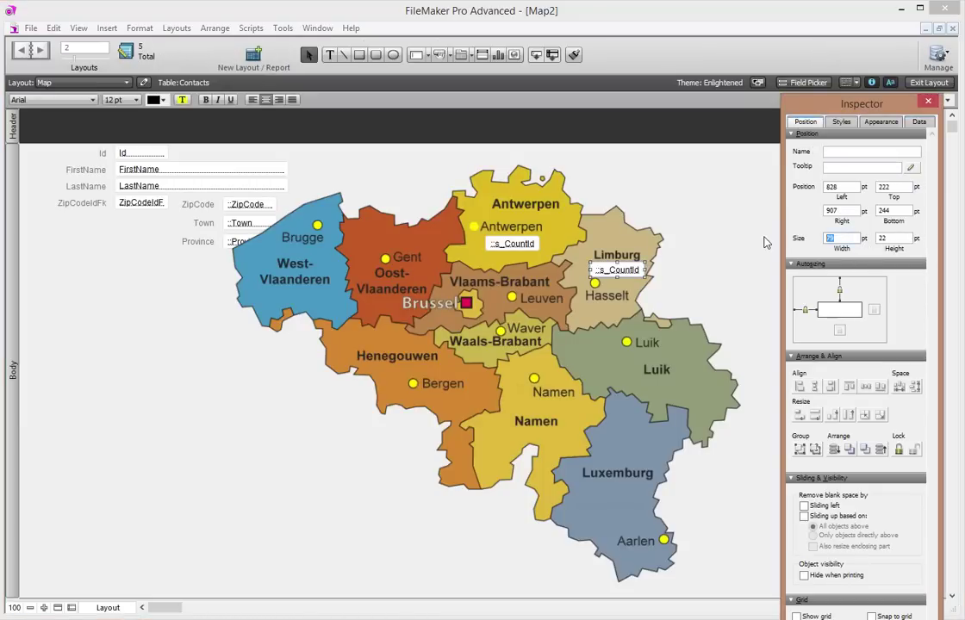
{"action": "type", "text": "50"}
{"action": "key", "text": "Return"}
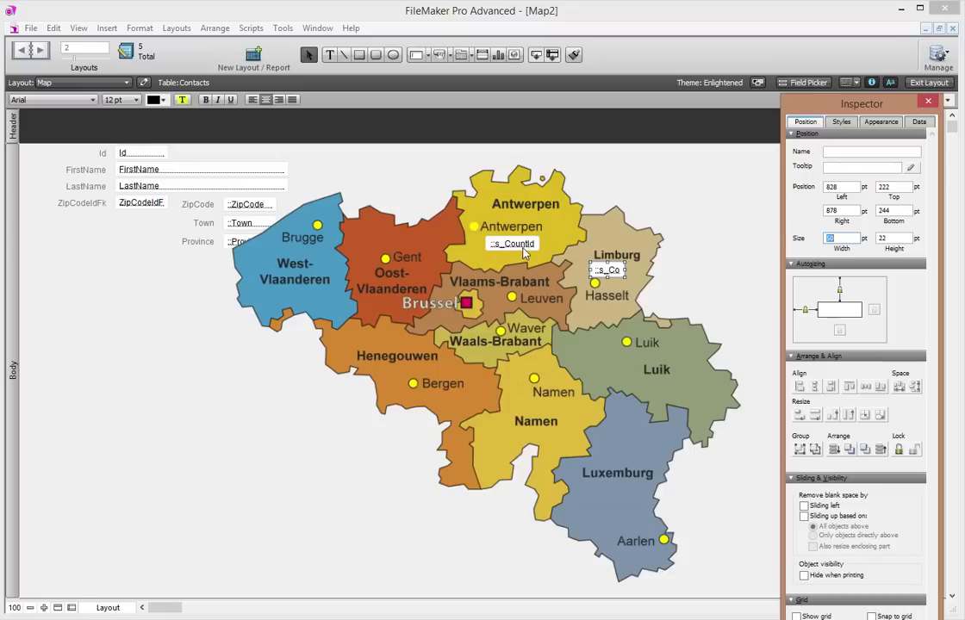
{"action": "left_click", "coordinate": [523, 248]}
{"action": "left_click", "coordinate": [840, 238]}
{"action": "type", "text": "5"}
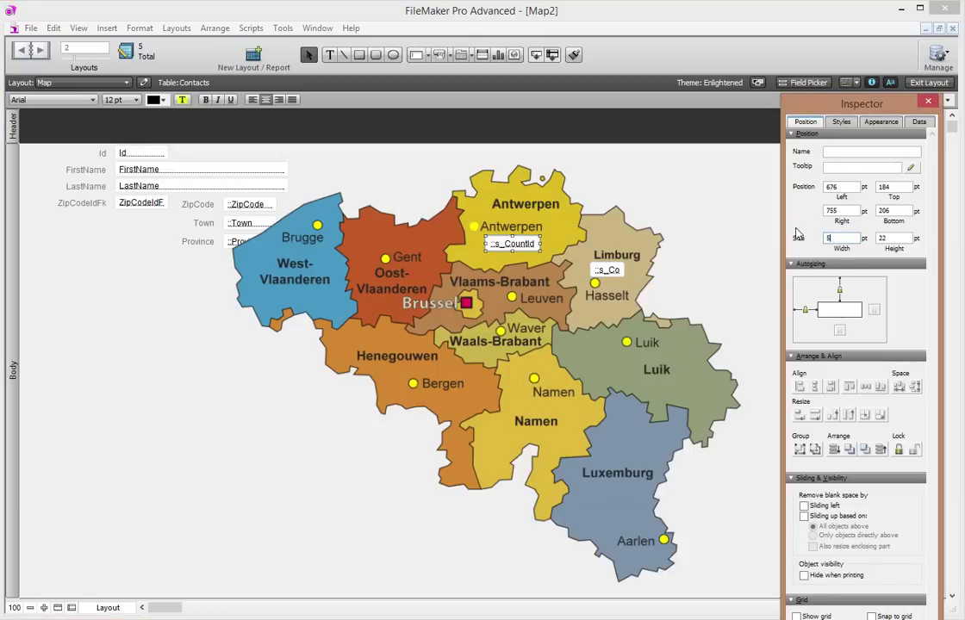
{"action": "type", "text": "0"}
{"action": "key", "text": "Return"}
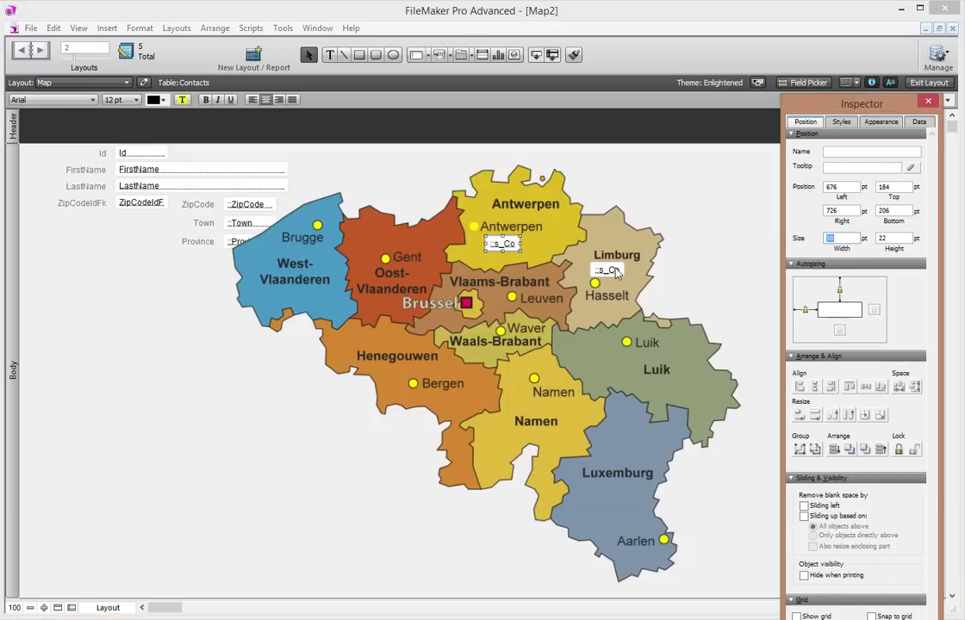
Set the fill of both count fields to None and exit Layout mode
{"action": "left_click", "coordinate": [616, 272], "text": "shift"}
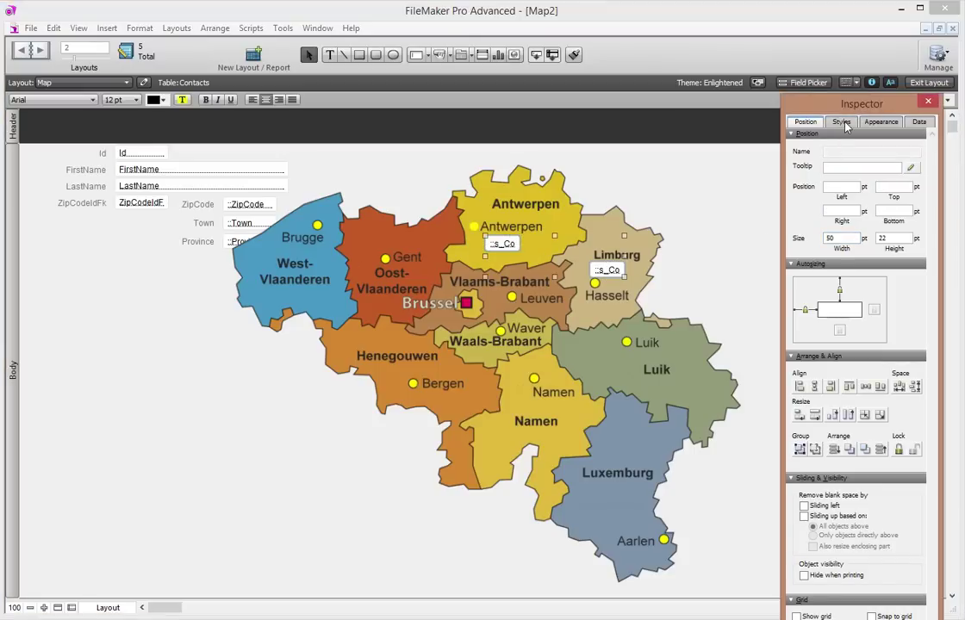
{"action": "left_click", "coordinate": [841, 123]}
{"action": "left_click", "coordinate": [879, 122]}
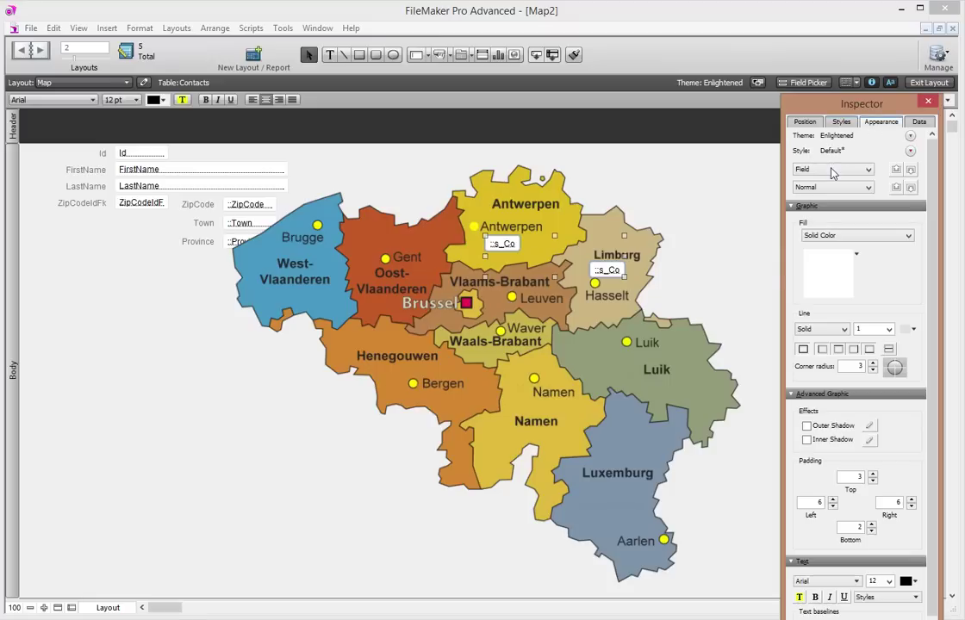
{"action": "left_click", "coordinate": [846, 236]}
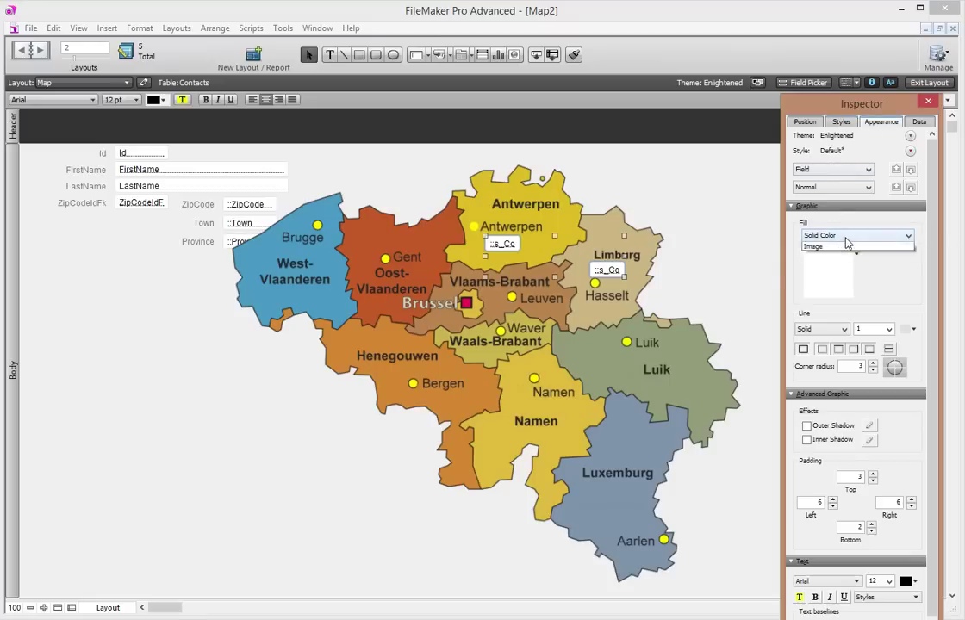
{"action": "left_click", "coordinate": [847, 246]}
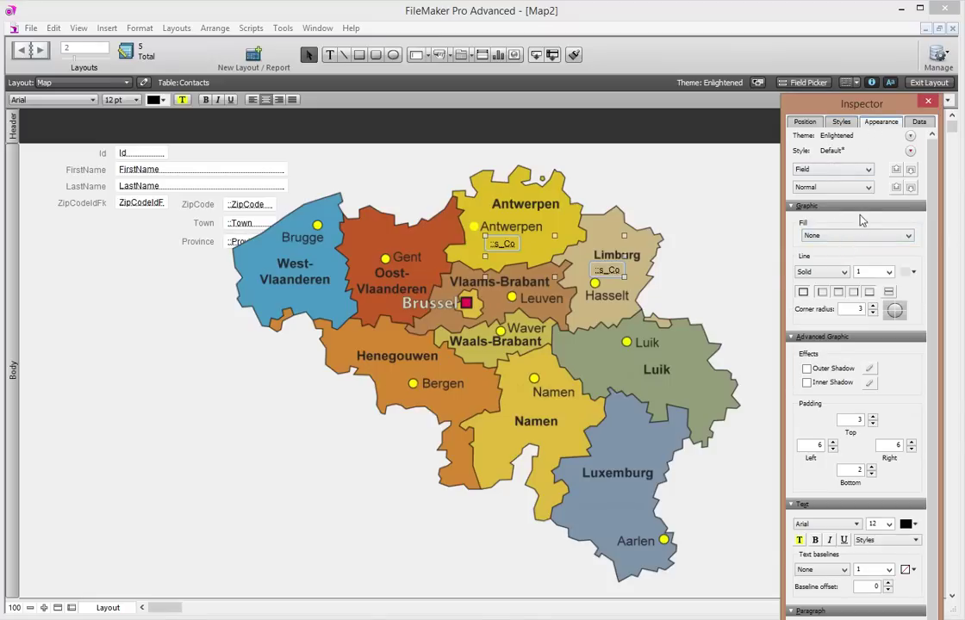
{"action": "left_click", "coordinate": [927, 82]}
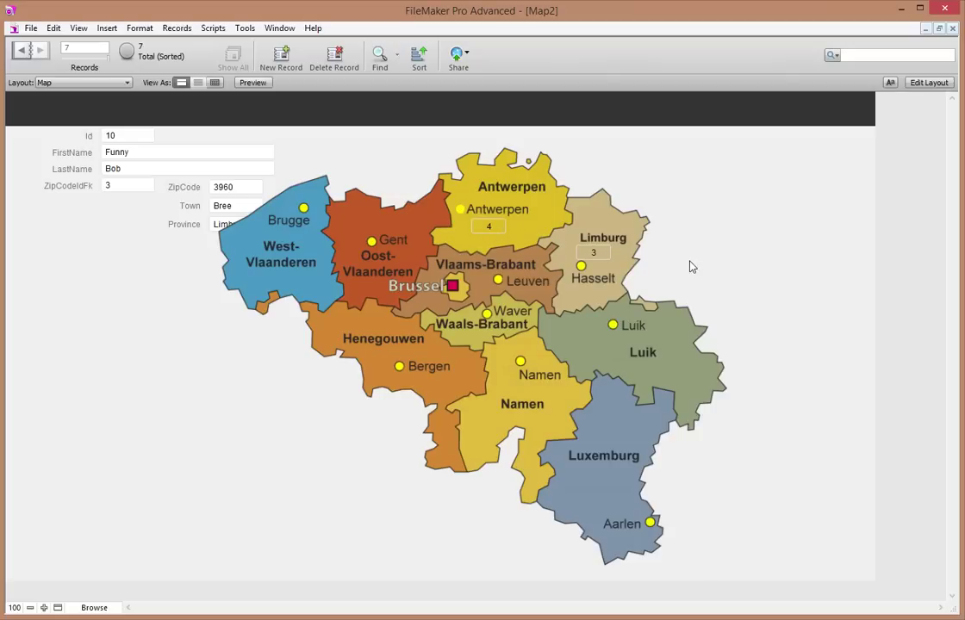
{"action": "key", "text": "ctrl+shift+d"}
{"action": "left_click", "coordinate": [66, 41]}
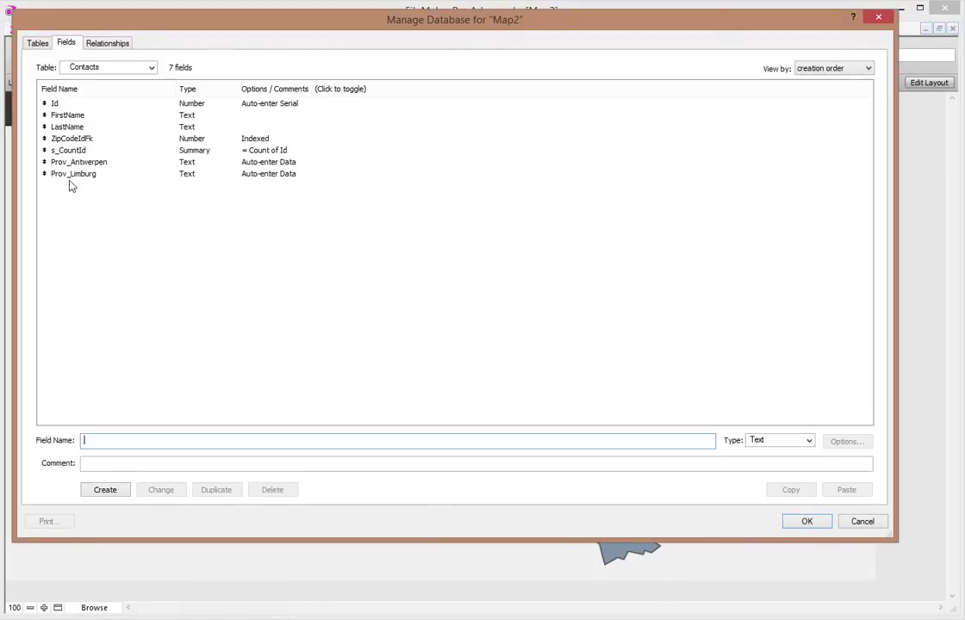
{"action": "left_click", "coordinate": [71, 162]}
{"action": "left_click", "coordinate": [73, 175]}
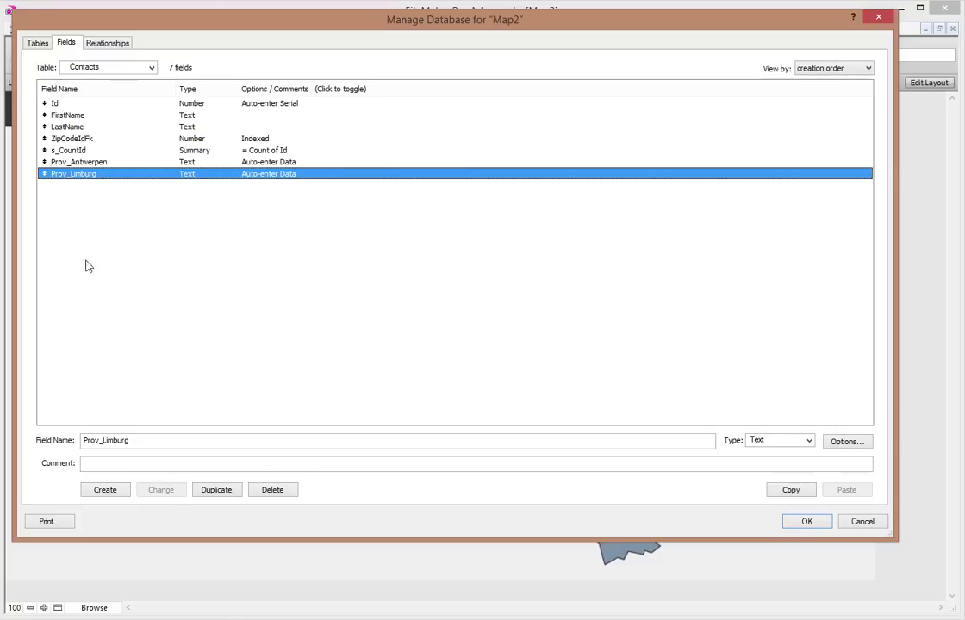
{"action": "left_click", "coordinate": [97, 40]}
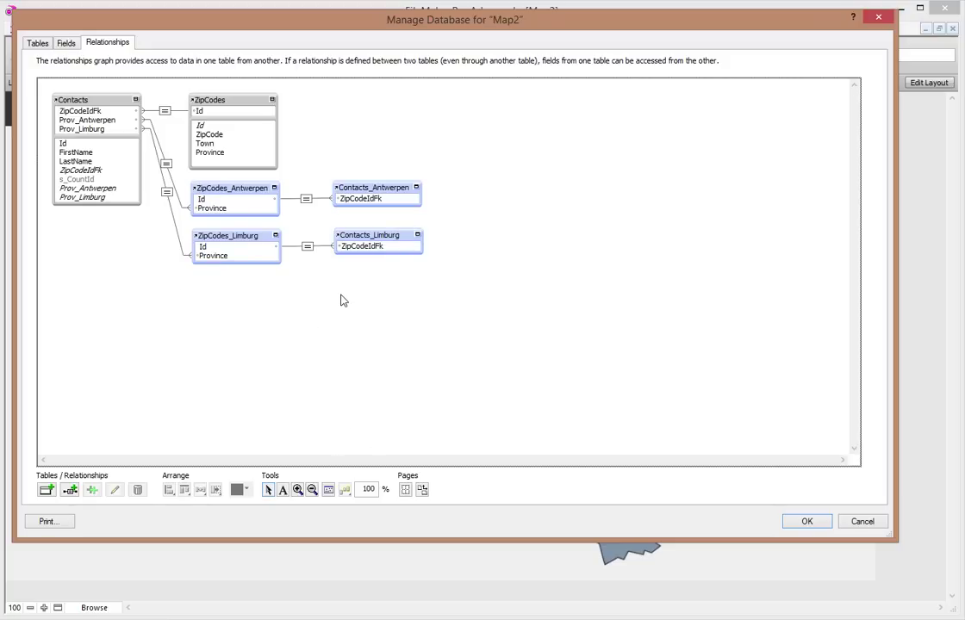
{"action": "left_click", "coordinate": [862, 521]}
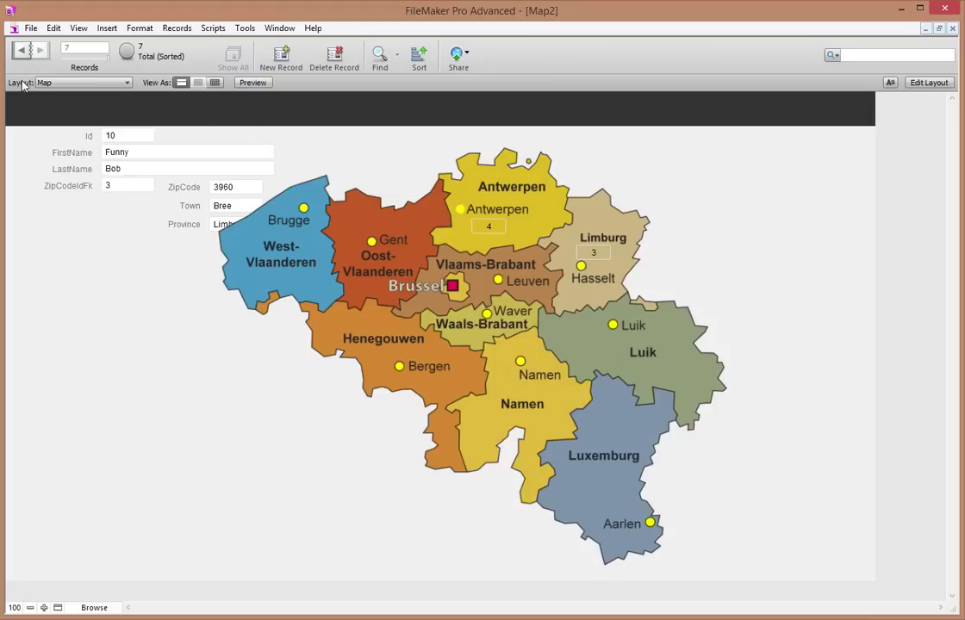
Step back through the sorted contacts to record 3, the Turnhout contact
{"action": "left_click", "coordinate": [25, 52]}
{"action": "left_click", "coordinate": [25, 52]}
{"action": "left_click", "coordinate": [25, 51]}
{"action": "left_click", "coordinate": [25, 51]}
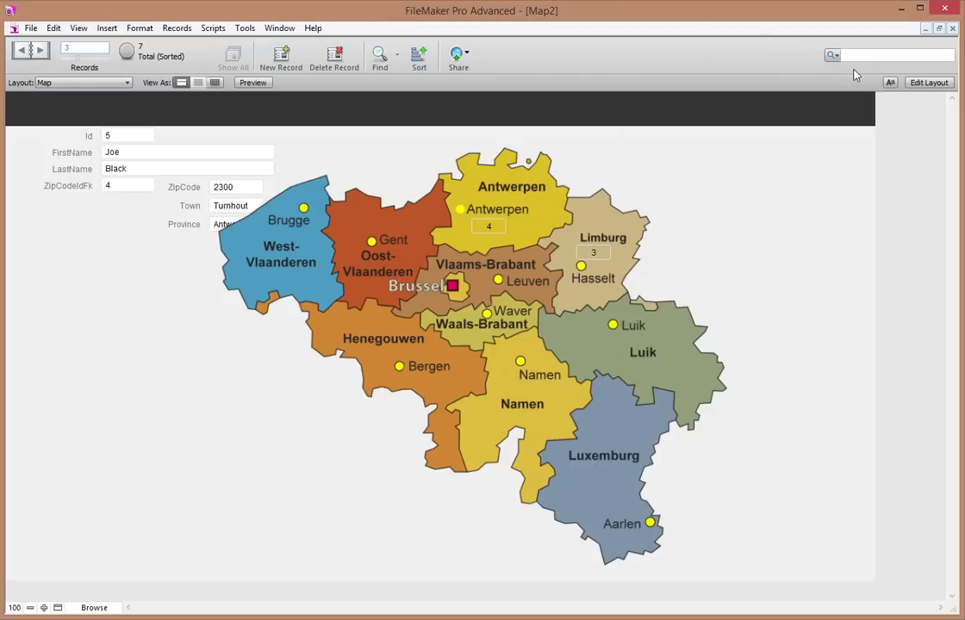
Enter and leave Layout mode on the Map layout, then reopen Manage Database with Ctrl+Shift+D
{"action": "left_click", "coordinate": [929, 83]}
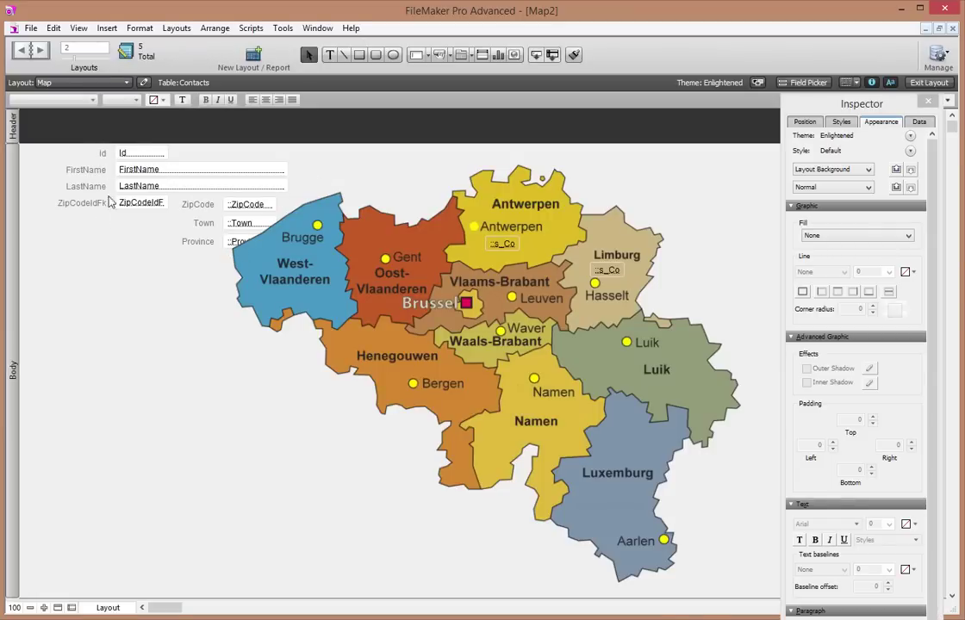
{"action": "left_click", "coordinate": [928, 82]}
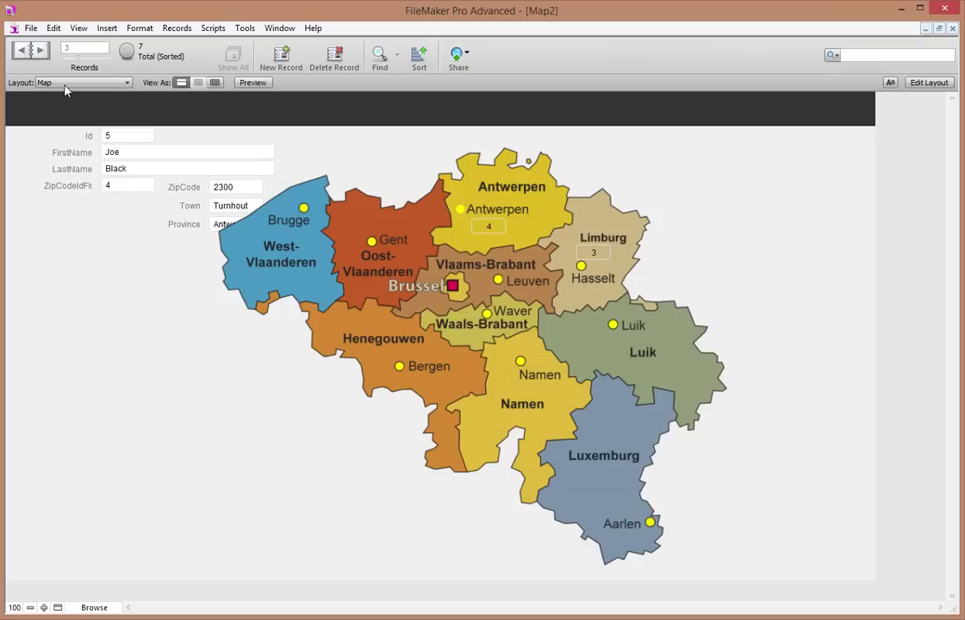
{"action": "key", "text": "ctrl+shift+d"}
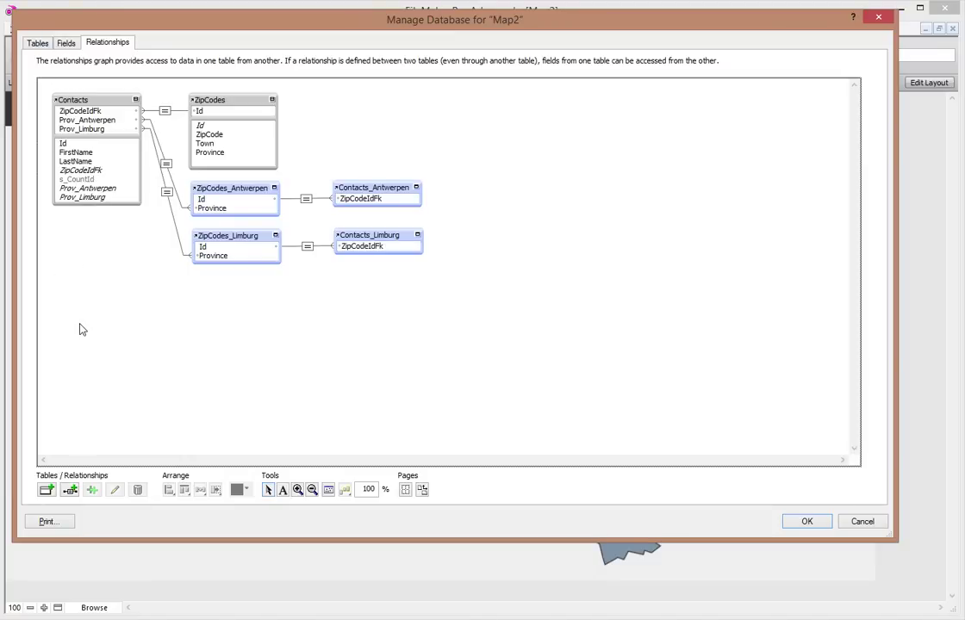
Select the Contacts table occurrence in the relationships graph, then cancel out of Manage Database
{"action": "left_click", "coordinate": [77, 195]}
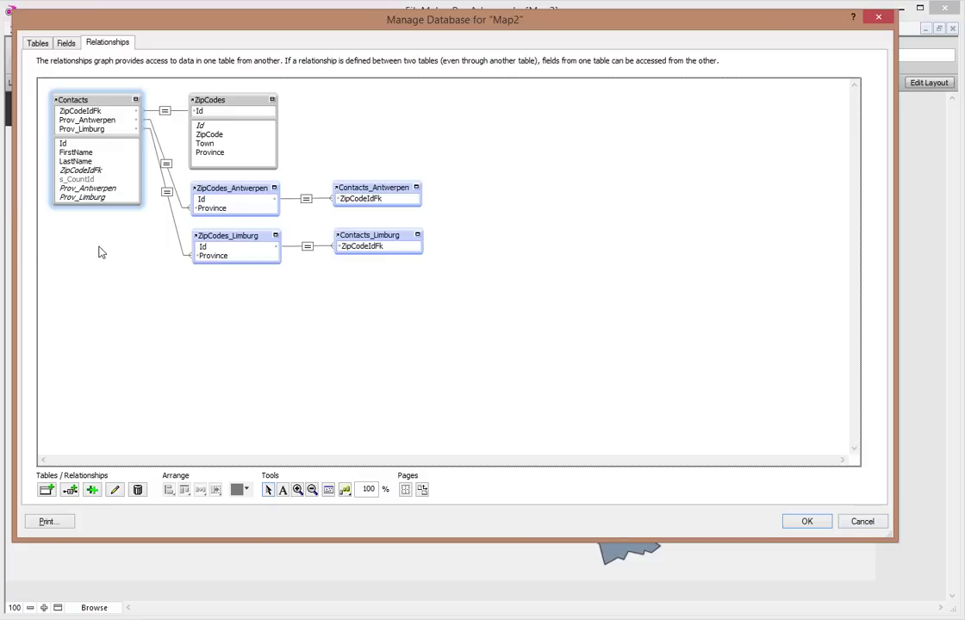
{"action": "left_click", "coordinate": [861, 522]}
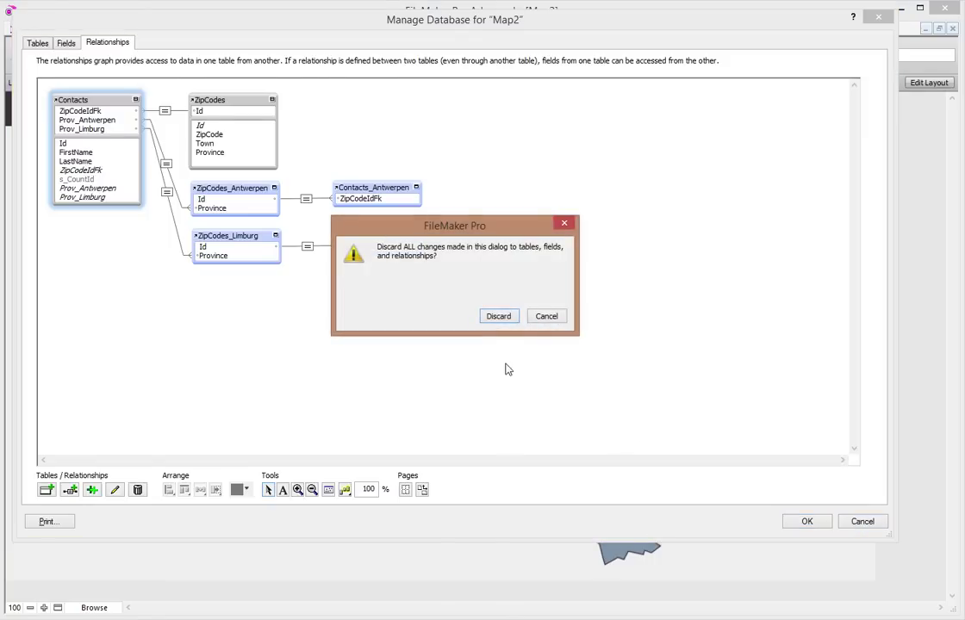
Discard all Manage Database changes and switch from the virtual machine to the Ubuntu desktop
{"action": "left_click", "coordinate": [500, 316]}
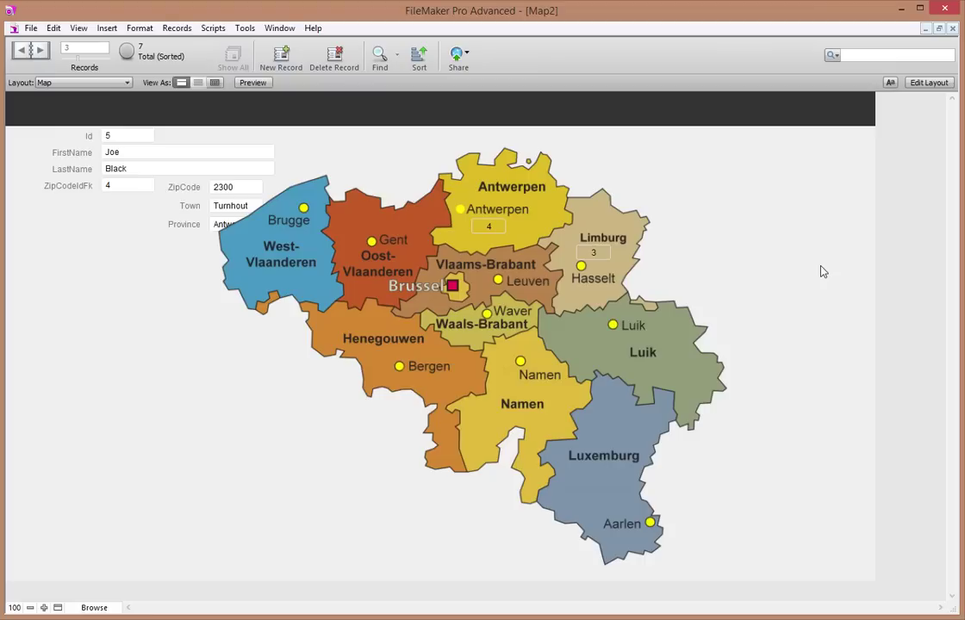
{"action": "key", "text": "ctrl+alt+Right"}
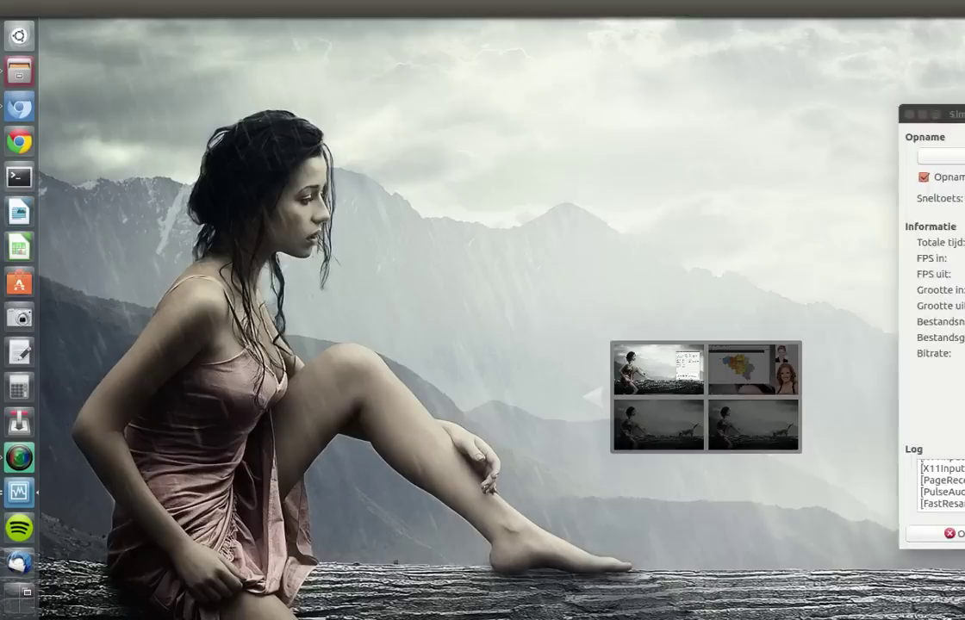